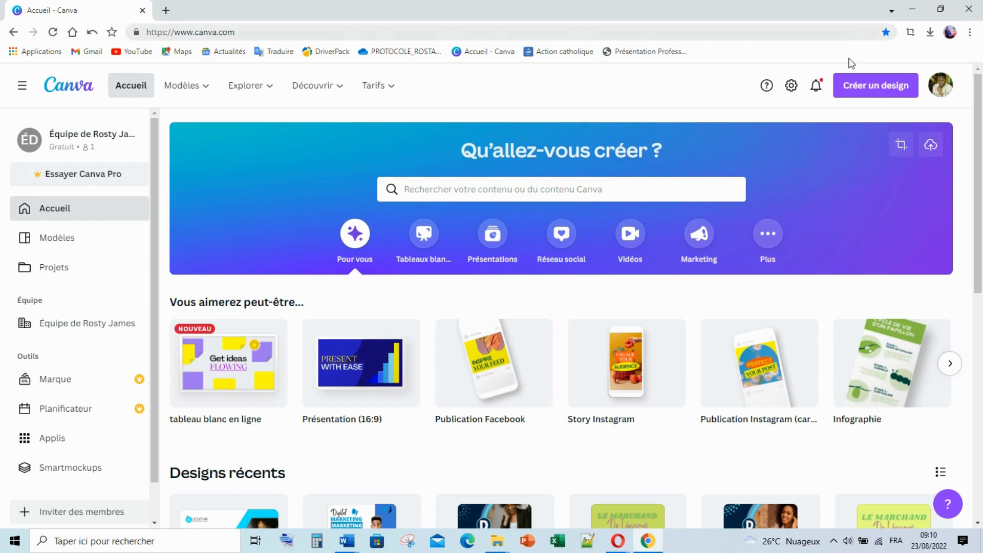
Start a blank Document A4 design from the Créer un design formats
left_click(868, 97)
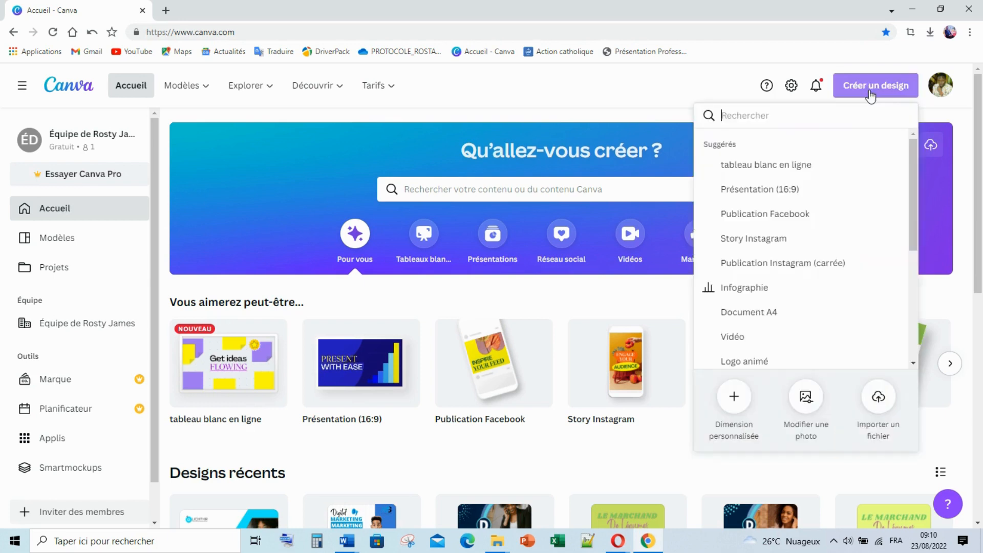
left_click(765, 320)
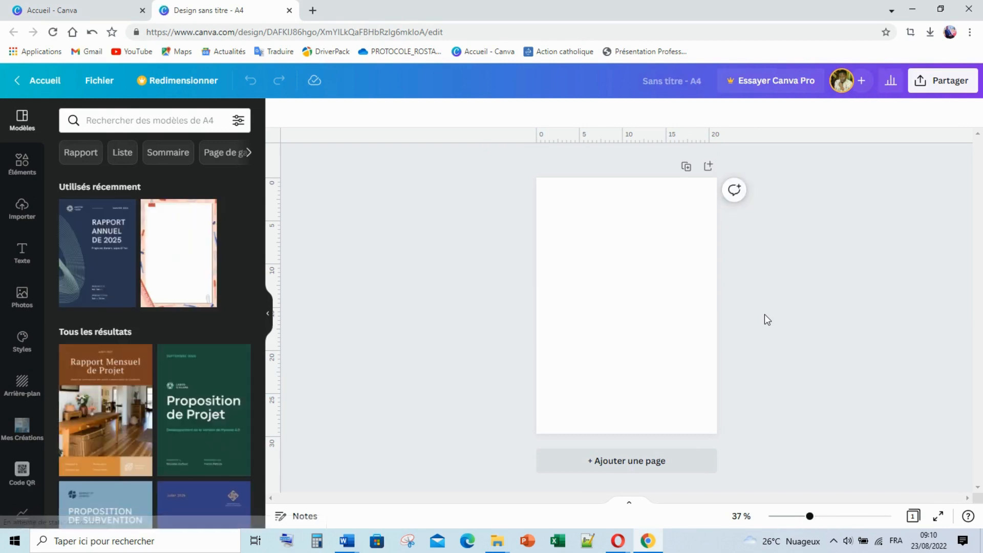
Rename 'Sans titre - A4' to 'CREATION_FLYER_POUR_SERVICES'
left_click(692, 80)
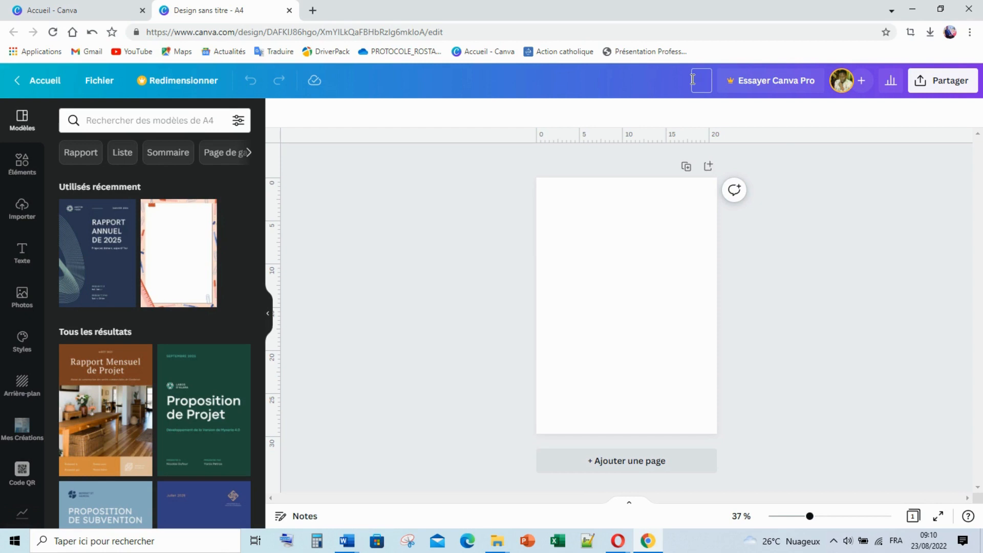
type("CREATION FLYER")
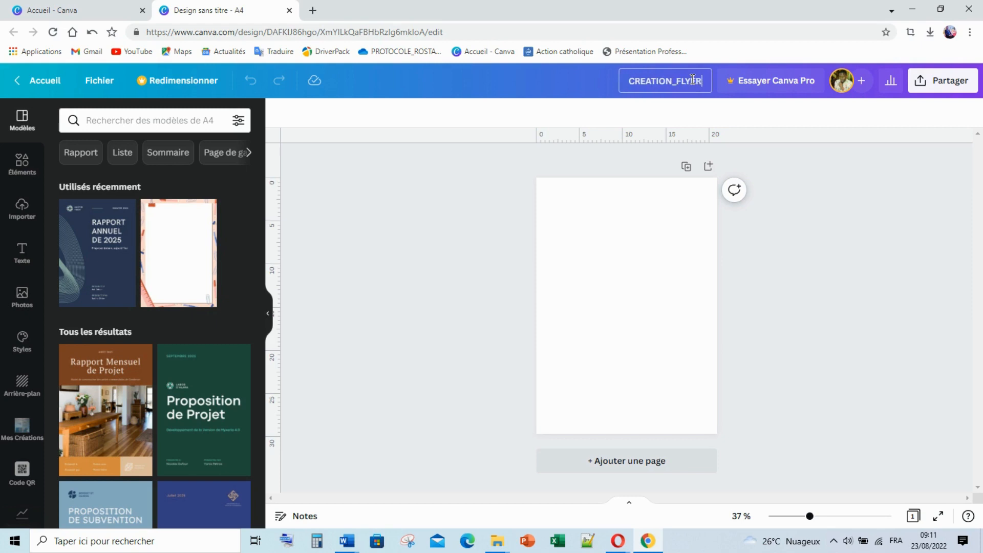
type("_POUR_")
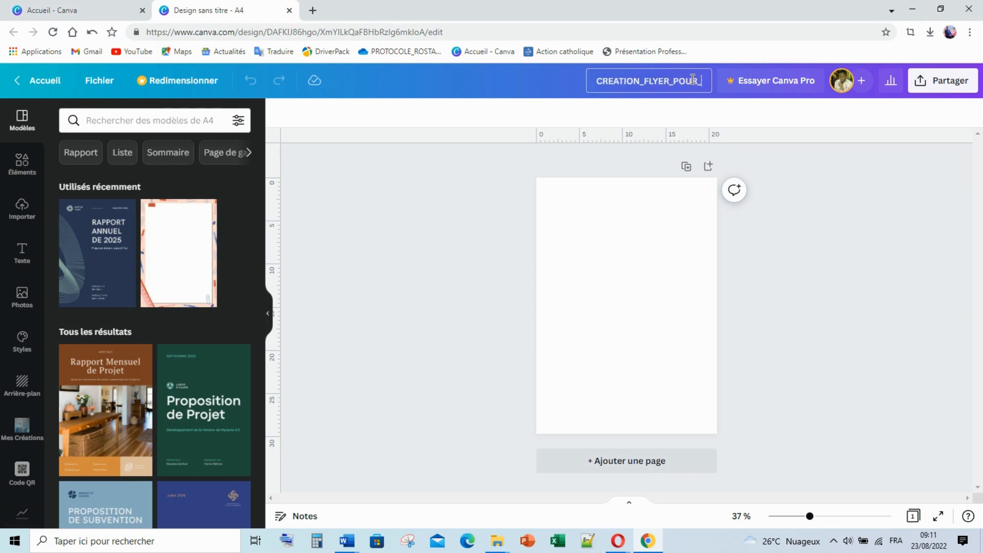
type("SERVI")
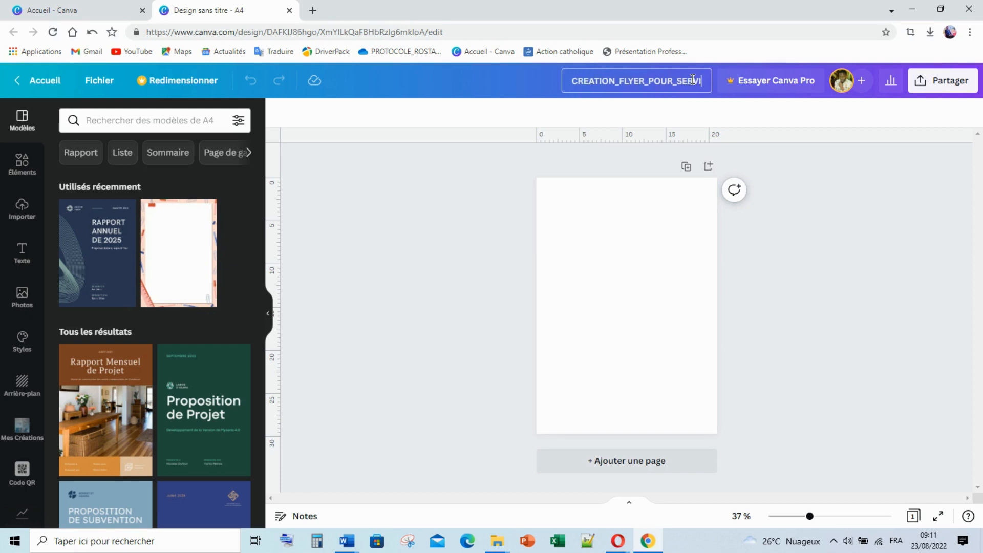
type("CES")
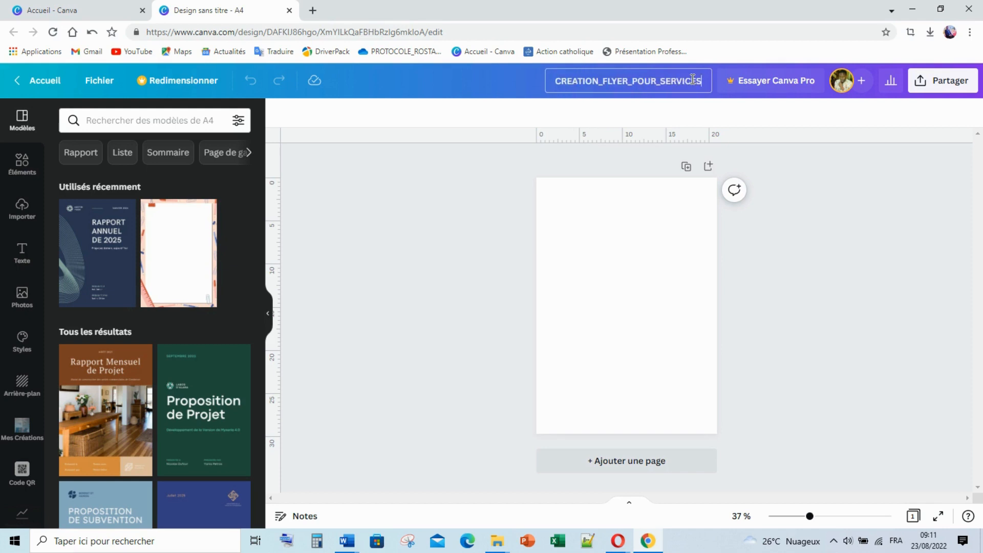
left_click(806, 296)
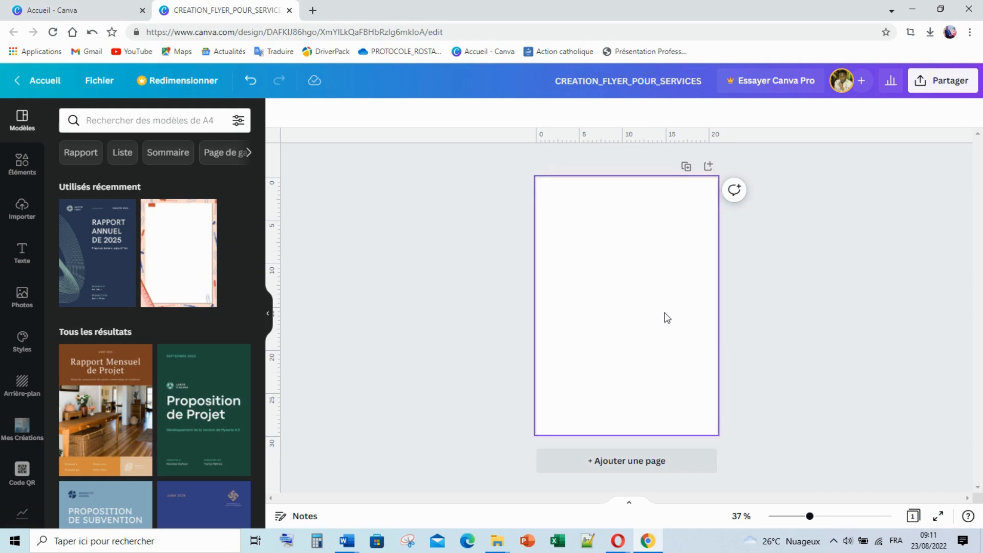
Show the Éléments library beside the page, with the page zoomed to about 49%
left_click(11, 165)
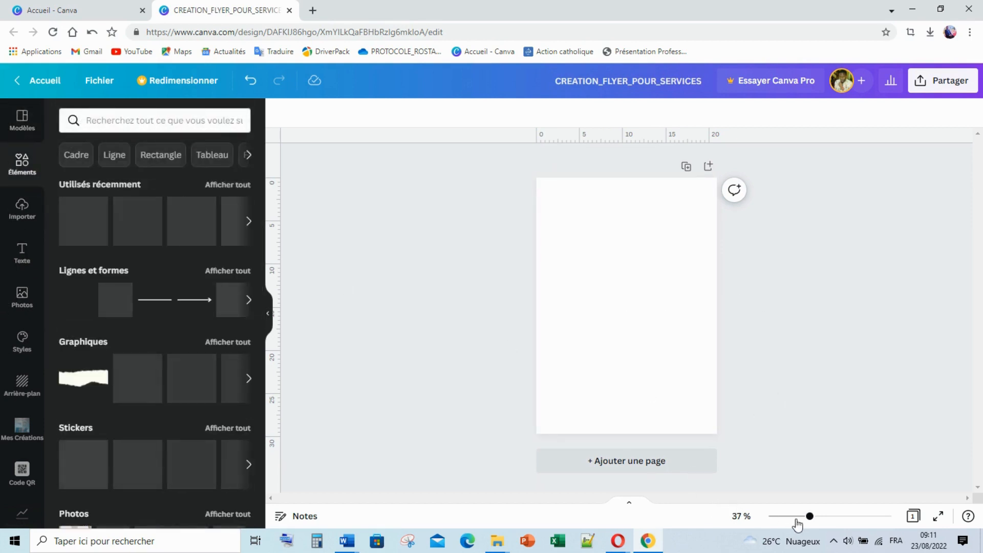
left_click_drag(810, 516, 820, 518)
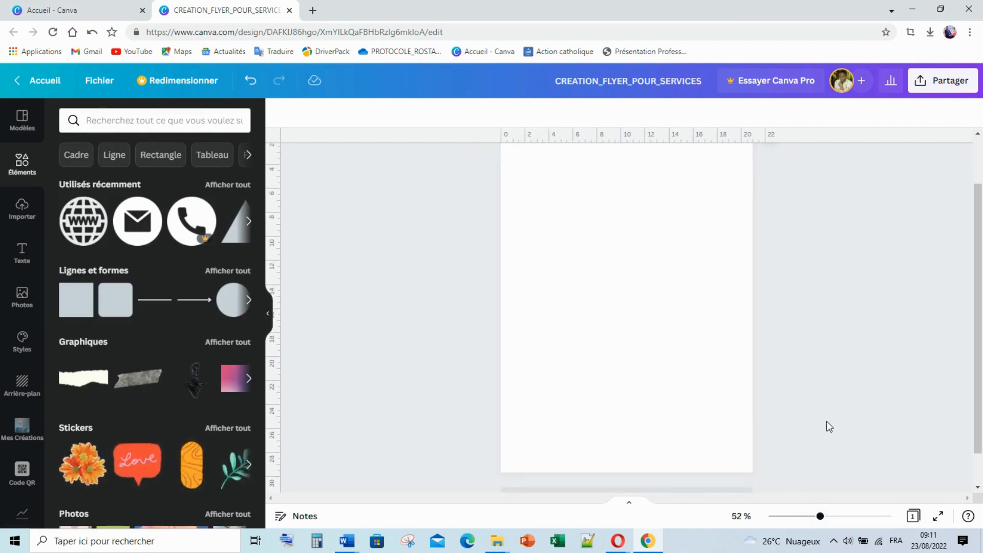
scroll(827, 421, "up", 1)
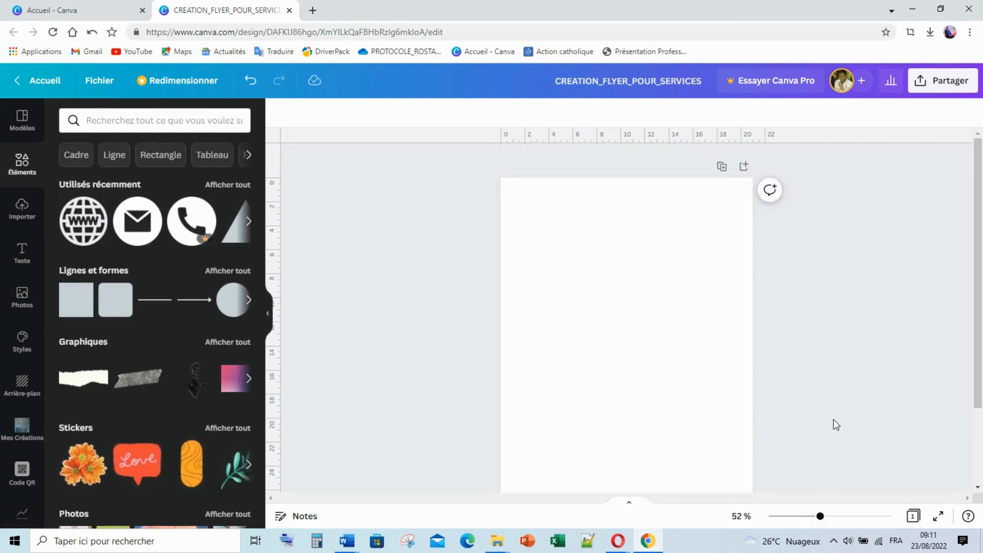
left_click_drag(979, 275, 979, 302)
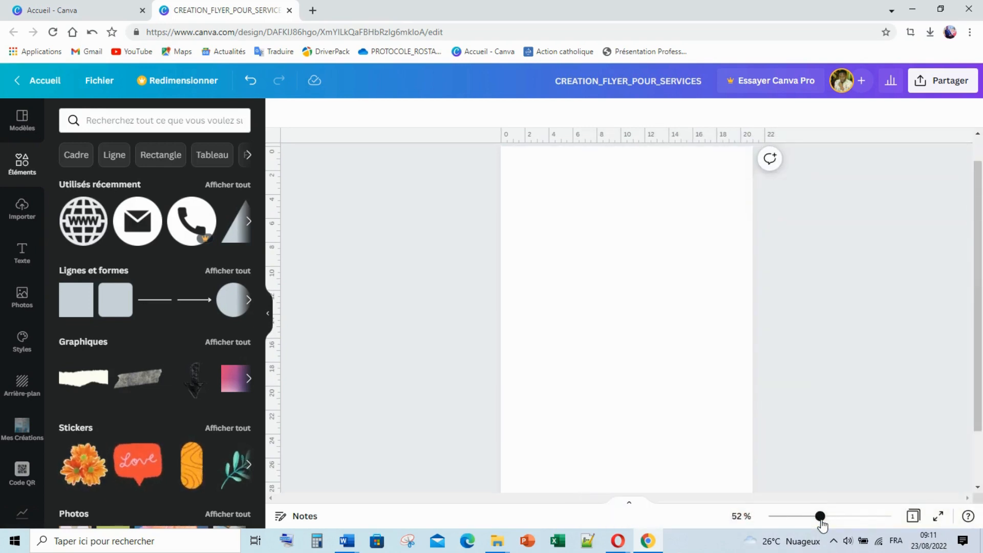
left_click_drag(820, 517, 820, 517)
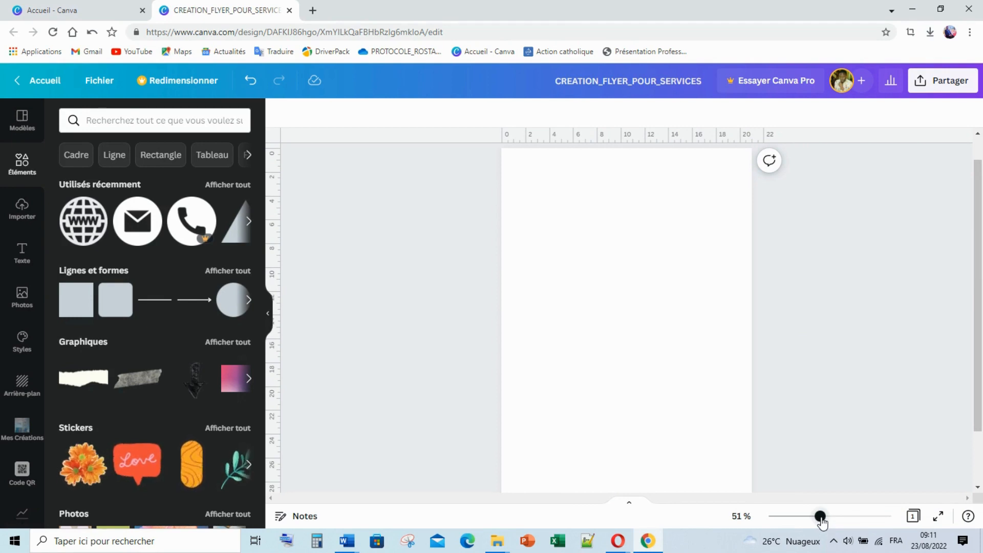
left_click_drag(821, 517, 819, 517)
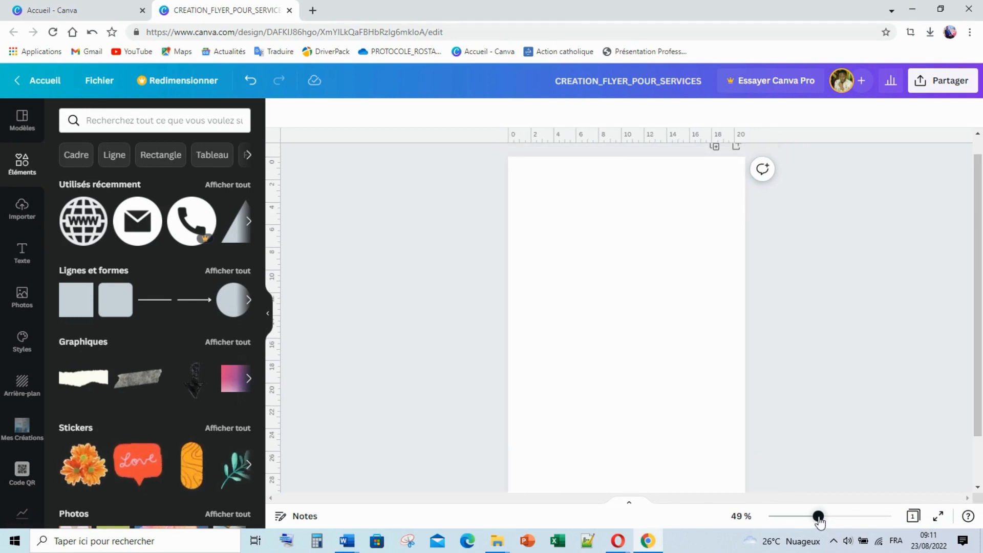
left_click_drag(975, 291, 975, 295)
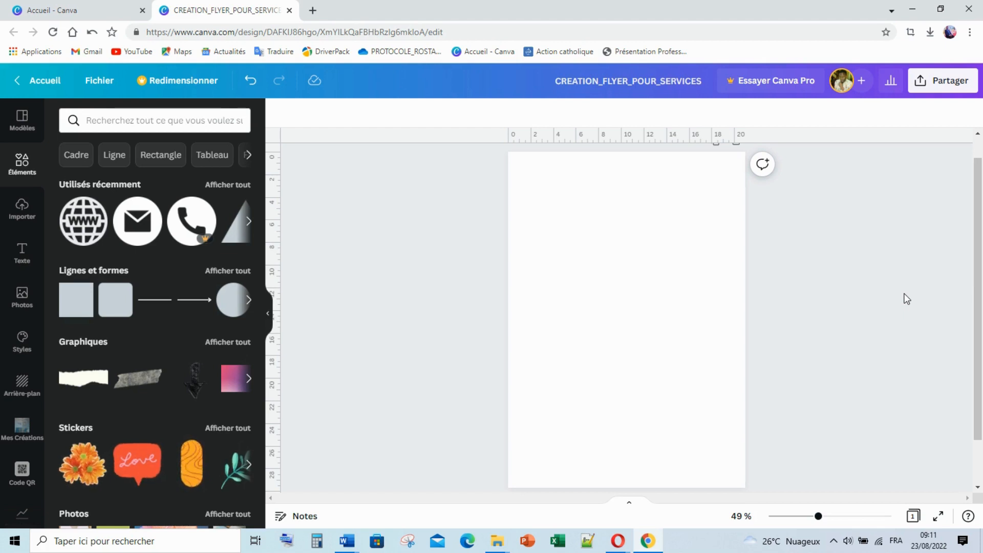
scroll(28, 430, "down", 5)
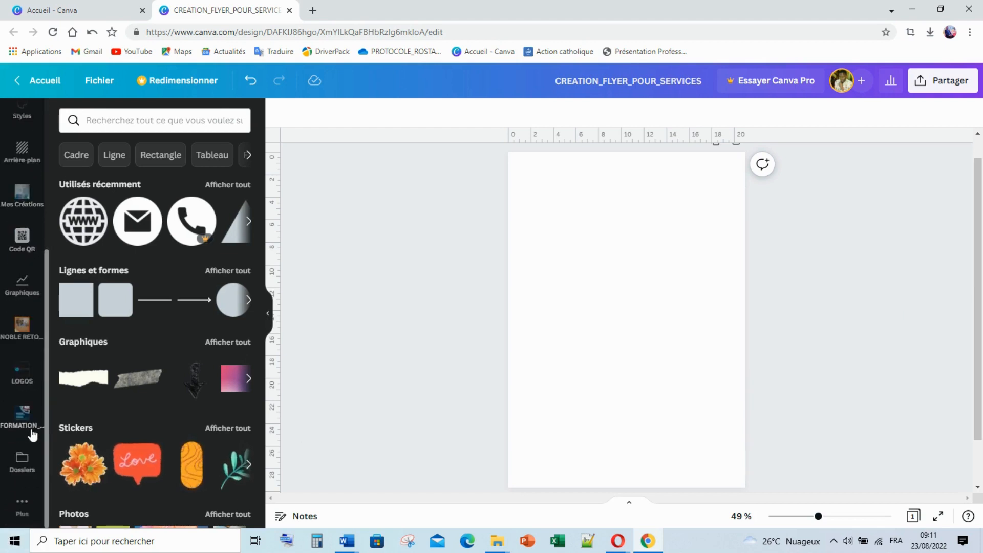
Add the DLICHTHR logo from the LOGOS folder to the page
left_click(11, 380)
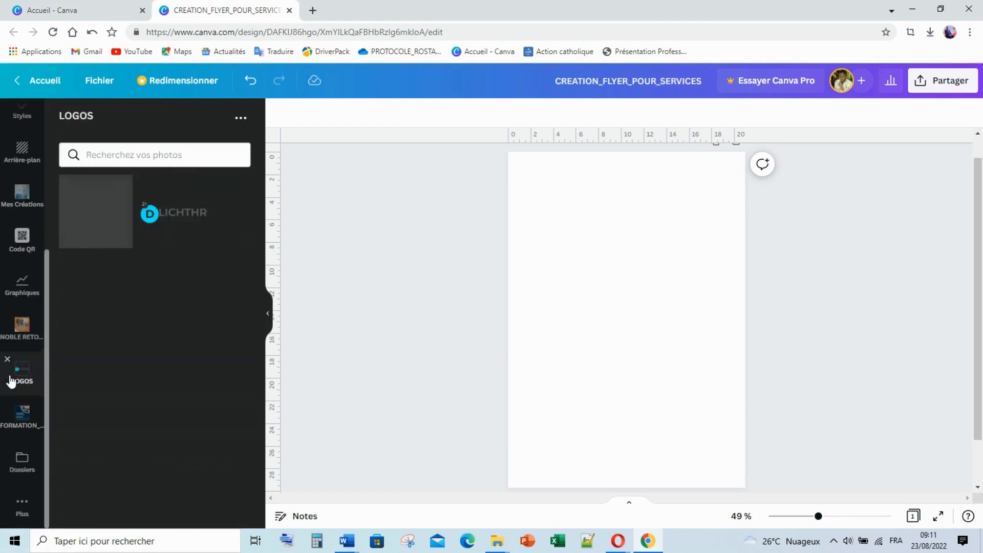
left_click(174, 226)
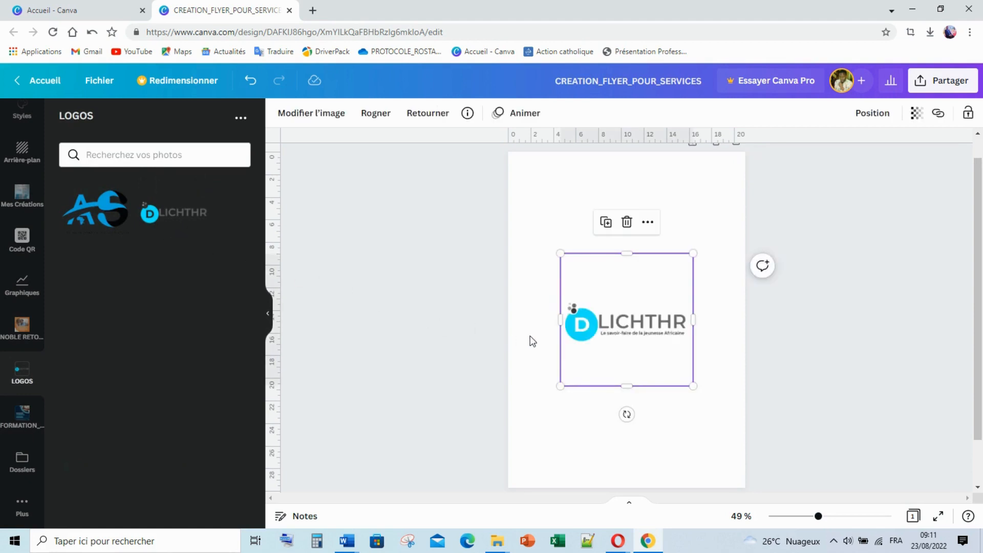
left_click(265, 320)
scroll(21, 250, "up", 5)
left_click(22, 163)
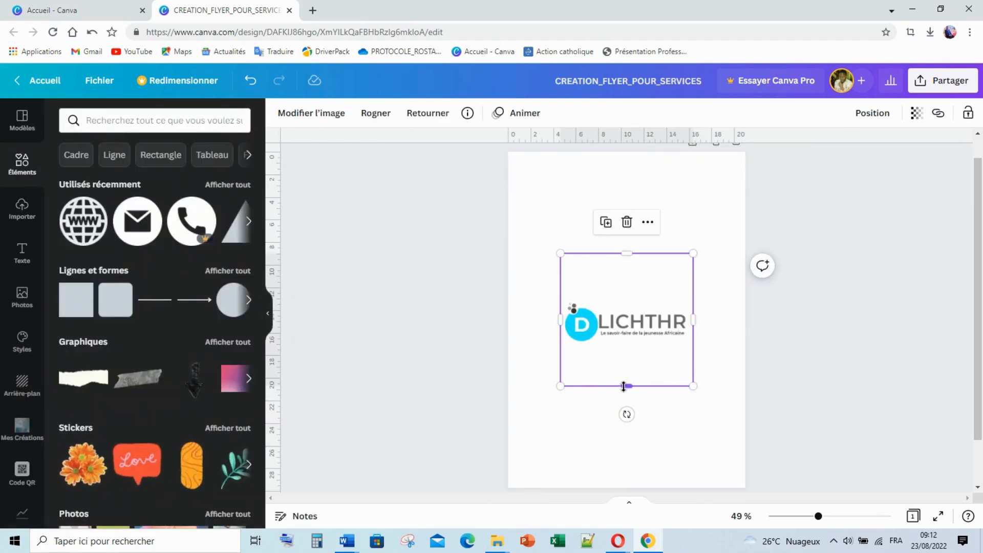
Crop the empty space around the logo, shrink it and move it to the top-left corner
left_click_drag(626, 386, 626, 343)
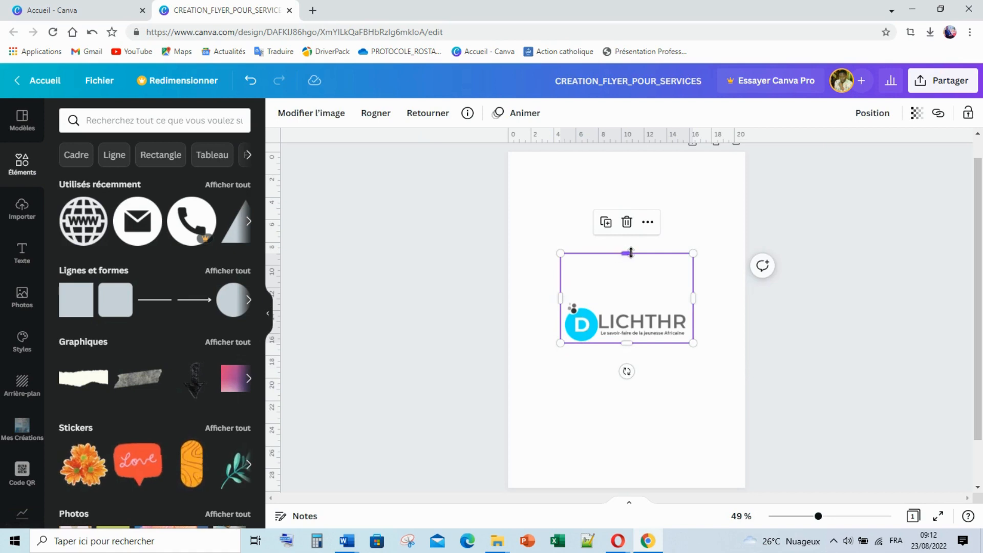
left_click_drag(627, 253, 633, 301)
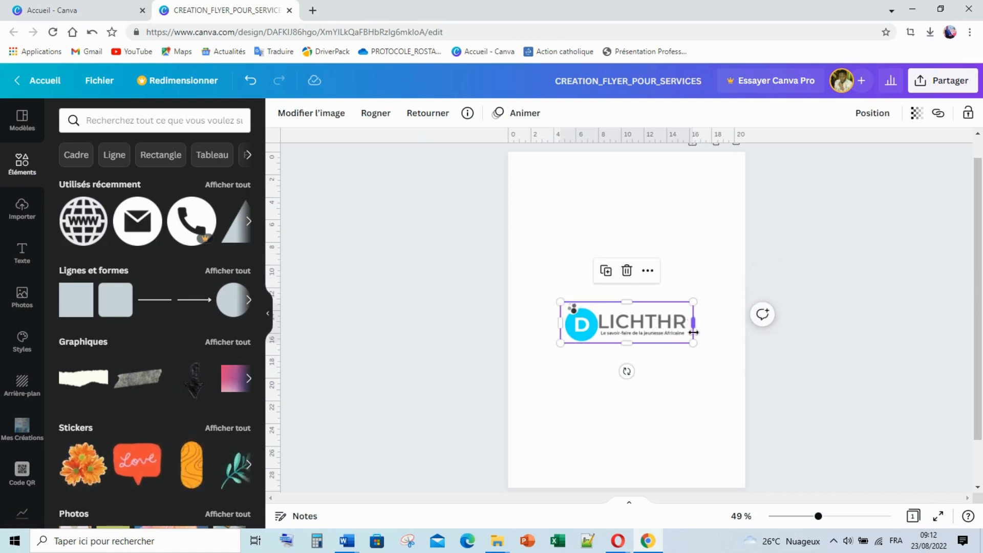
left_click_drag(693, 343, 579, 209)
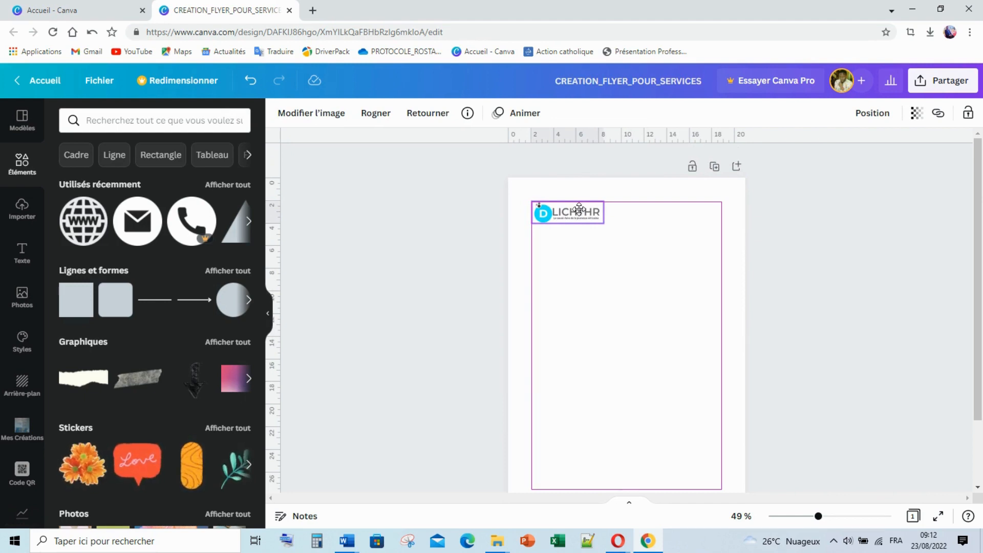
left_click_drag(579, 209, 578, 212)
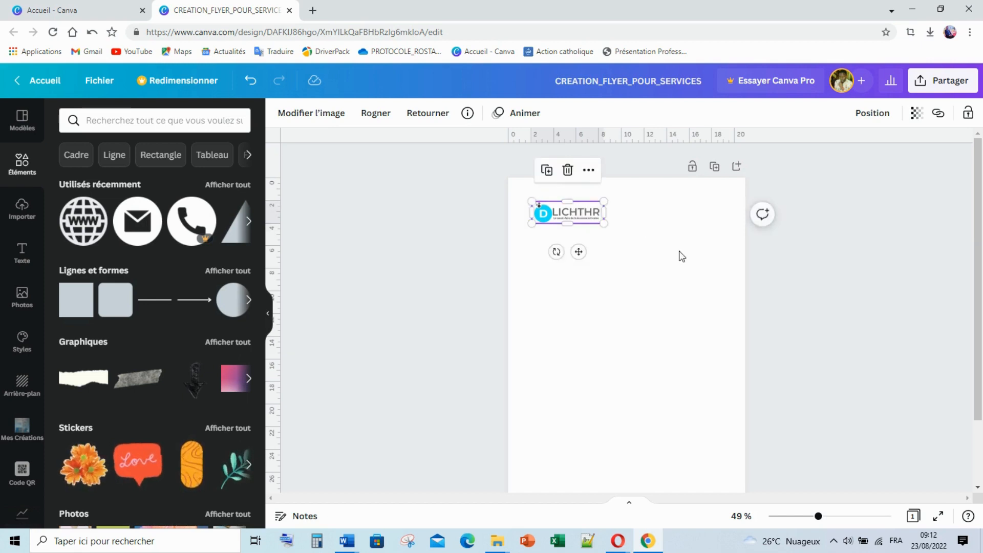
left_click(680, 252)
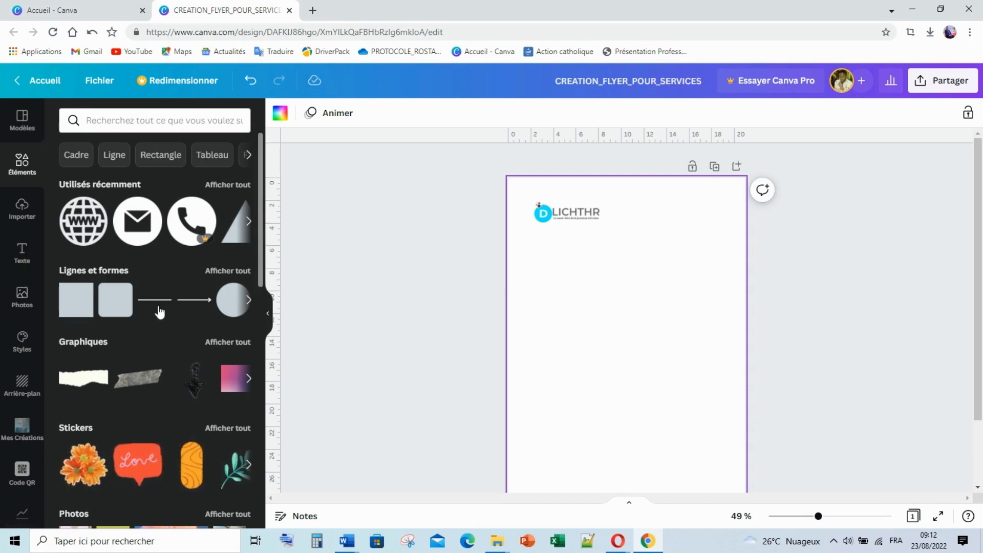
Add the lopsided heart shape, rotate it about 99° and move it to the top-left corner
left_click(238, 273)
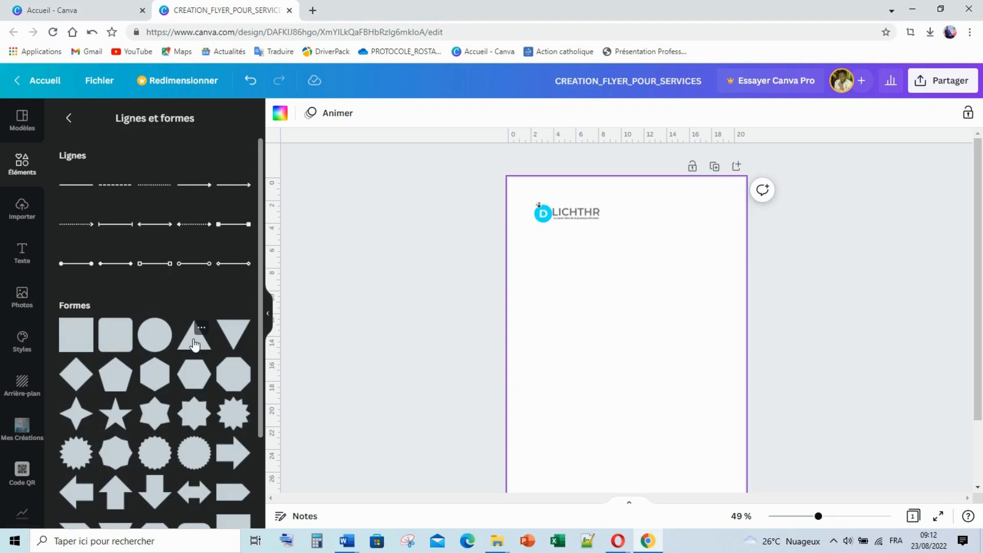
scroll(148, 409, "down", 3)
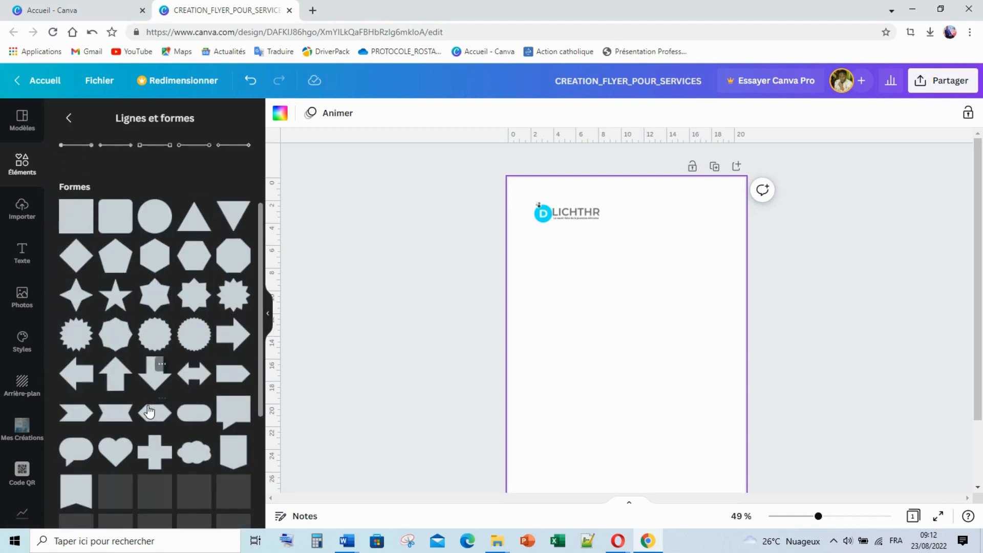
scroll(149, 410, "down", 3)
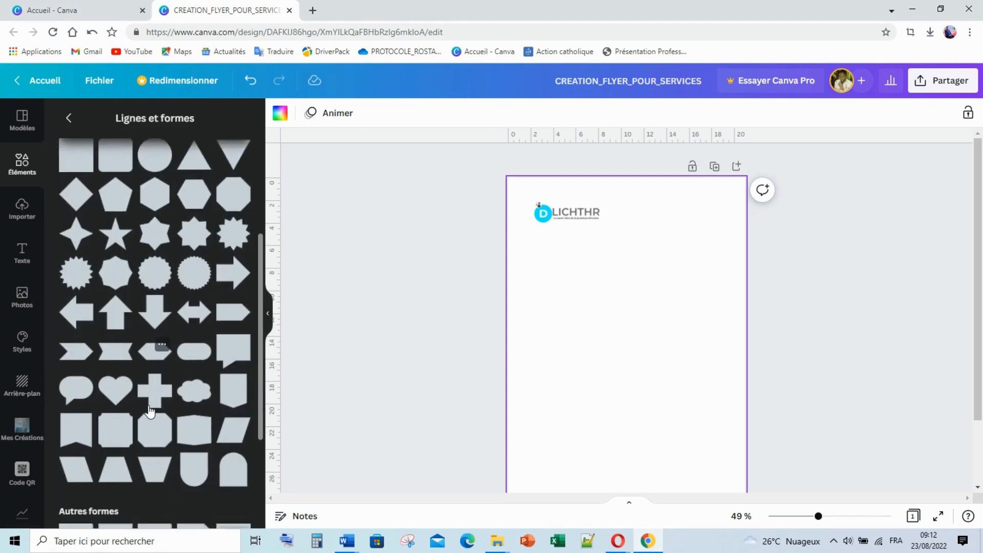
scroll(149, 411, "down", 6)
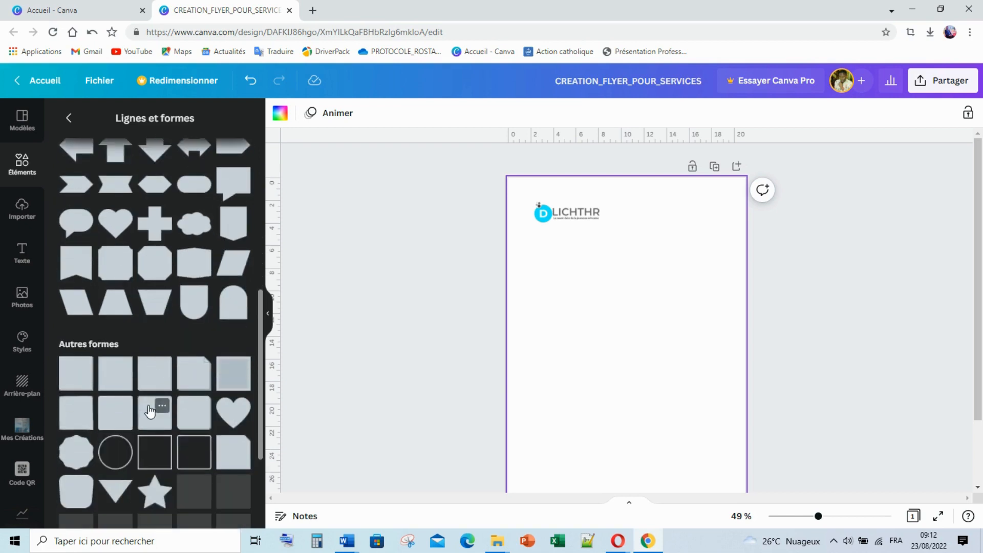
scroll(149, 411, "down", 3)
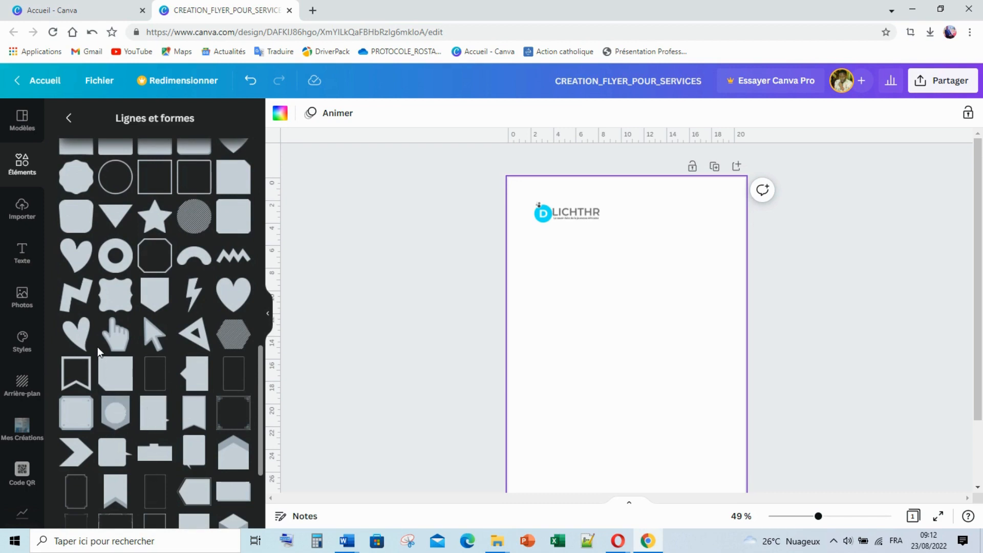
left_click(81, 332)
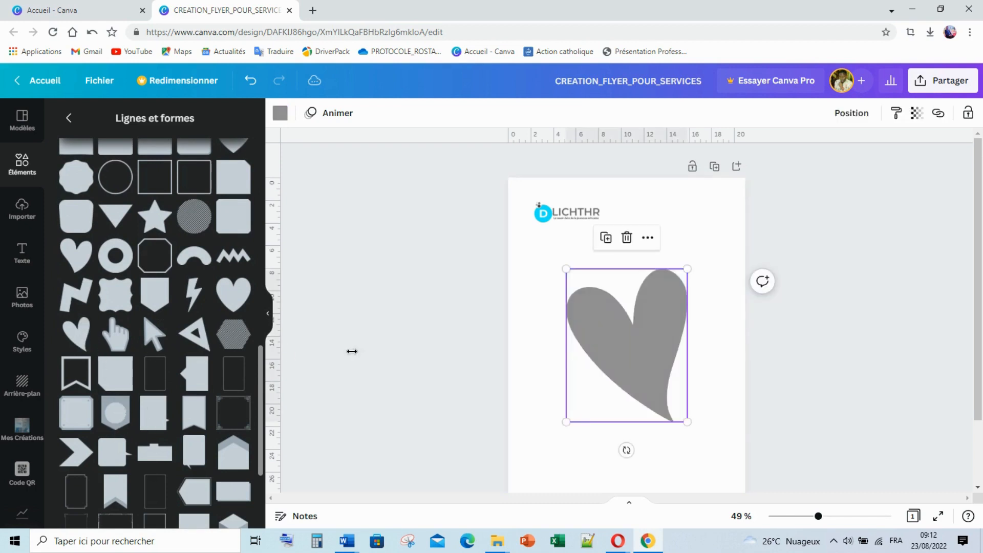
left_click_drag(626, 450, 541, 333)
left_click_drag(641, 255, 598, 226)
Send the heart behind the logo, then enlarge, rotate ~89° and stretch it across the page top
right_click(598, 224)
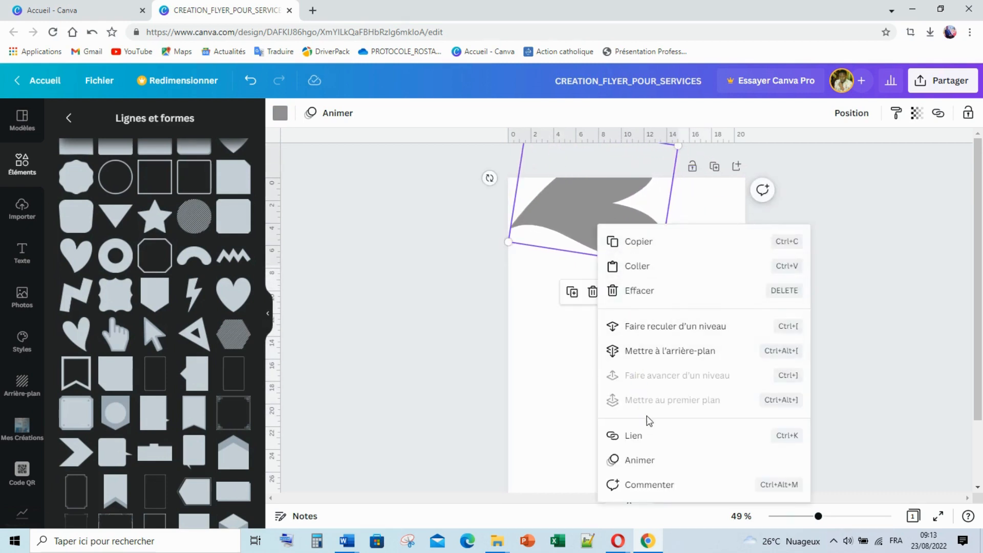
left_click(686, 351)
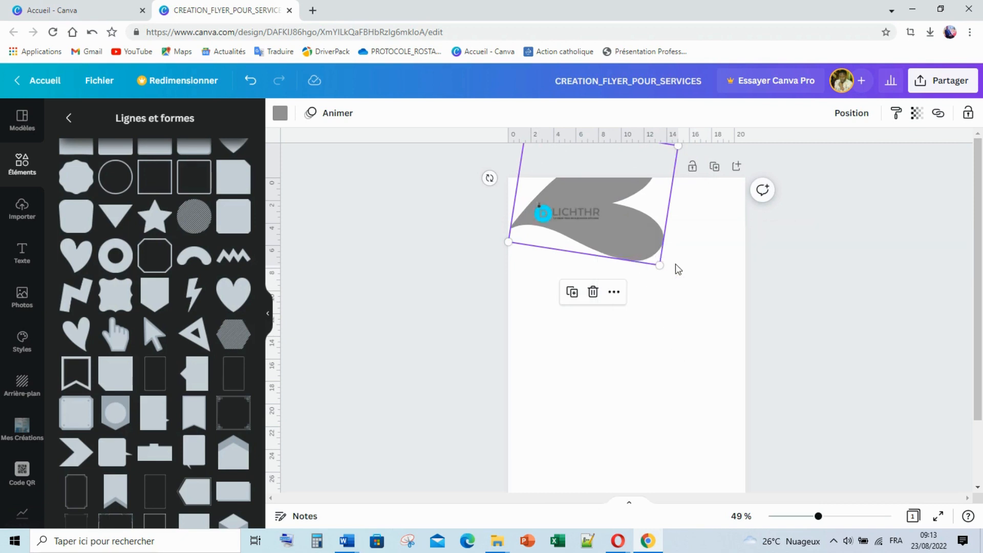
left_click_drag(659, 266, 874, 332)
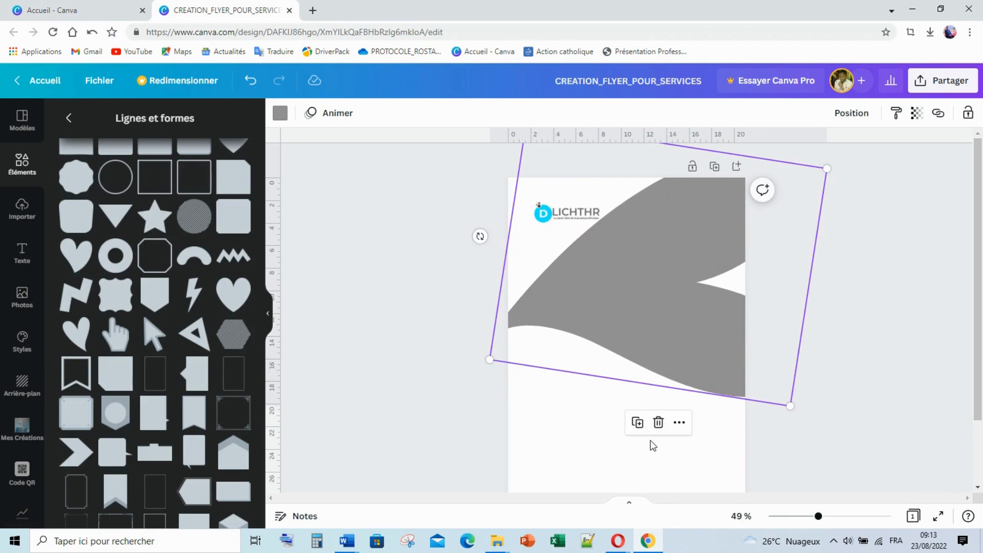
left_click_drag(480, 236, 474, 268)
left_click_drag(713, 310, 671, 195)
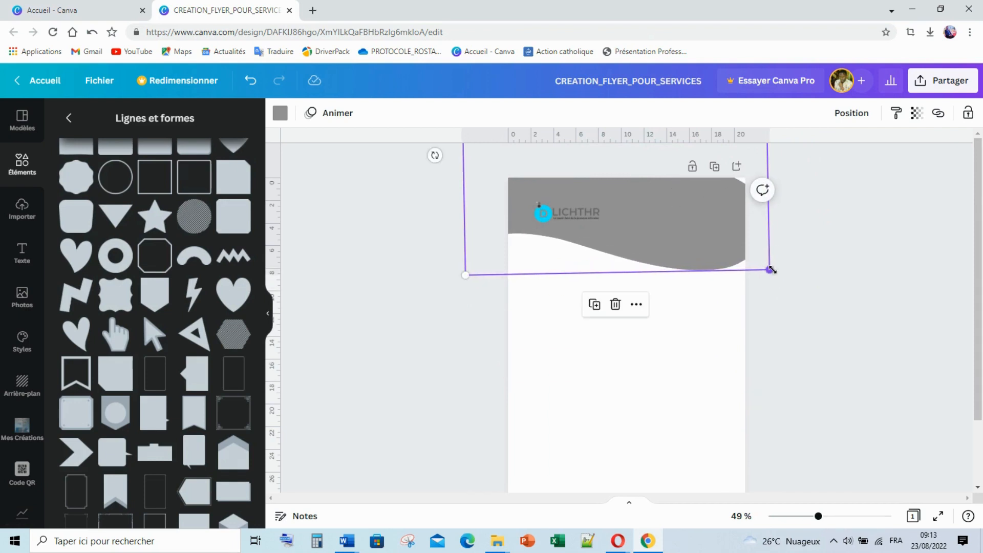
left_click_drag(771, 270, 835, 325)
left_click_drag(678, 265, 674, 216)
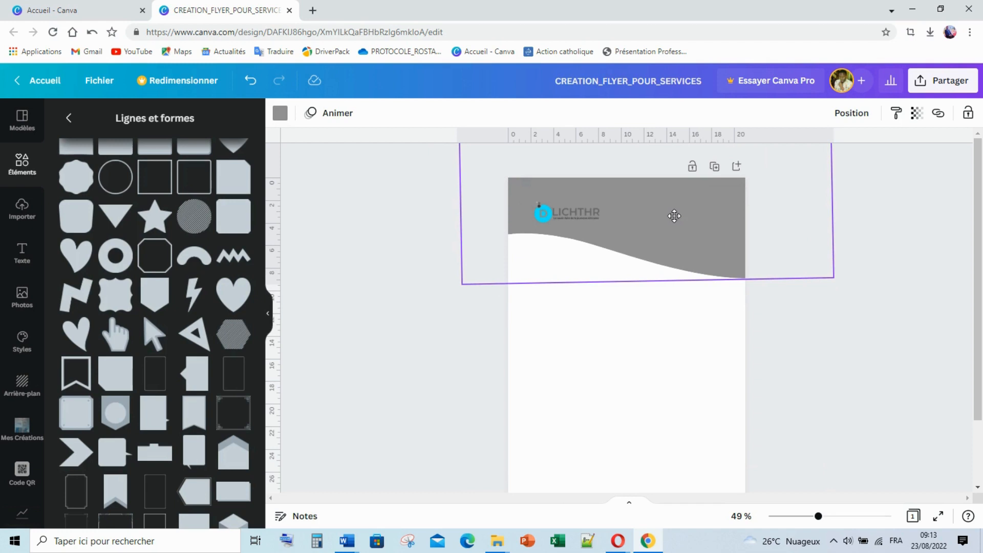
left_click_drag(674, 216, 676, 221)
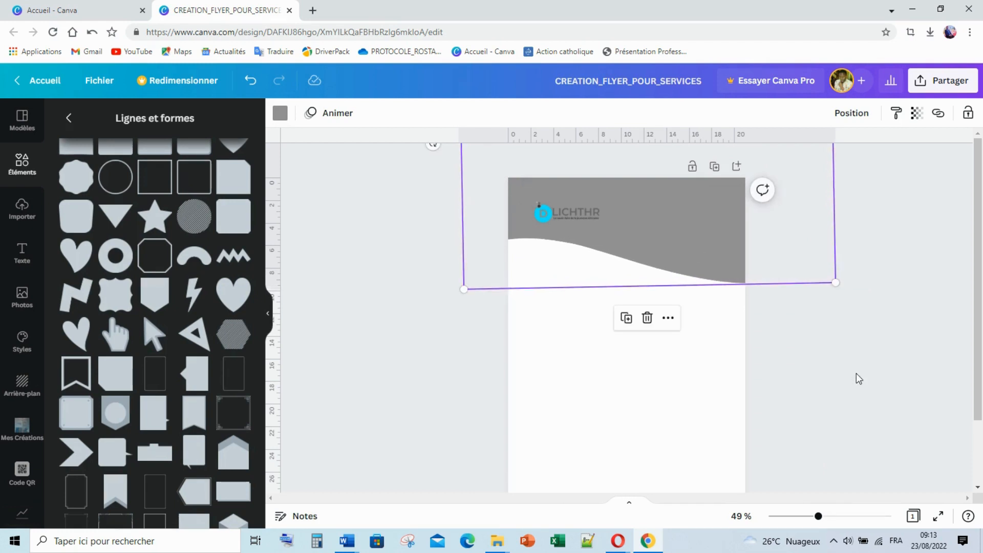
Colour the wave Bleu cobalt, then change it to a custom bright blue #006DFF
left_click(280, 112)
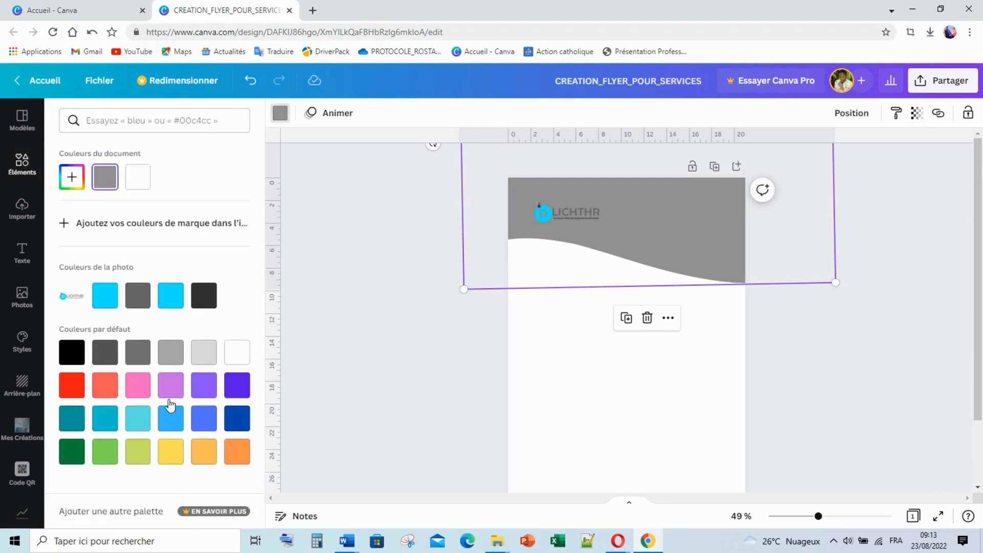
left_click(233, 420)
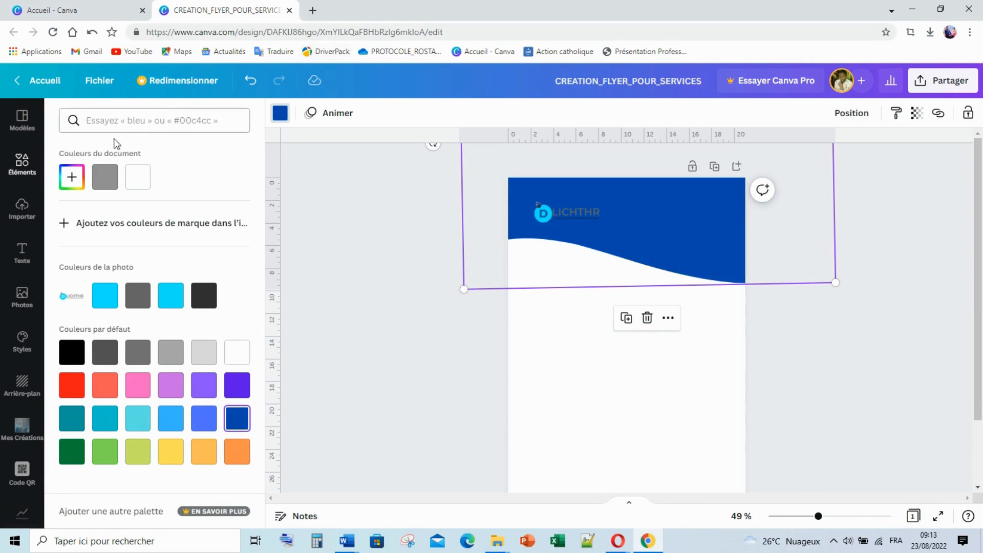
left_click(71, 177)
left_click_drag(217, 228, 242, 203)
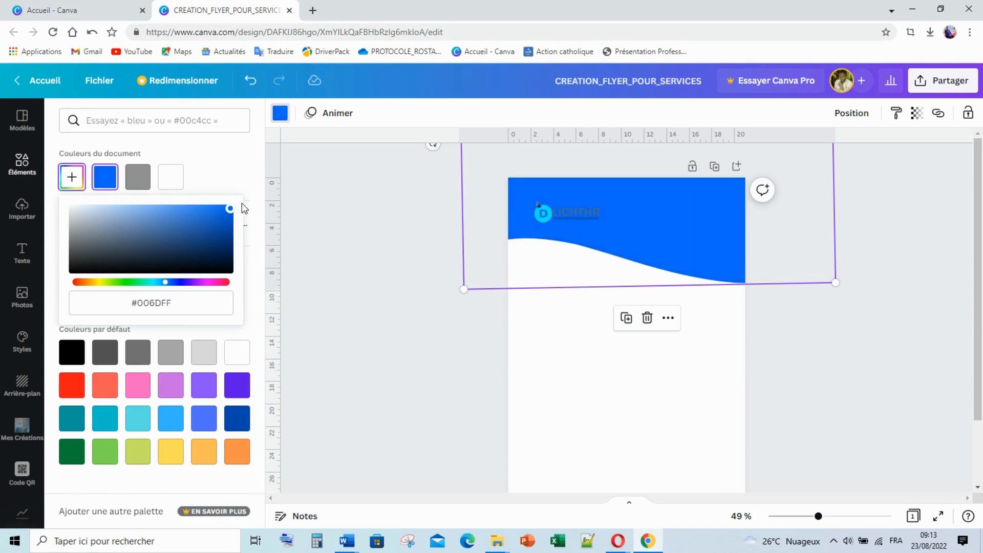
left_click(274, 183)
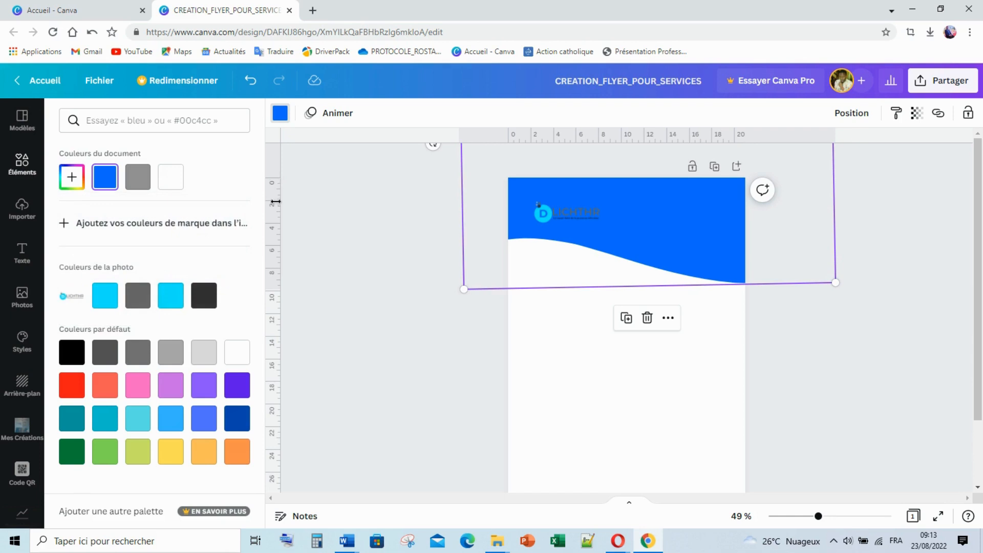
left_click(927, 351)
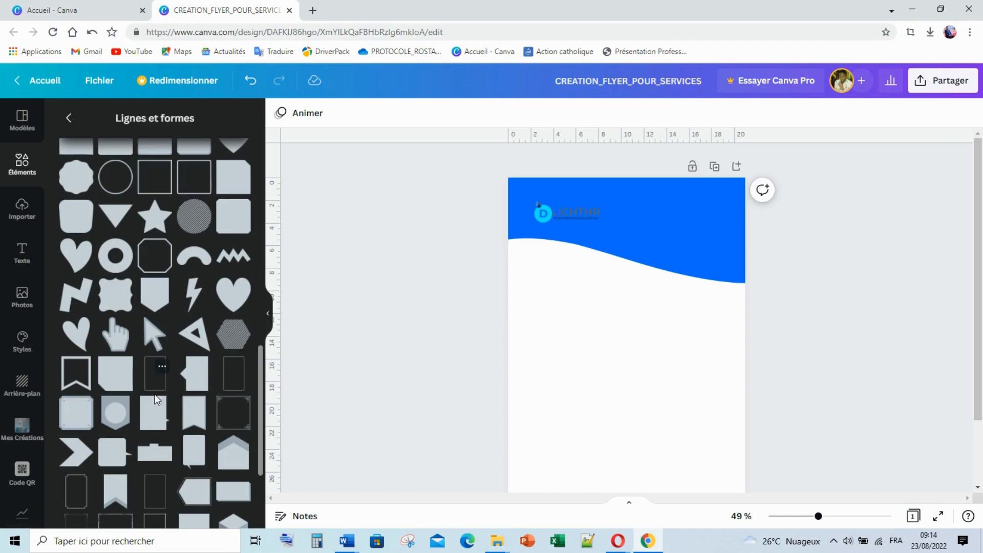
Add a circle from Lignes et formes to the page
scroll(155, 402, "down", 4)
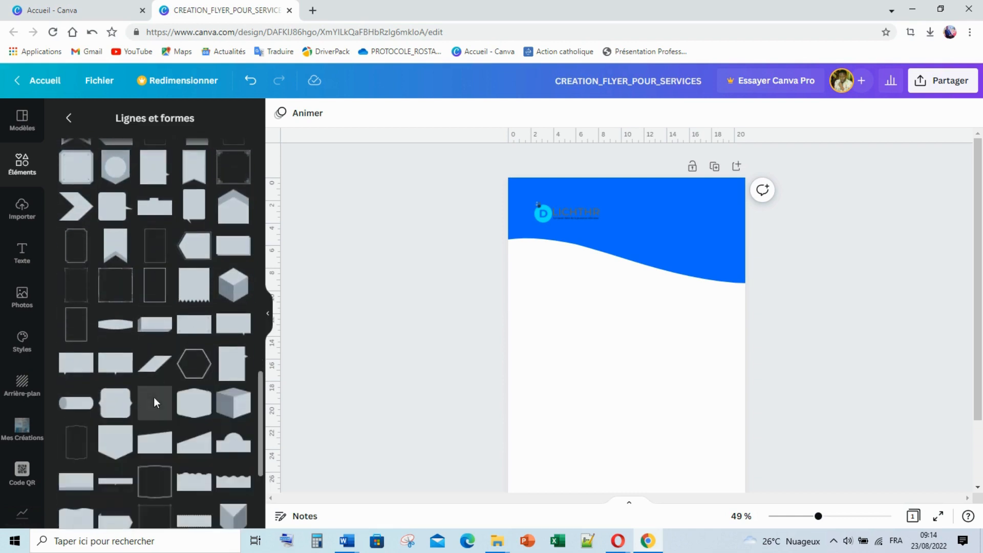
scroll(185, 403, "down", 1)
scroll(186, 404, "down", 3)
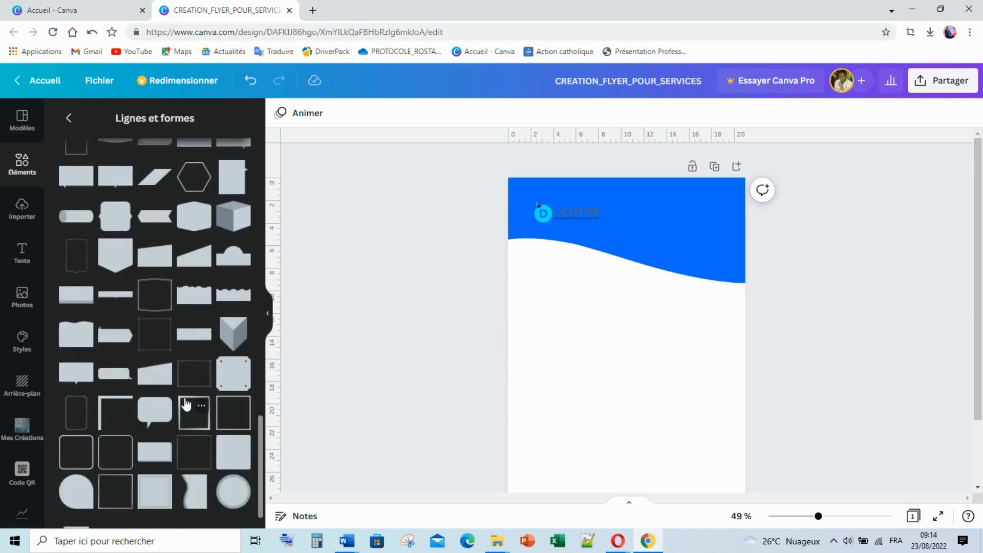
scroll(186, 404, "down", 1)
scroll(194, 404, "up", 6)
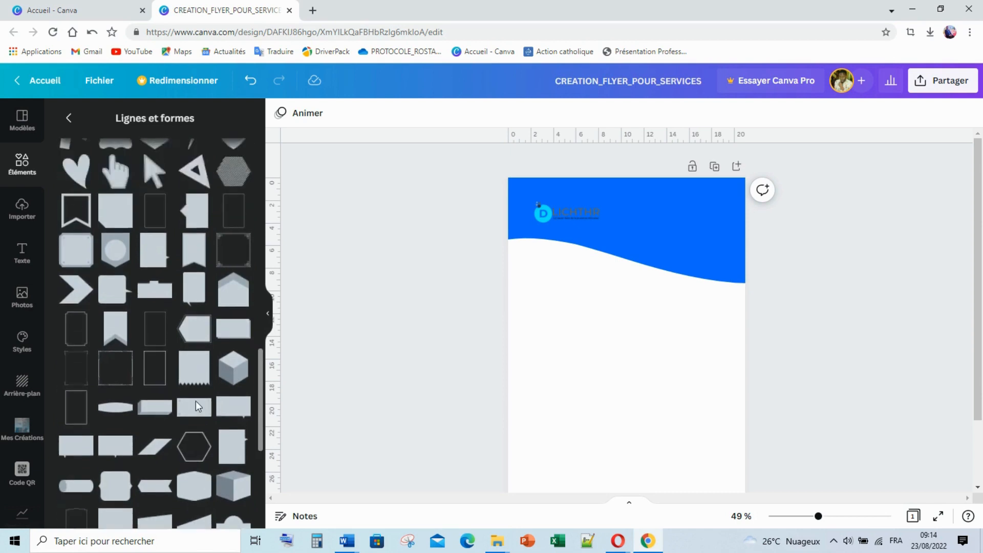
scroll(196, 401, "up", 6)
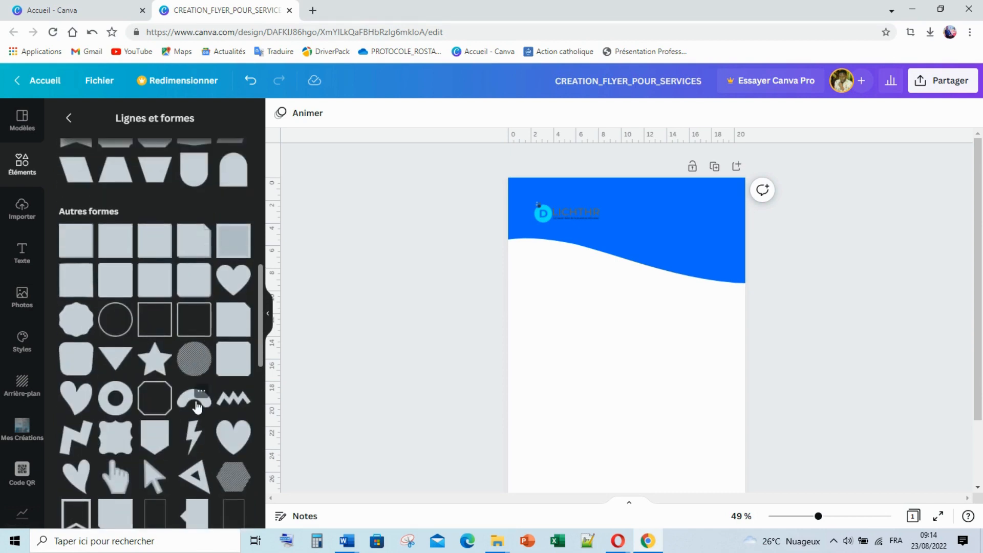
scroll(195, 401, "up", 8)
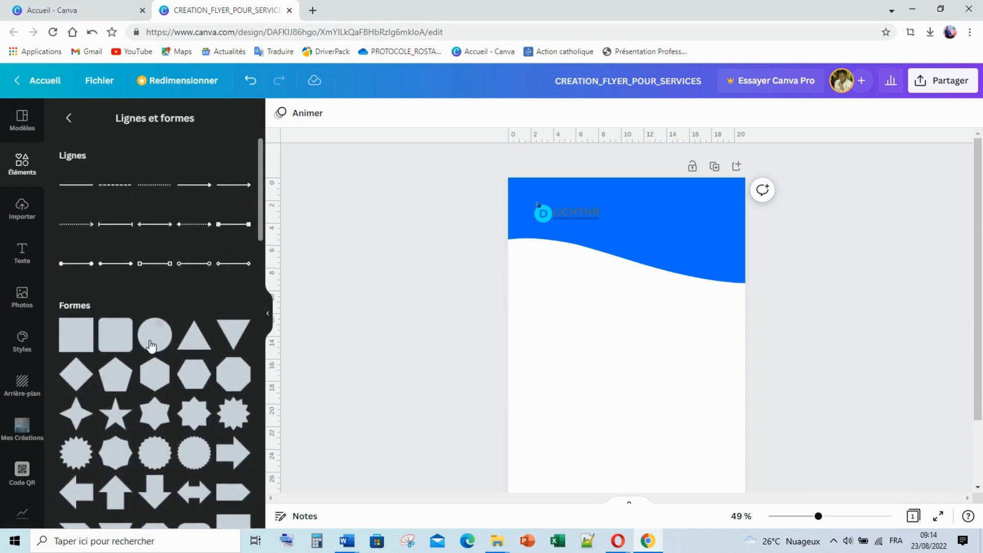
left_click(151, 346)
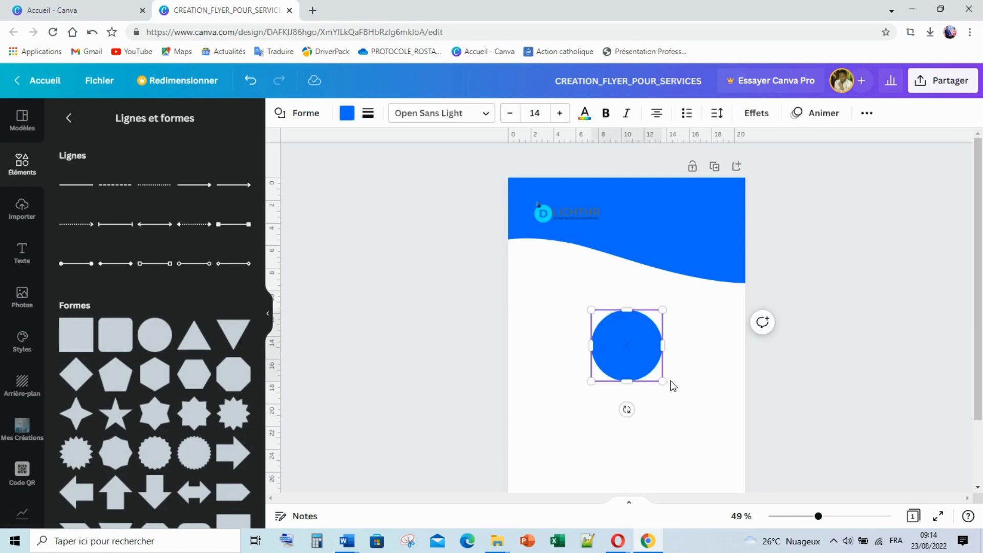
Stretch the circle into a 12.7 × 8.7 oval overlapping the right page edge
left_click_drag(662, 346, 733, 347)
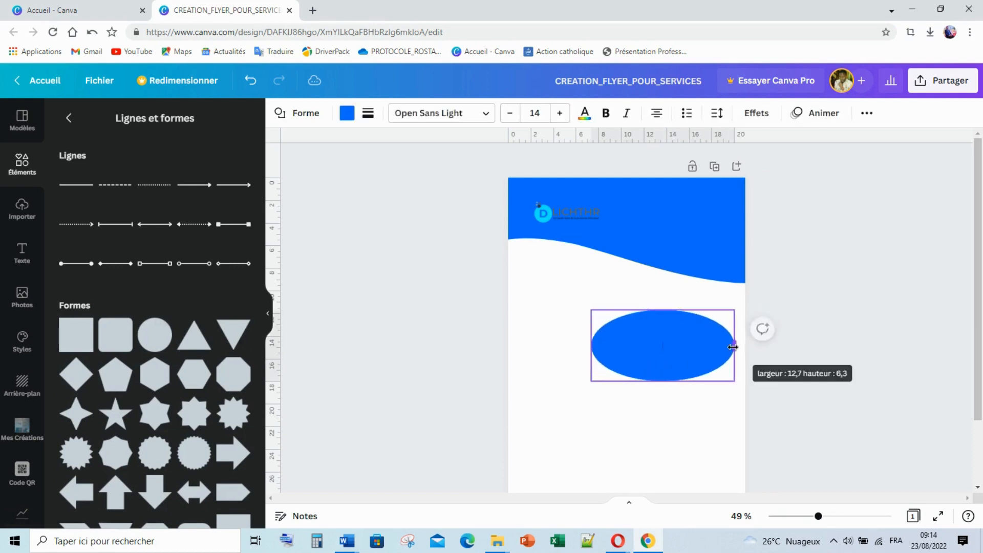
left_click_drag(662, 381, 665, 407)
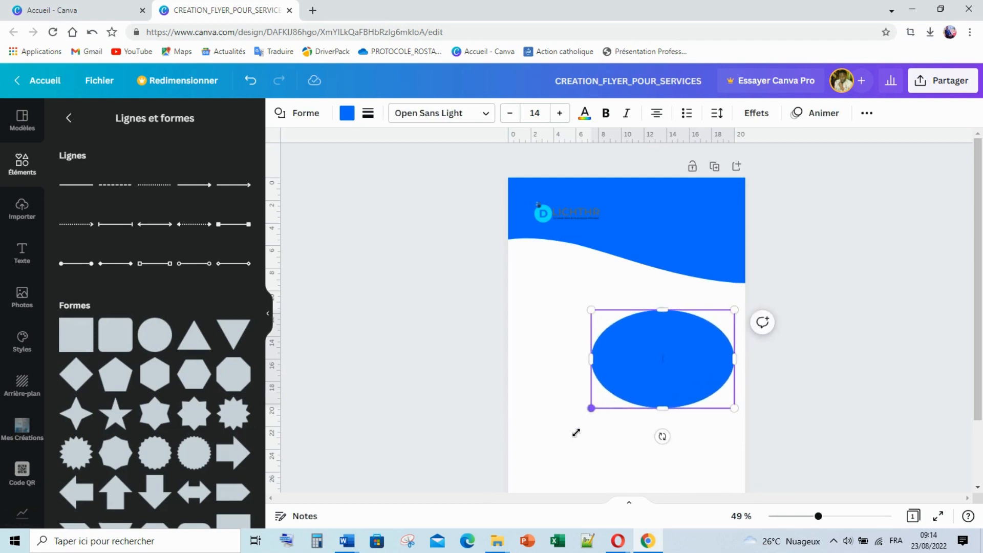
left_click_drag(576, 432, 564, 450)
left_click(830, 352)
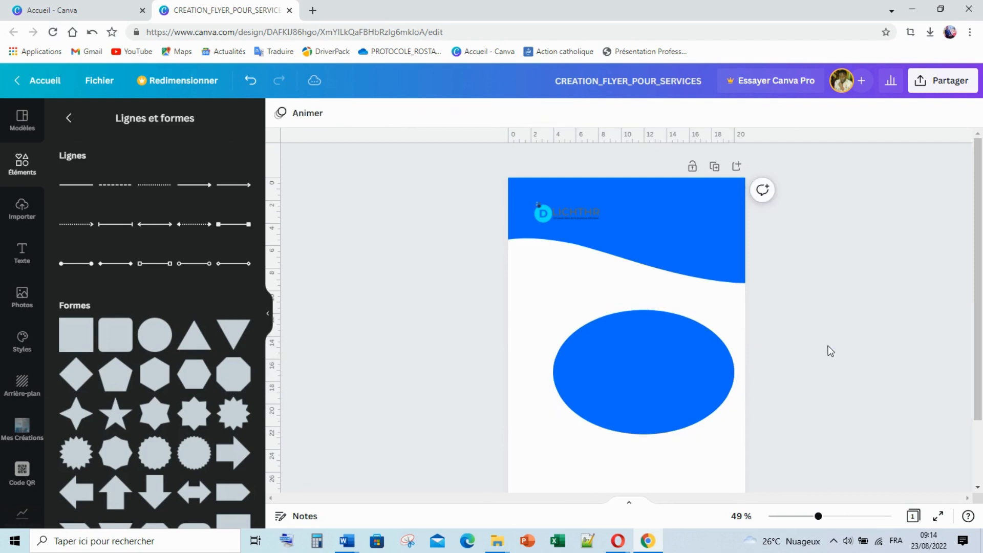
left_click_drag(628, 364, 671, 282)
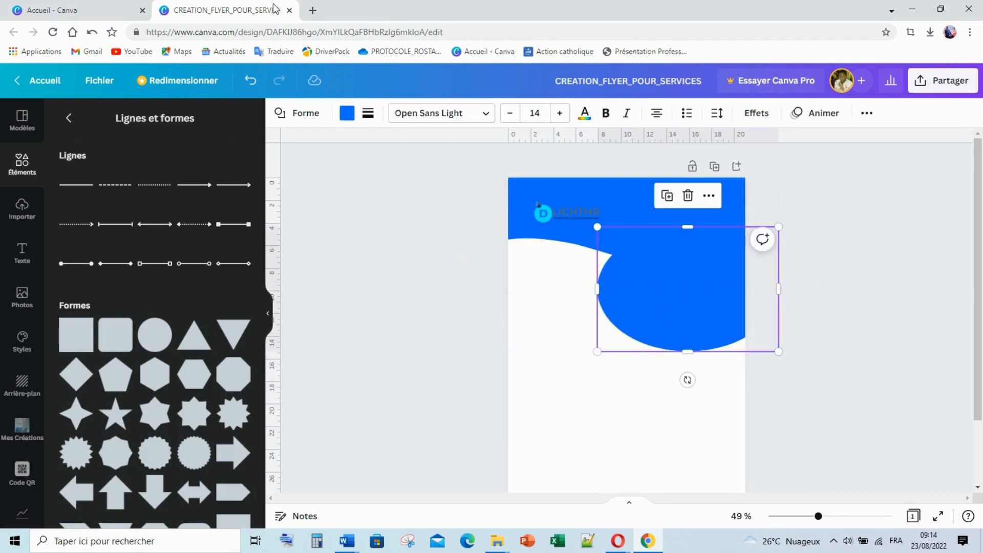
Colour the ellipse with the cyan swatch from the logo's colours
left_click(341, 118)
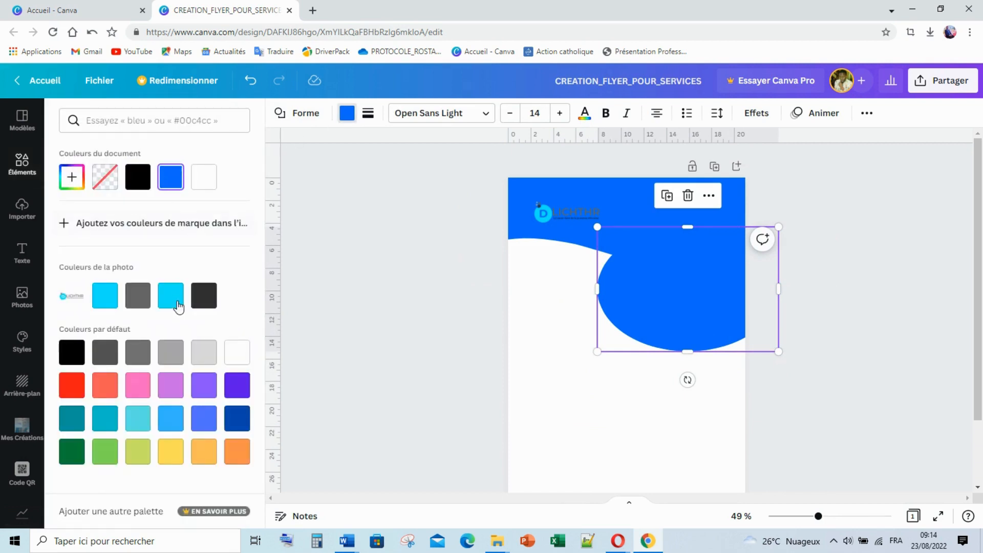
left_click(138, 297)
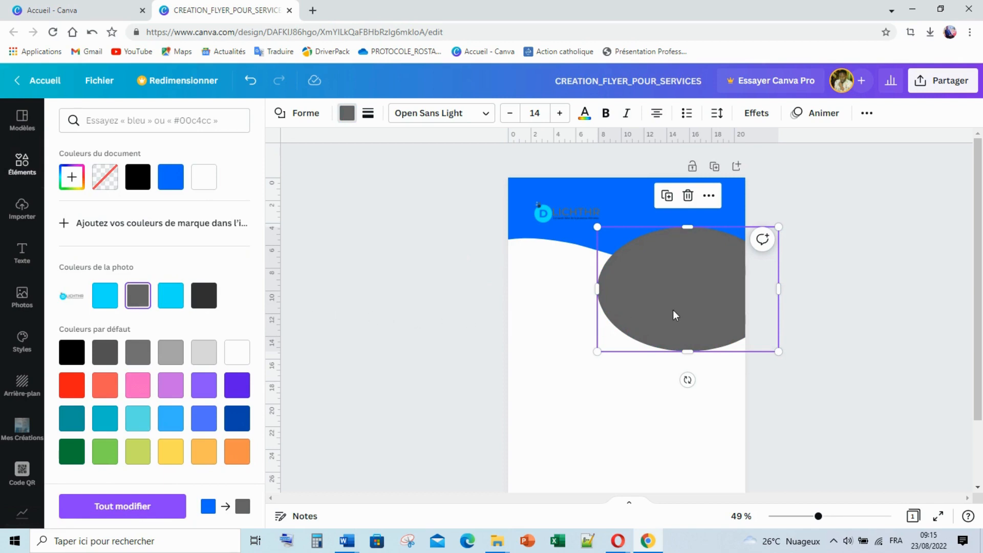
left_click_drag(673, 301, 695, 307)
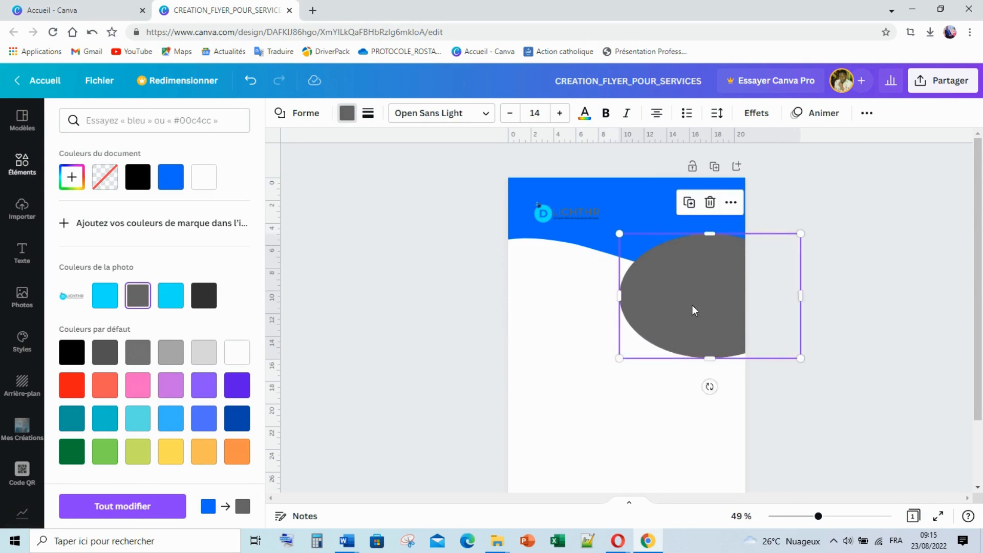
left_click(171, 302)
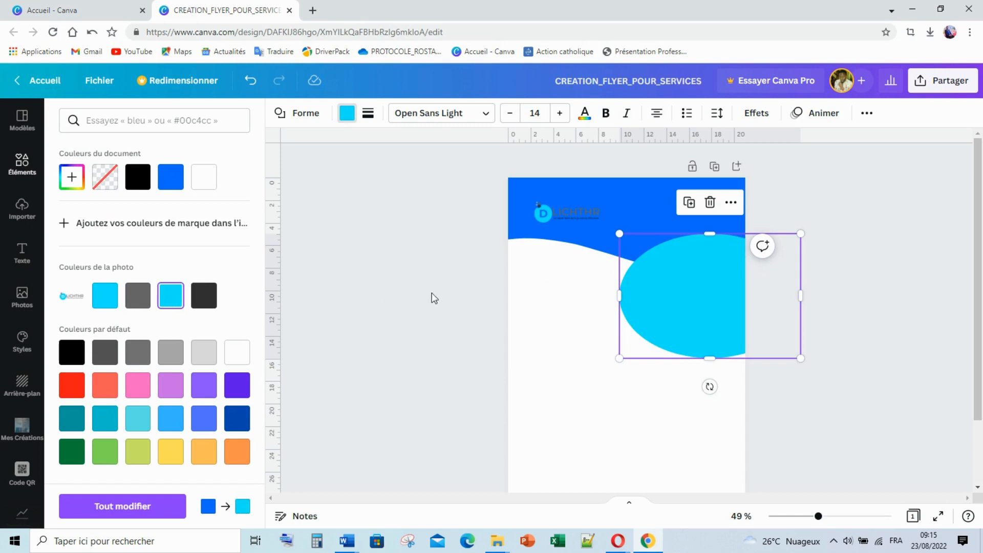
left_click(859, 298)
Duplicate the cyan ellipse with Ctrl+D and offset the copy slightly right and down
left_click(685, 286)
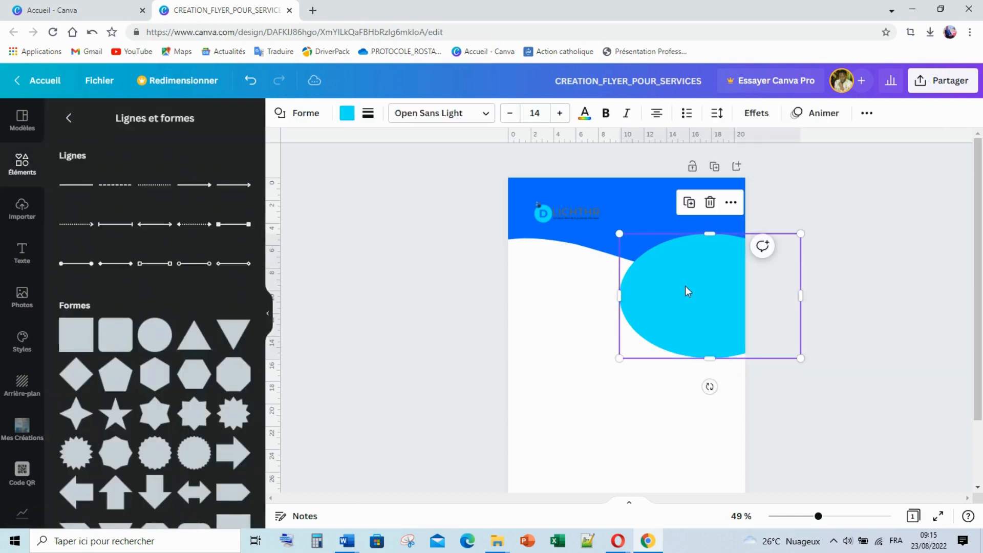
key("ctrl+d")
left_click_drag(686, 296, 709, 300)
left_click(835, 245)
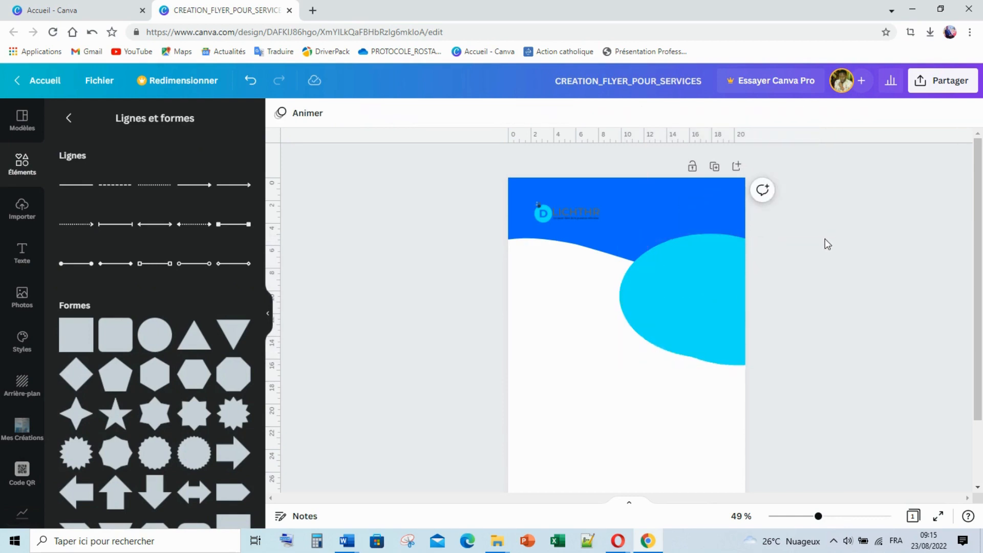
Shrink the copy, colour it grey #656565 and centre it inside the cyan ellipse
left_click(705, 277)
left_click_drag(829, 240, 792, 265)
left_click_drag(709, 307, 698, 296)
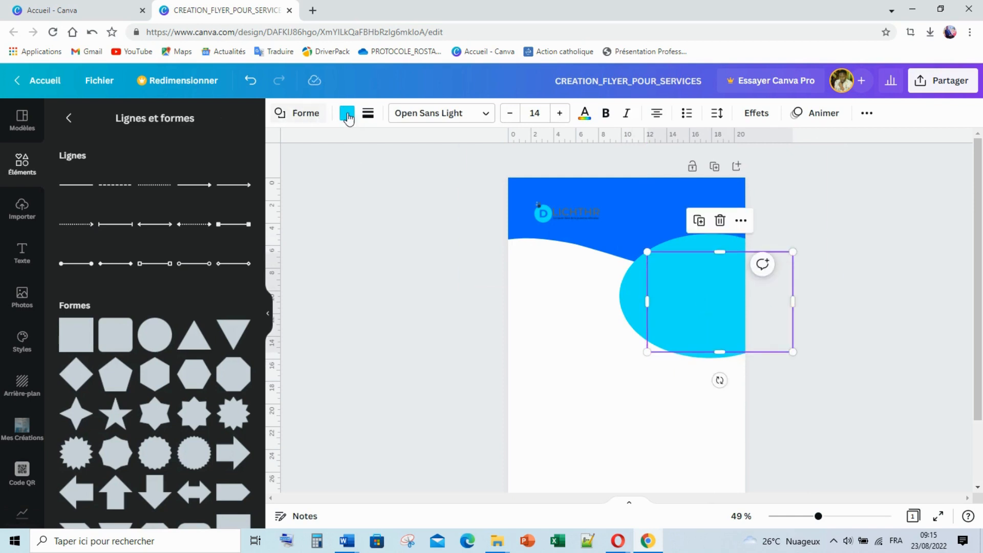
left_click(347, 114)
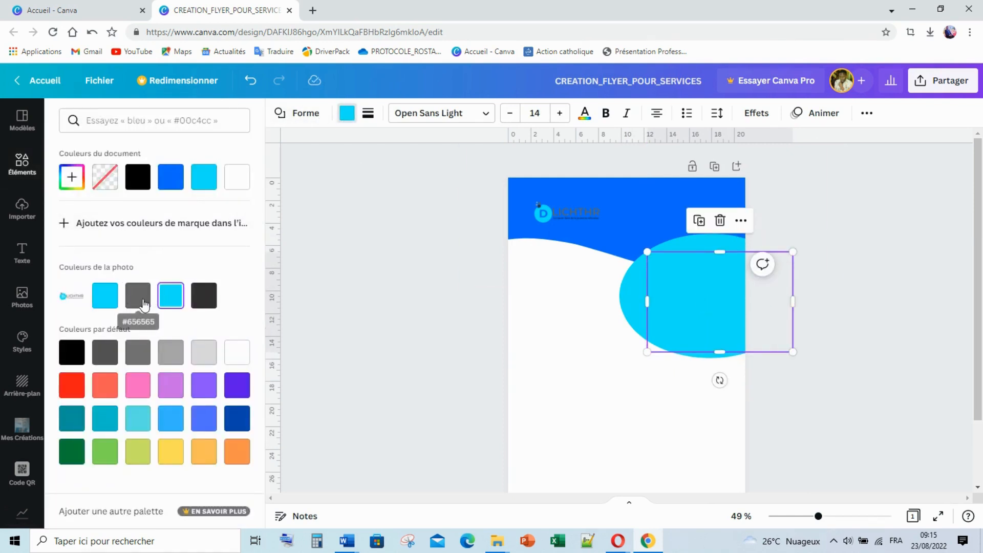
left_click(212, 300)
left_click(136, 301)
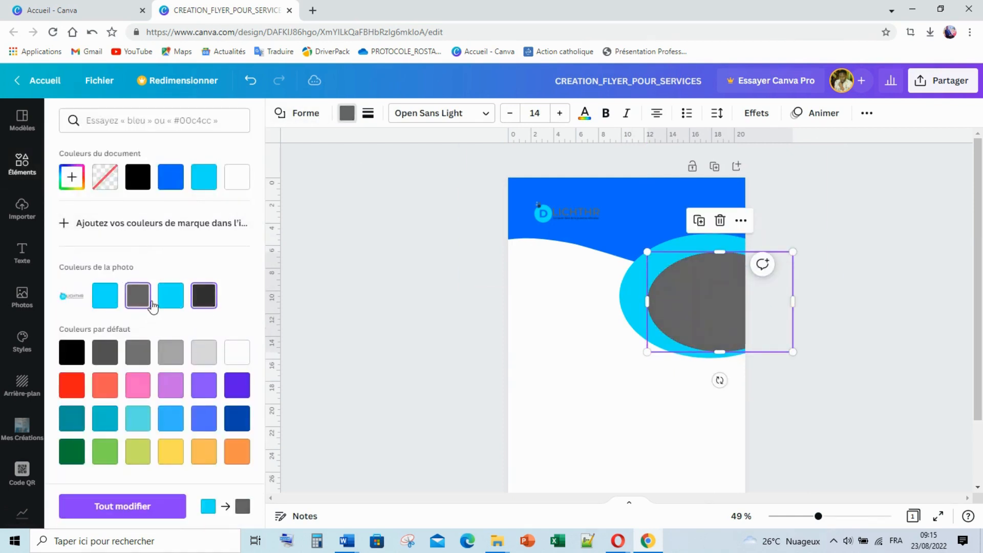
mouse_move(712, 307)
left_mouse_down()
mouse_move(700, 296)
mouse_move(715, 296)
left_mouse_up()
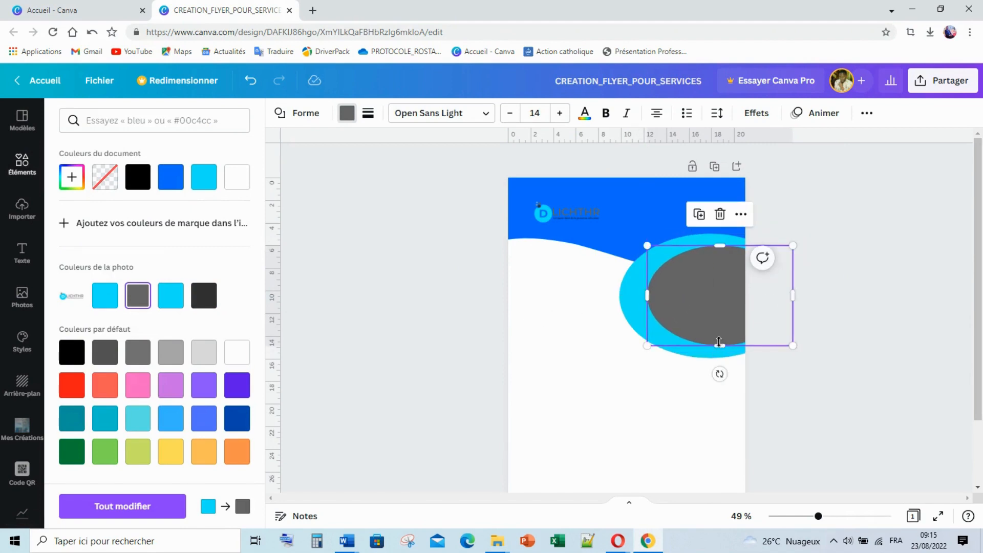
left_click_drag(719, 346, 719, 335)
mouse_move(721, 294)
left_mouse_down()
mouse_move(717, 306)
mouse_move(718, 294)
mouse_move(708, 298)
left_mouse_up()
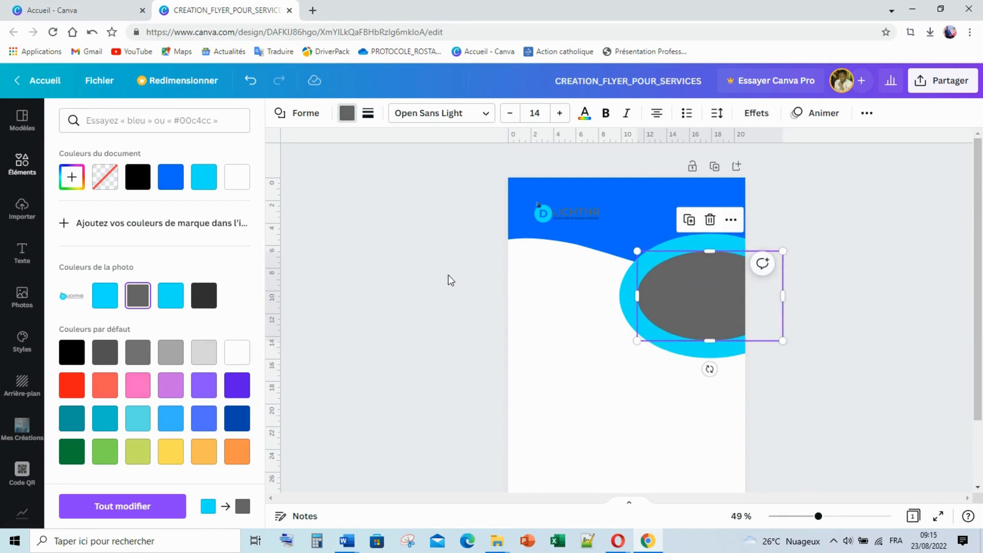
left_click(448, 275)
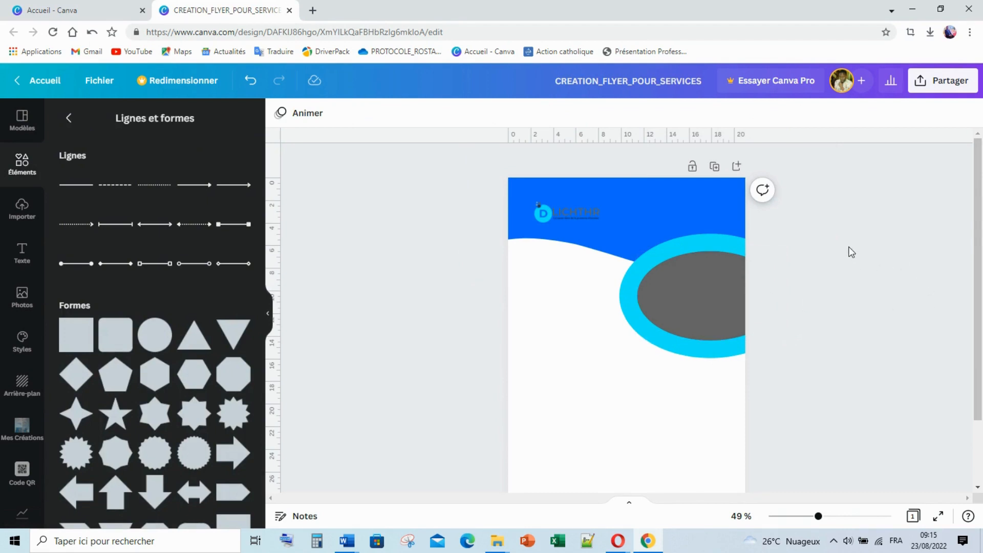
Add the arch shape, widen it leftward and set it against the page's left edge
scroll(164, 328, "down", 1)
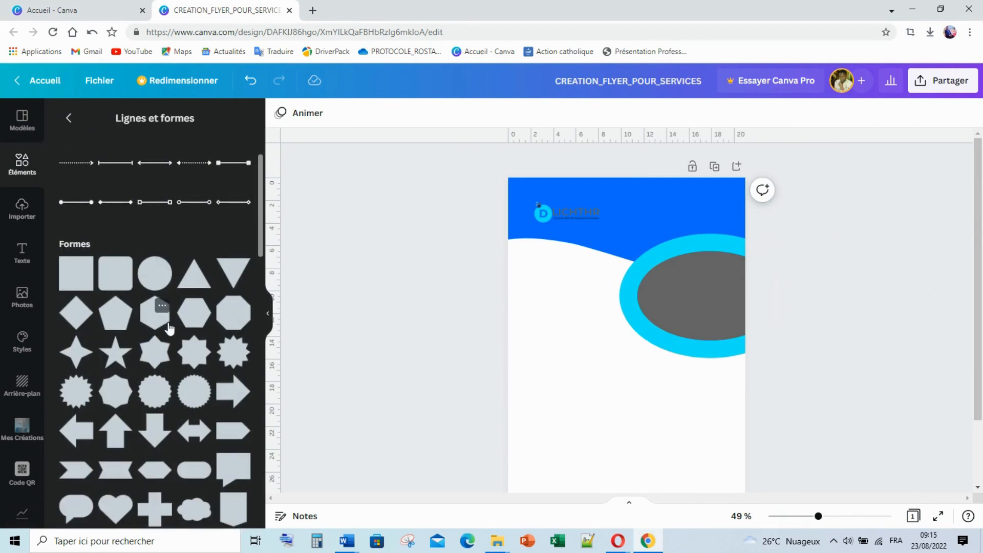
scroll(169, 329, "down", 1)
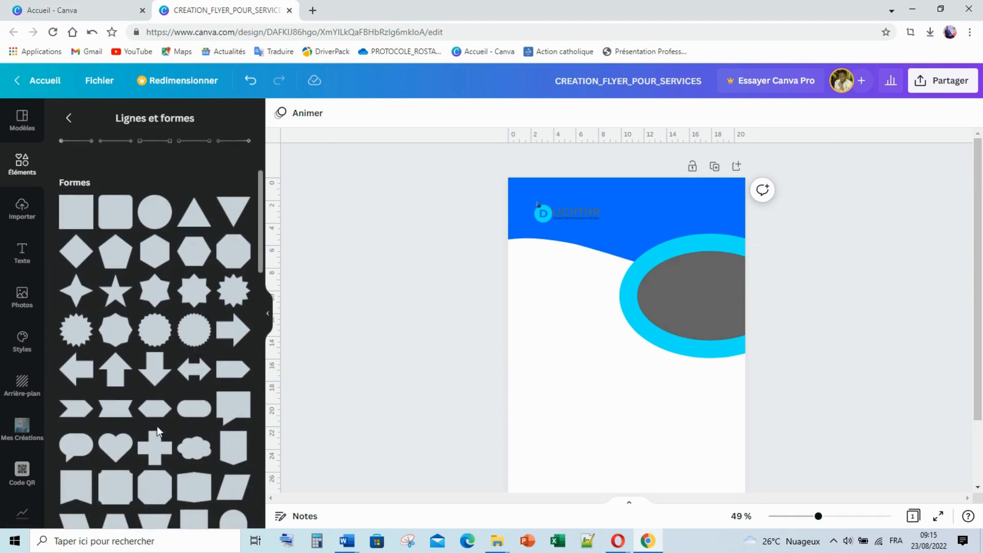
scroll(169, 444, "down", 1)
scroll(170, 443, "down", 1)
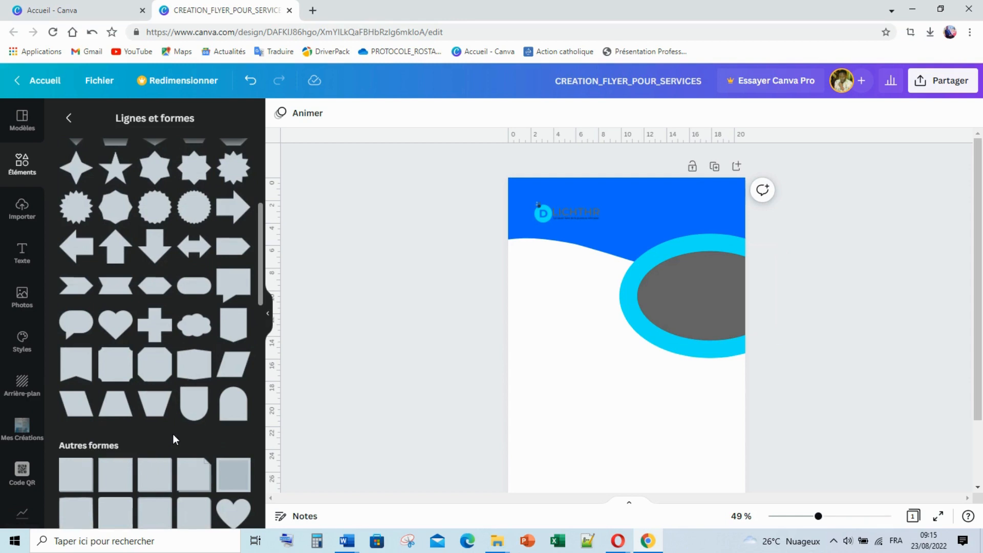
left_click(236, 421)
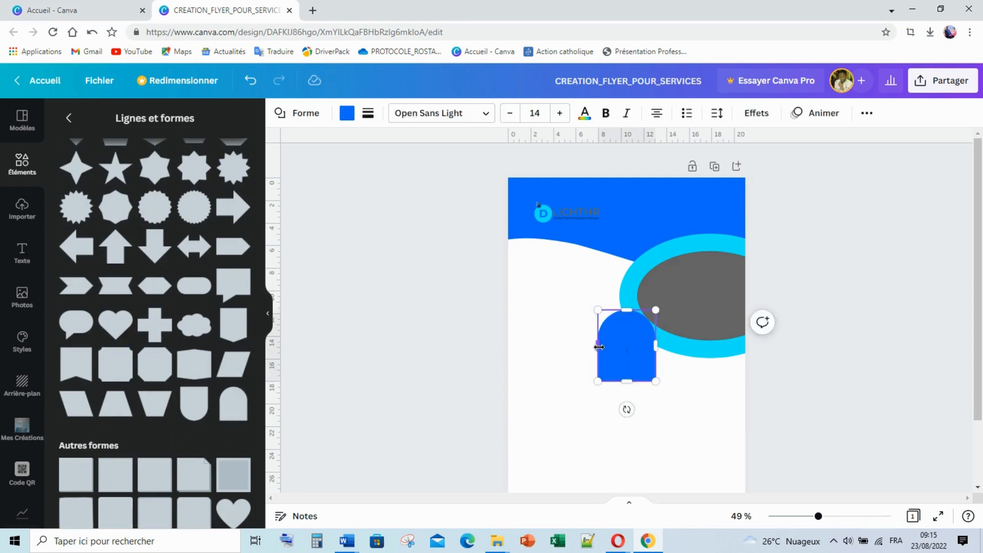
left_click_drag(598, 347, 487, 346)
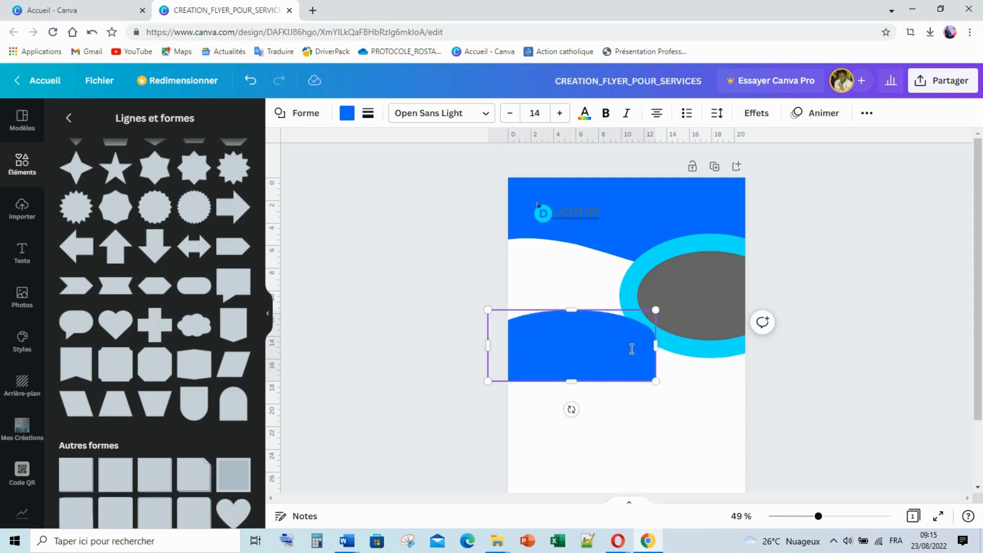
left_click_drag(570, 346, 531, 356)
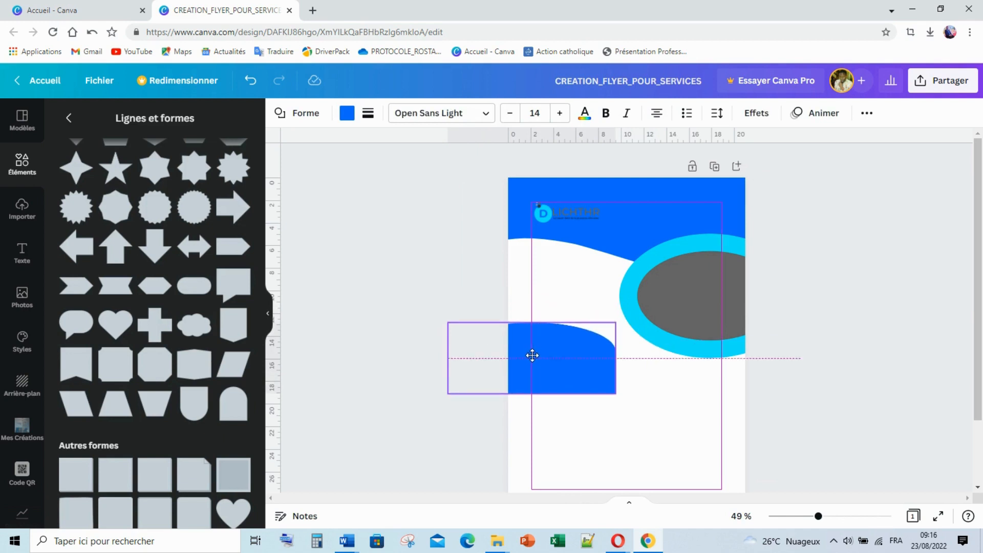
left_click_drag(533, 355, 524, 369)
scroll(785, 323, "down", 3)
scroll(784, 323, "up", 2)
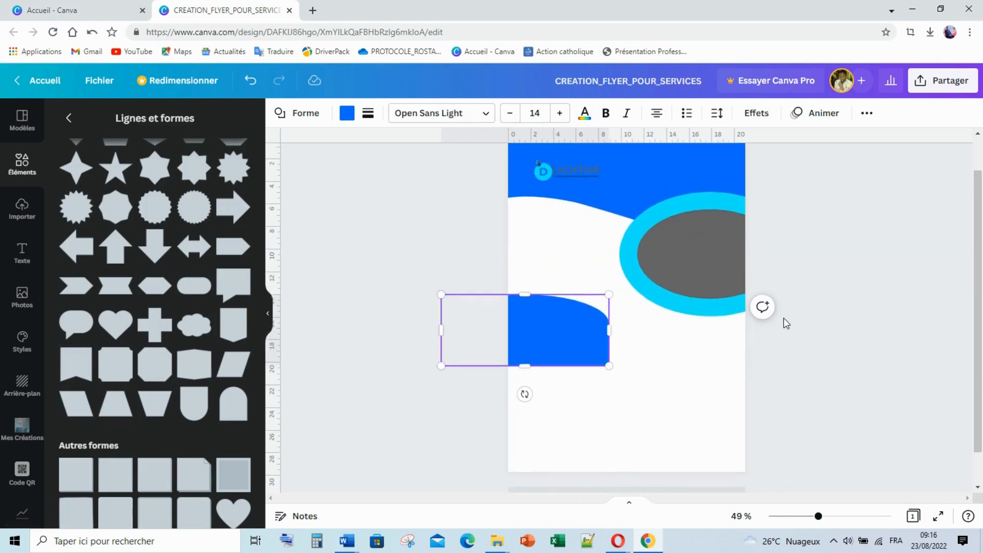
left_click(821, 341)
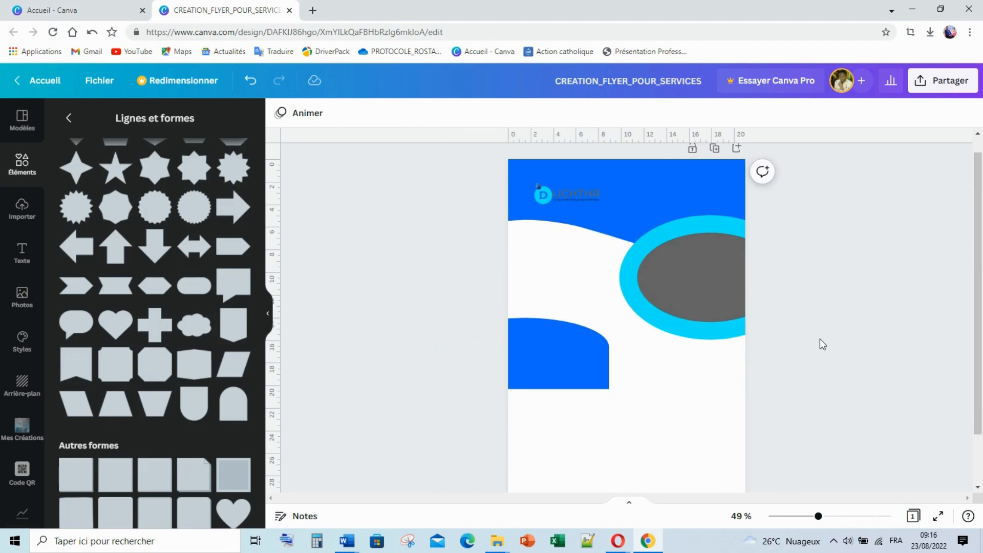
Place a copy of the blue arch directly beneath it and rotate it 180°
left_click(541, 357)
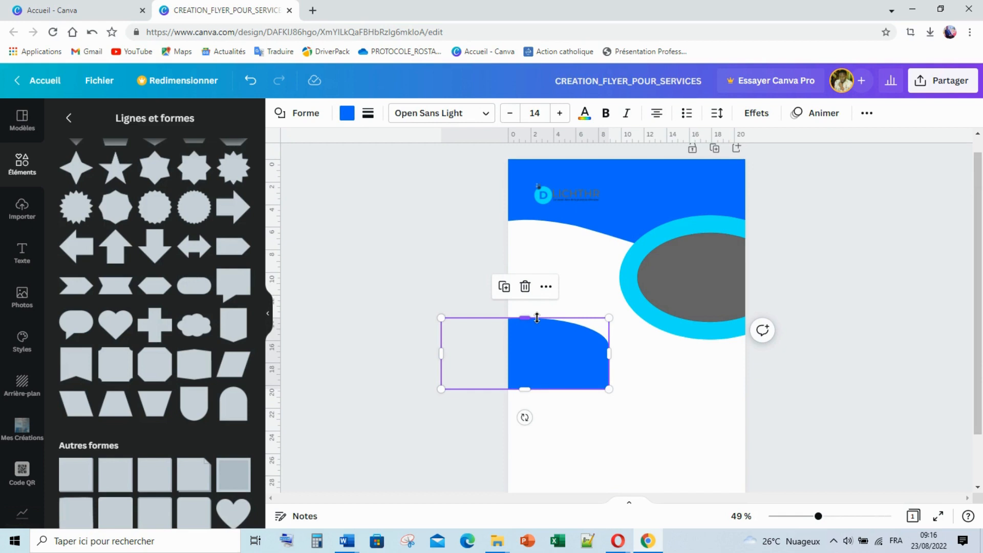
left_click(529, 353)
left_click_drag(538, 359, 533, 419)
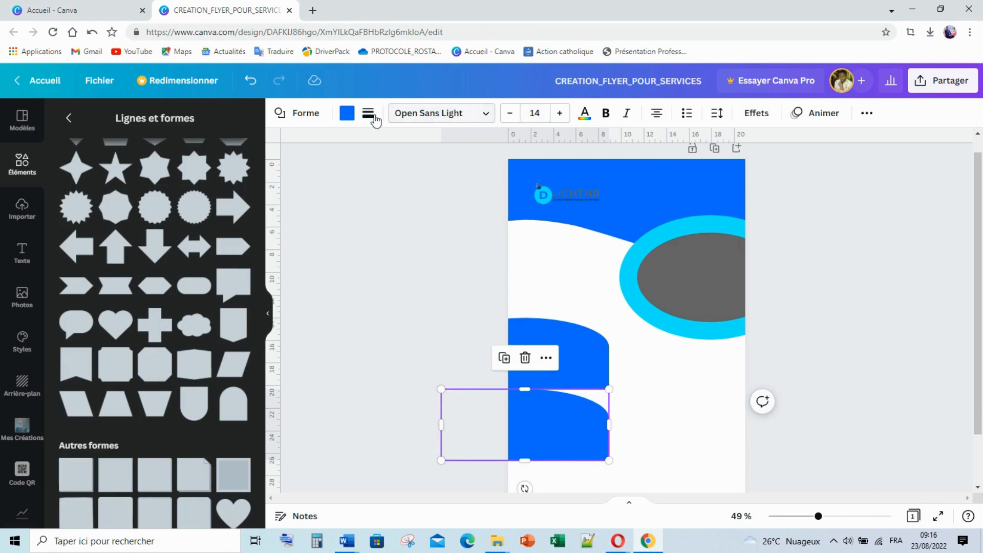
left_click(267, 313)
left_click(332, 300)
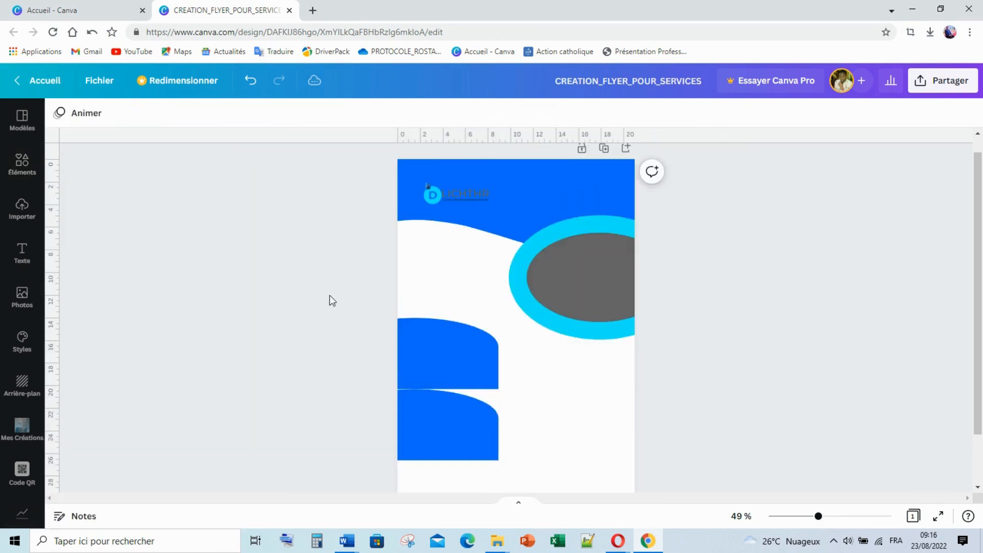
left_click(427, 440)
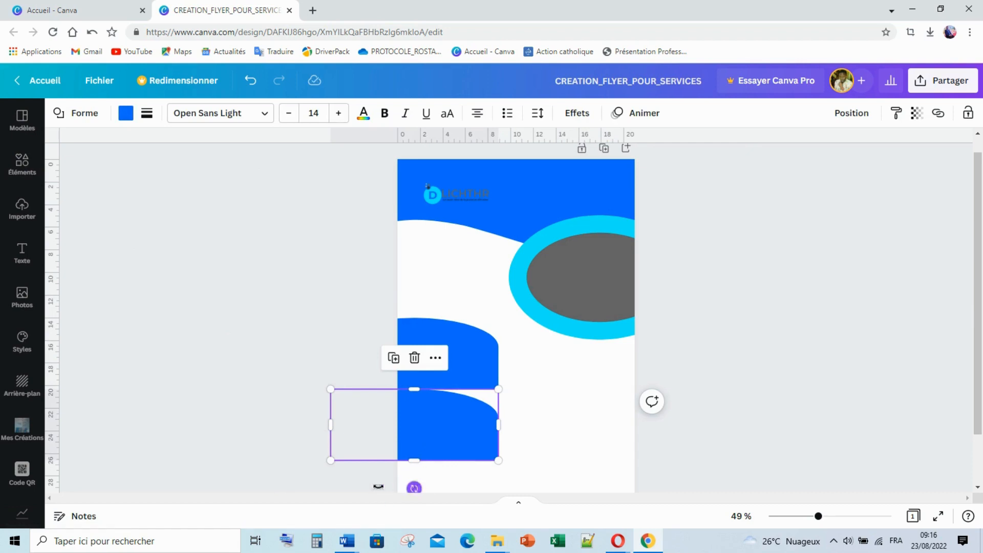
left_click_drag(378, 487, 452, 414)
left_click(352, 367)
left_click(304, 330)
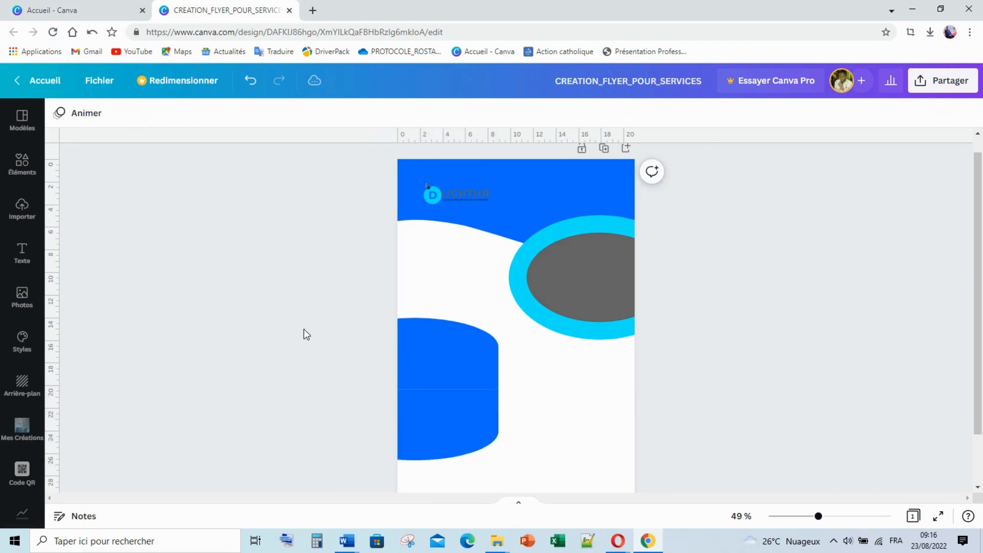
Colour the upside-down lower arch cyan and nudge it down slightly
left_click(441, 411)
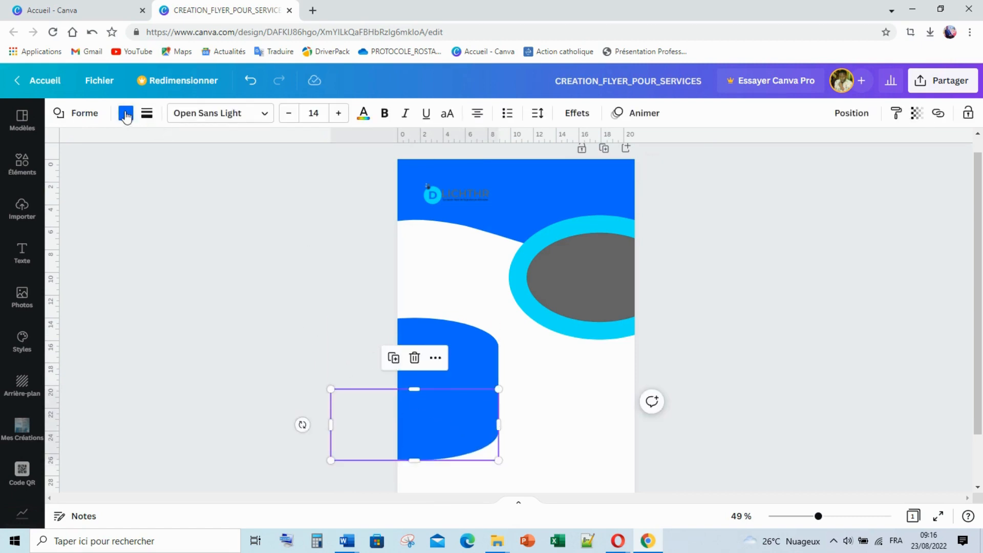
left_click(126, 113)
left_click(171, 335)
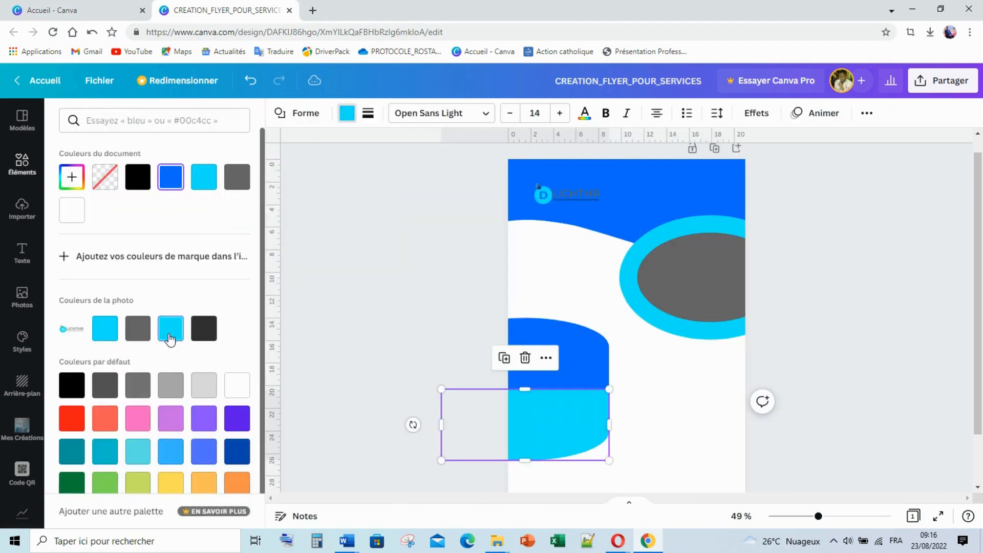
left_click(896, 314)
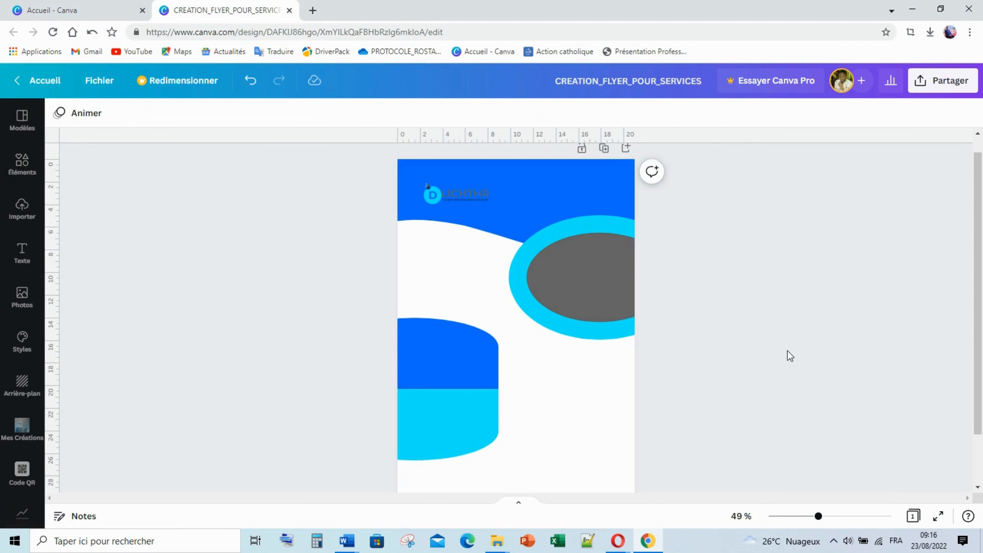
left_click(417, 412)
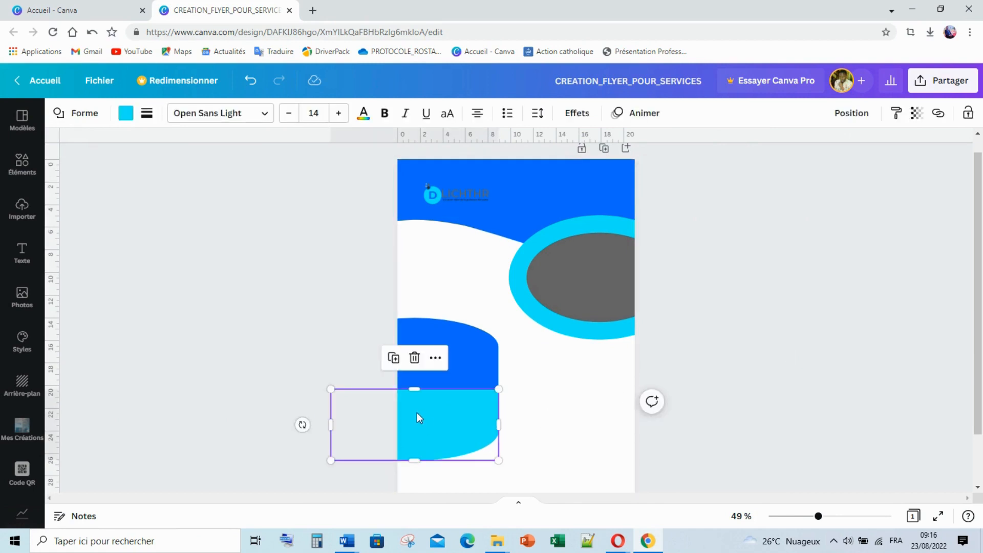
key("Down")
key("Down")
key("Down")
key("Down")
key("Down")
key("Down")
key("Down")
key("Down")
key("Down")
key("Down")
key("Down")
key("Down")
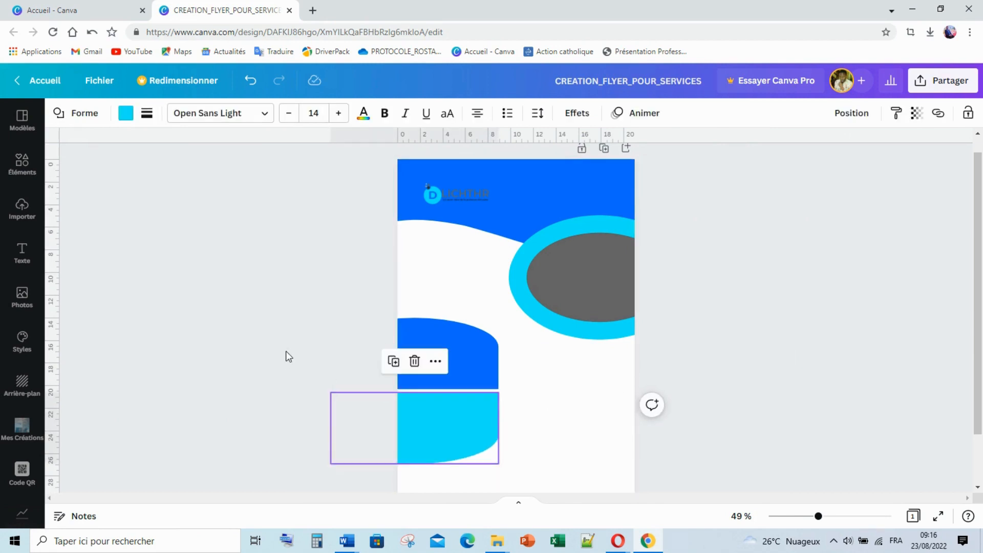
left_click(286, 351)
Shrink the blue and cyan arches together, keeping them against the left edge
scroll(898, 372, "down", 2)
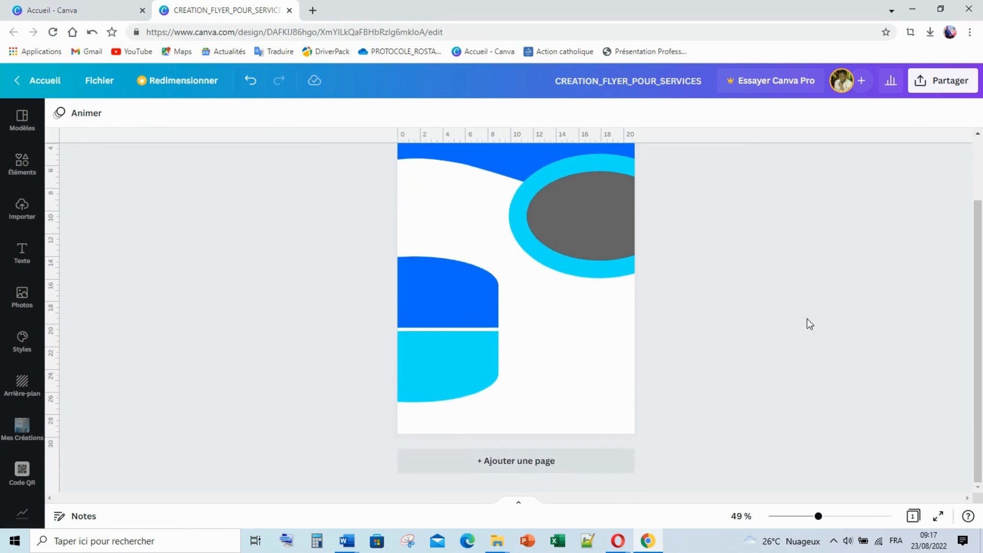
left_click(450, 290)
left_click(438, 373, "shift")
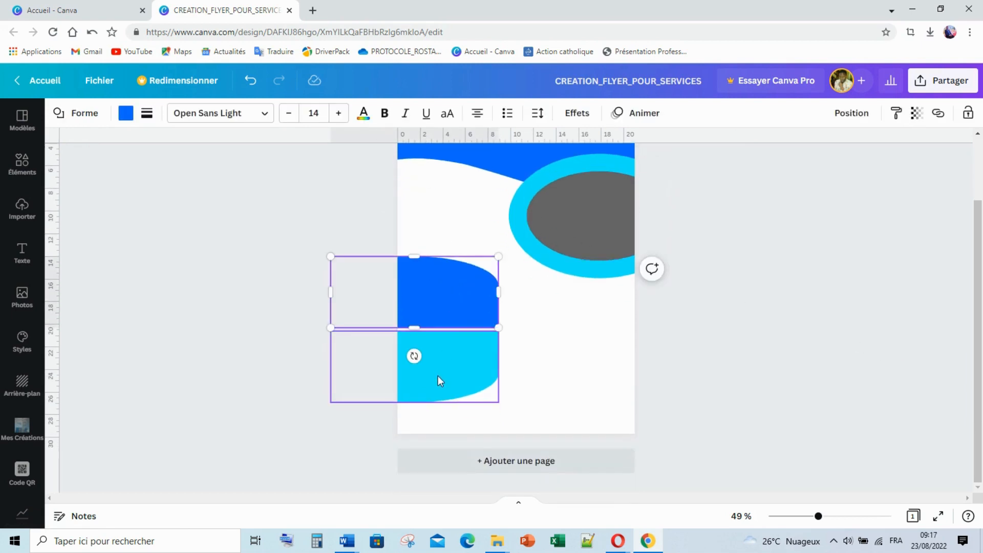
left_click_drag(498, 402, 459, 339)
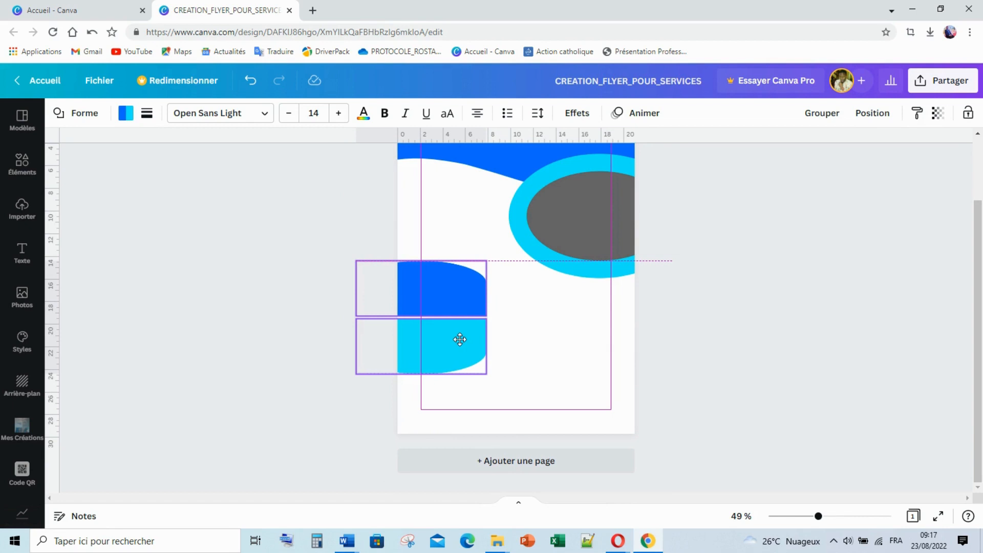
left_click_drag(460, 340, 460, 339)
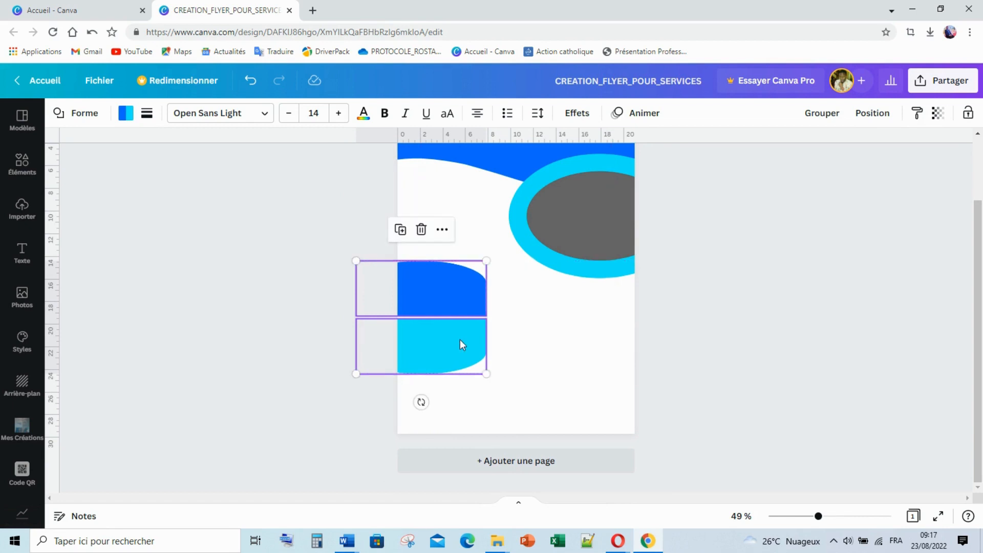
left_click(761, 265)
left_click(597, 279)
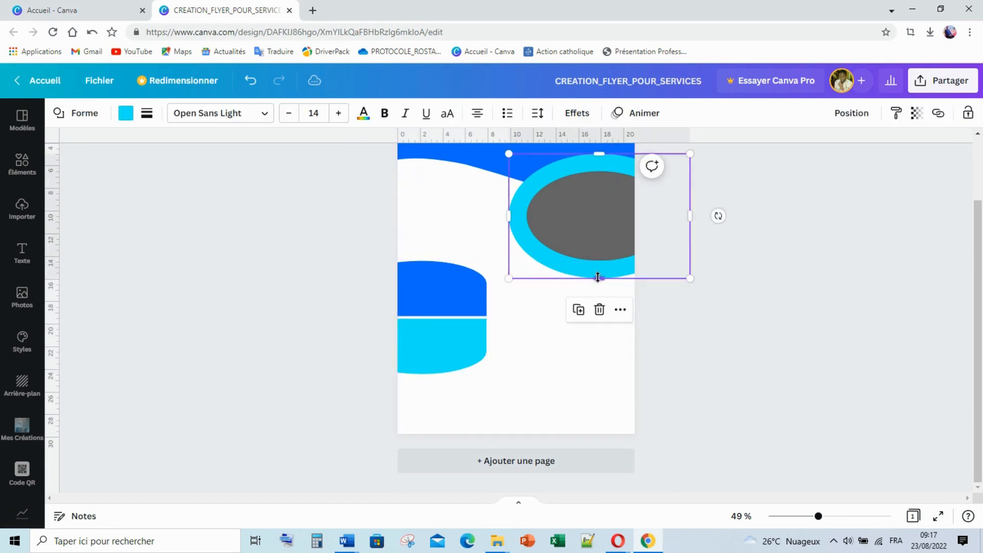
left_click_drag(600, 289, 599, 294)
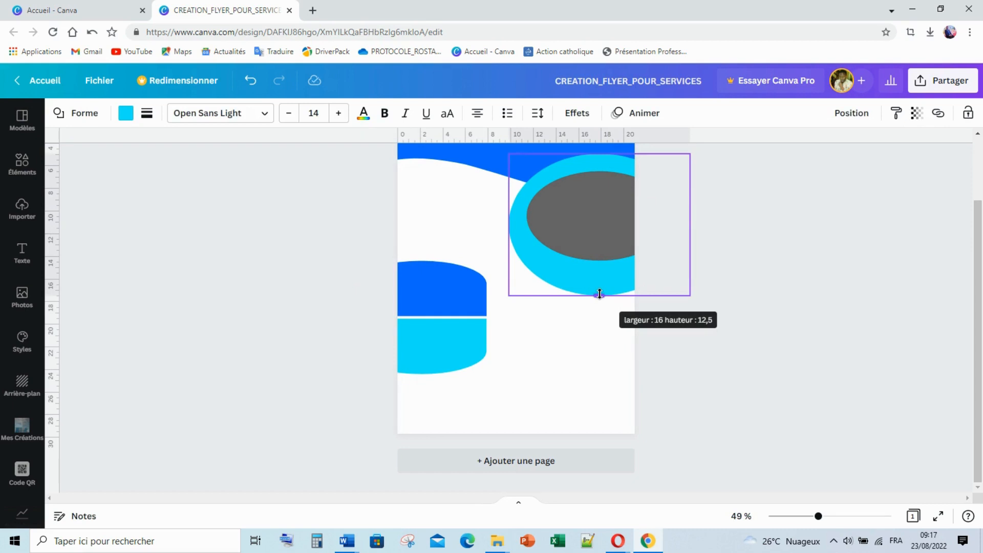
left_click_drag(599, 294, 599, 293)
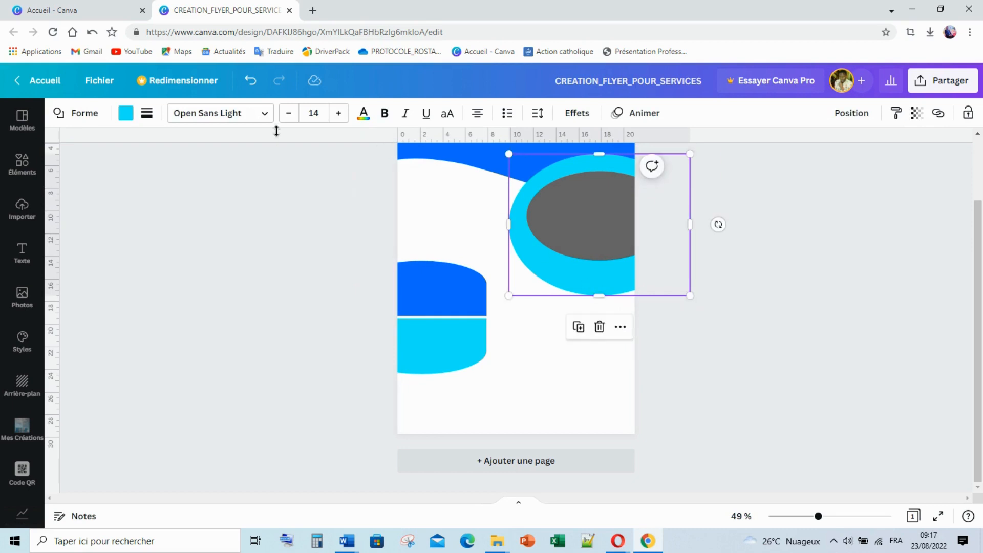
left_click(251, 80)
left_click(814, 360)
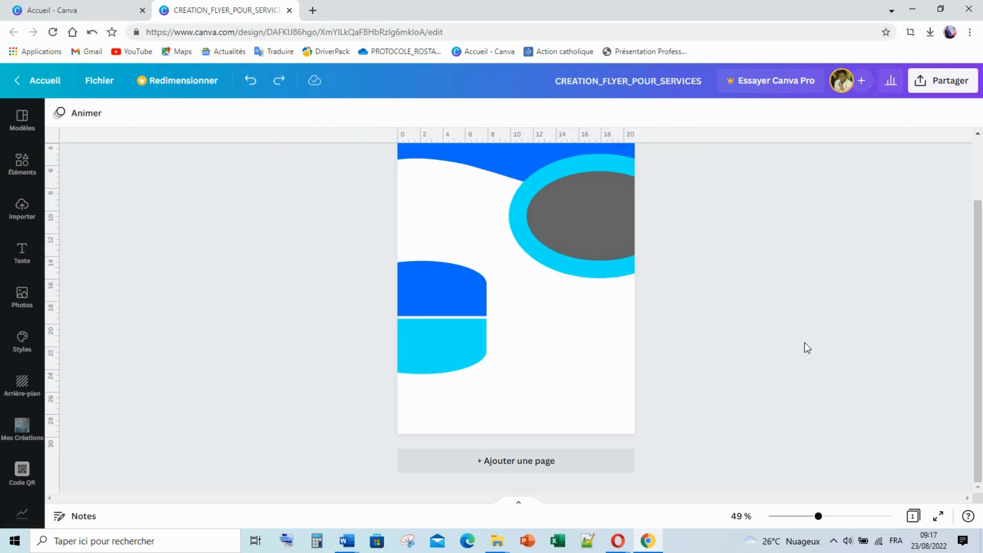
left_click(444, 298)
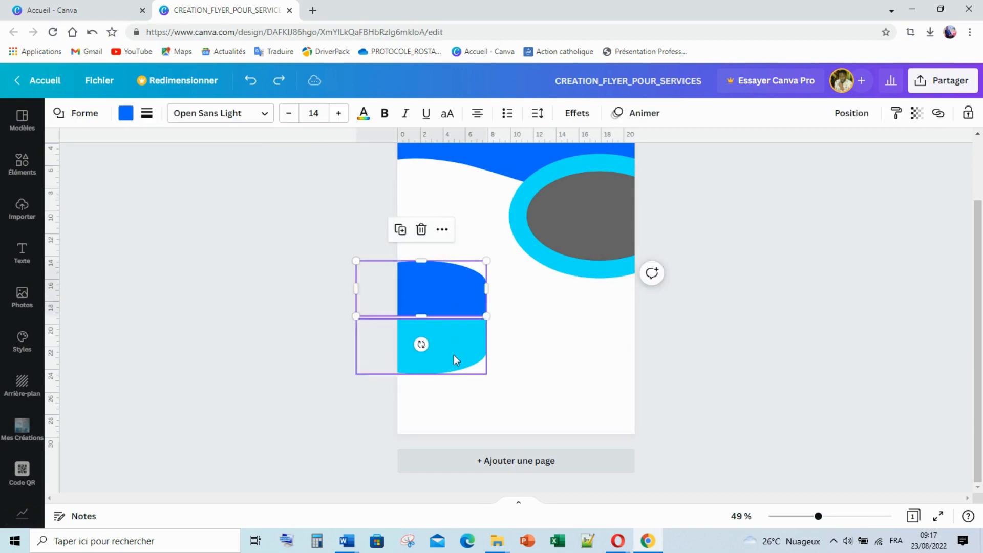
left_click(725, 351)
scroll(494, 287, "up", 2)
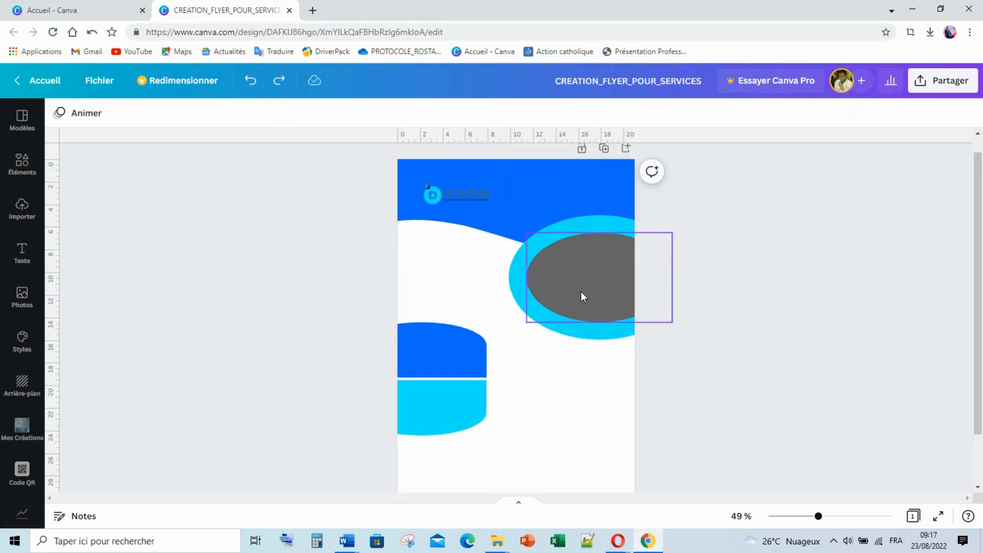
scroll(475, 434, "down", 2)
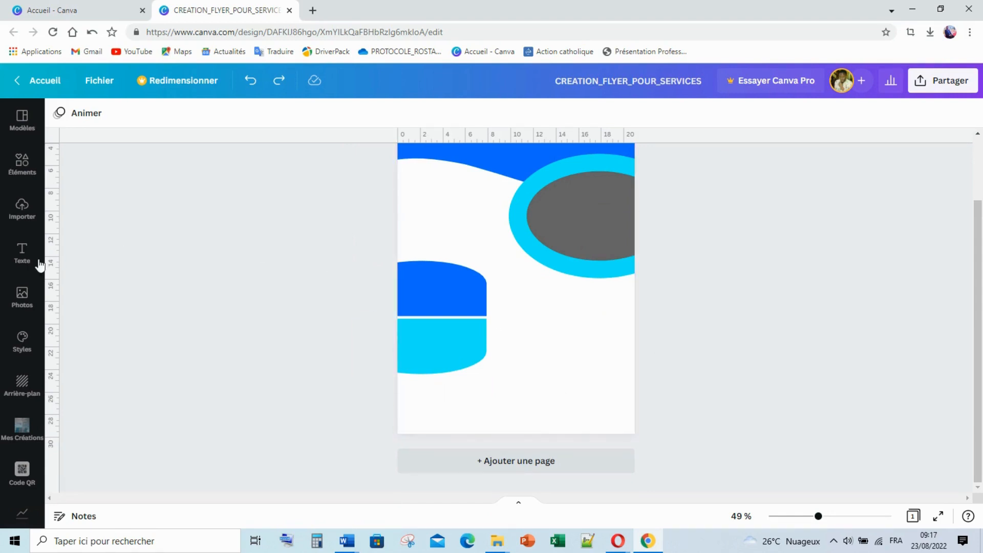
Reopen the Lines and shapes collection and scroll through it to the square shape
left_click(22, 165)
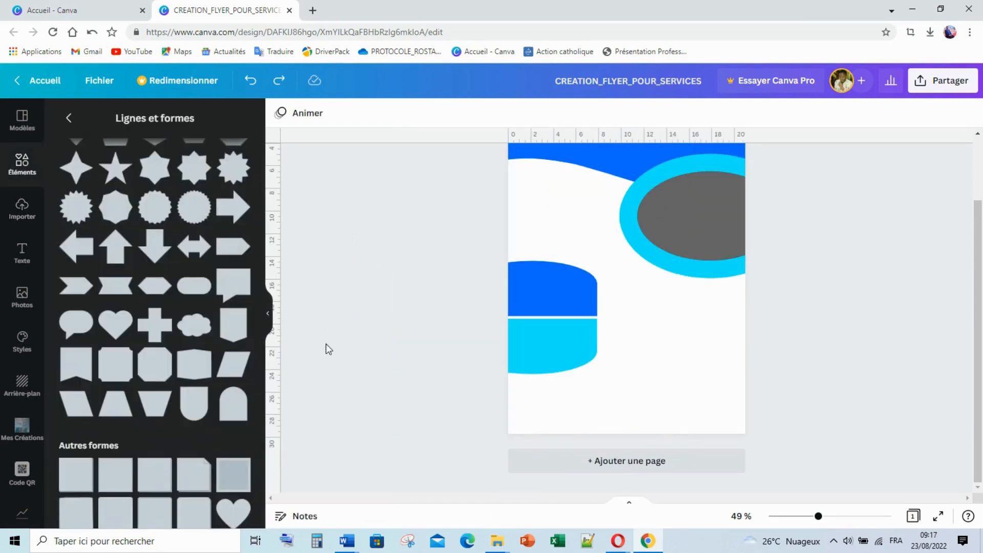
scroll(240, 382, "down", 3)
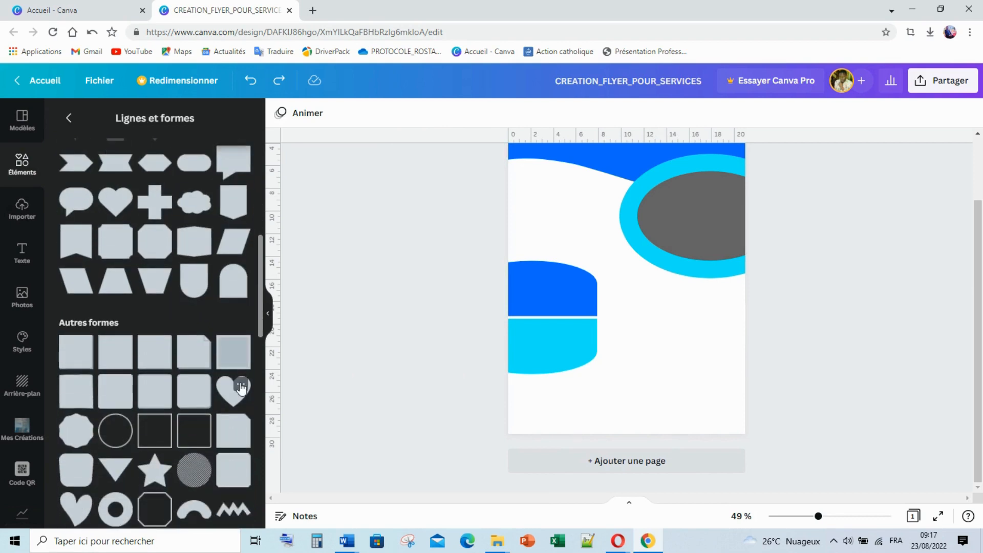
scroll(240, 382, "down", 6)
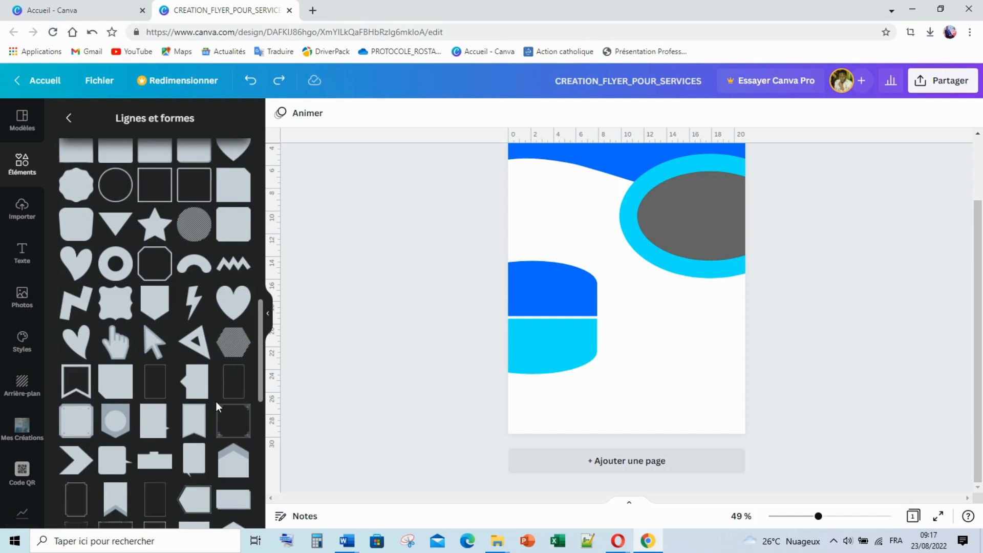
scroll(216, 401, "down", 3)
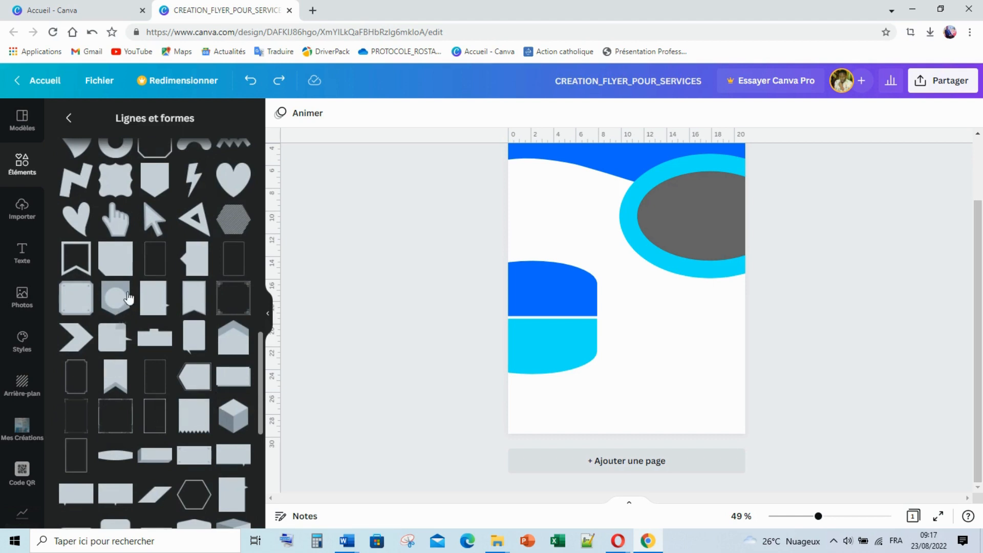
scroll(132, 296, "down", 4)
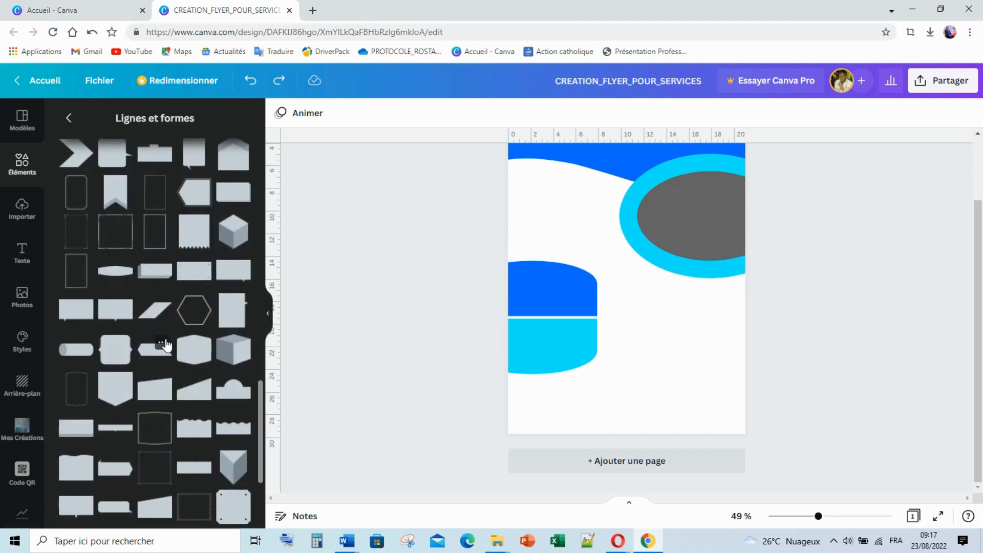
scroll(165, 343, "up", 4)
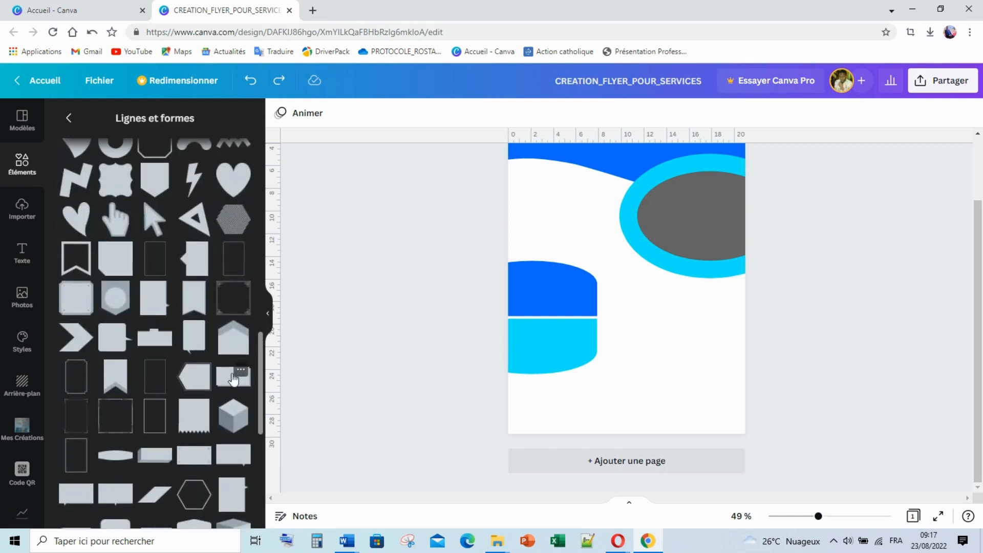
scroll(159, 336, "up", 3)
scroll(159, 336, "up", 10)
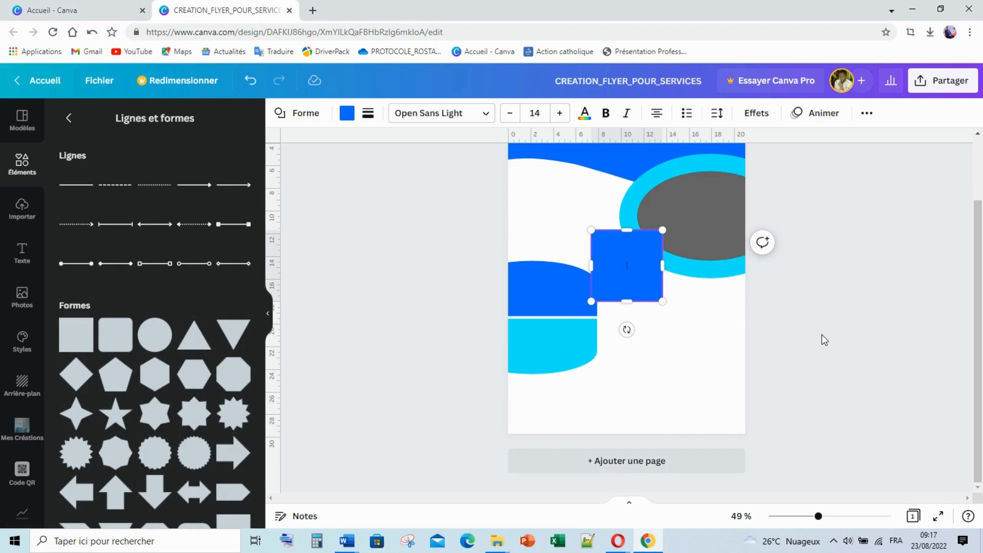
Move the blue square to the page bottom and resize it to a 21 × 2.8 band
left_click(643, 338)
left_click_drag(639, 271, 638, 403)
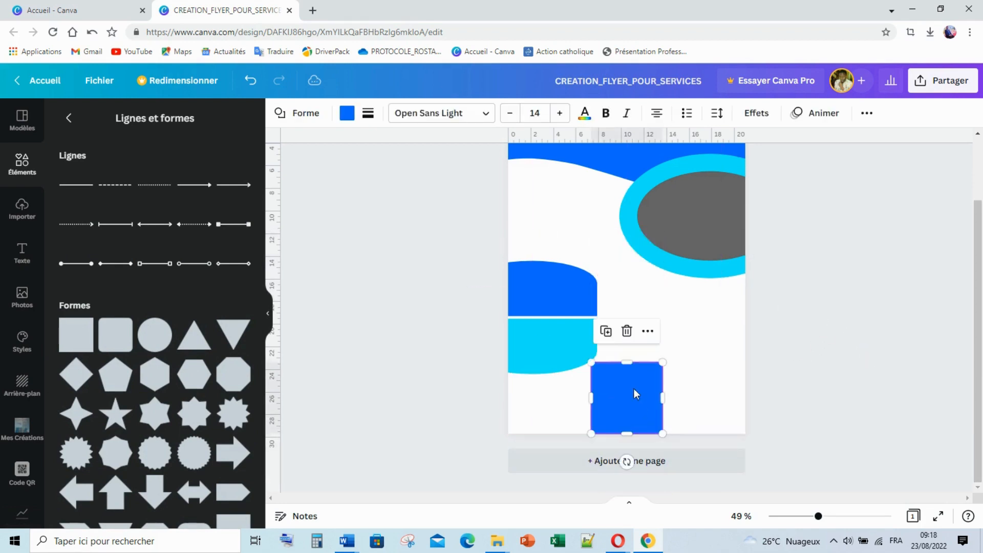
left_click_drag(629, 360, 507, 411)
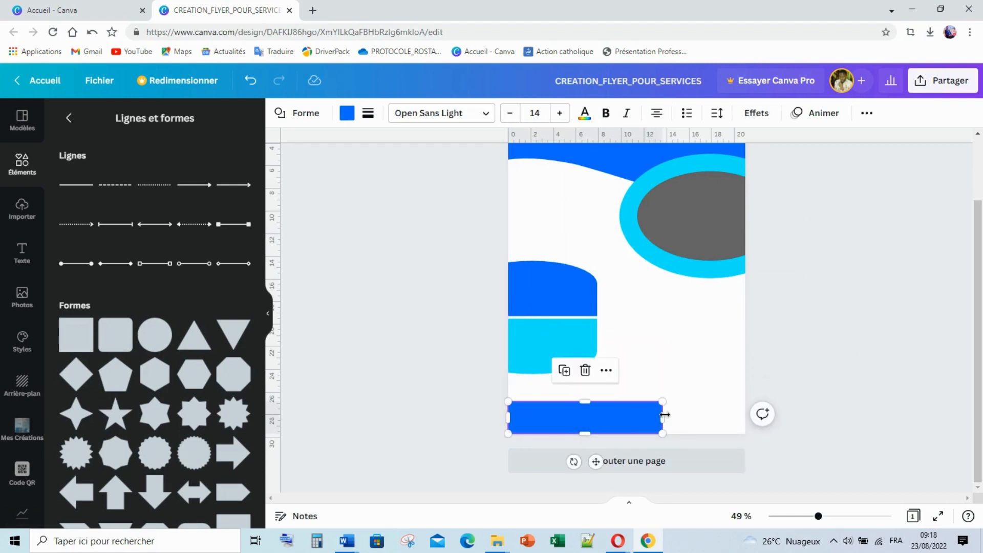
left_click_drag(662, 417, 744, 414)
left_click(819, 374)
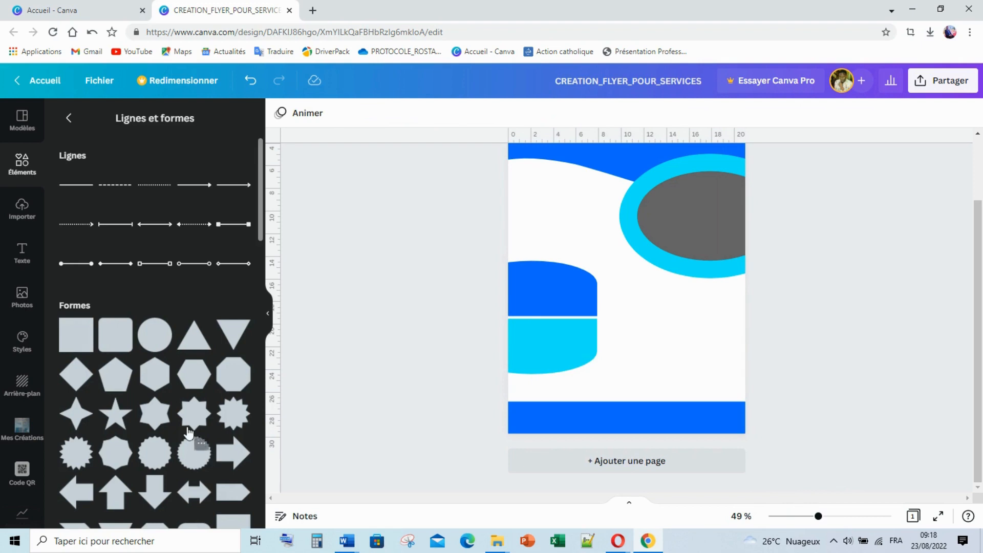
scroll(189, 433, "down", 2)
scroll(163, 441, "down", 4)
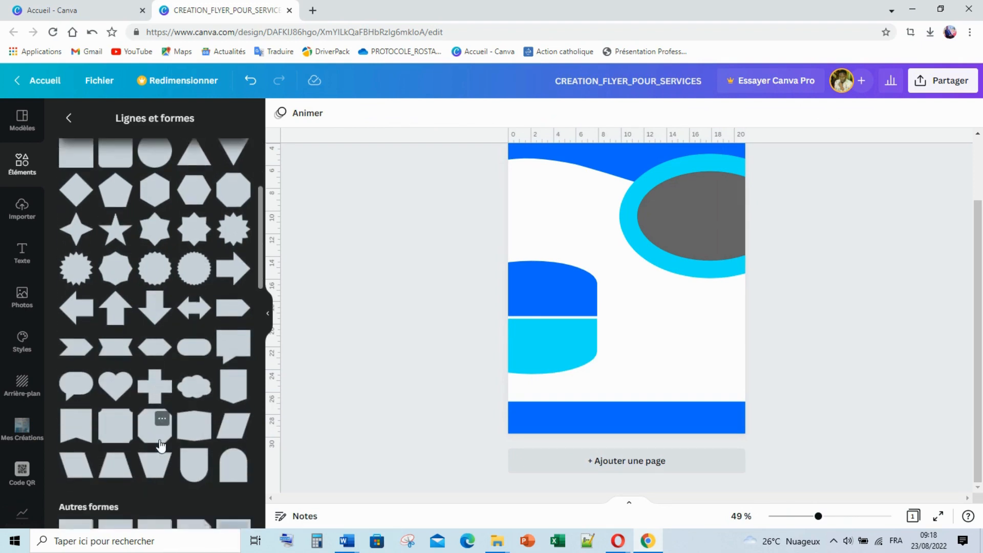
scroll(160, 445, "down", 2)
scroll(160, 445, "down", 2)
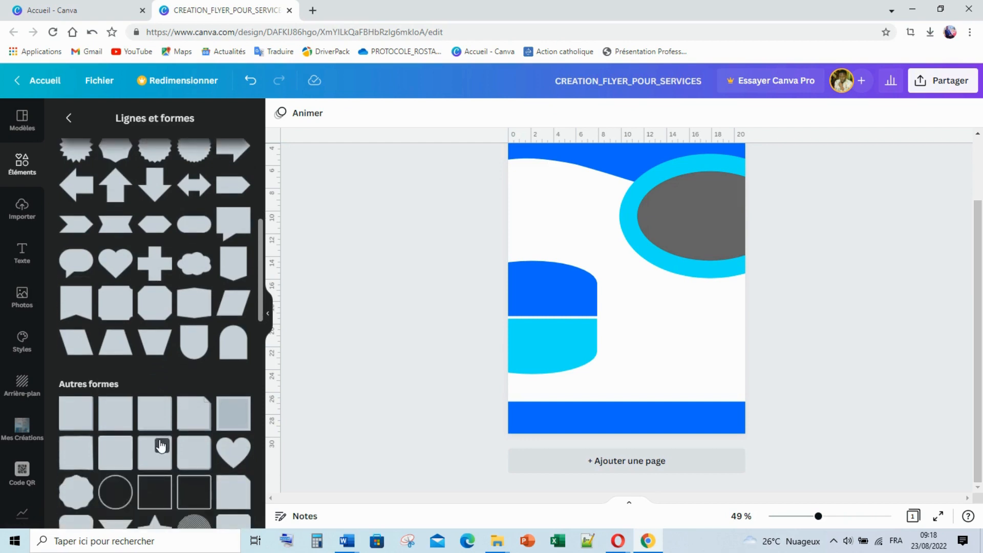
scroll(160, 445, "down", 4)
scroll(160, 447, "down", 4)
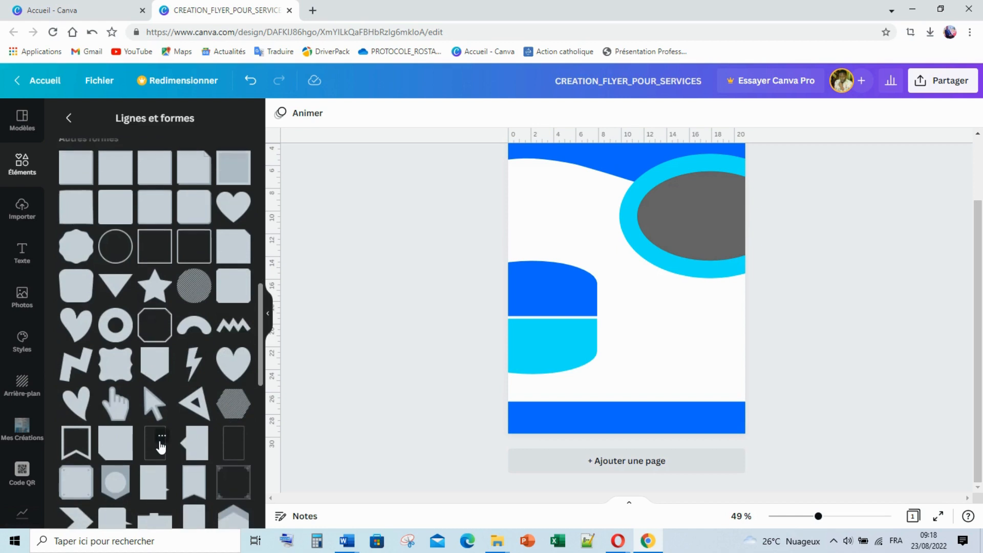
scroll(160, 447, "down", 4)
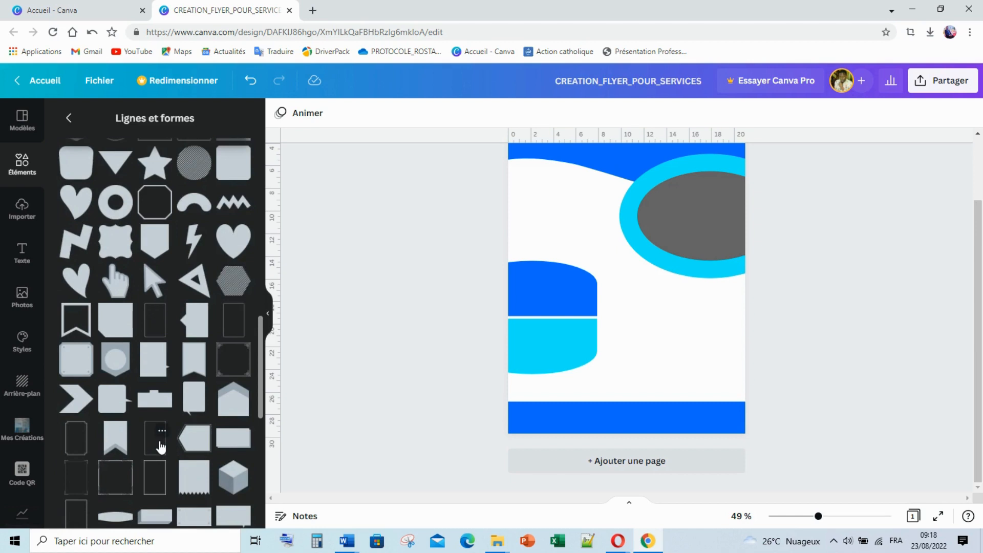
scroll(160, 446, "down", 2)
scroll(160, 446, "down", 8)
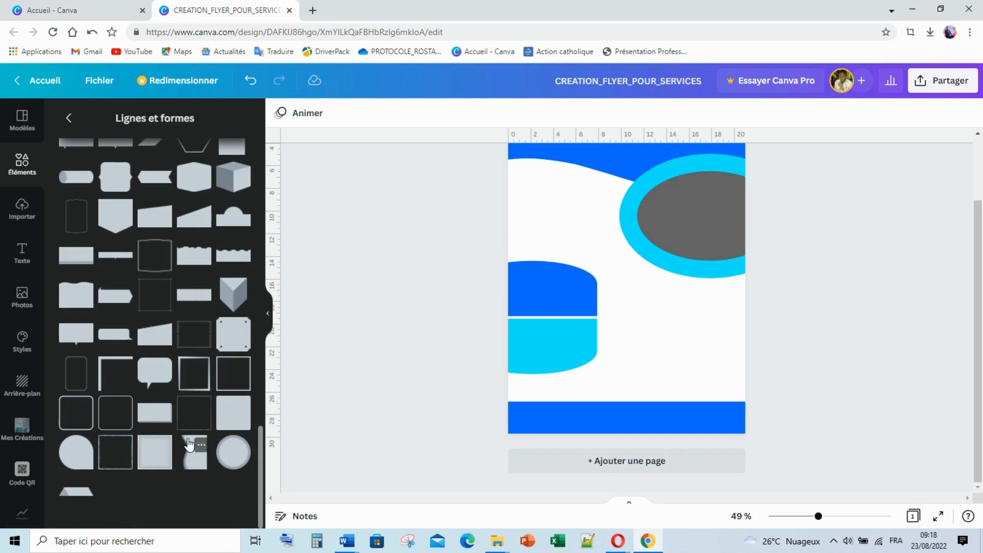
scroll(205, 430, "up", 2)
scroll(209, 429, "up", 3)
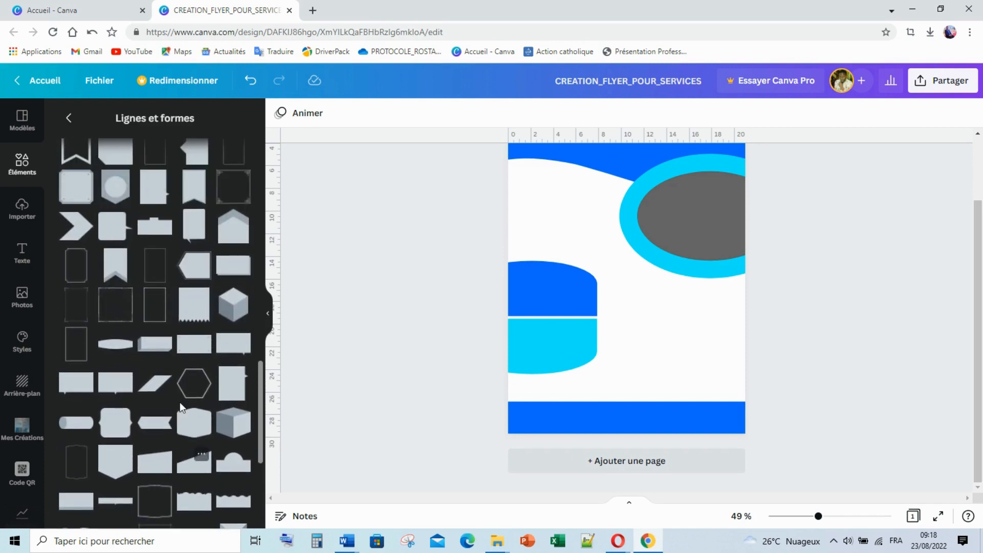
scroll(179, 407, "up", 3)
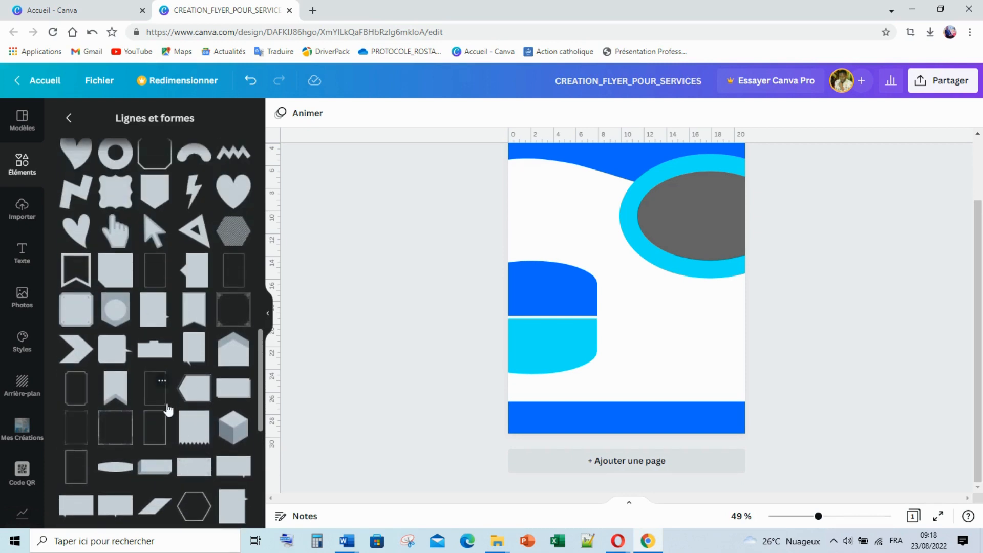
scroll(180, 407, "up", 1)
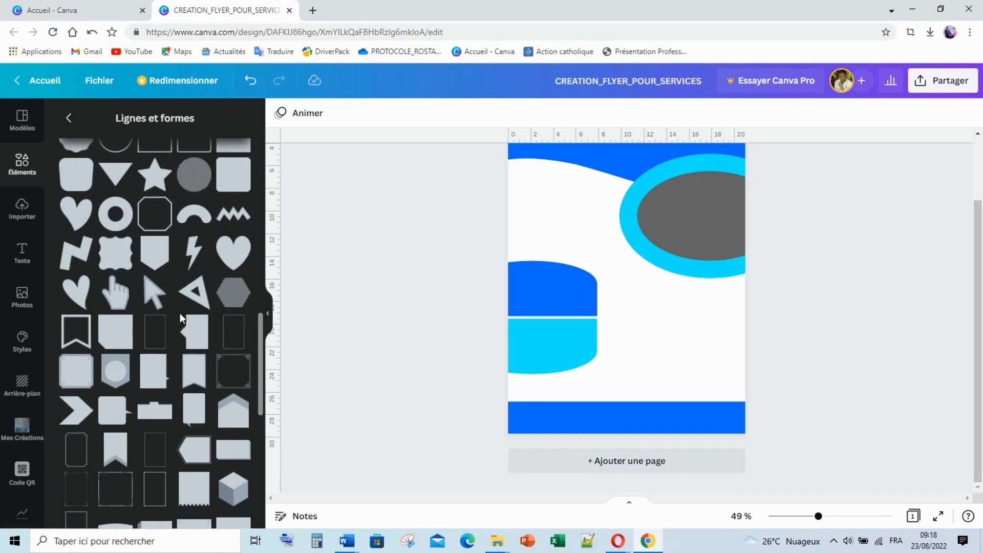
scroll(180, 313, "up", 1)
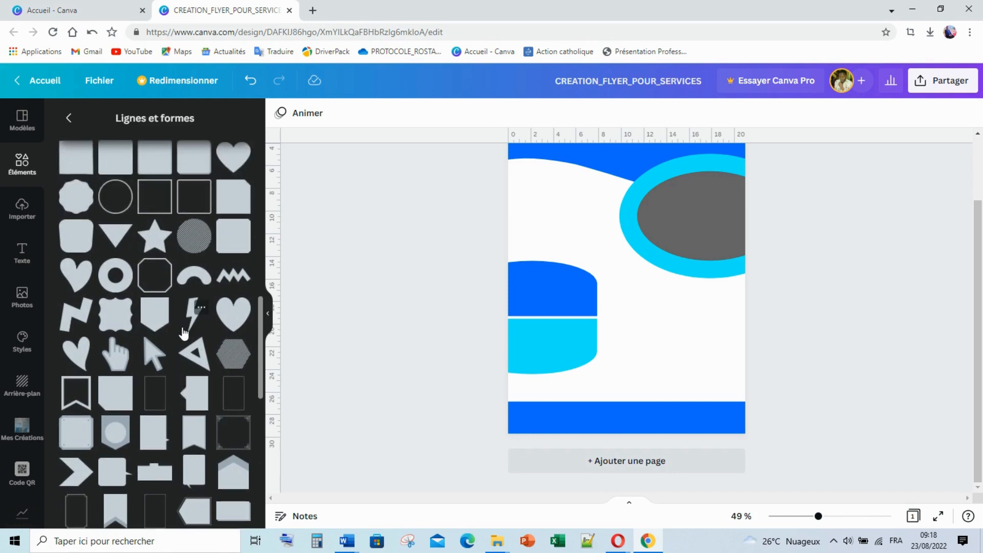
scroll(184, 333, "up", 2)
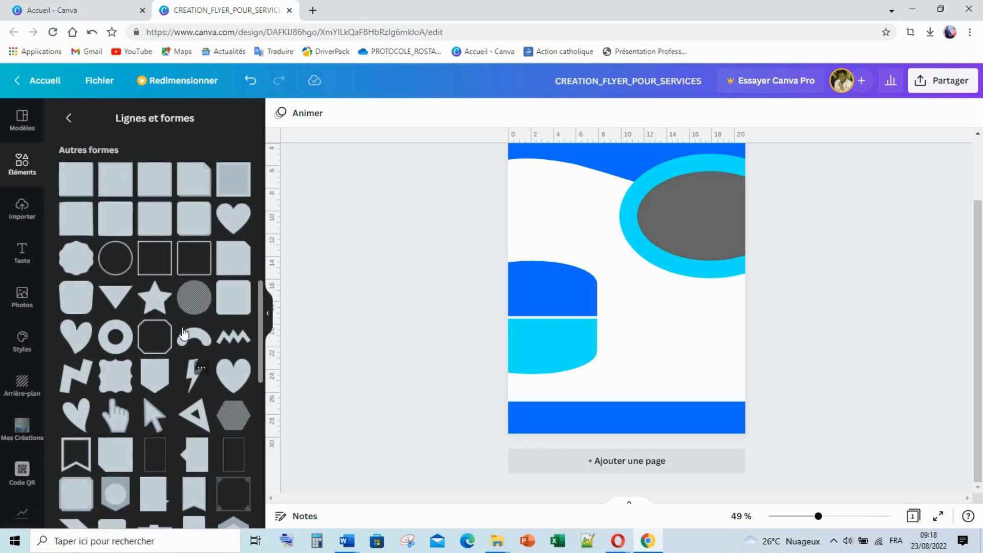
scroll(187, 325, "up", 3)
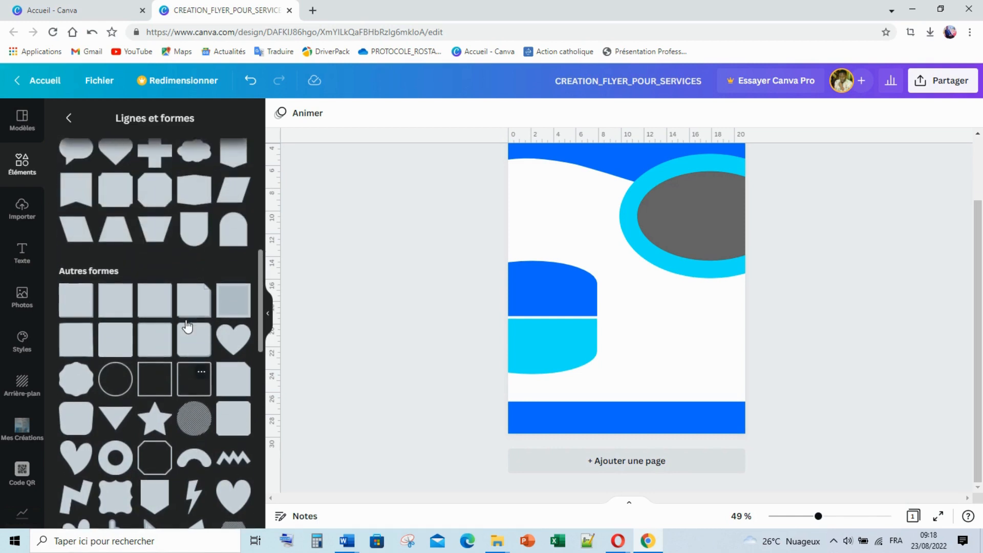
scroll(186, 325, "up", 1)
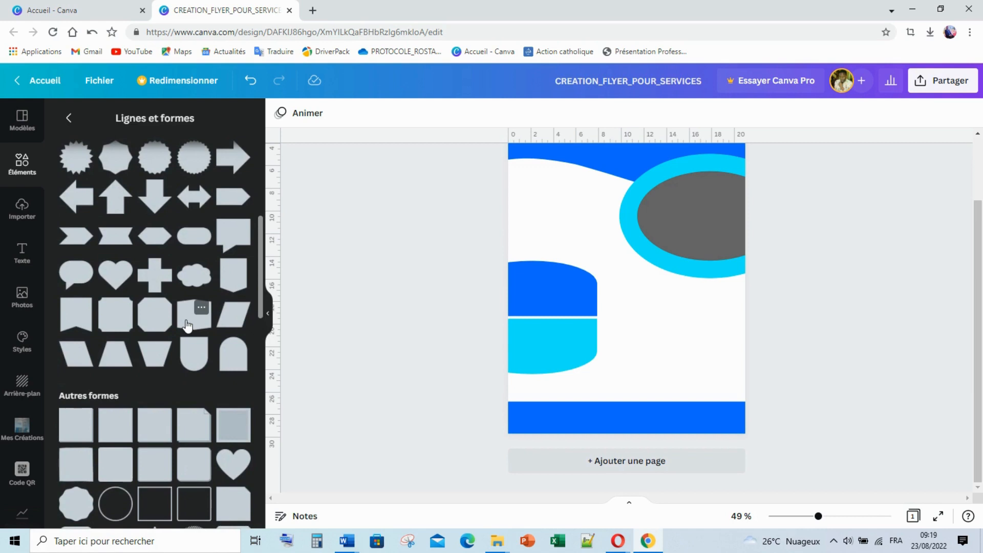
scroll(187, 325, "up", 2)
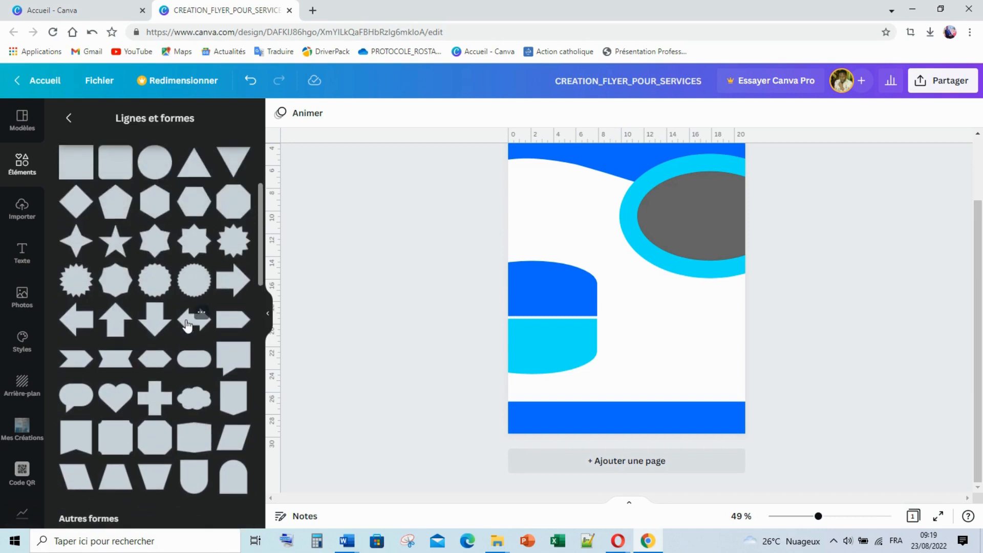
scroll(188, 325, "up", 2)
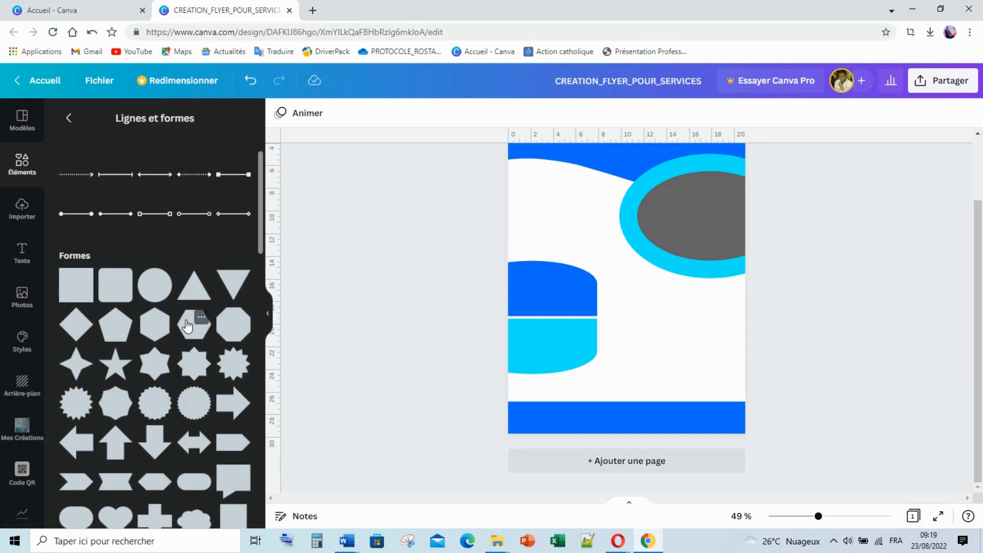
scroll(188, 326, "up", 1)
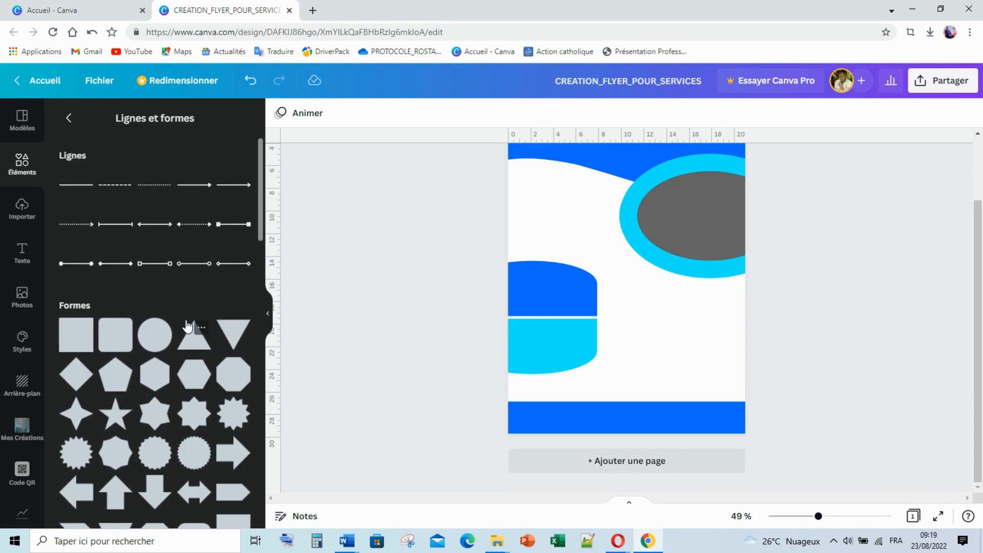
scroll(200, 389, "down", 1)
scroll(200, 389, "up", 1)
scroll(200, 389, "down", 2)
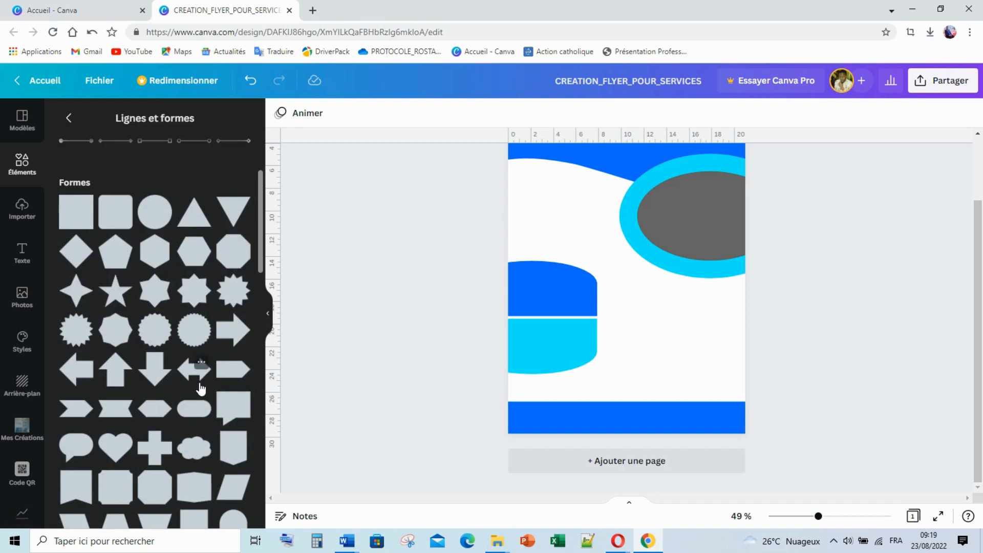
scroll(200, 389, "down", 3)
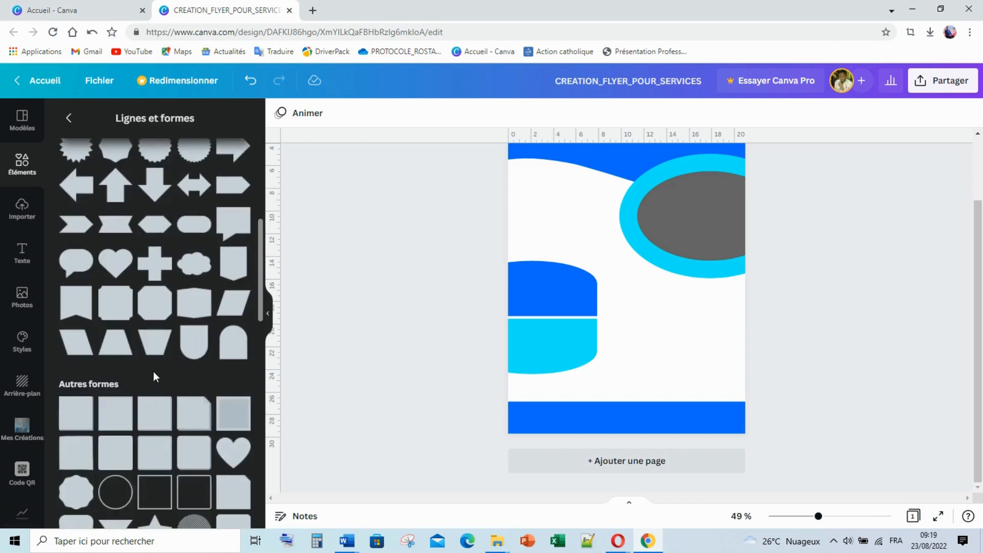
Add a cyan parallelogram and fit it onto the right end of the footer band
left_click(77, 343)
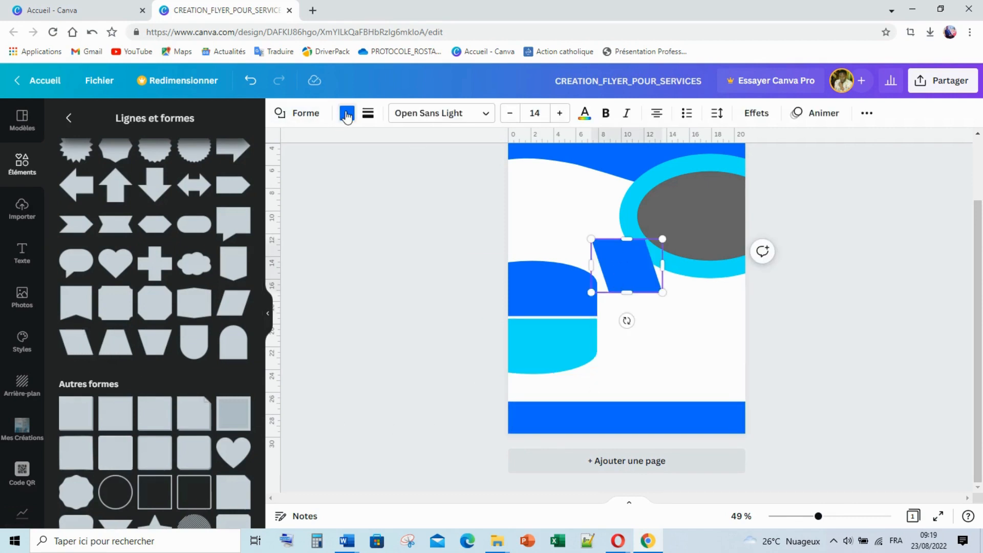
left_click(346, 114)
left_click(180, 332)
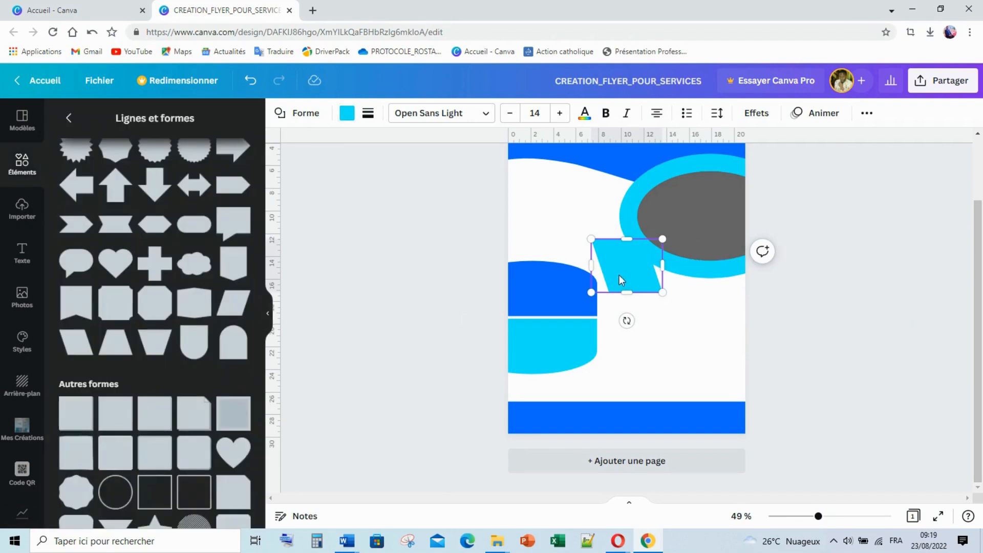
left_click_drag(619, 279, 656, 415)
left_click_drag(662, 380, 765, 416)
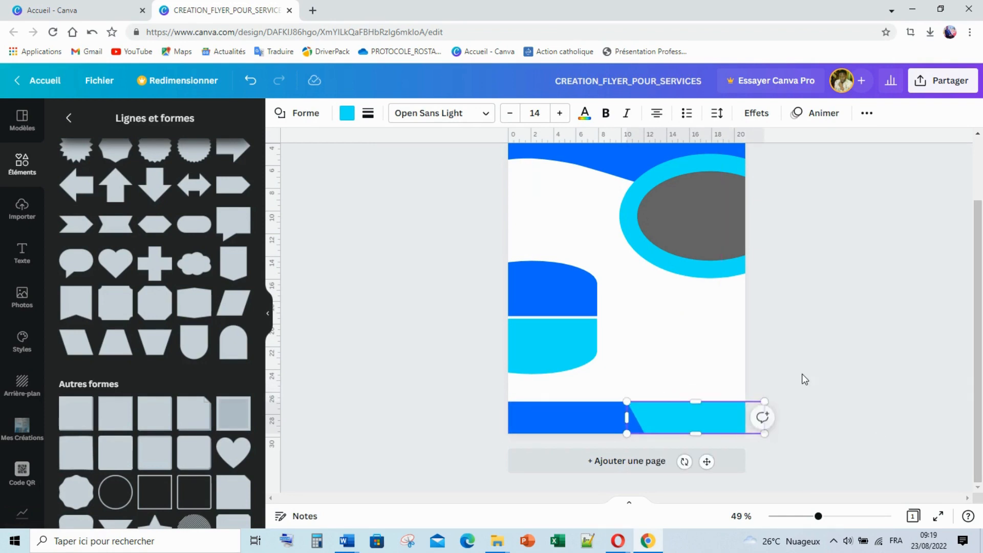
Adjust the cyan slanted shape's width to about 13.7 × 2.8, undoing one change
left_click(699, 420)
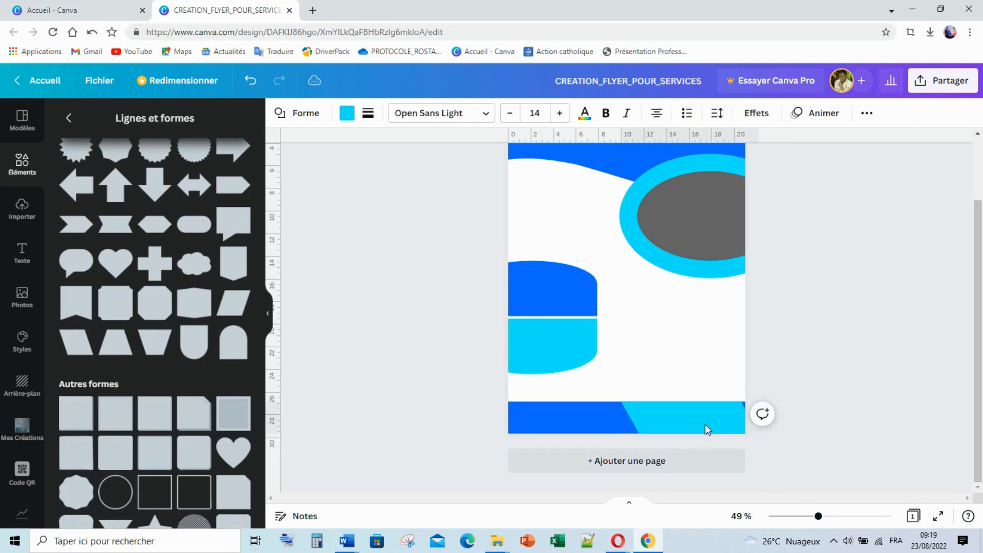
left_click(721, 416)
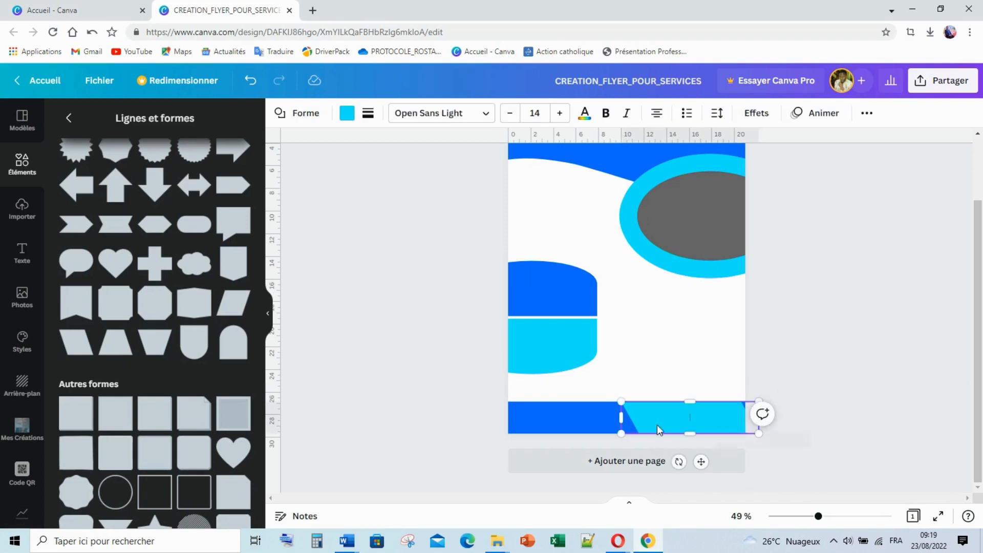
left_click_drag(620, 418, 604, 418)
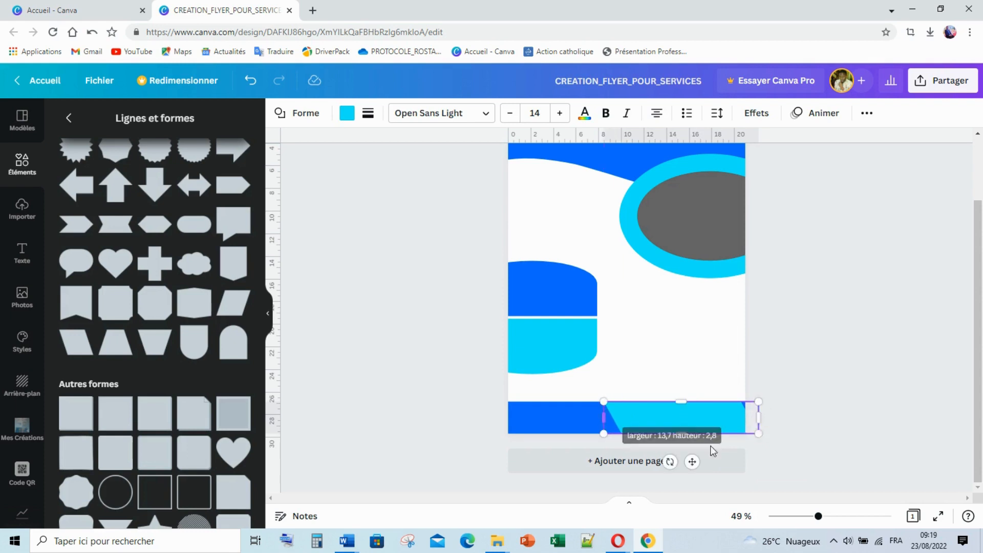
left_click(862, 418)
left_click(737, 429)
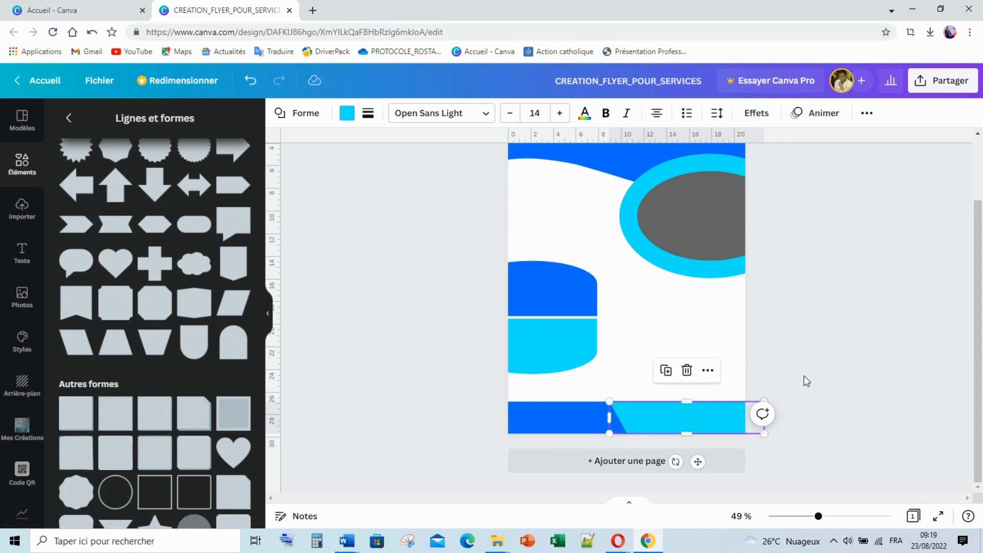
key("ctrl+z")
left_click(799, 362)
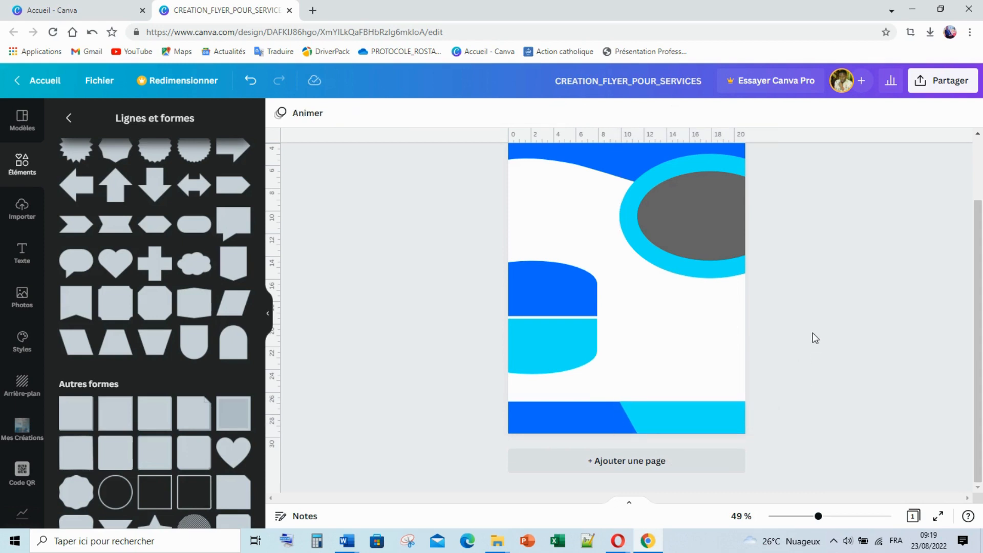
Lock the blue wave header and the grey ellipse of the ring
scroll(816, 328, "up", 1)
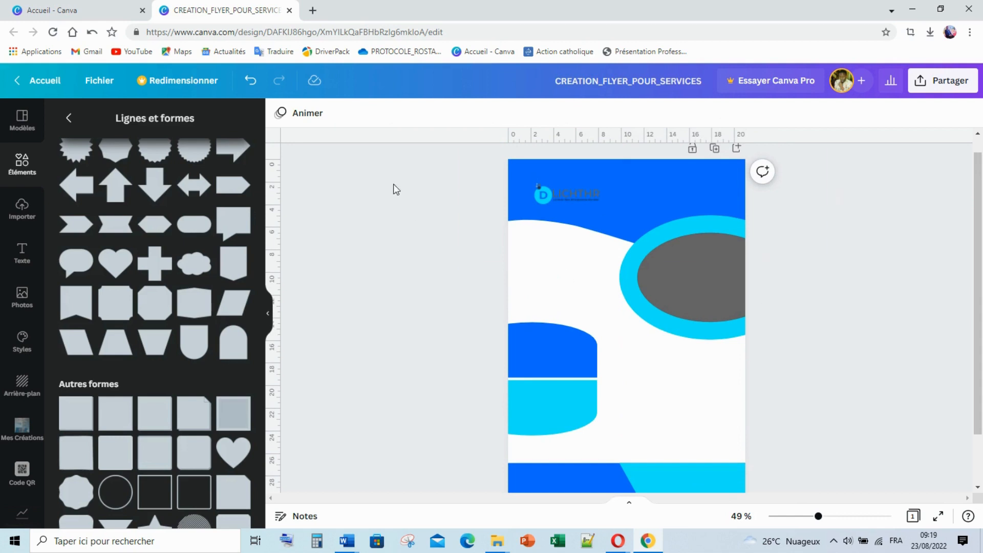
scroll(853, 353, "down", 1)
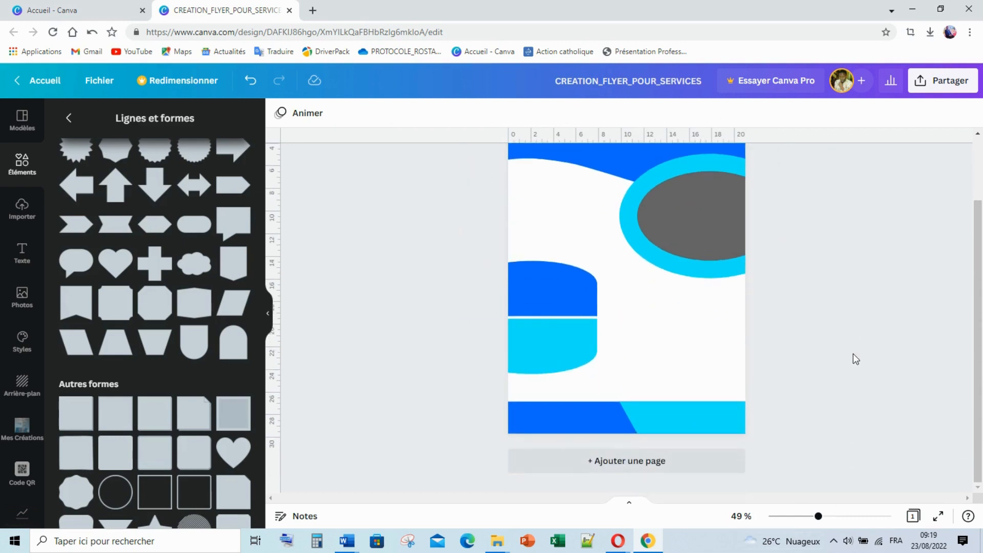
scroll(853, 353, "up", 1)
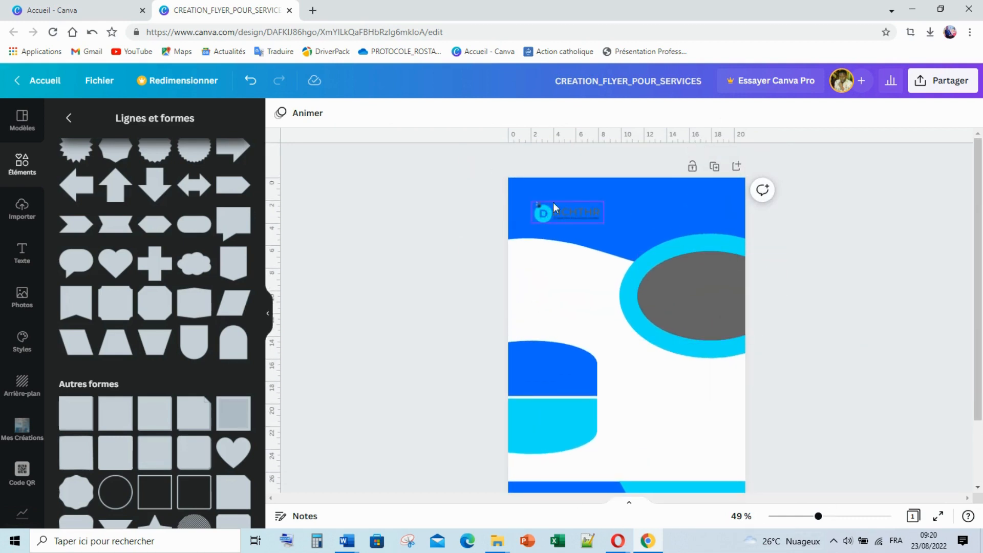
left_click(671, 185)
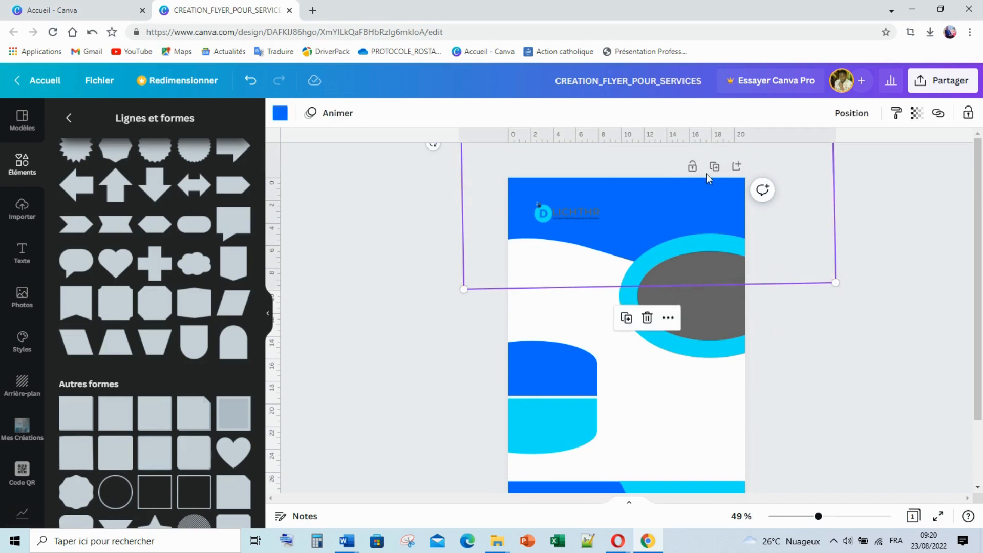
left_click(968, 113)
left_click(905, 215)
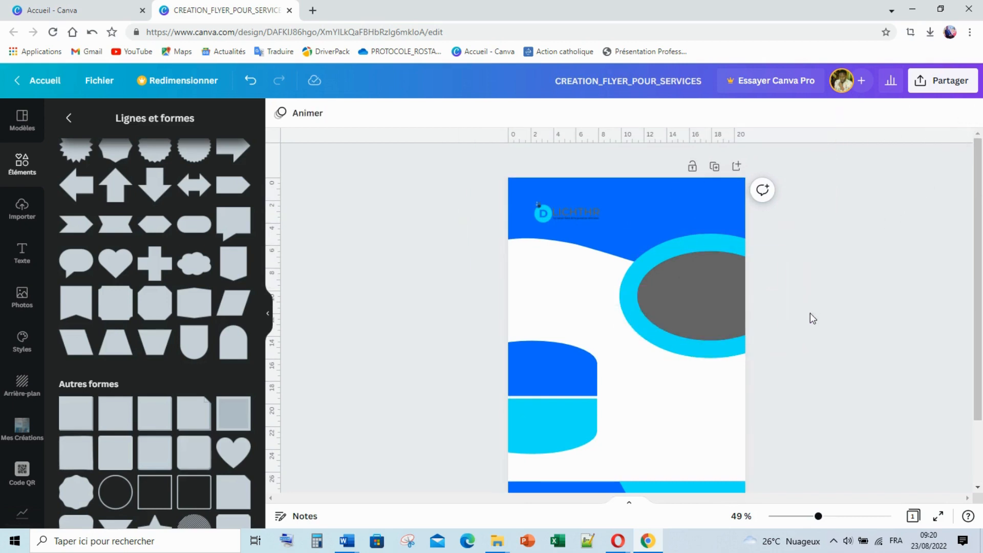
left_click_drag(821, 298, 622, 321)
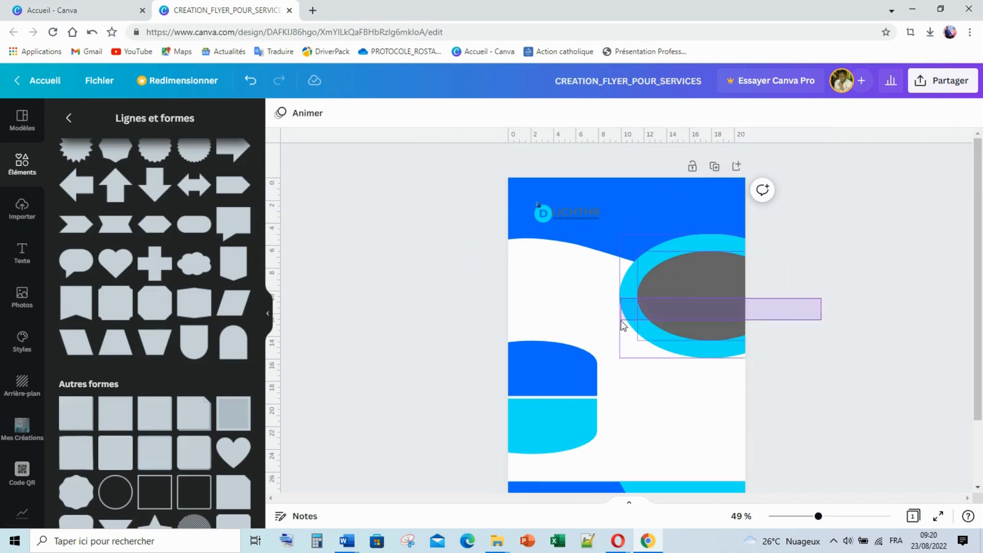
left_click(870, 147)
left_click(696, 248)
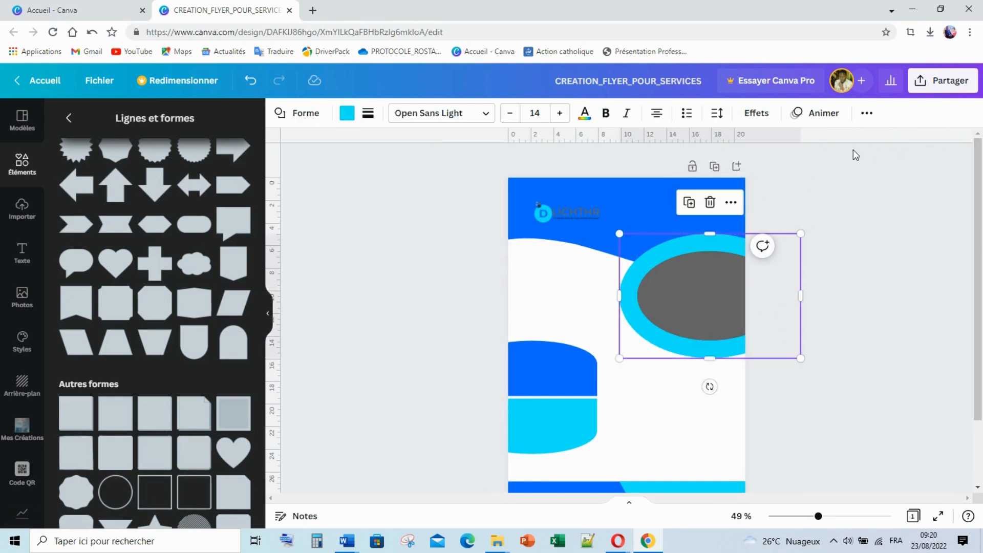
left_click(268, 315)
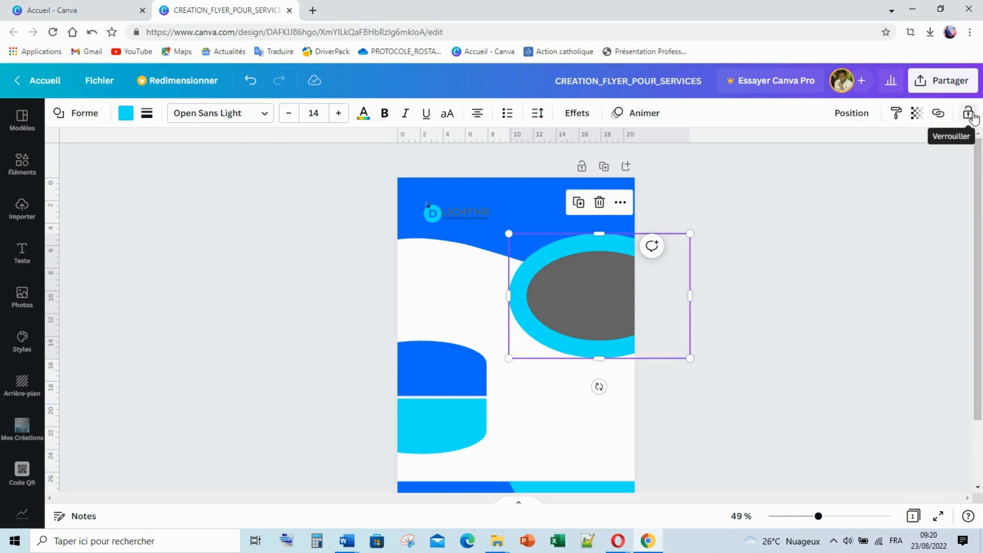
left_click(607, 294)
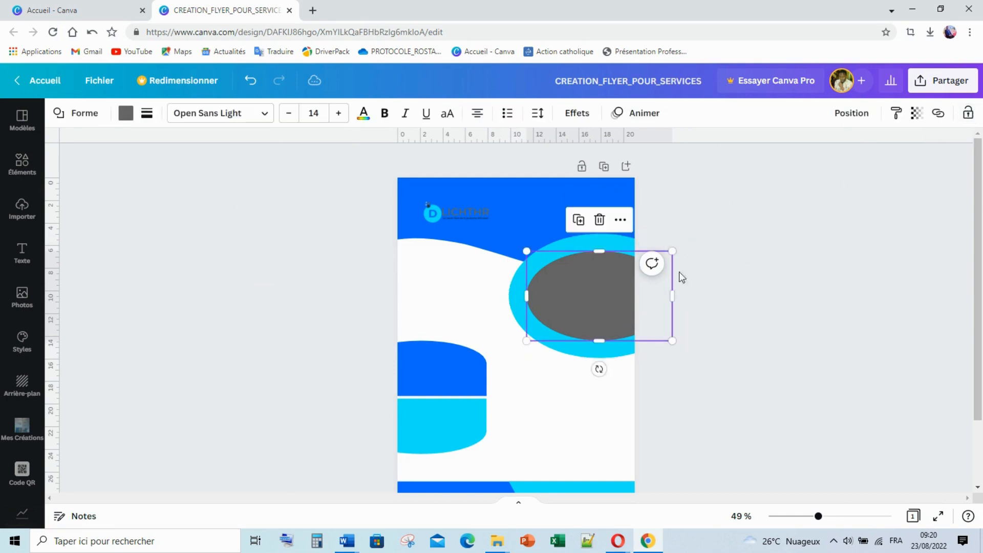
left_click(968, 118)
left_click(910, 192)
Lock the cyan arch, blue footer bar and cyan footer piece, then confirm box-selection ignores them
left_click(417, 390)
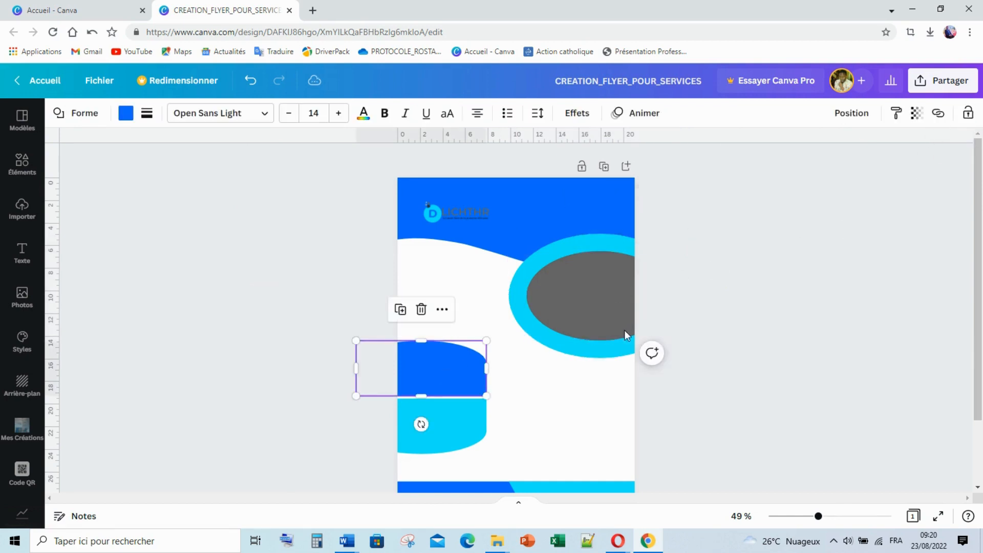
left_click(444, 437)
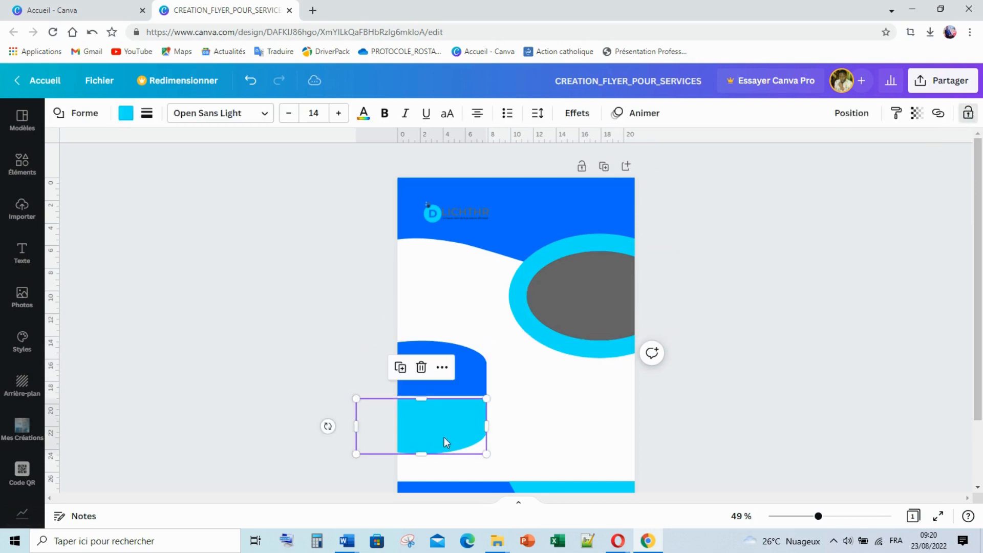
left_click(968, 112)
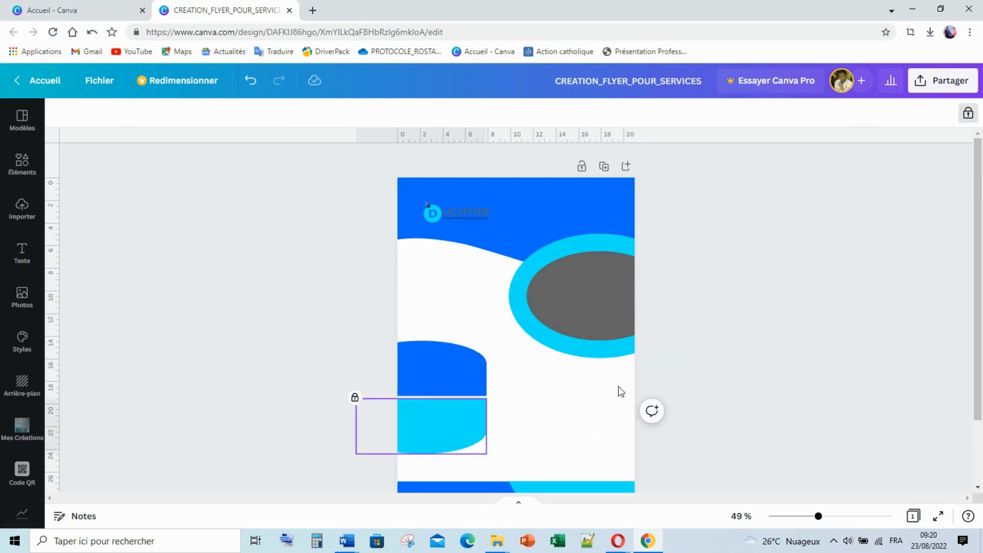
scroll(619, 391, "down", 2)
left_click(482, 415)
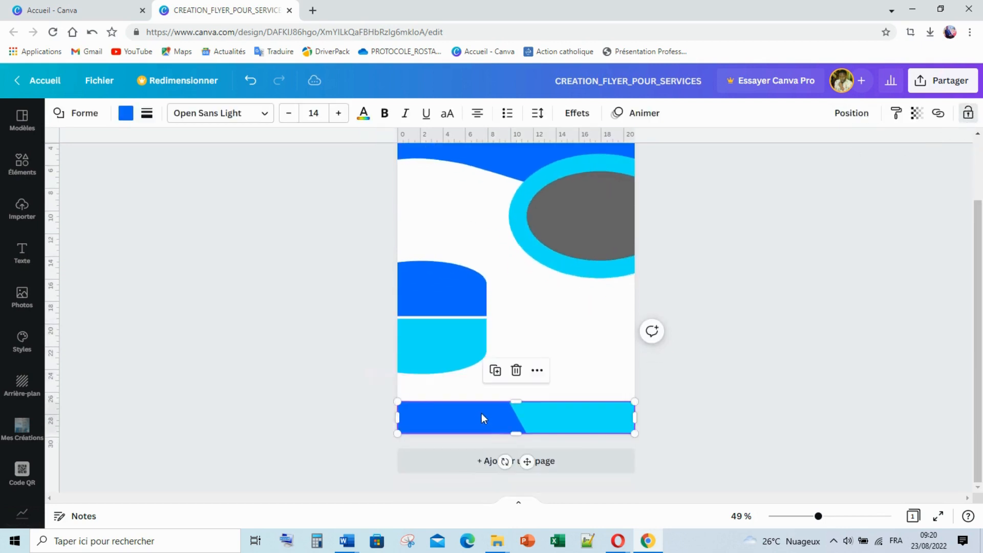
left_click(968, 112)
left_click(593, 420)
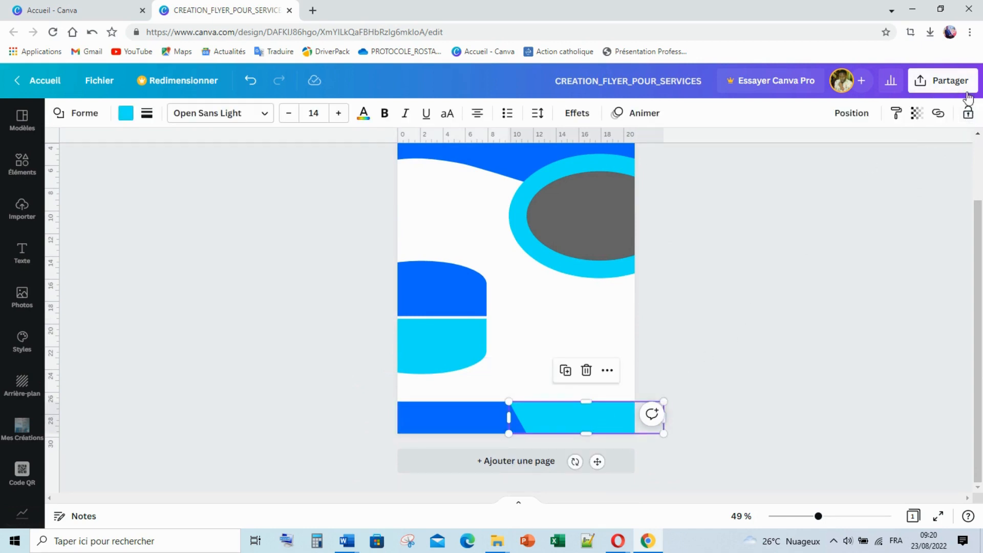
left_click(966, 115)
left_click(736, 231)
left_click_drag(562, 229, 369, 311)
scroll(638, 267, "up", 2)
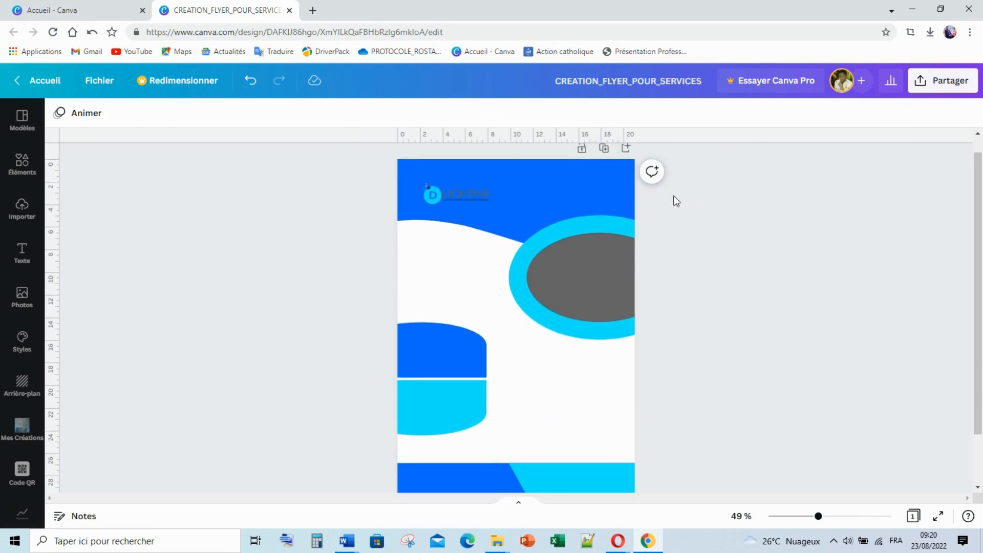
Nudge the logo slightly within the blue header, then show the Importer uploads panel
mouse_move(460, 191)
left_mouse_down()
mouse_move(482, 199)
mouse_move(447, 190)
left_mouse_up()
left_click(352, 203)
left_click(321, 230)
scroll(706, 336, "down", 3)
scroll(717, 342, "up", 3)
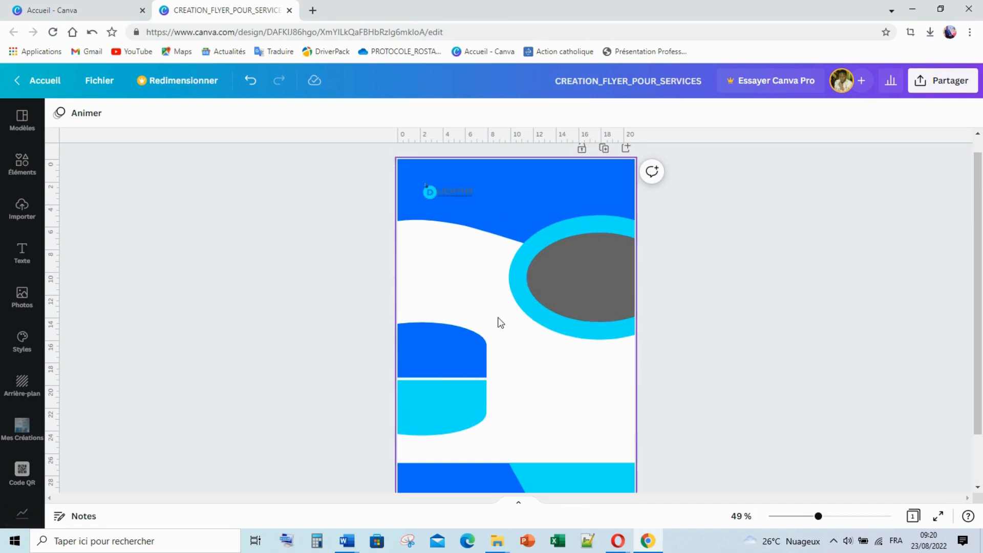
left_click(23, 210)
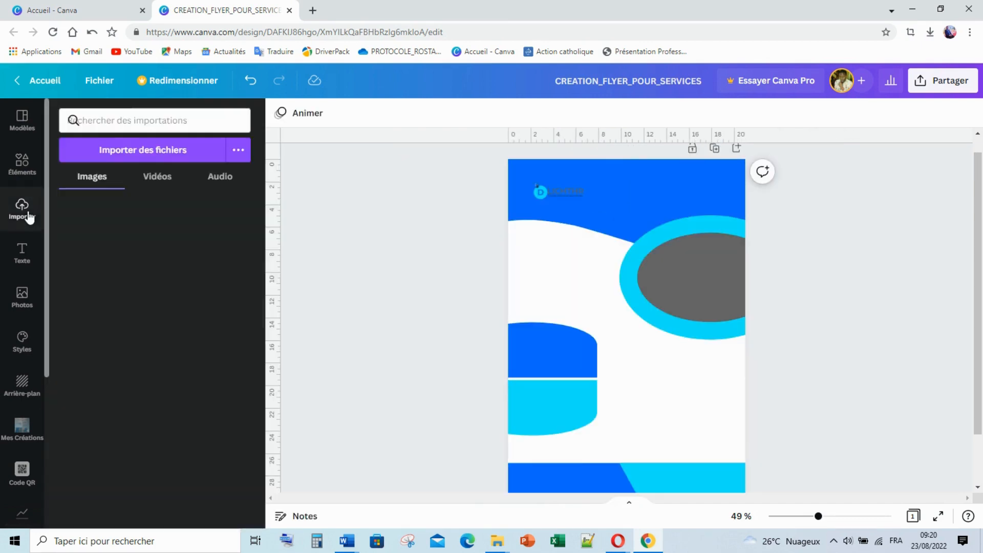
Add the 'Ajouter un titre' heading preset from the Texte panel
left_click(22, 254)
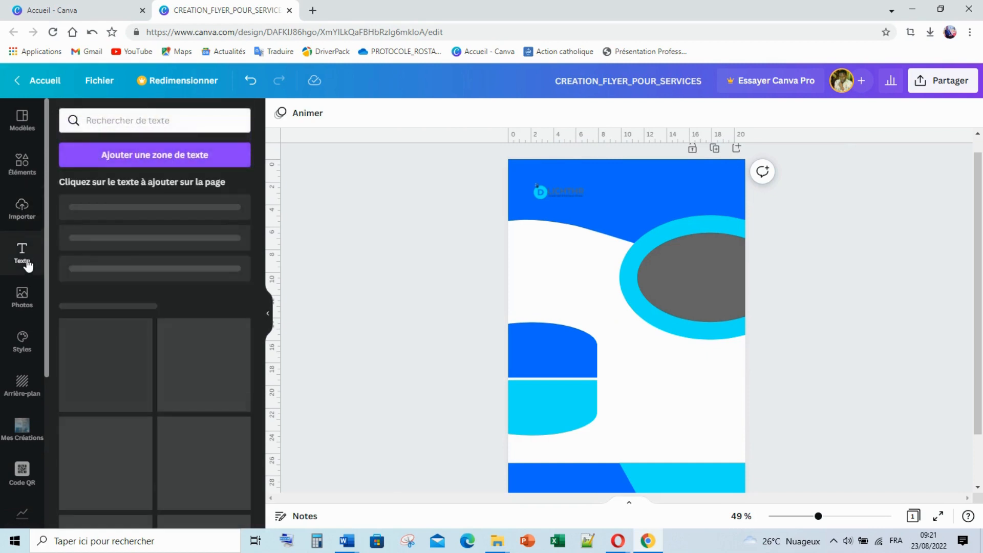
left_click(125, 220)
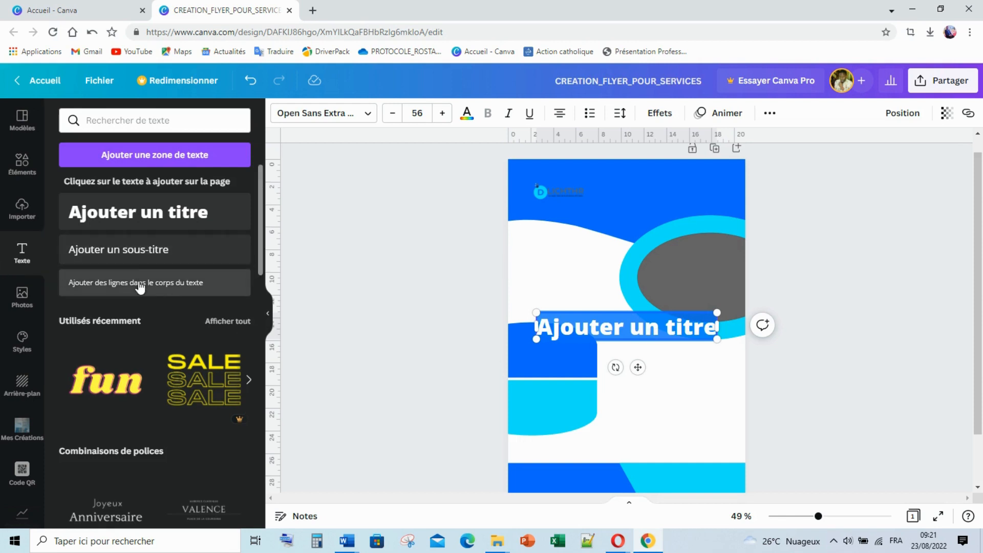
Add a subtitle above the heading reading 'Construisons ensemble le succès de votre'
left_click(142, 261)
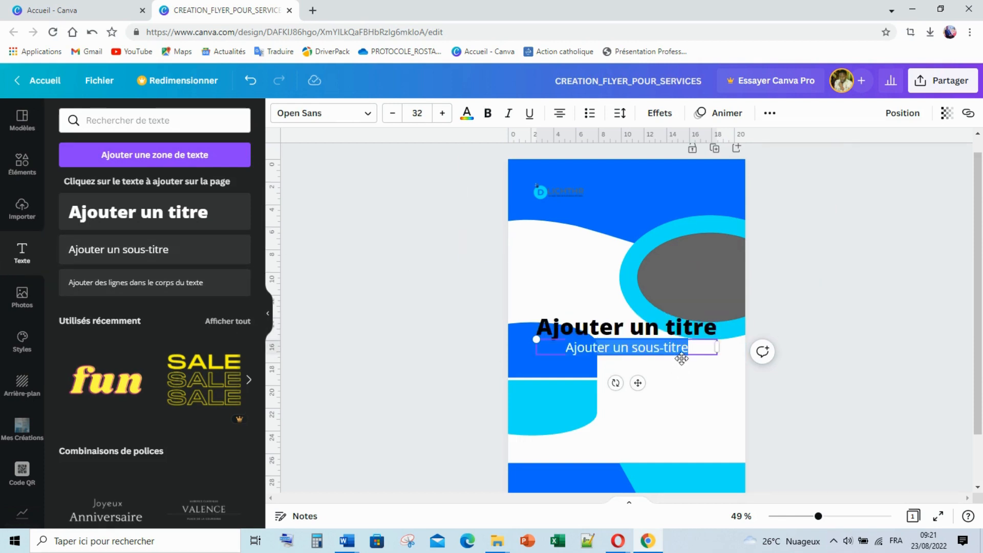
left_click_drag(681, 359, 652, 281)
double_click(616, 273)
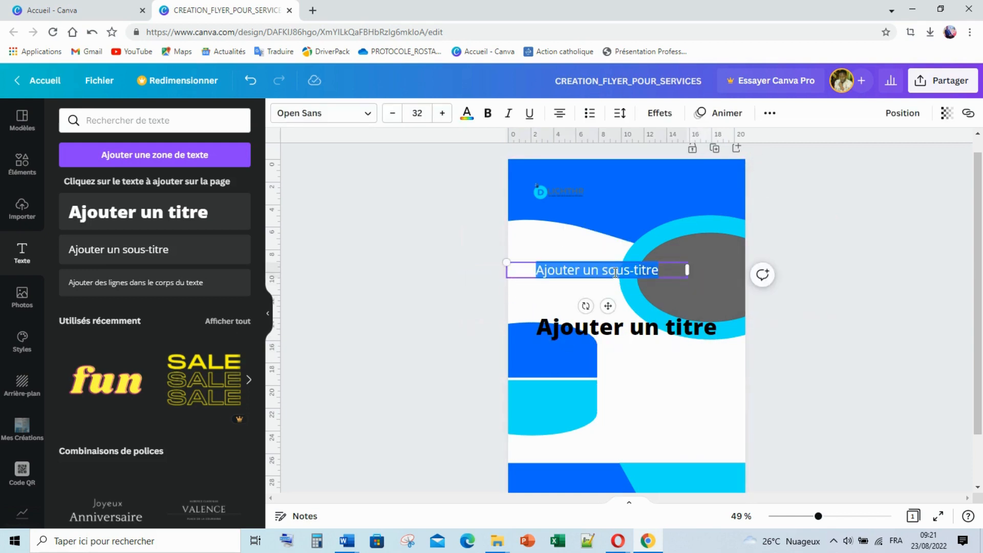
type("C")
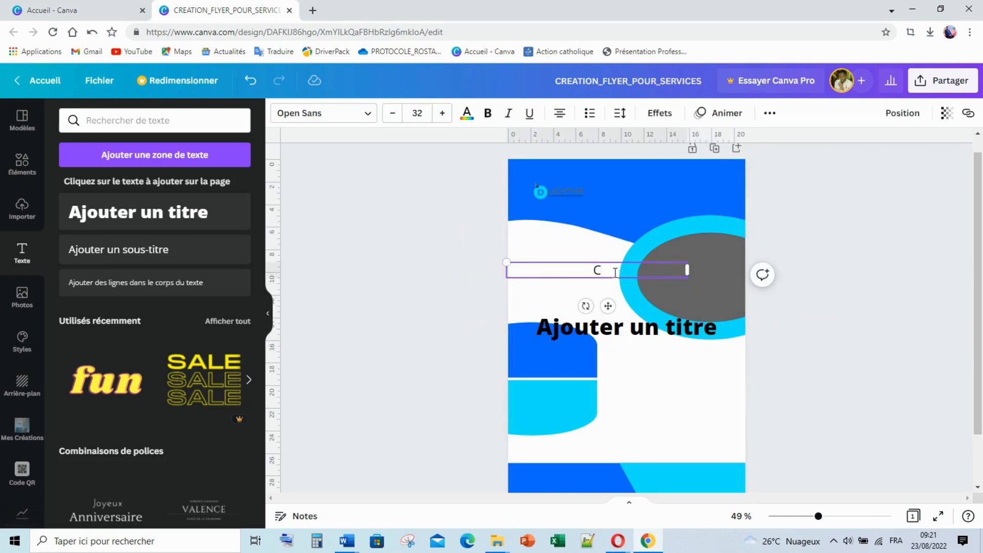
type("onstruisons e")
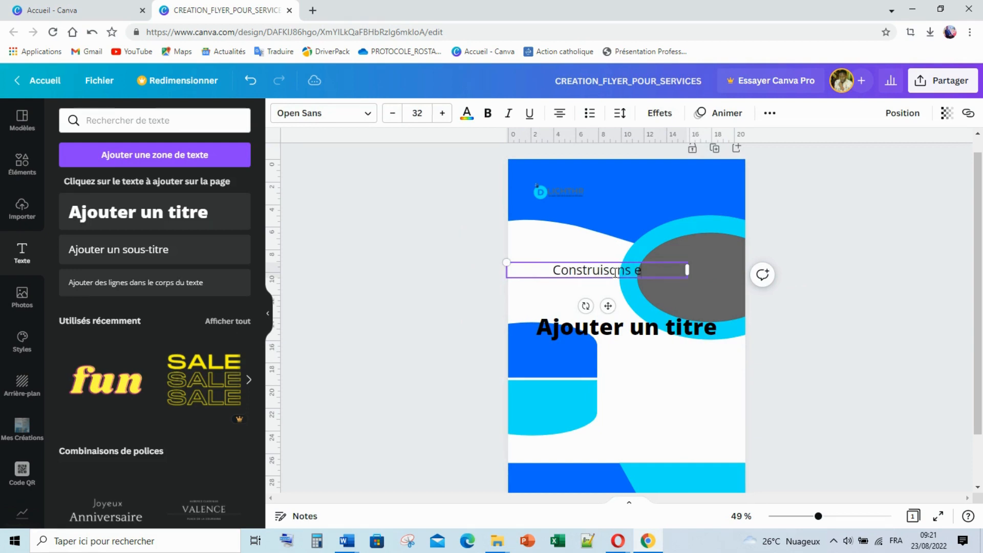
type("nsemb")
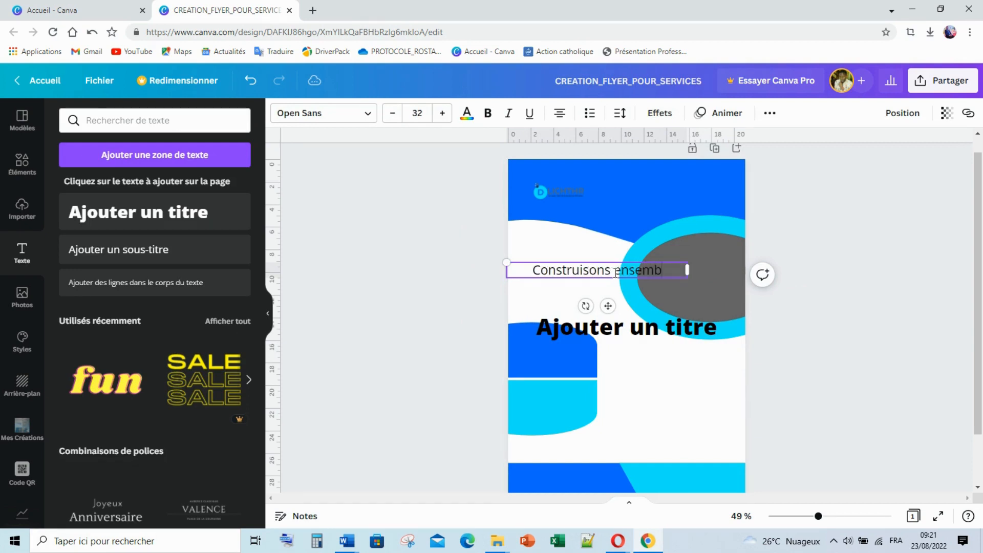
type("le le s")
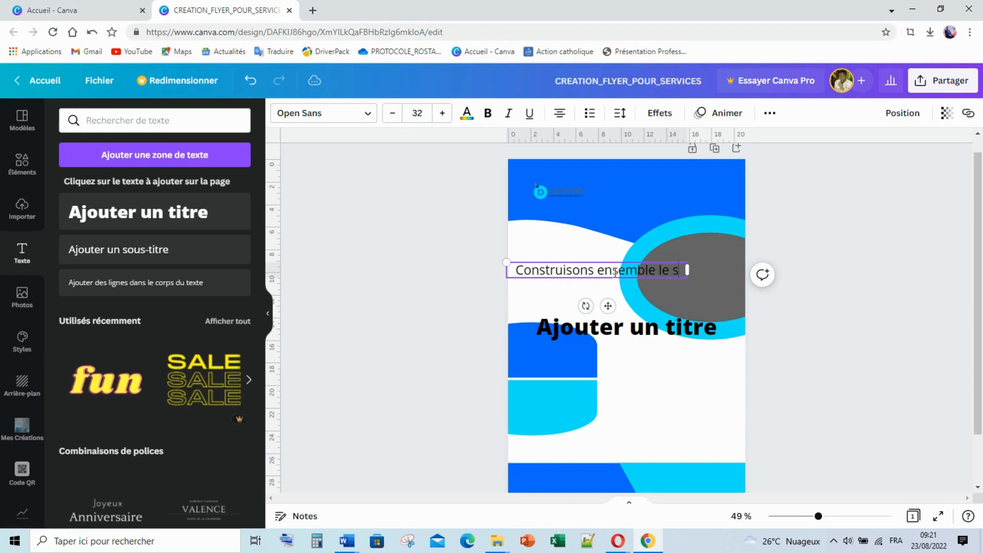
type("uccè")
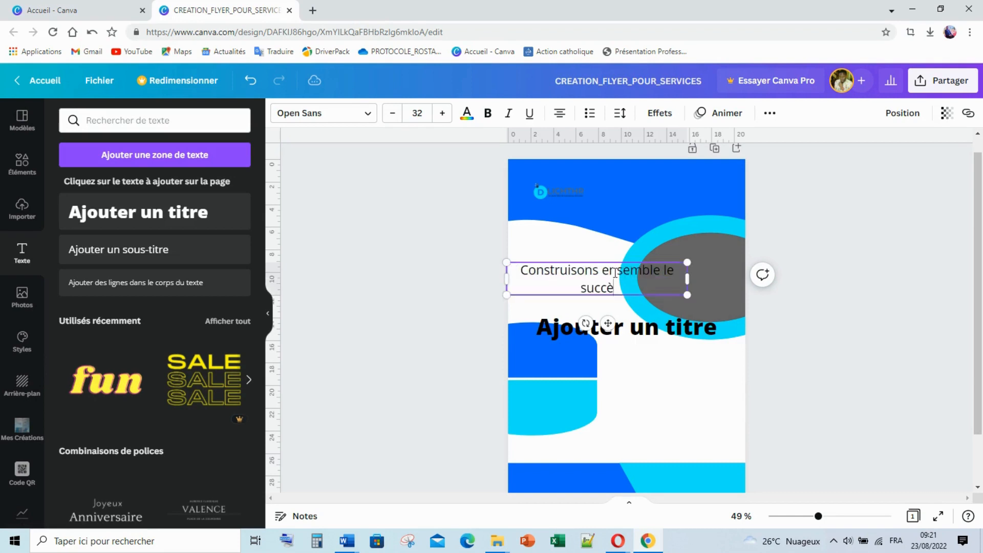
type("s de vo")
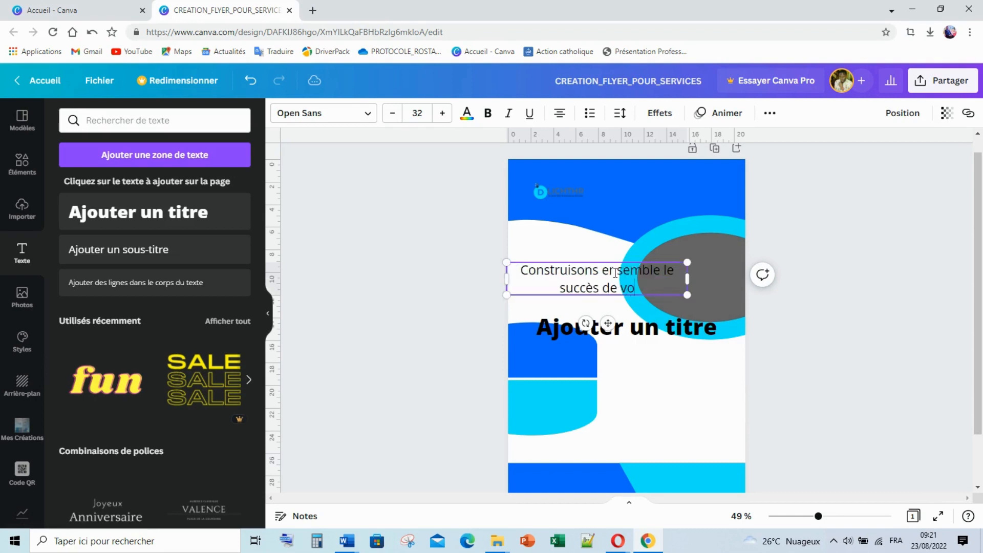
type("tre")
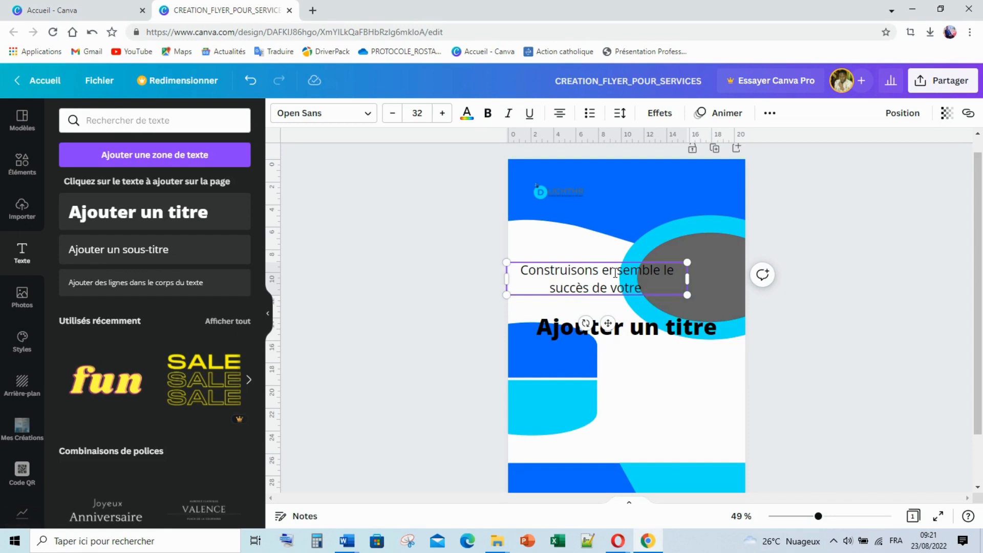
Replace the 'Ajouter un titre' placeholder with 'Business', correcting a typo along the way
double_click(643, 318)
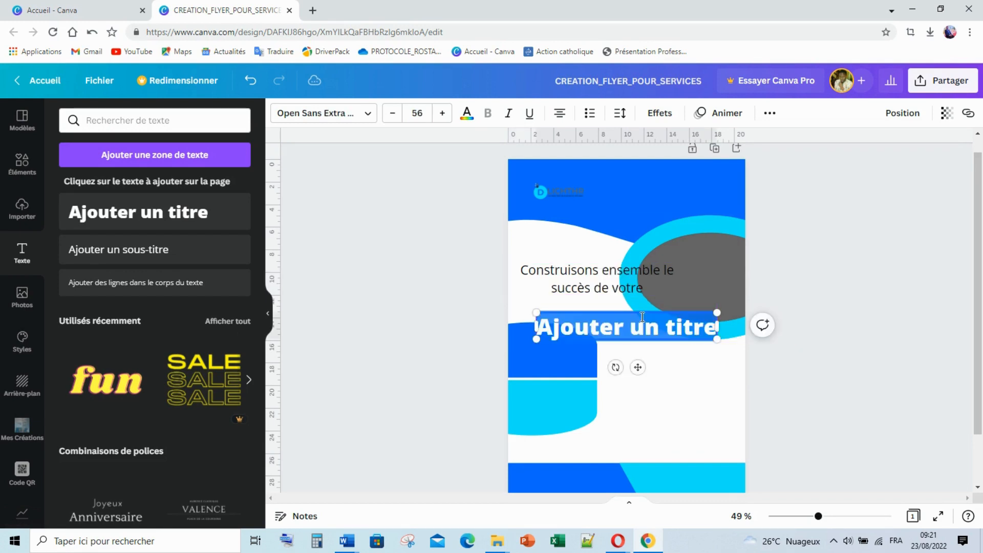
type("B")
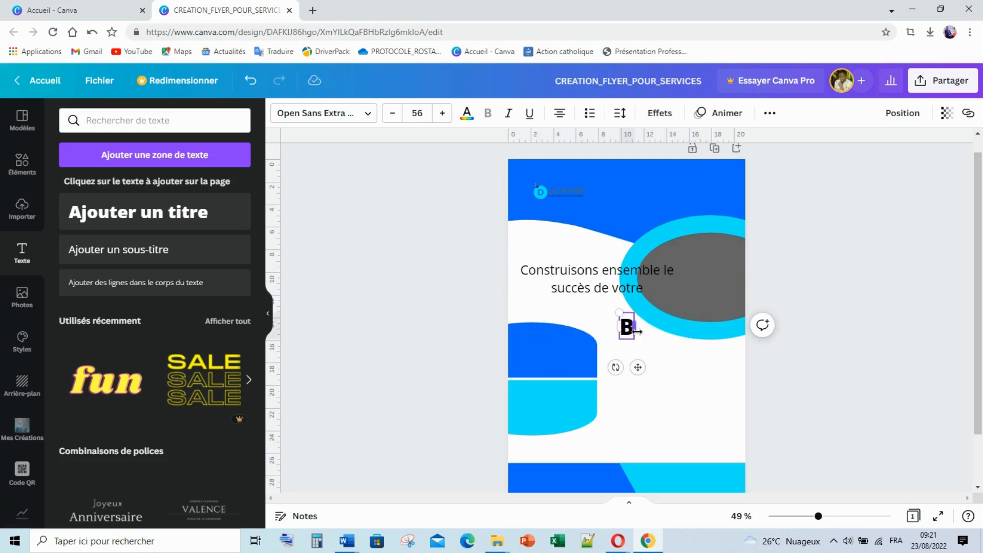
type("u")
key("BackSpace")
type("usiness")
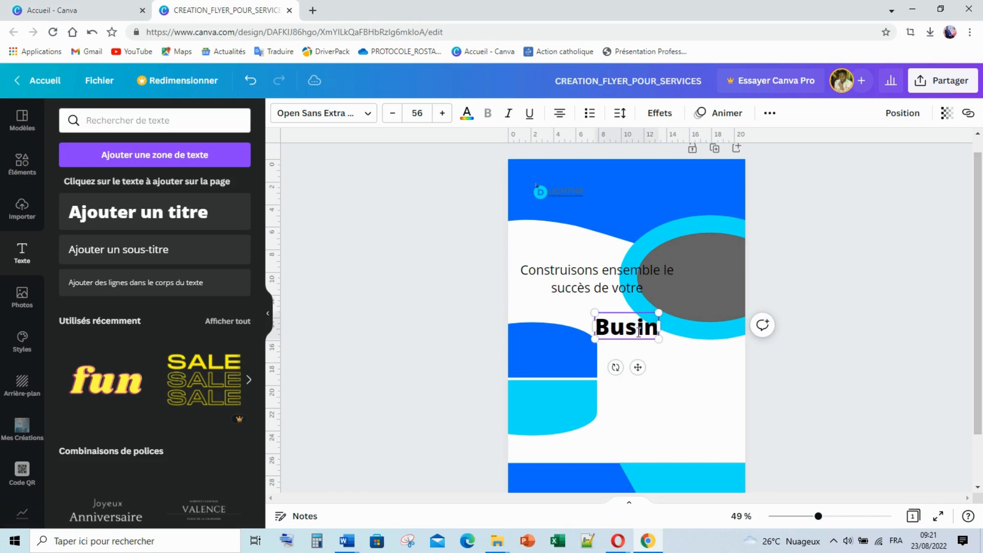
left_click(683, 366)
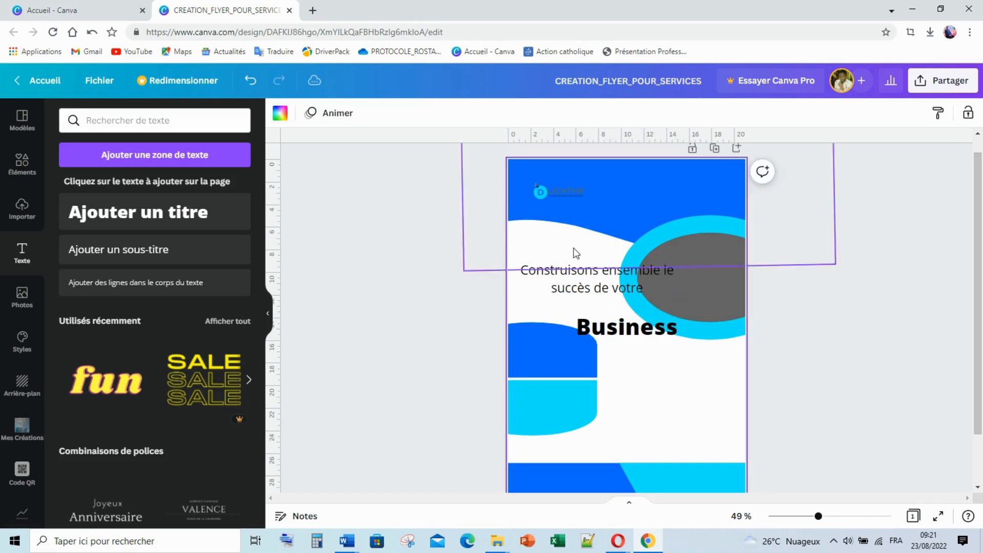
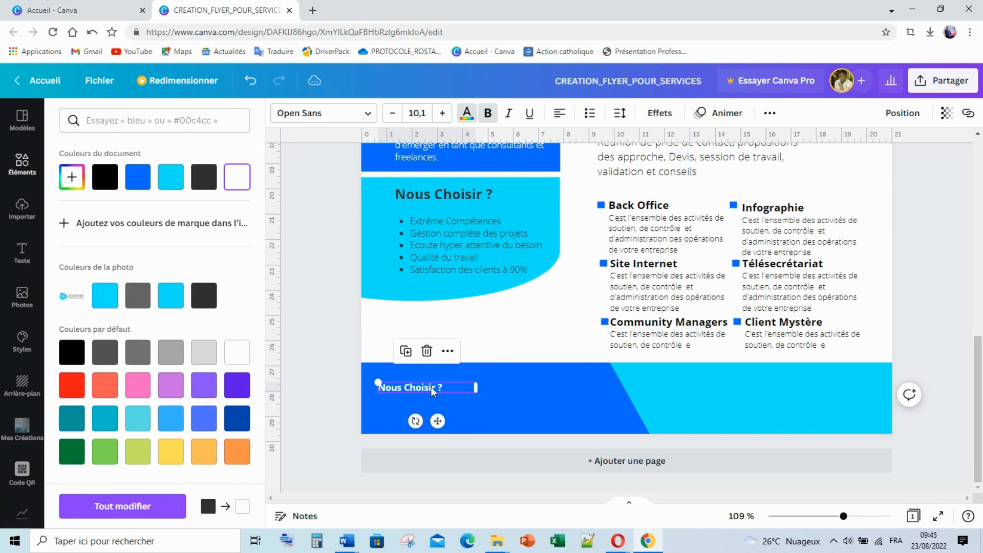
Move the 'Nous Choisir ?' text box right in the blue footer and widen it
left_click_drag(431, 386, 474, 387)
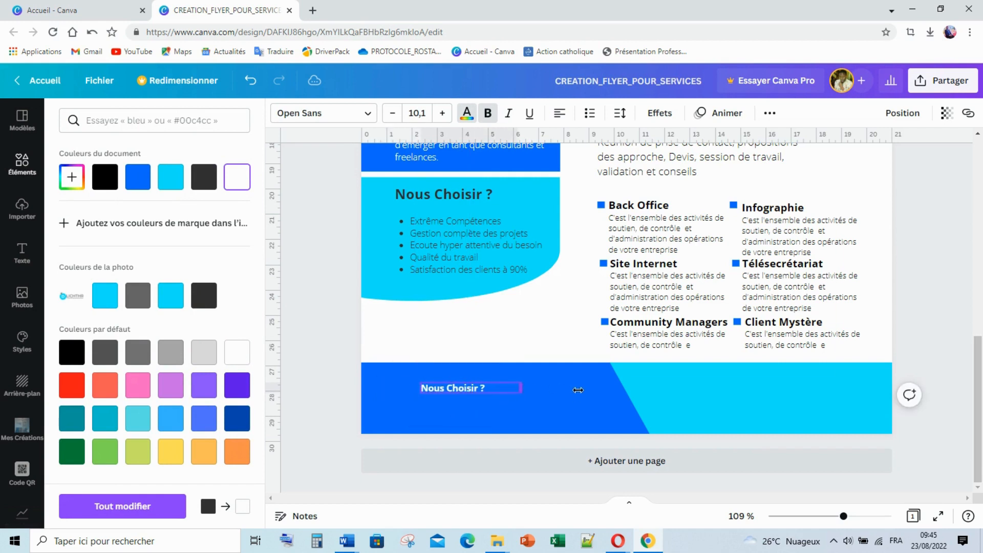
left_click_drag(578, 390, 616, 389)
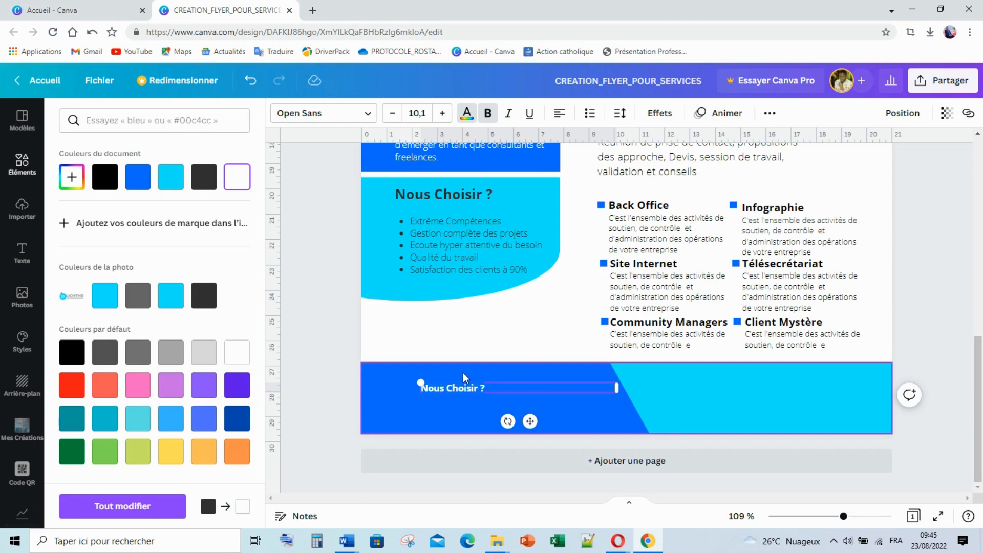
Search Elements for 'Localisation' and add the outlined location pin graphic to the page
left_click(26, 165)
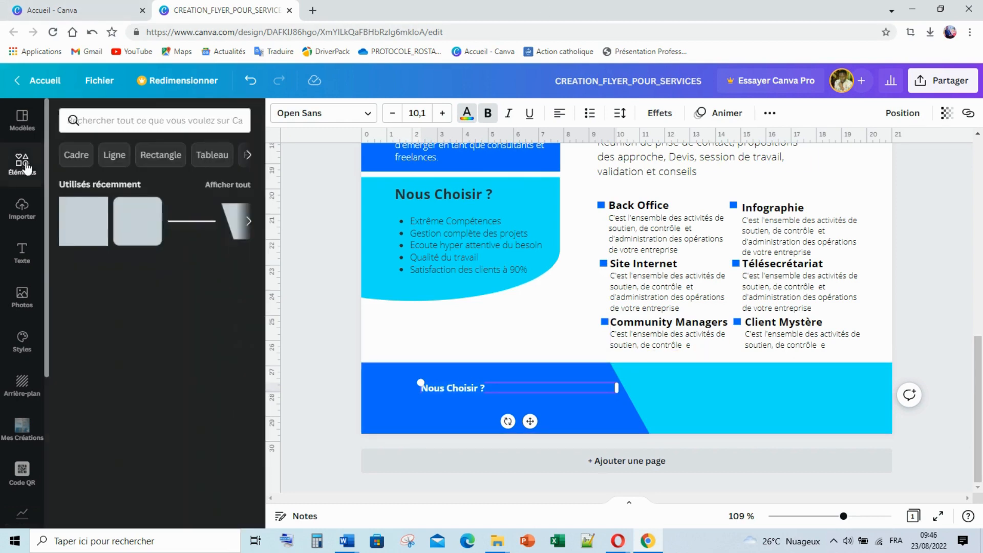
left_click(120, 120)
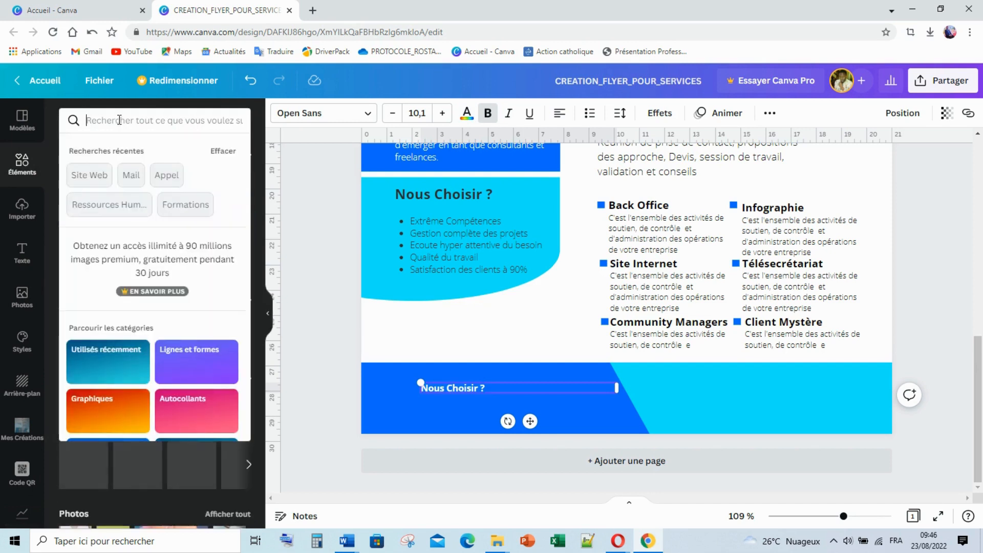
type("Loc")
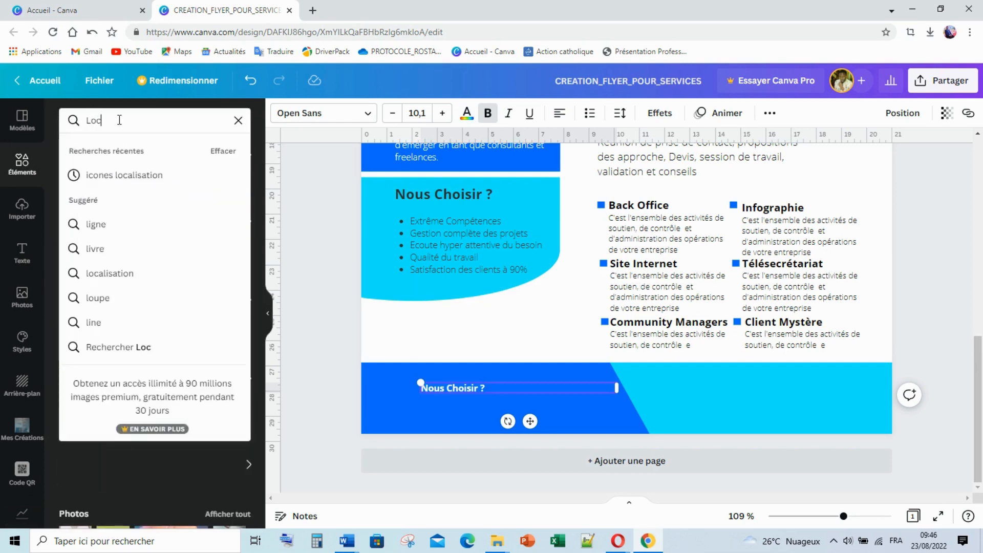
type("alisation")
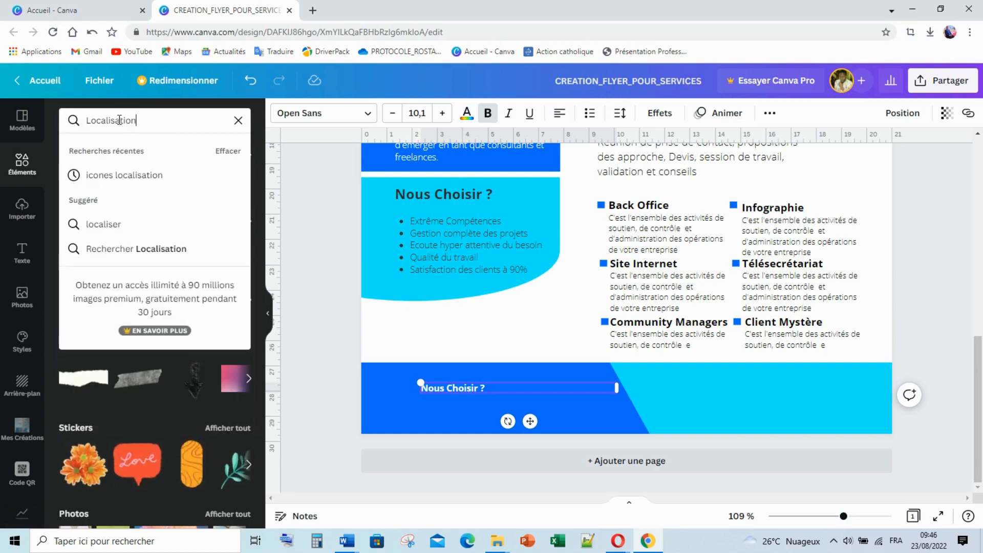
key("Return")
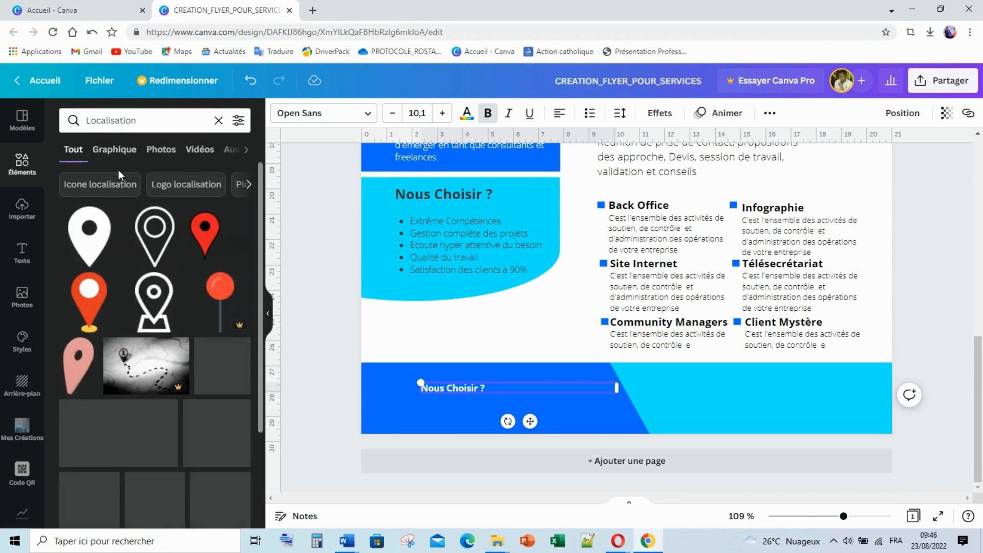
scroll(162, 441, "down", 1)
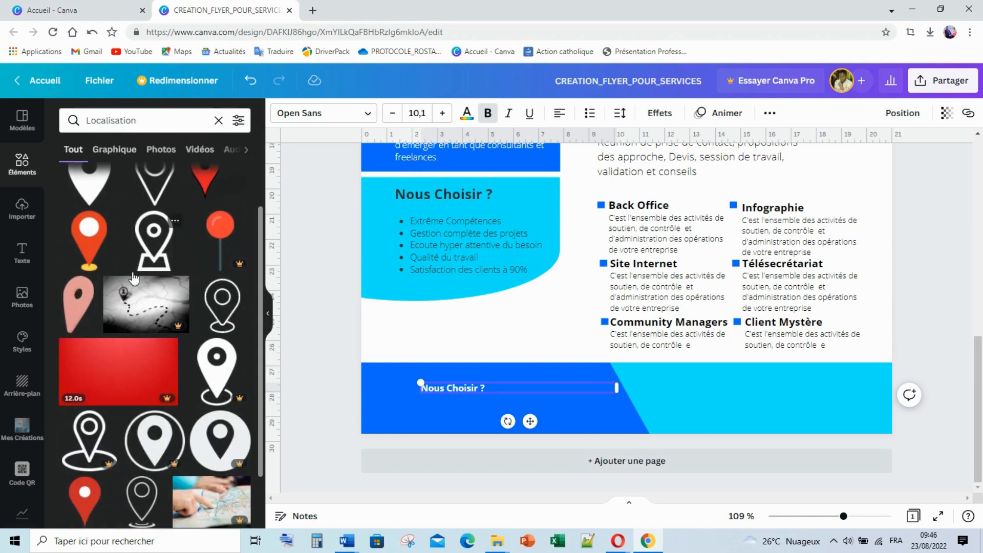
left_click(162, 441)
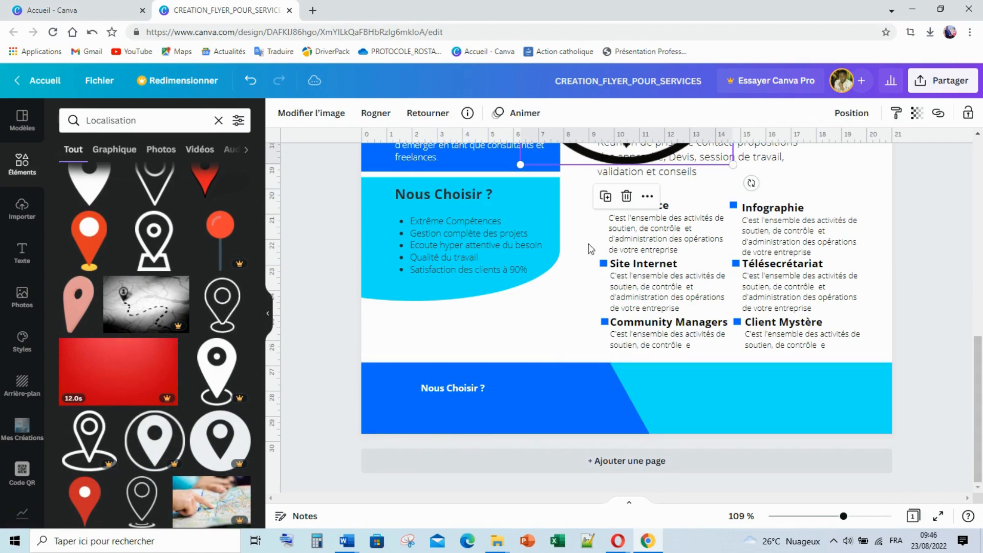
left_click_drag(594, 166, 543, 360)
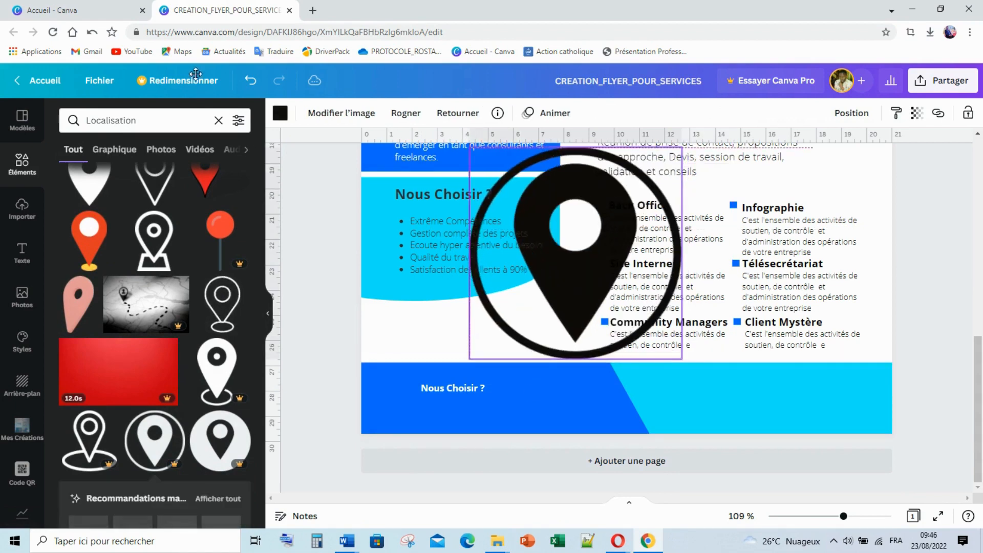
Make the pin white and shrink it to icon size in the blue band
left_click(280, 113)
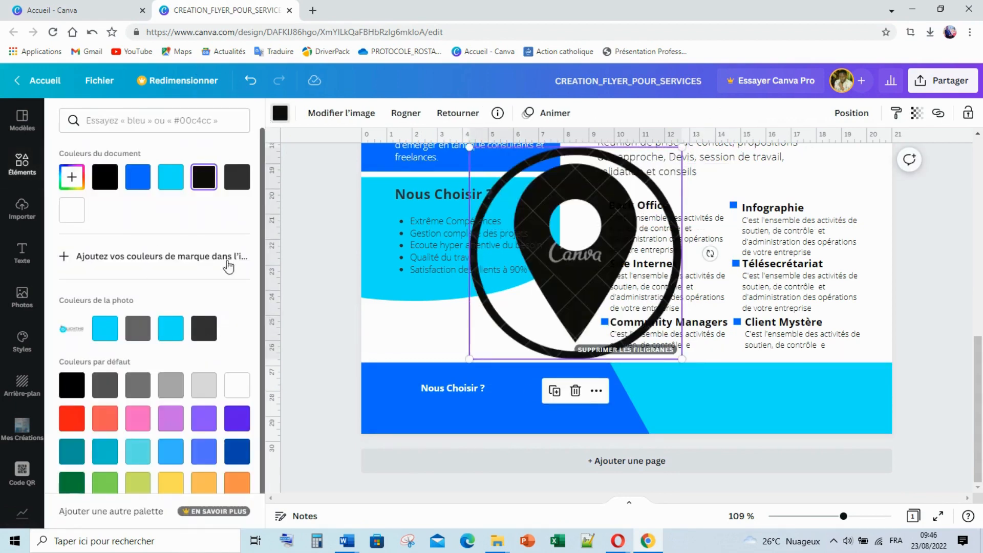
left_click(237, 385)
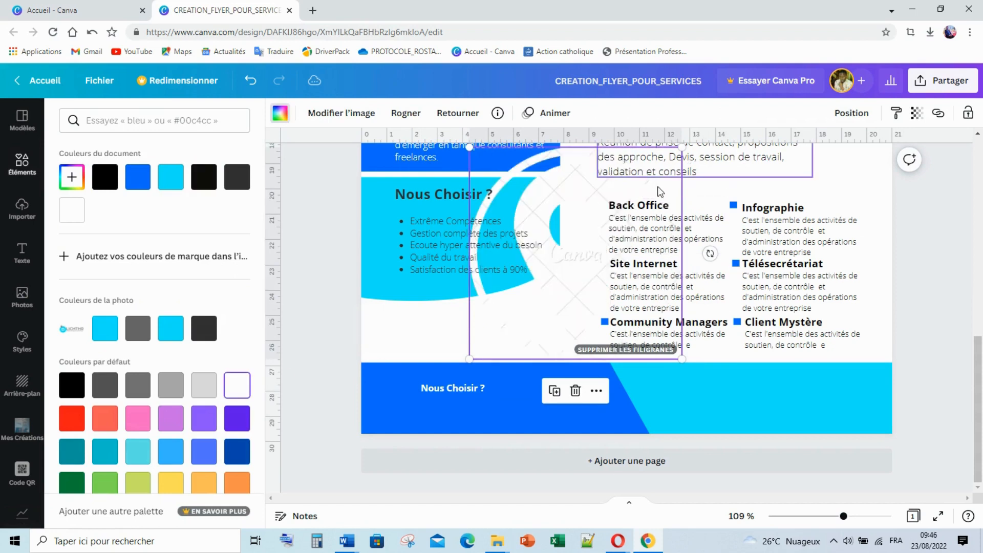
left_click_drag(682, 147, 414, 385)
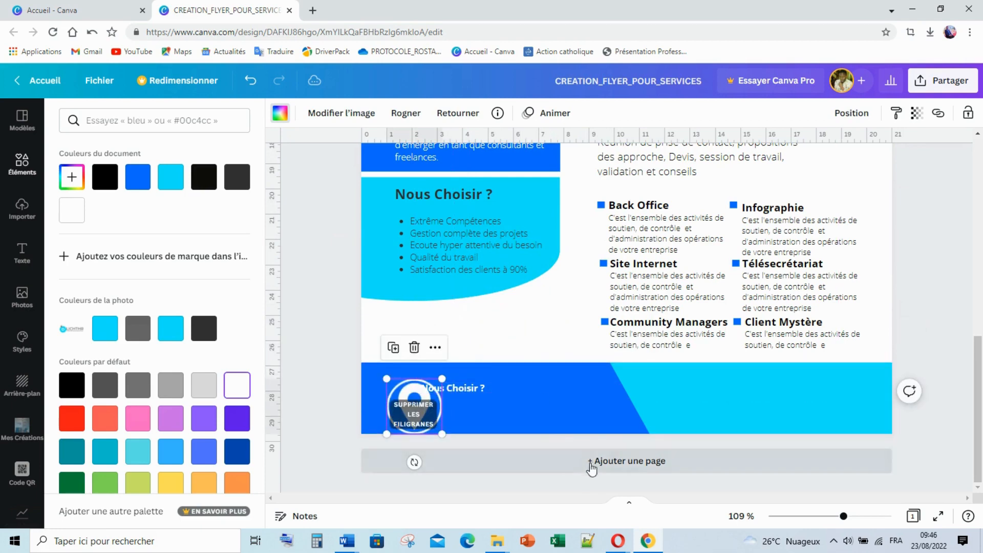
scroll(546, 313, "up", 10)
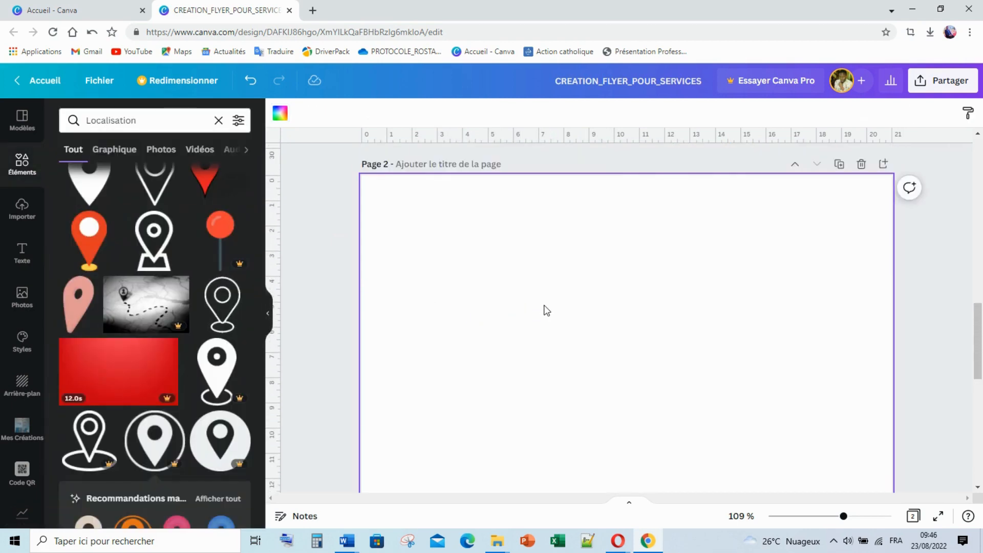
scroll(544, 305, "down", 3)
left_click(423, 251)
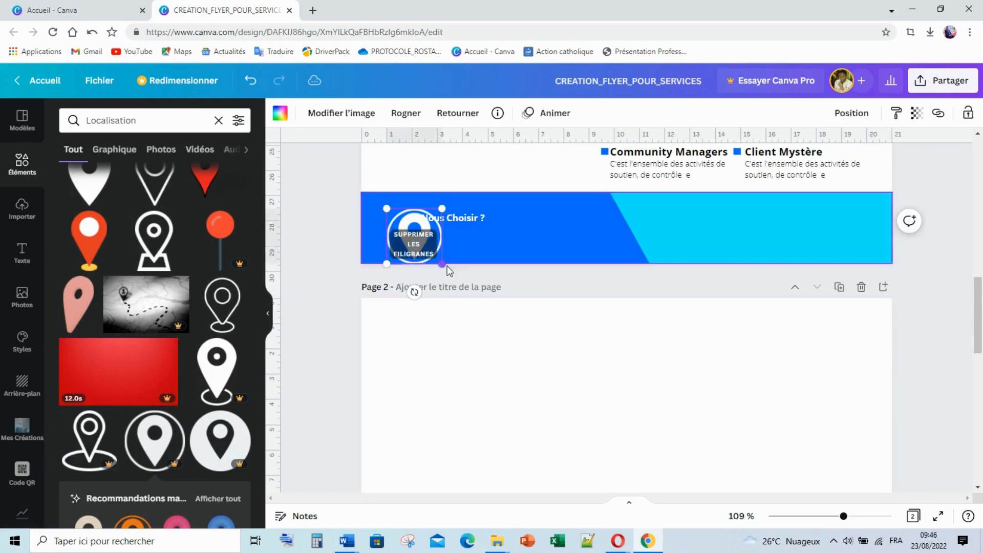
left_click_drag(444, 265, 404, 217)
Replace the footer text with the business's street address
left_click(358, 205)
left_click(447, 216)
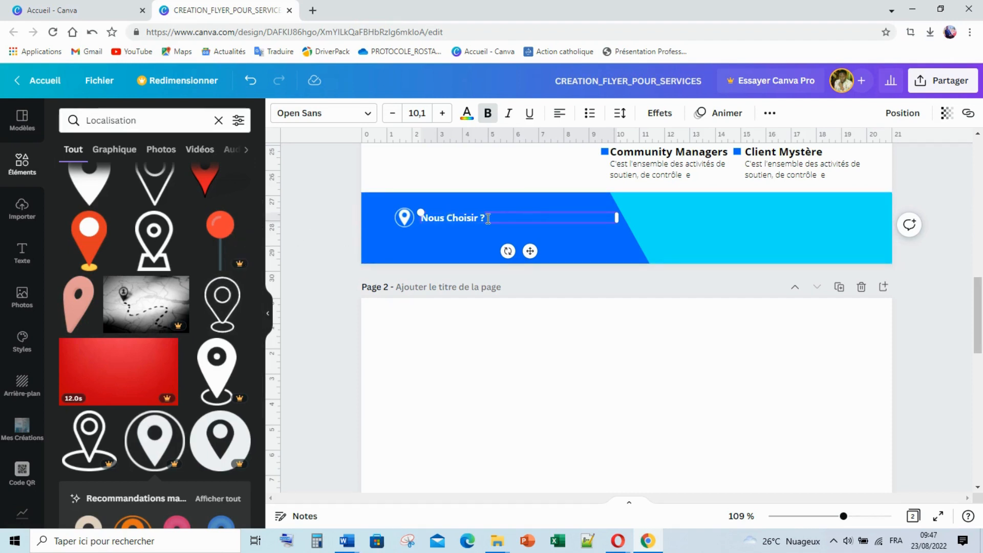
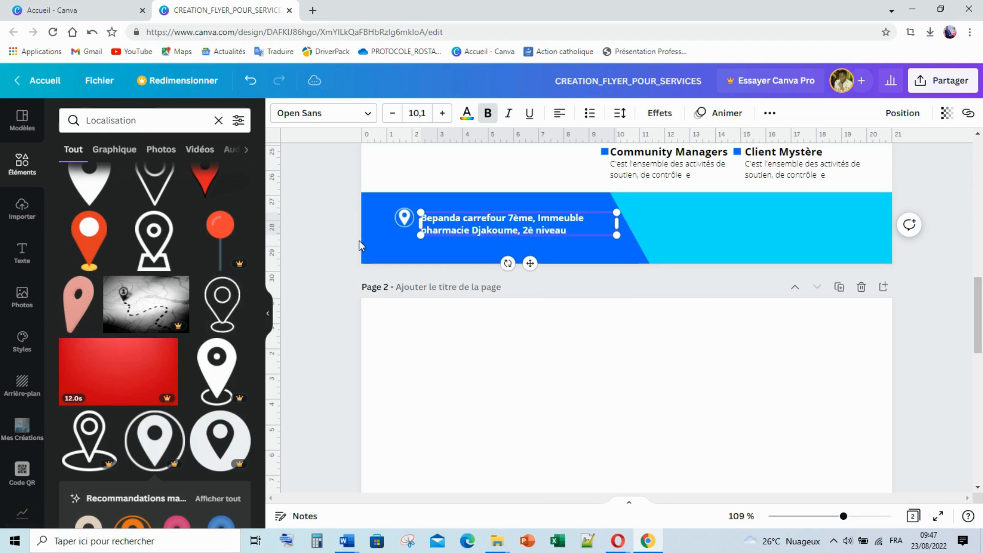
left_click(329, 243)
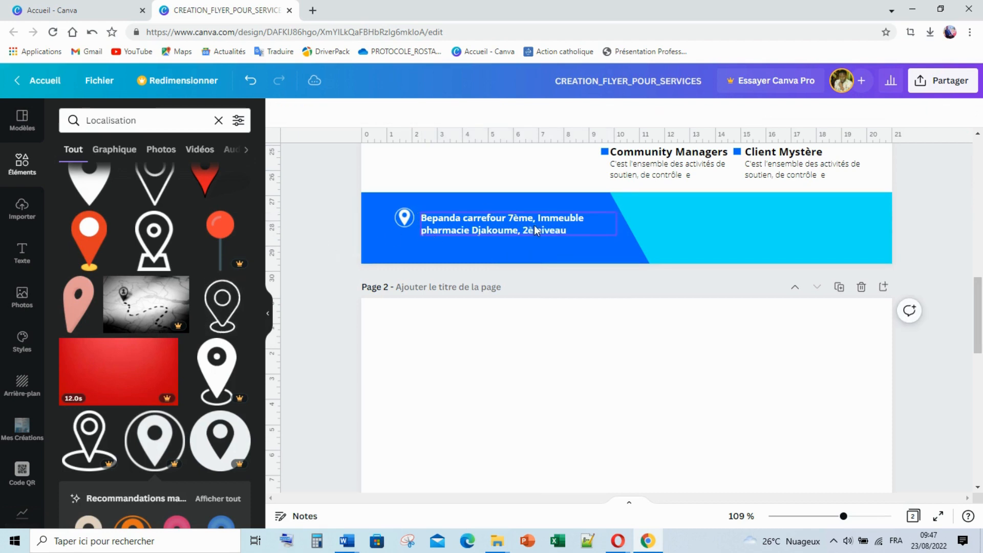
Nudge the address up and narrow its box to 6.6 so it wraps onto two lines
left_click(508, 221)
left_click_drag(494, 221, 491, 218)
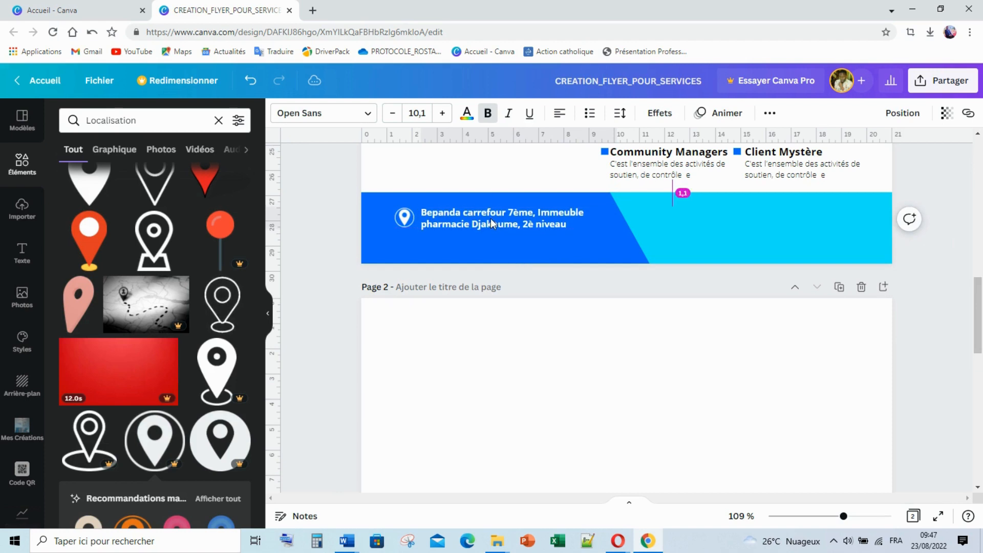
left_click(553, 218)
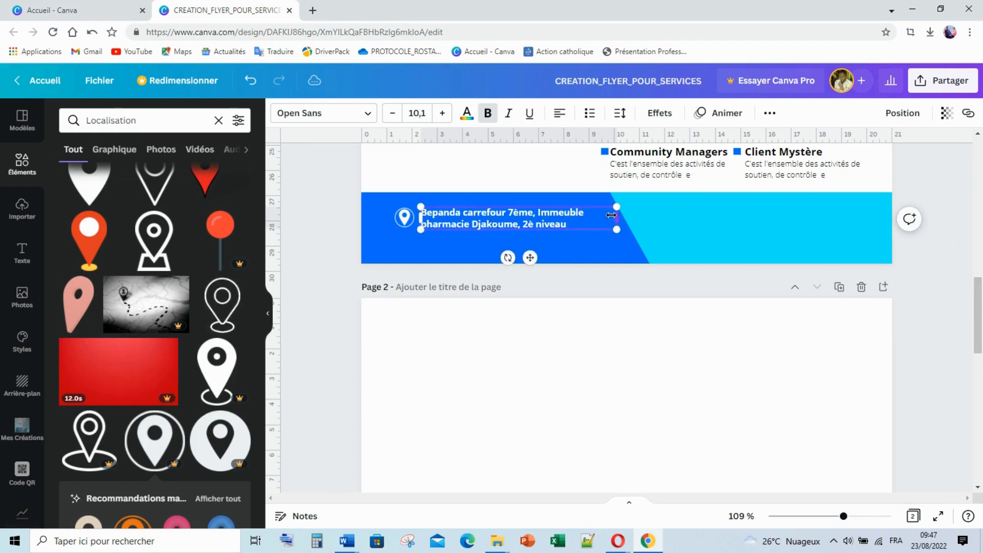
left_click_drag(610, 215, 589, 214)
left_click(317, 229)
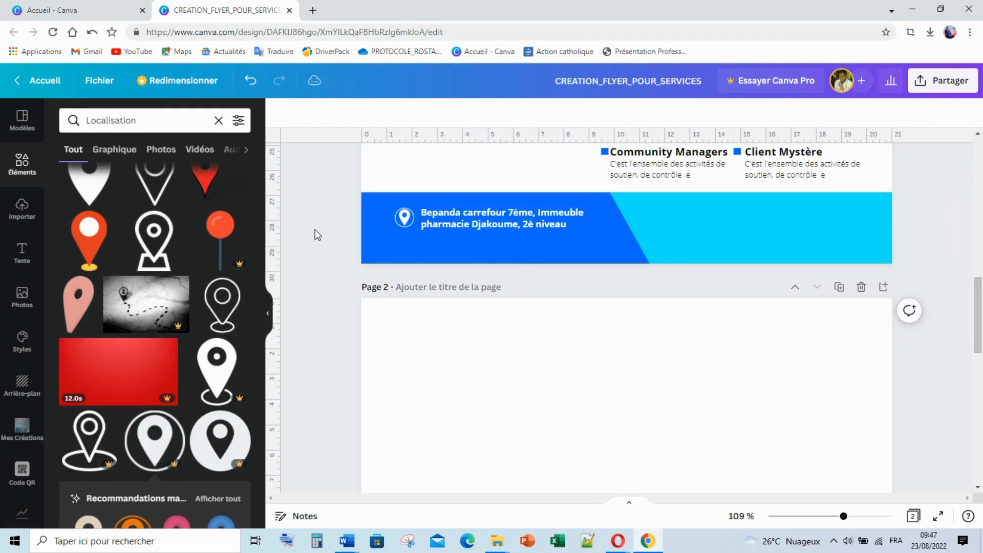
Search Elements for 'Appel' icons
left_click(110, 121)
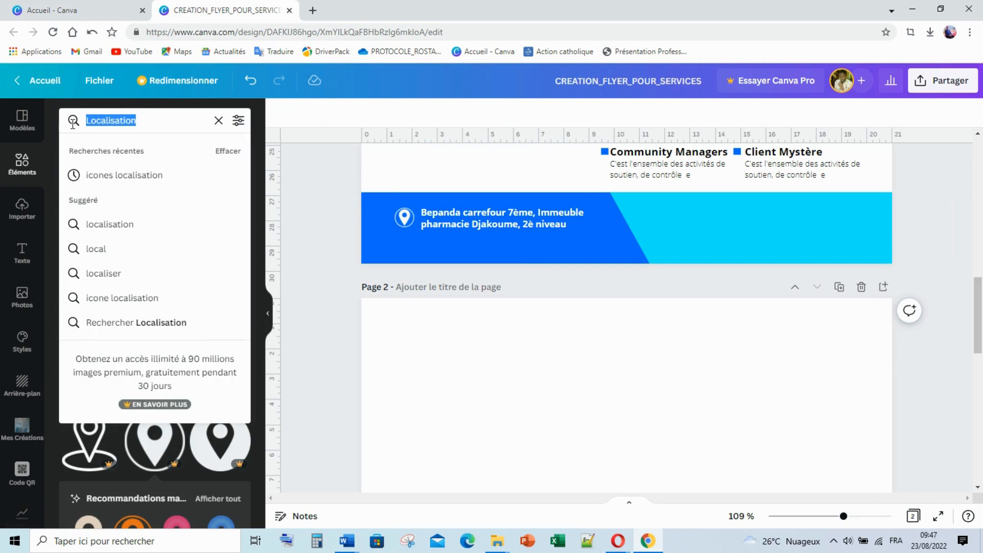
type("Z")
key("BackSpace")
type("App")
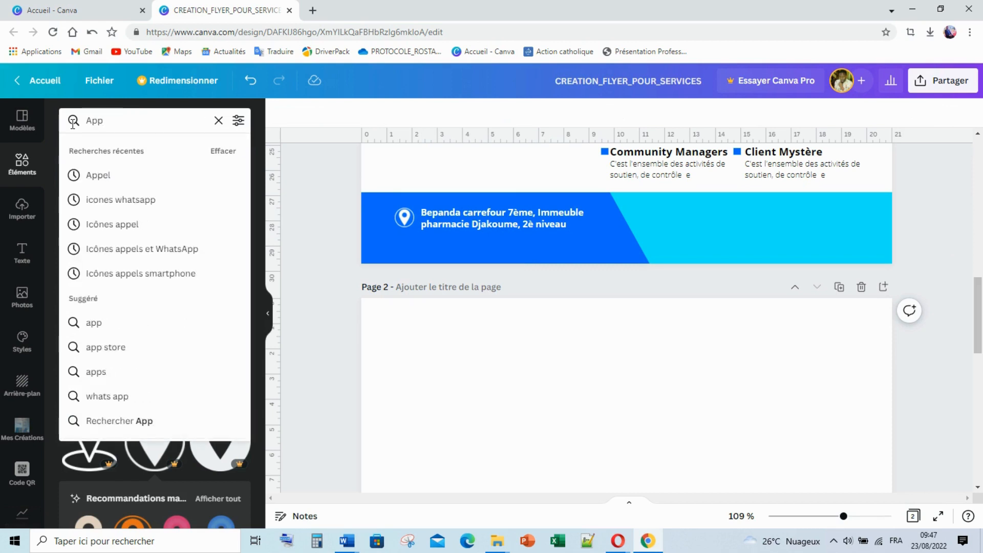
left_click(122, 173)
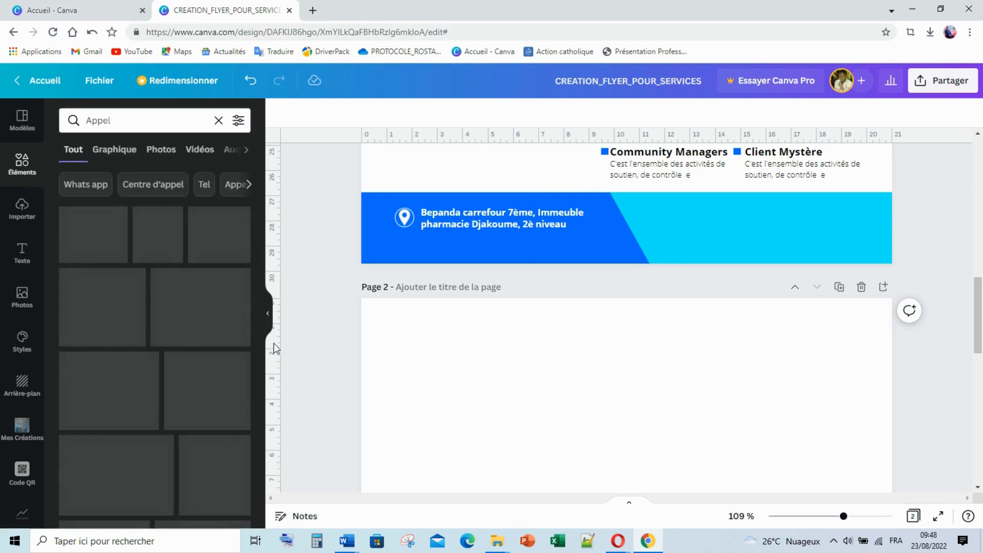
Move a copy of the address onto the cyan footer side and make it dark grey
left_click(450, 223)
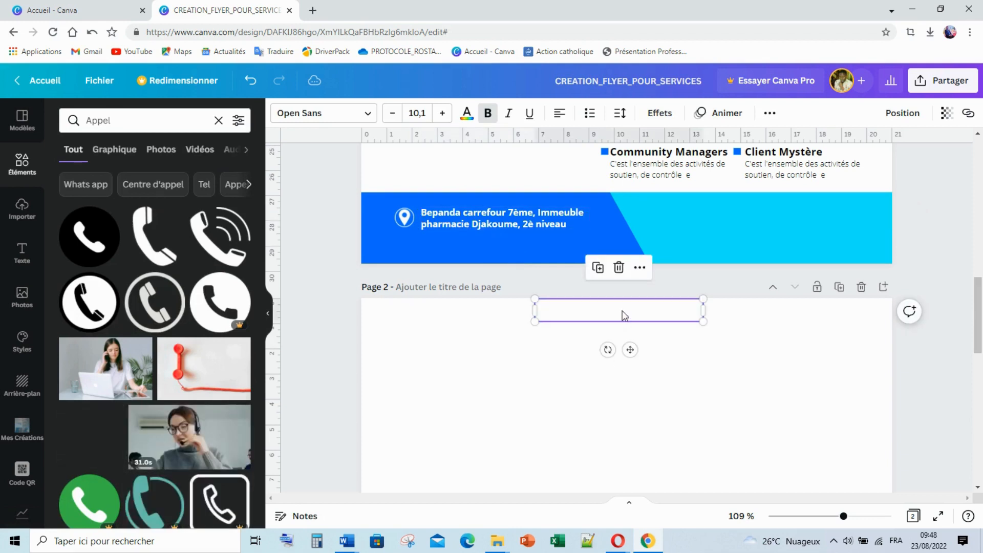
left_click_drag(621, 314, 759, 211)
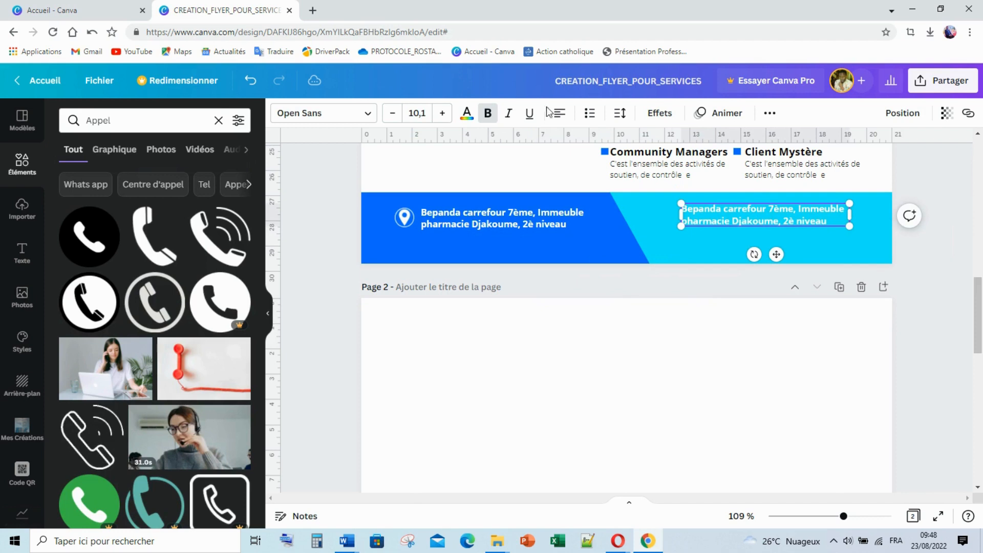
left_click(467, 113)
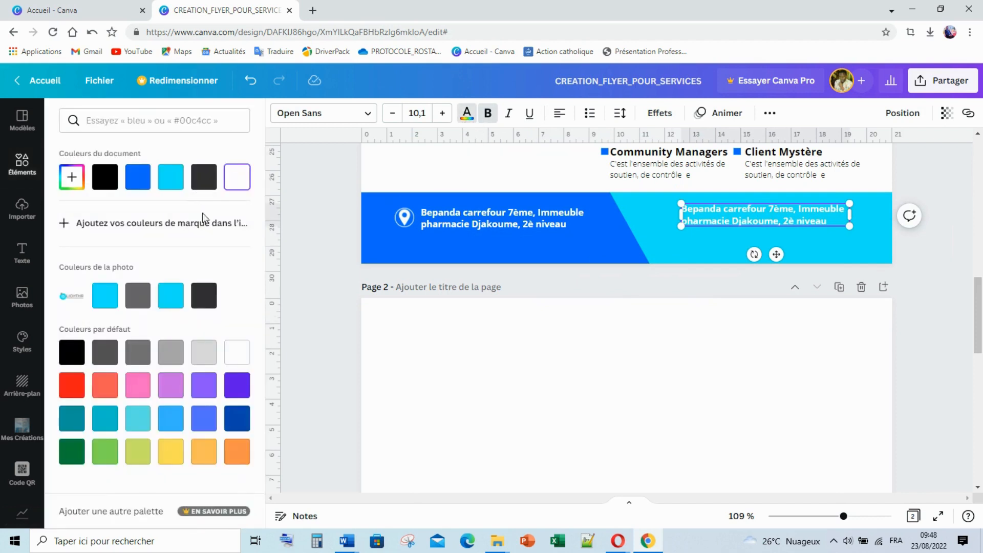
left_click(207, 293)
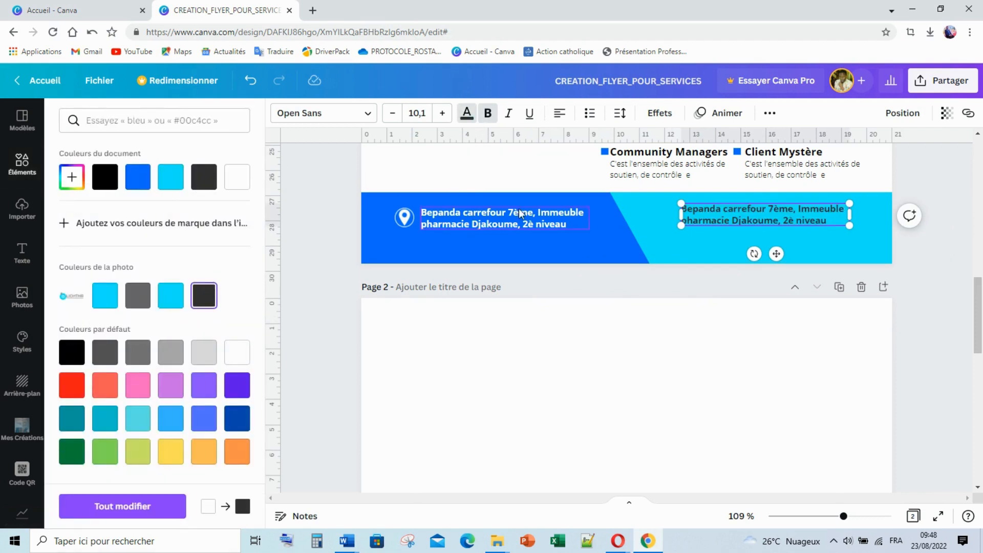
Duplicate the address below itself and replace it with the contact e-mail address
left_click(502, 222)
key("ctrl+c")
key("ctrl+v")
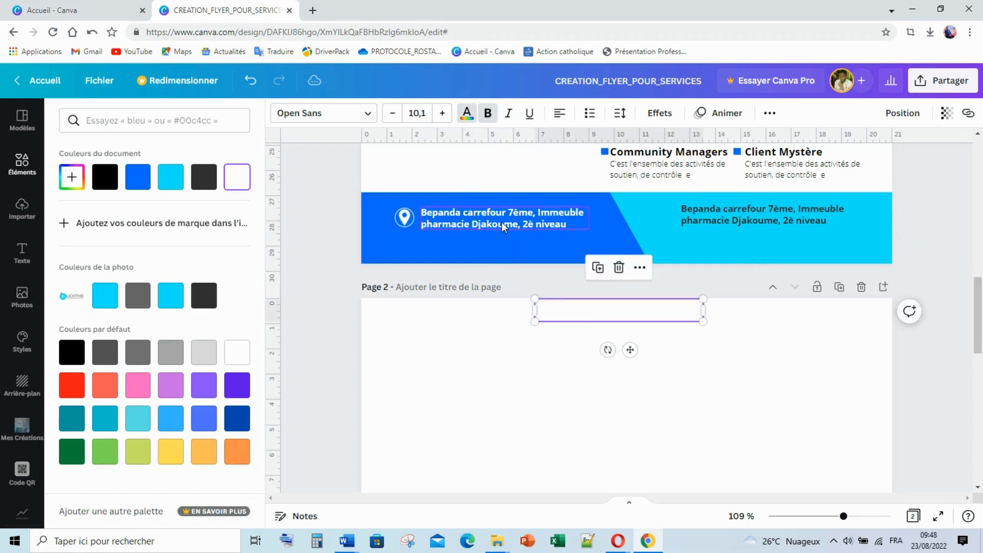
left_click_drag(573, 319, 463, 254)
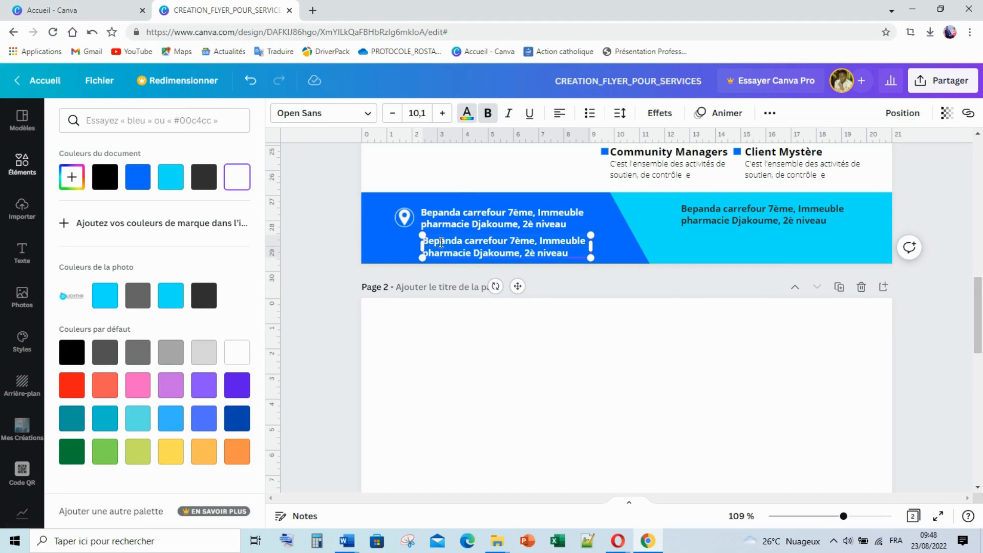
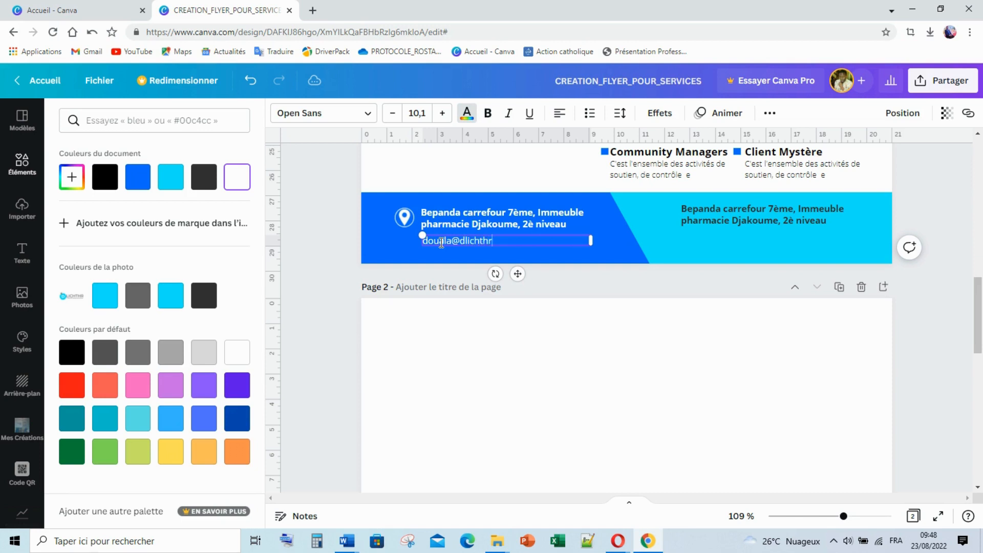
left_click(471, 239)
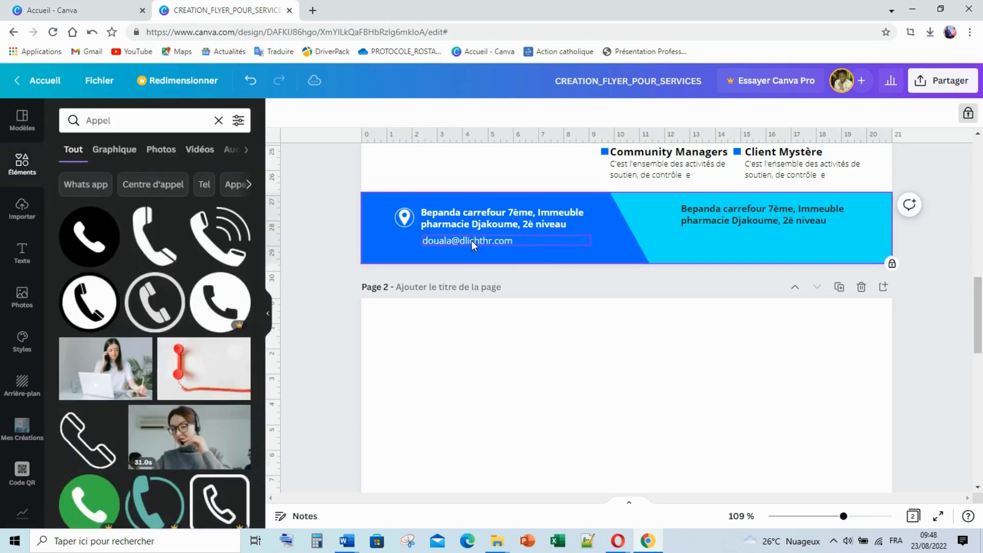
Add a website line under the e-mail and make the e-mail line bold
key("ctrl+v")
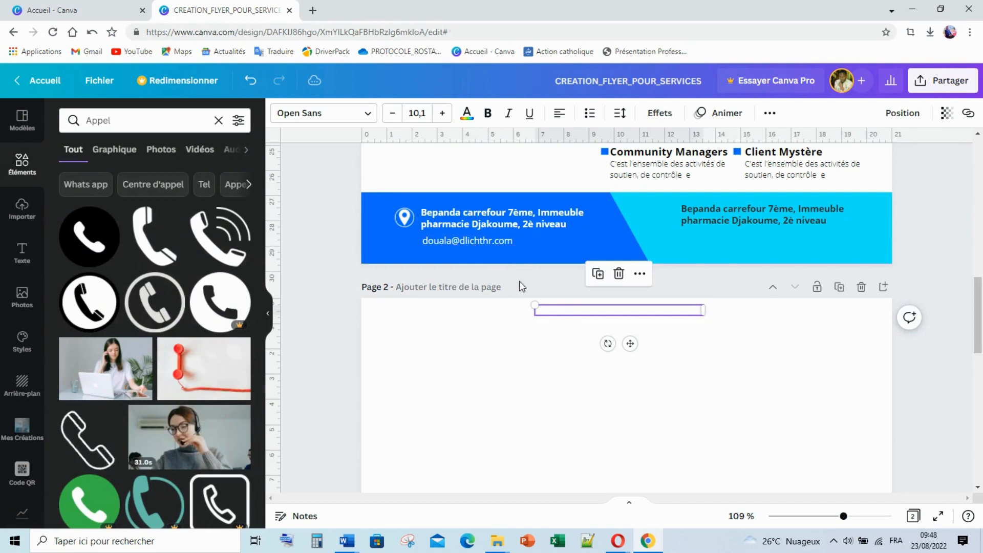
left_click_drag(556, 310, 449, 257)
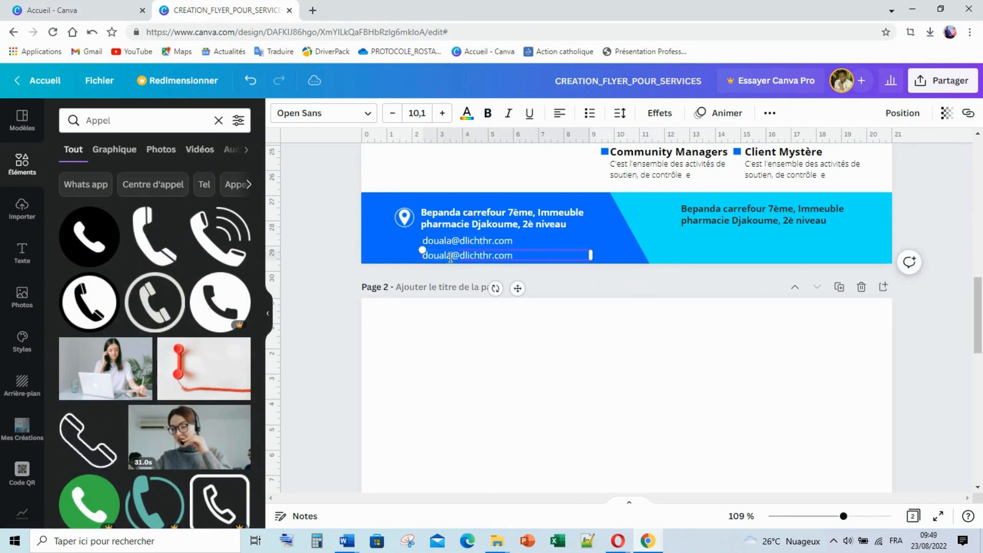
double_click(452, 257)
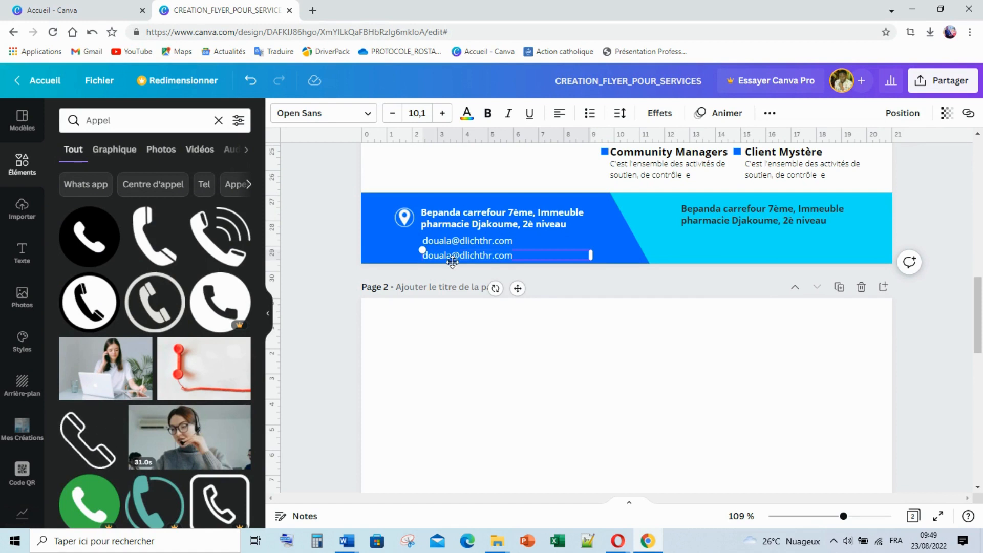
key("ctrl+a")
type("www")
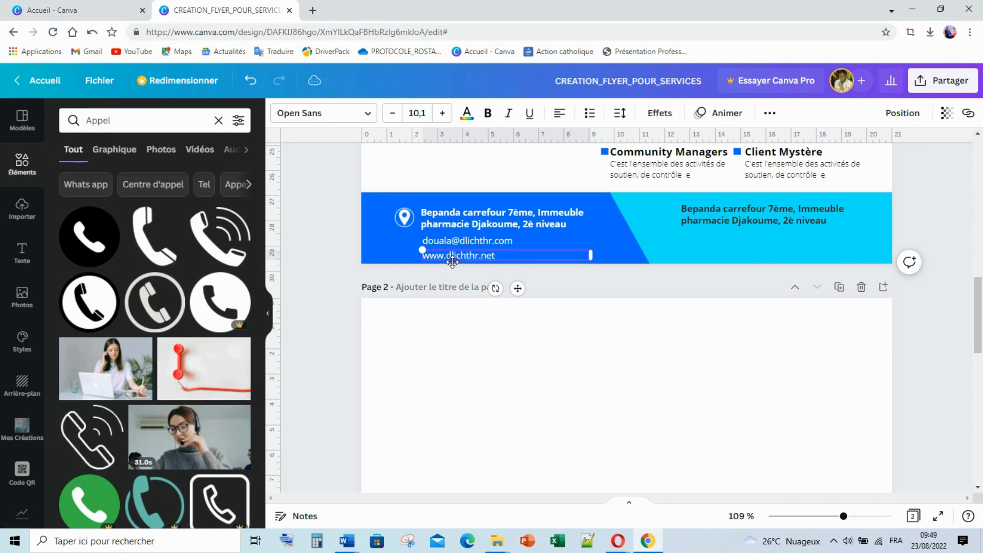
left_click(469, 245)
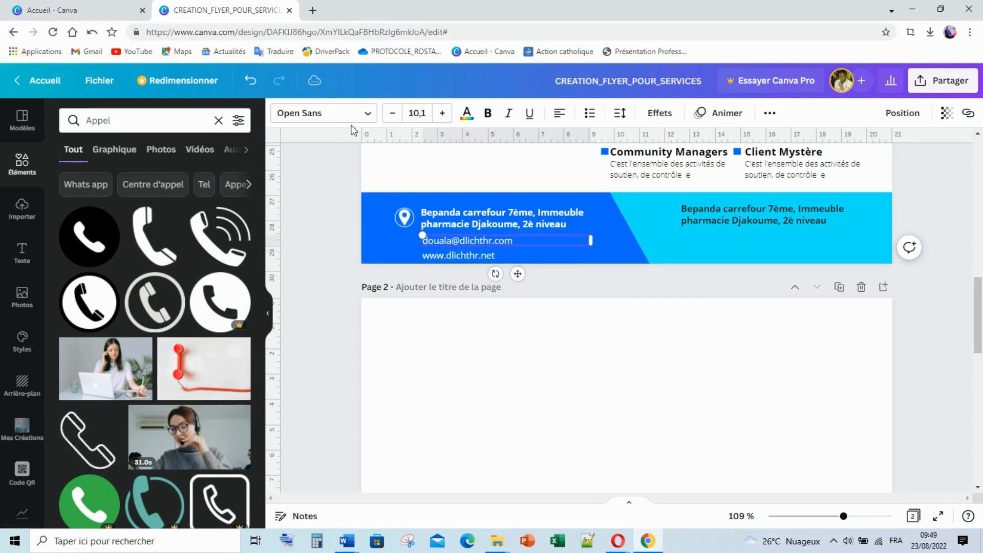
left_click(488, 116)
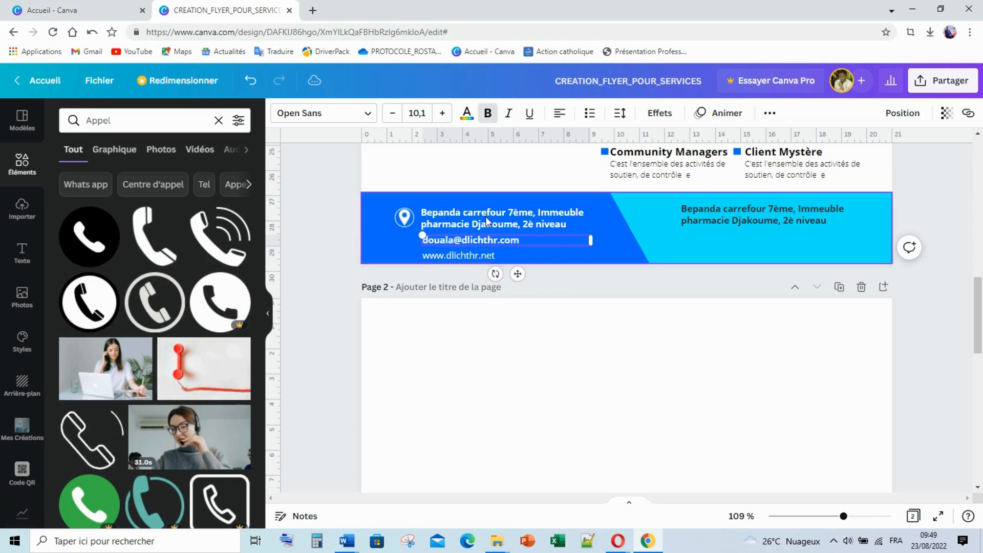
left_click(479, 251)
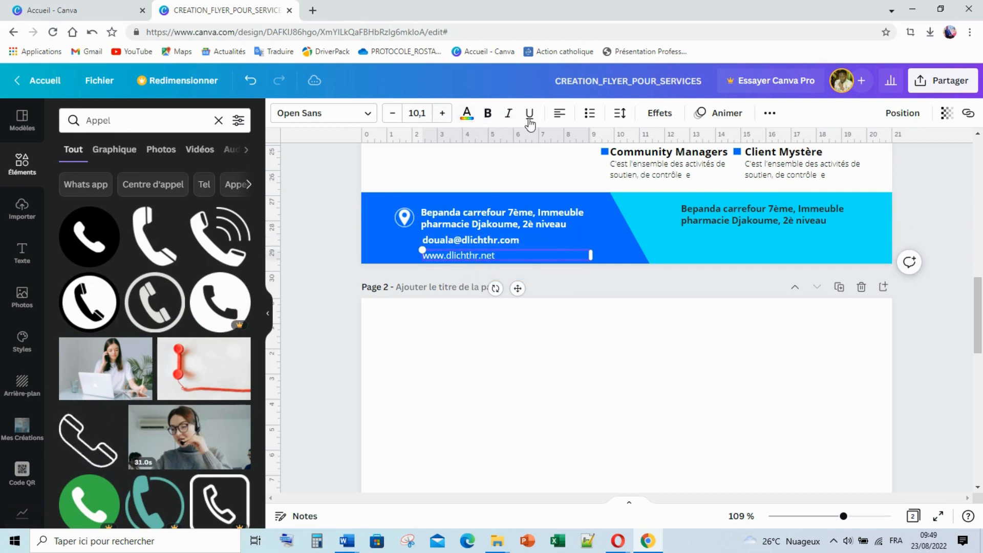
left_click(346, 250)
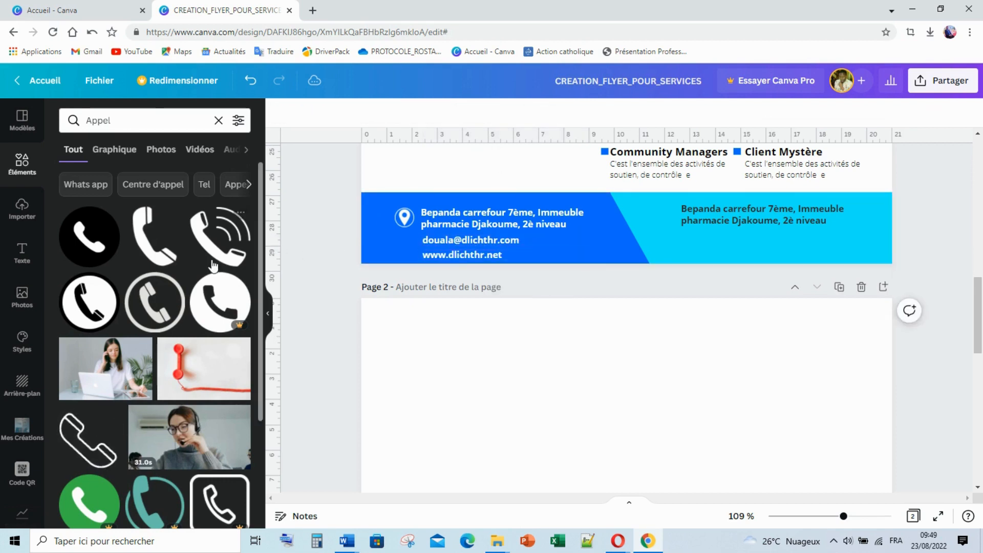
Add a black phone icon from the Appel results, shrink it and place it on the cyan footer
left_click(206, 311)
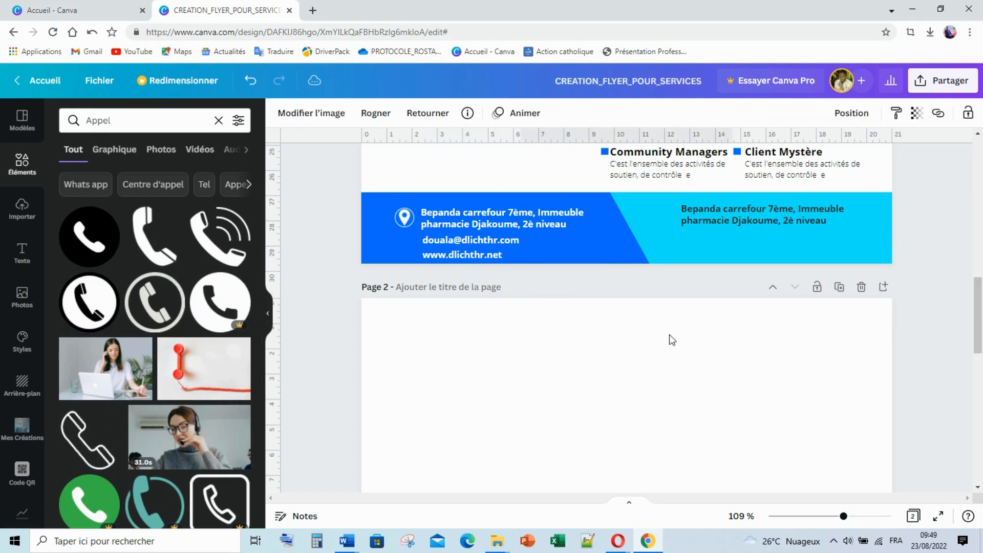
scroll(682, 328, "up", 15)
scroll(683, 327, "down", 15)
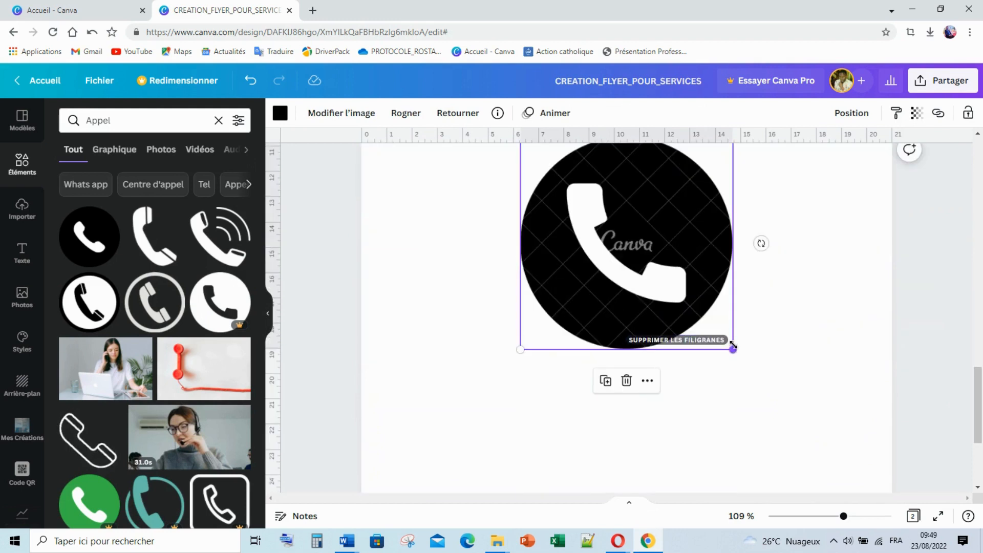
left_click_drag(733, 345, 572, 195)
scroll(665, 298, "up", 4)
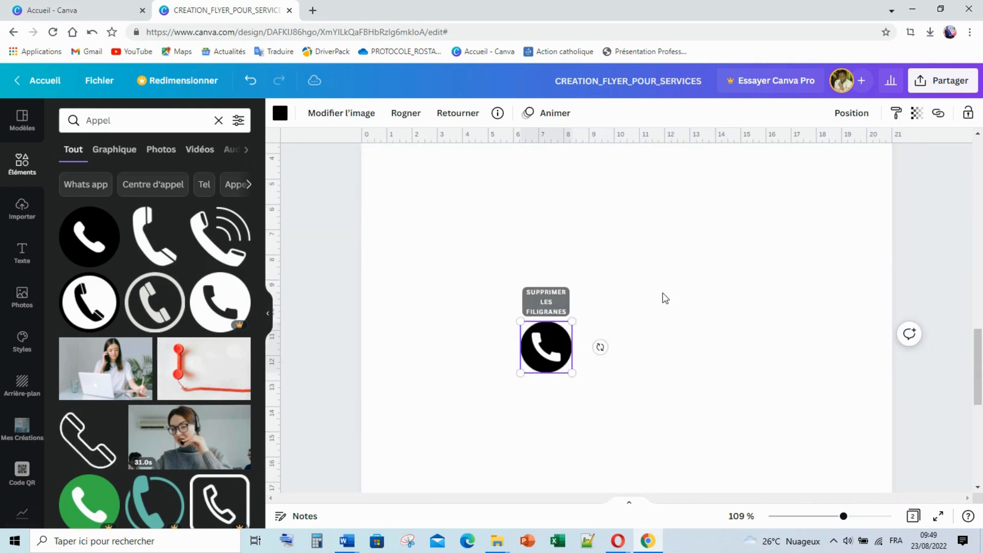
left_click_drag(572, 369, 544, 345)
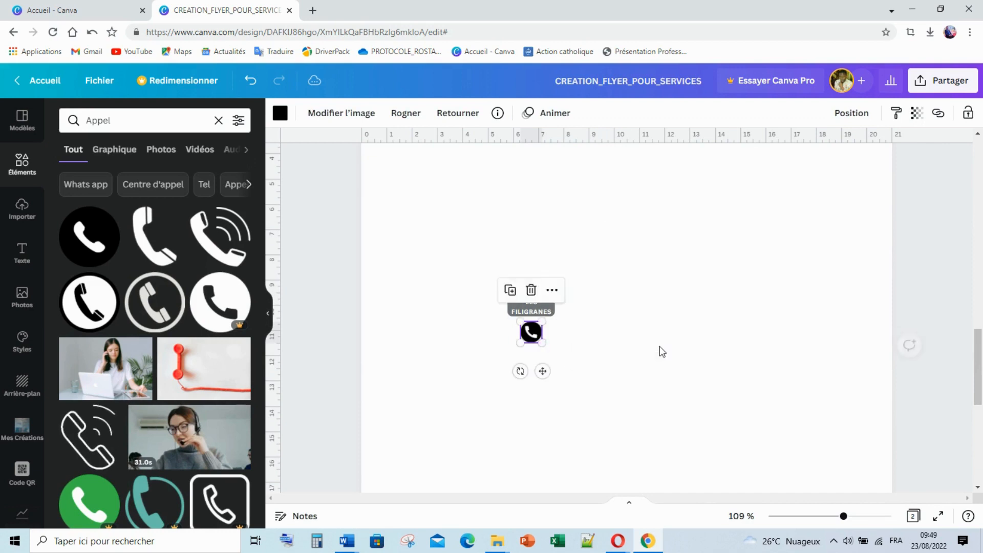
scroll(551, 428, "up", 3)
scroll(590, 433, "down", 2)
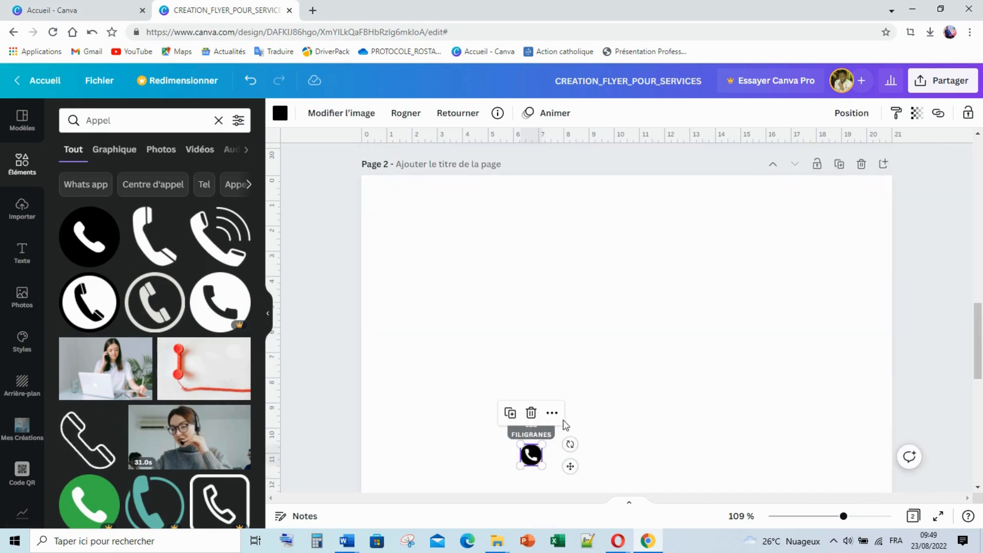
left_click_drag(525, 457, 461, 239)
scroll(511, 349, "up", 2)
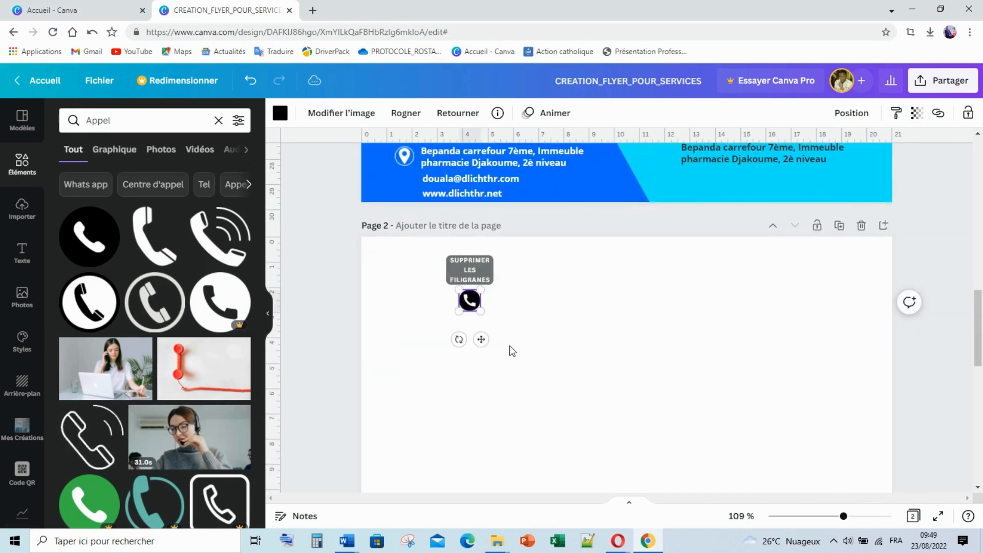
left_click_drag(472, 304, 657, 157)
left_click(458, 289)
scroll(607, 270, "up", 2)
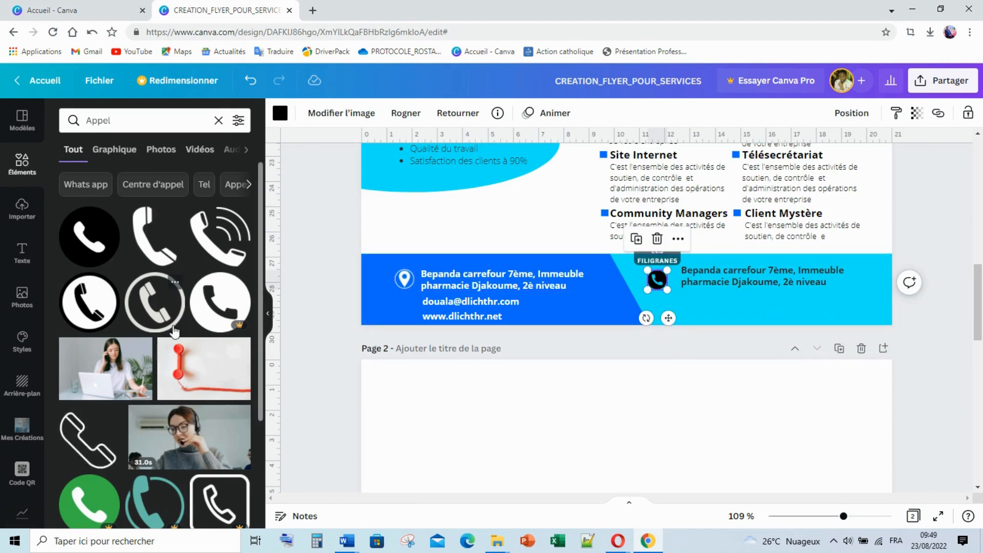
Search Elements for 'Mail', then for 'Site Web' icons
left_click(74, 120)
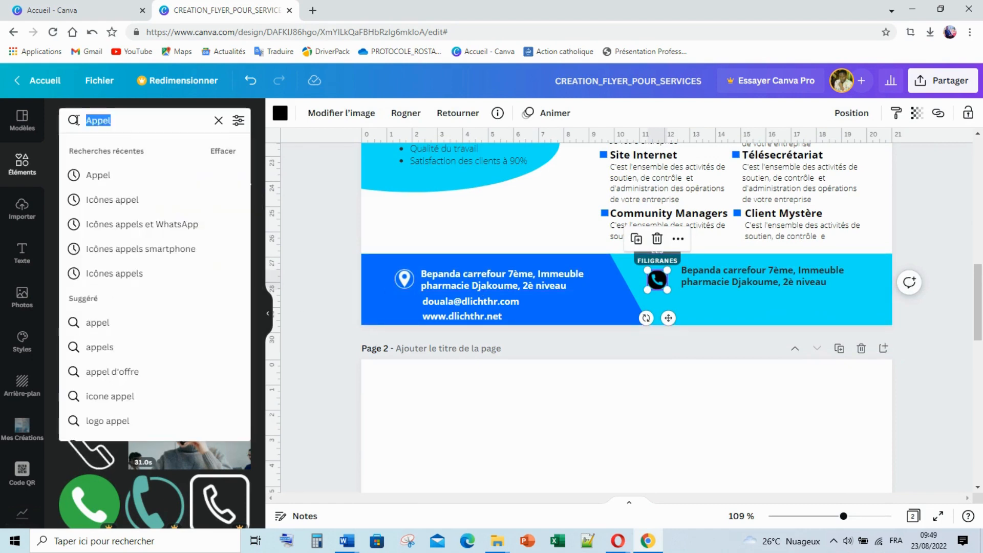
type("Mail")
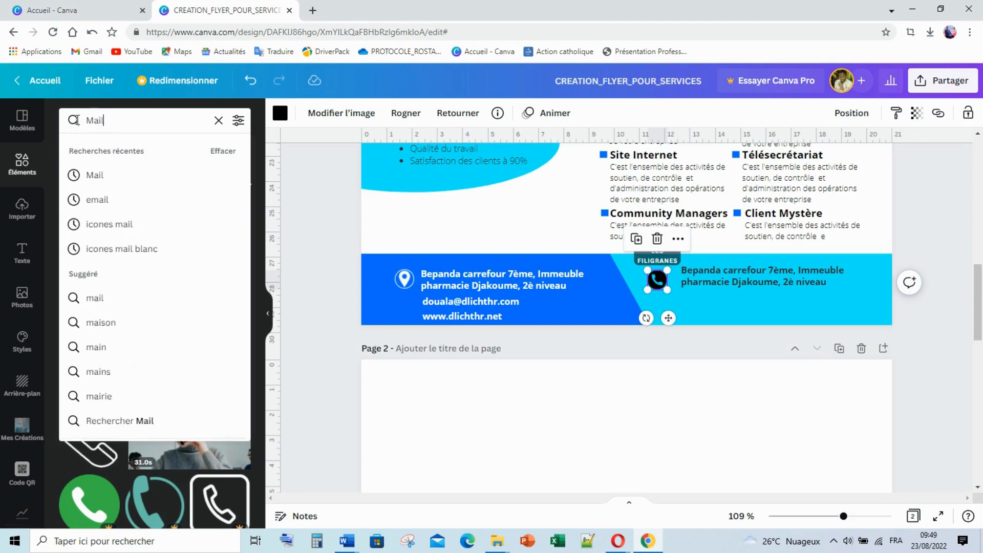
key("Return")
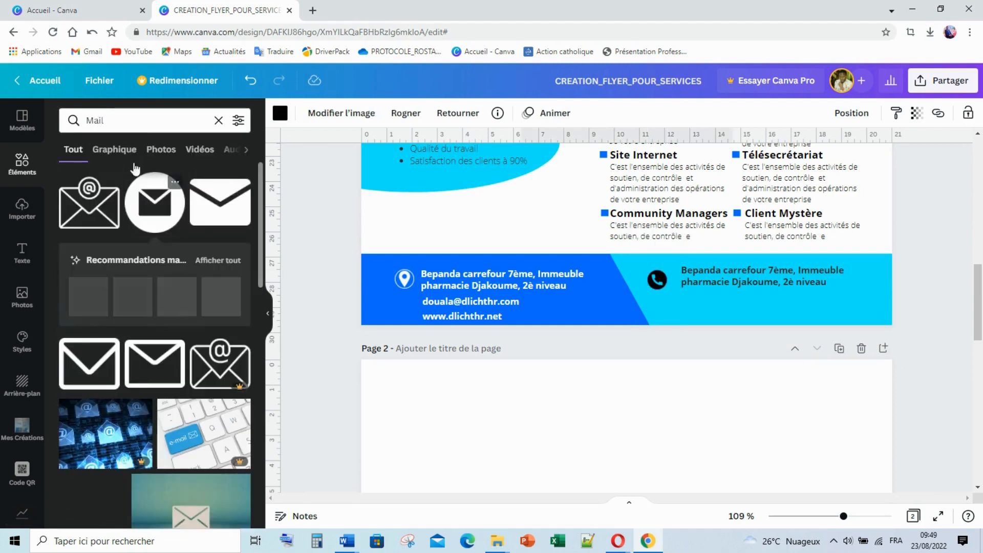
left_click(157, 114)
type("Site")
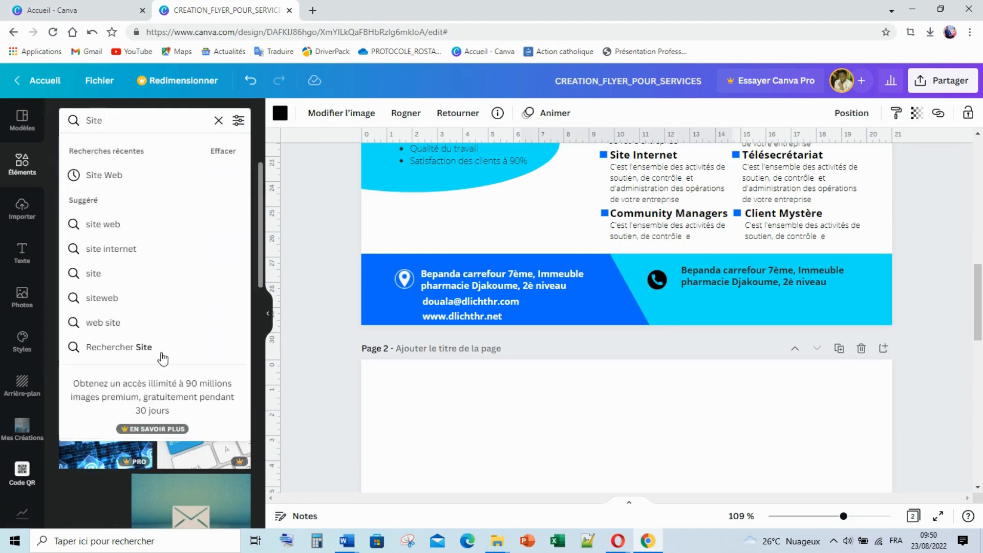
left_click(172, 177)
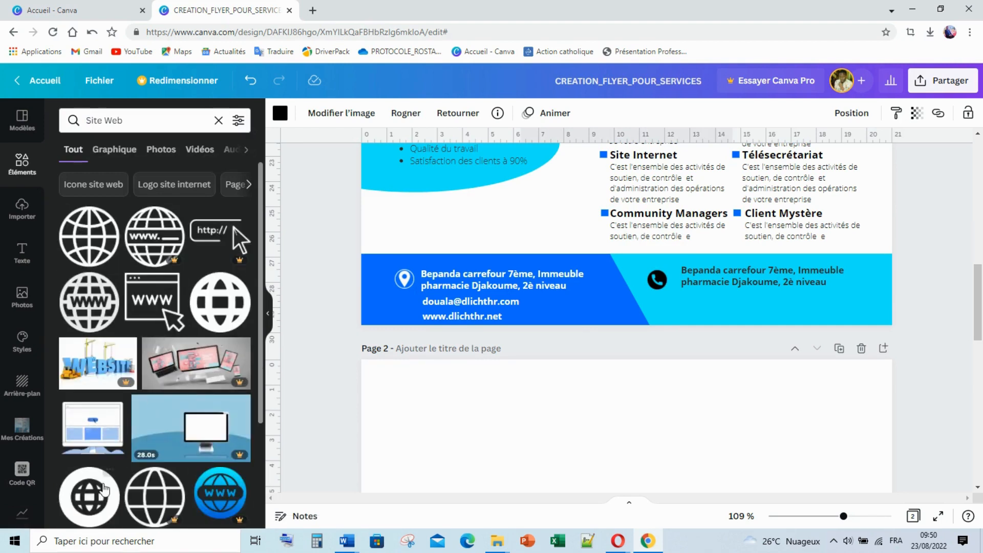
Shrink the globe icon and move it over the footer, undoing an accidental intro-text move
scroll(601, 393, "down", 5)
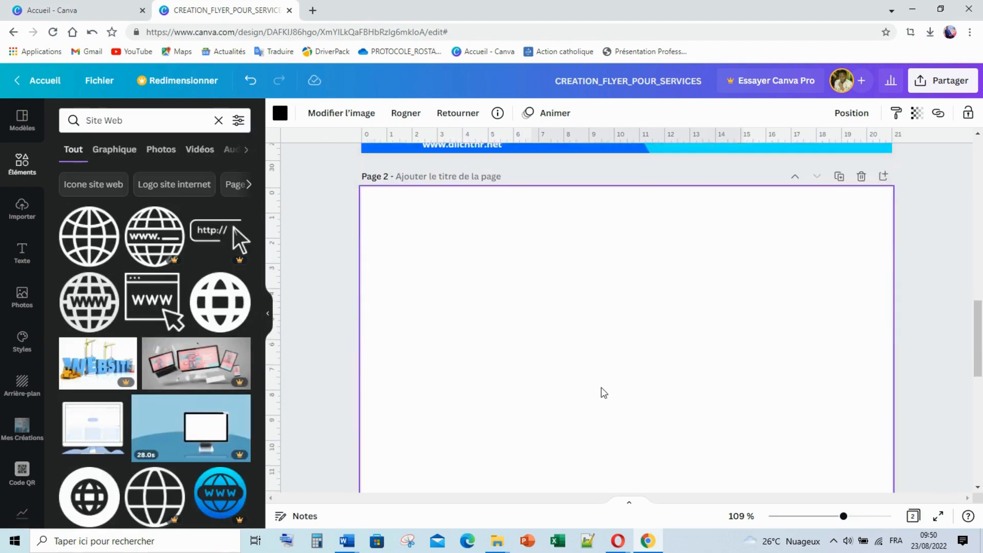
scroll(601, 393, "down", 3)
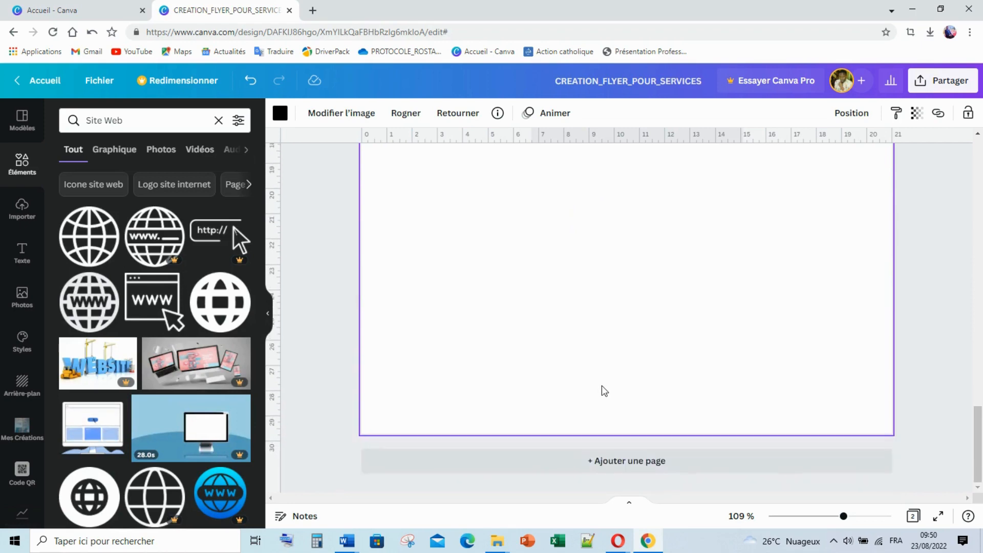
scroll(604, 389, "up", 15)
scroll(604, 388, "down", 5)
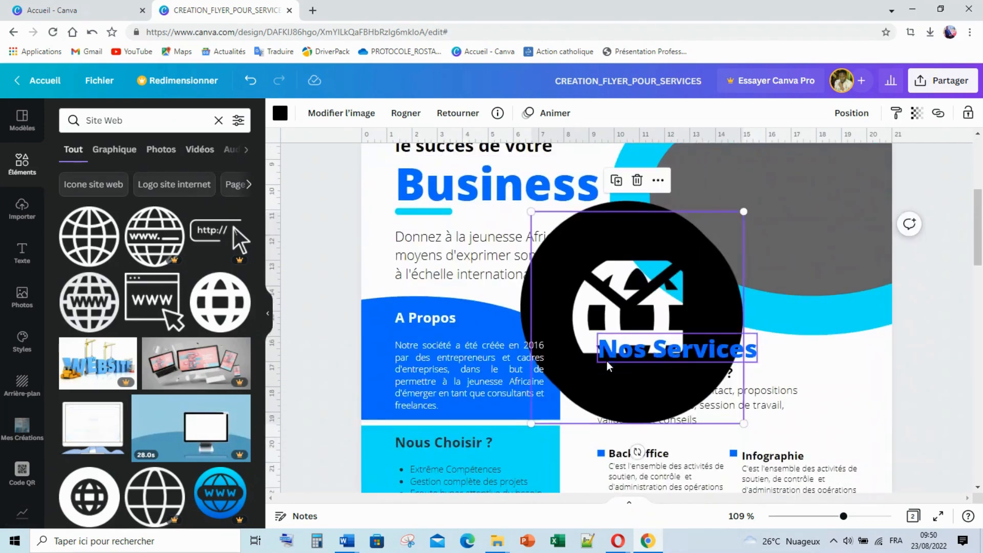
left_click_drag(611, 285, 567, 431)
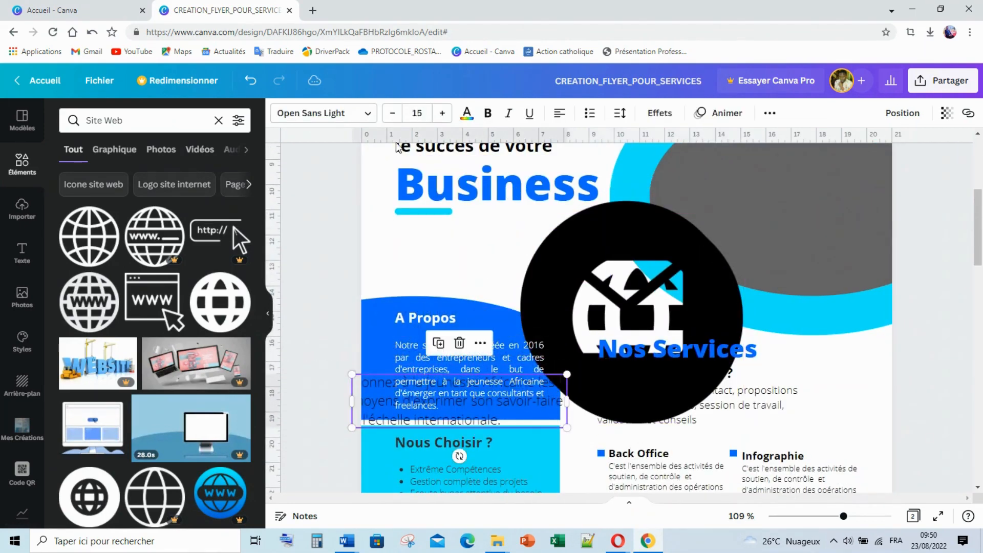
left_click(250, 86)
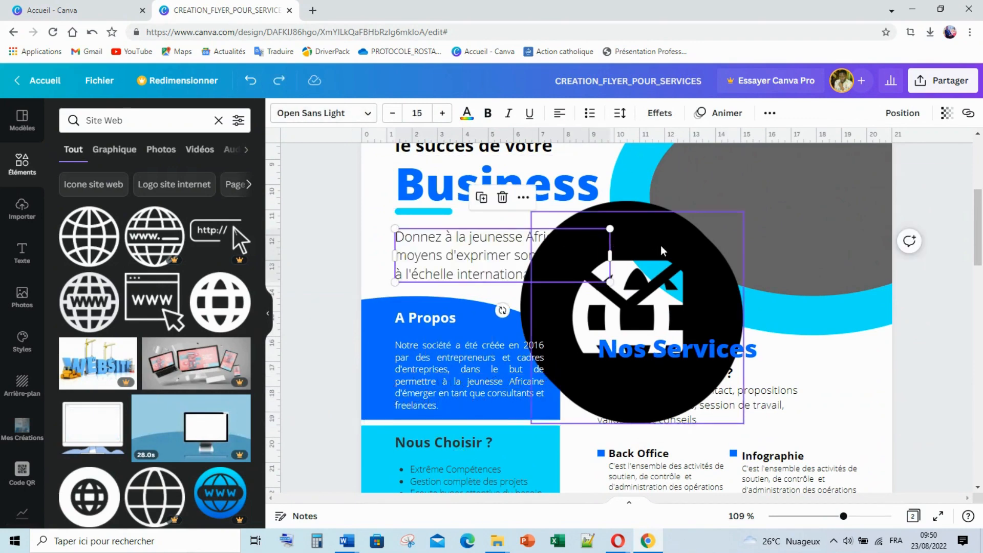
left_click_drag(675, 264, 581, 385)
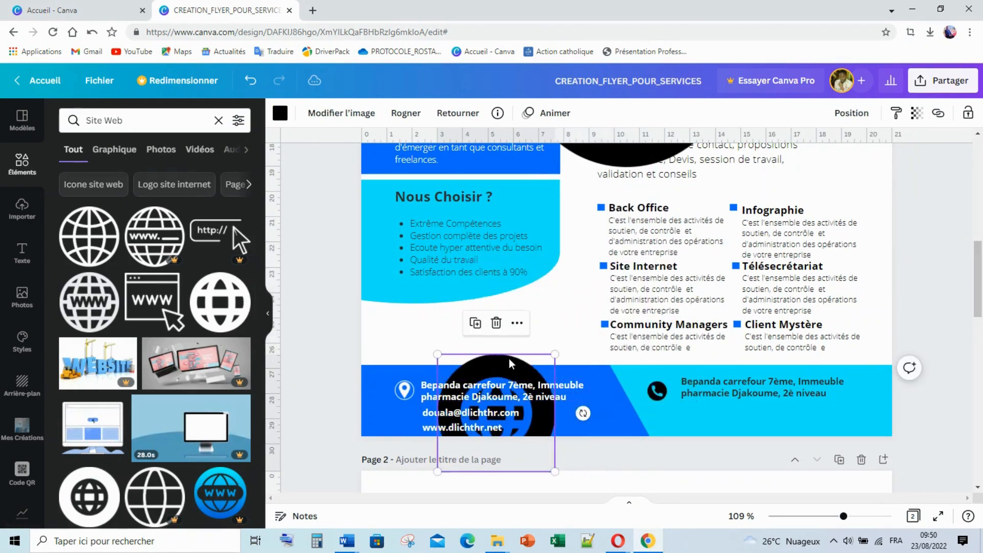
left_click_drag(510, 360, 585, 320)
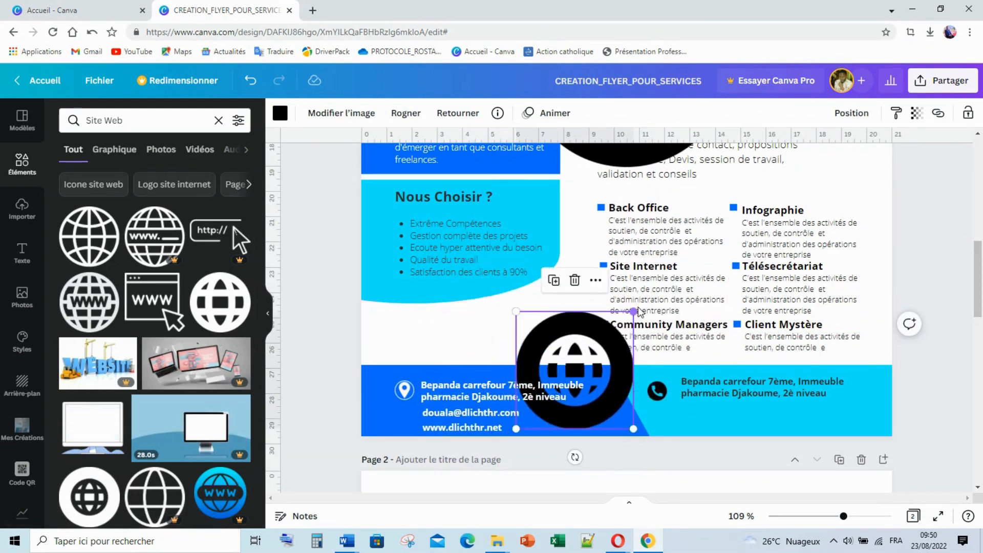
left_click_drag(603, 354, 566, 379)
Resize the globe to 0.7 by 0.7 and place it beside the e-mail line
scroll(539, 313, "down", 2)
scroll(539, 312, "down", 2)
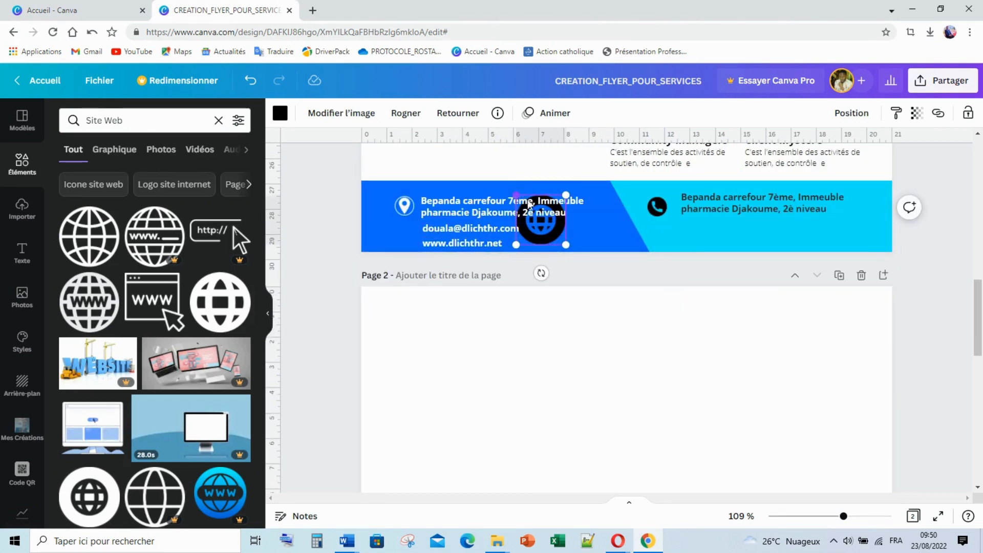
left_click_drag(516, 195, 551, 219)
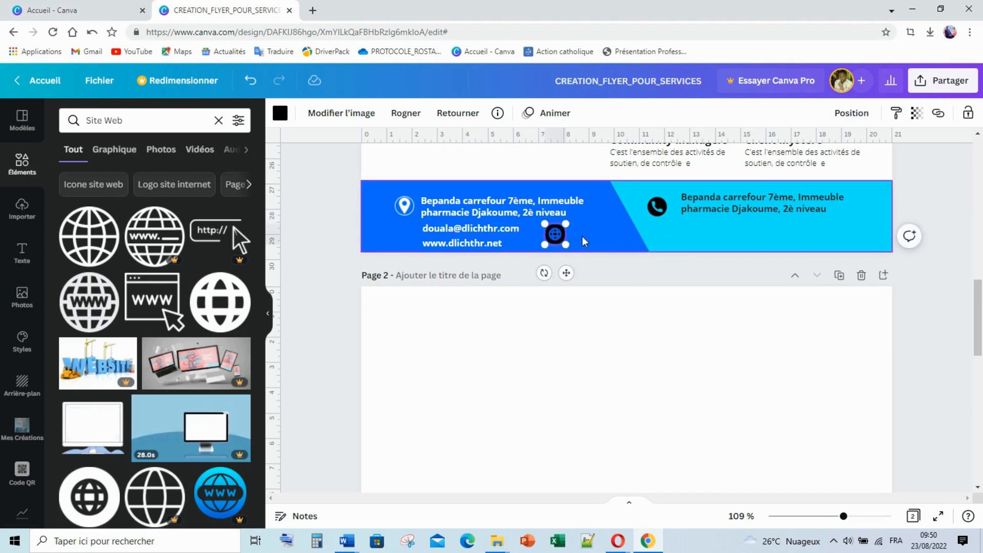
left_click(581, 236)
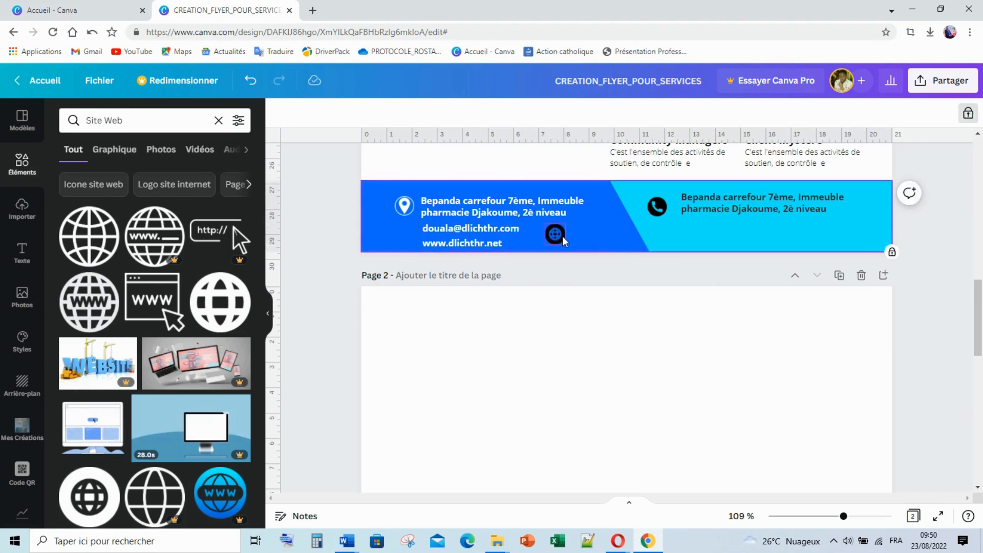
left_click_drag(563, 238, 419, 238)
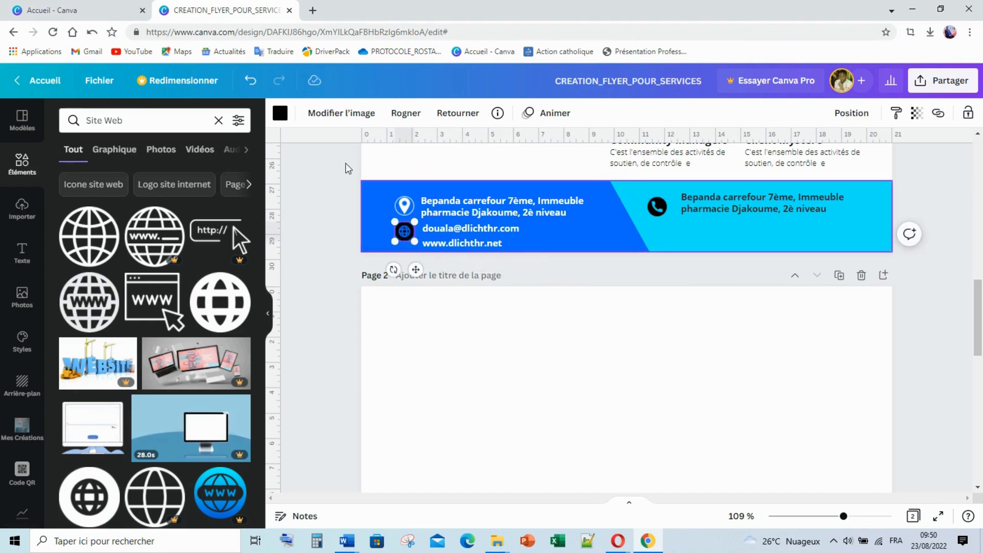
left_click(280, 113)
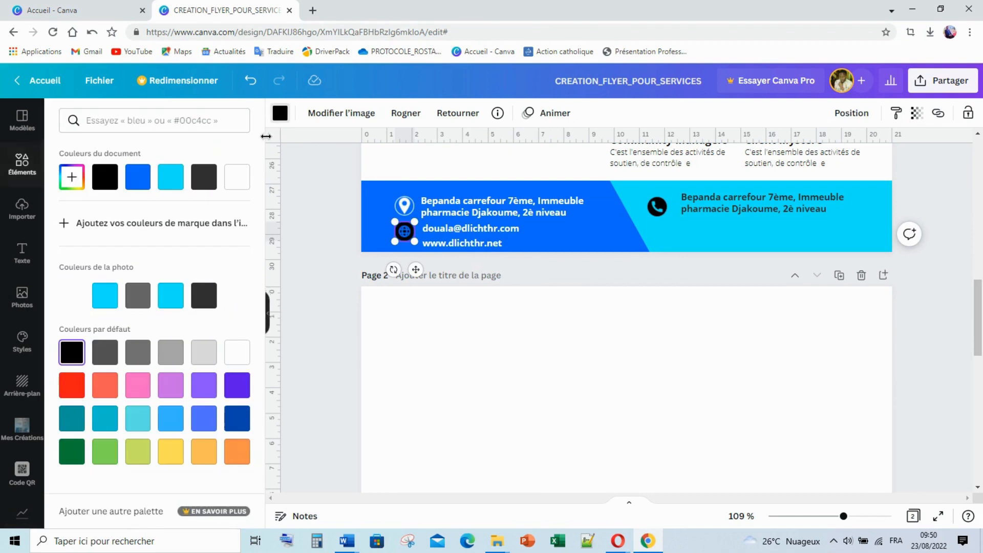
Make the globe icon white and nudge it into alignment
left_click(241, 181)
left_click(583, 294)
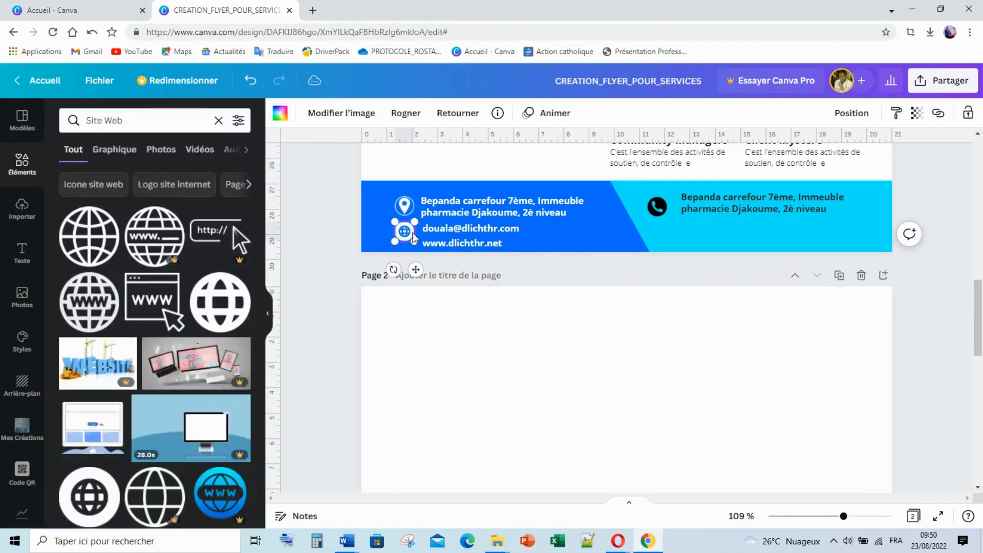
left_click_drag(406, 231, 409, 195)
Shrink the mail envelope icon and place it between the pin and globe
left_click(411, 209)
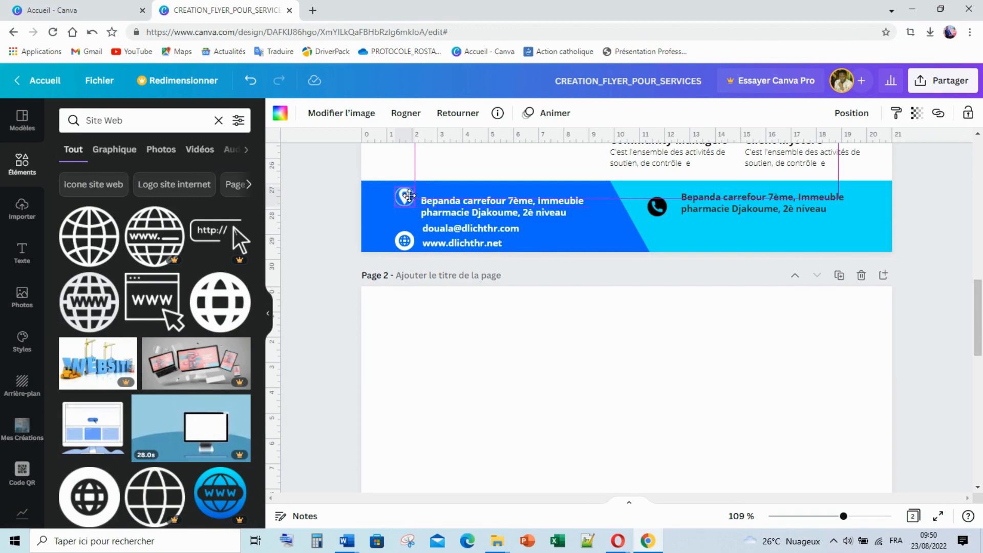
scroll(530, 245, "up", 5)
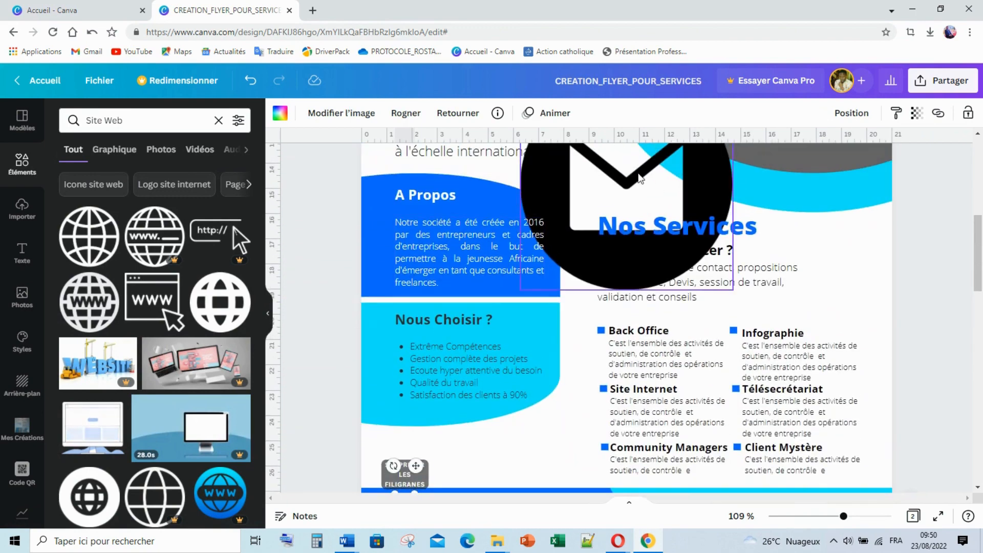
left_click_drag(629, 175, 553, 387)
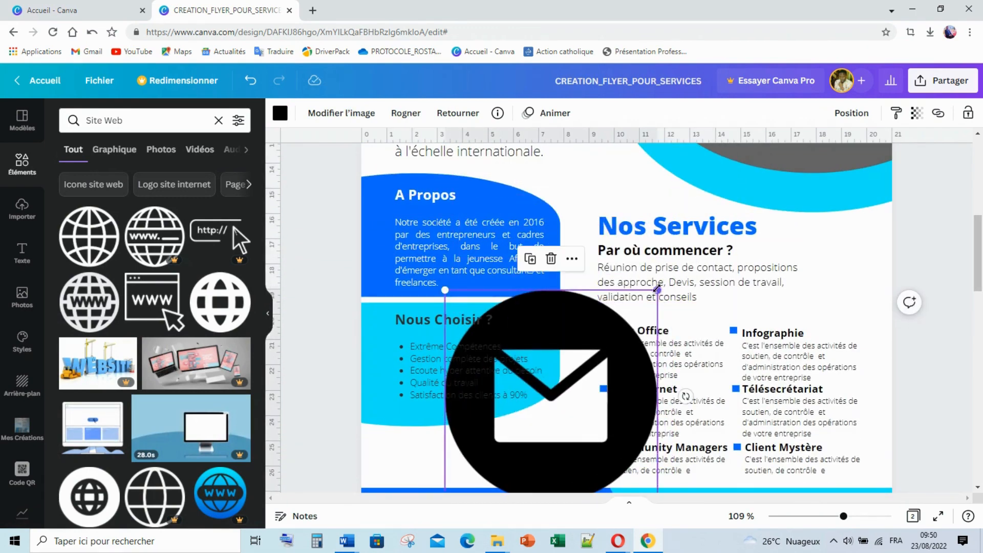
left_click_drag(657, 291, 471, 477)
scroll(489, 293, "down", 3)
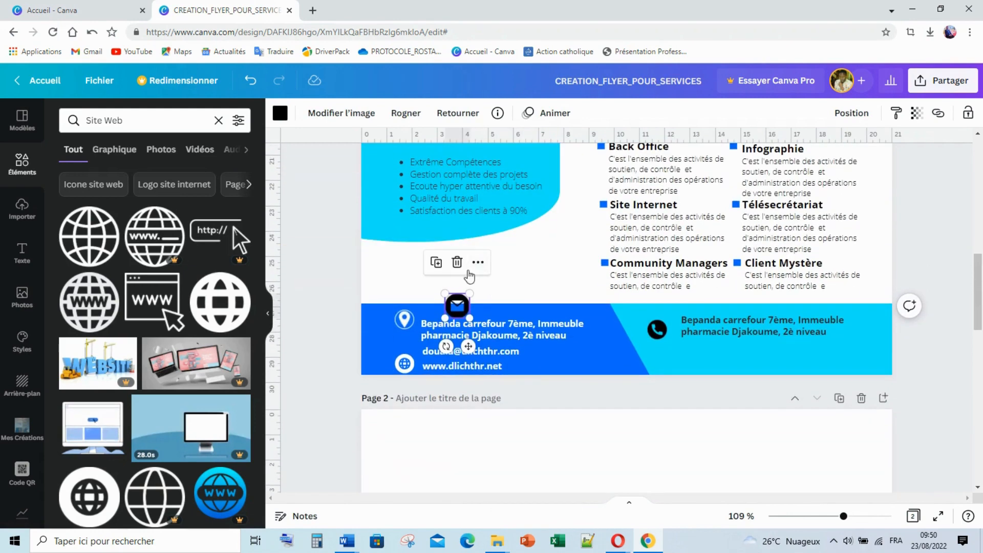
left_click_drag(451, 311, 416, 334)
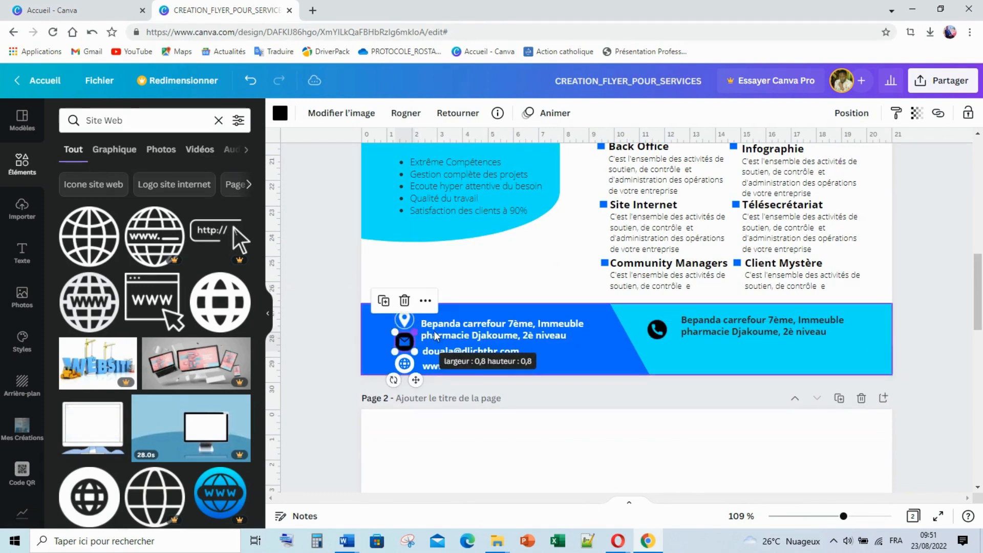
left_click(600, 300)
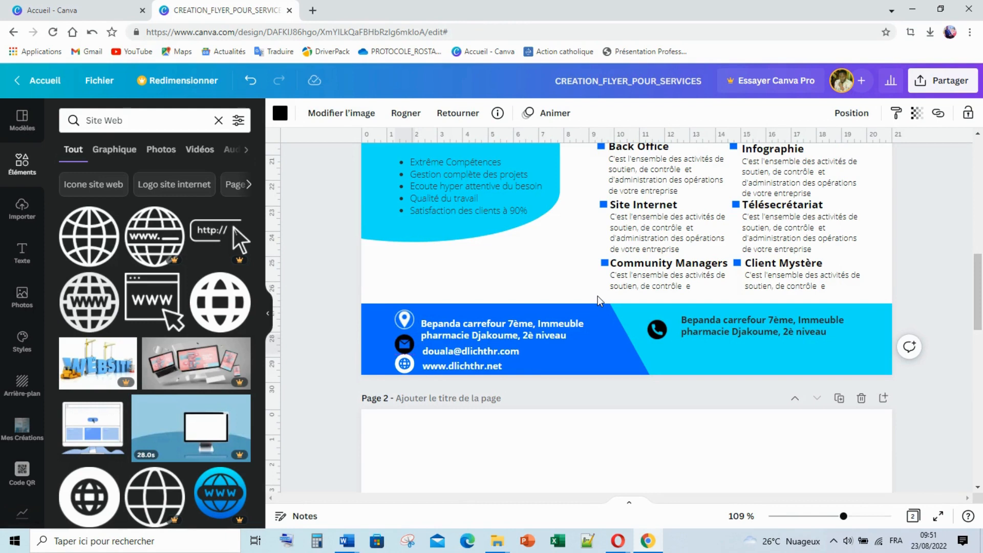
Even out the spacing of the pin and mail icons in the footer column
left_click(307, 312)
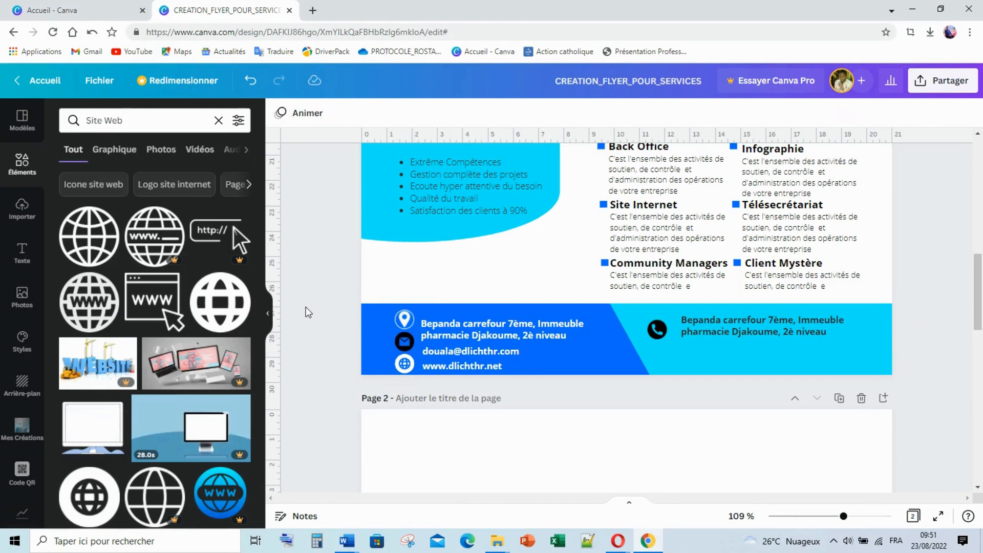
left_click(405, 319)
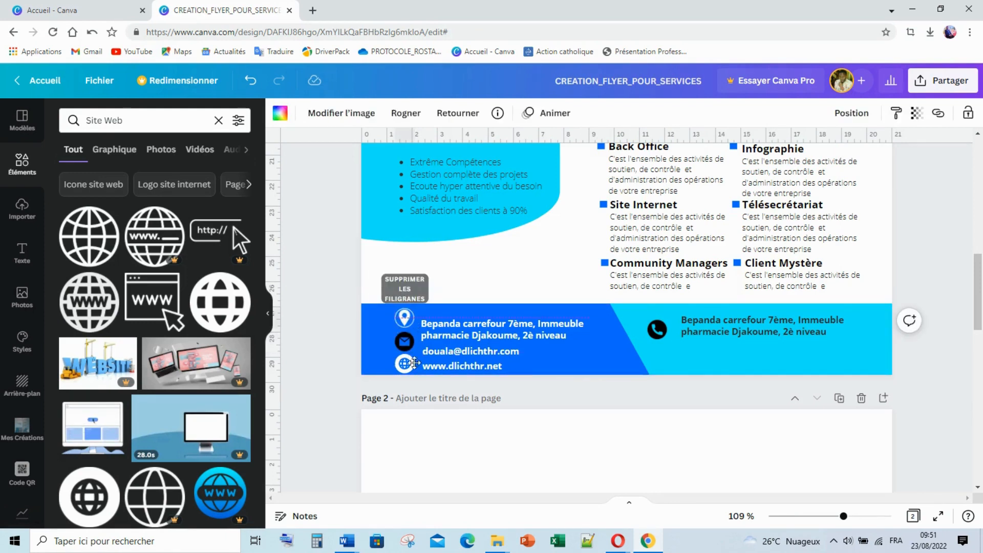
left_click_drag(415, 363, 414, 363)
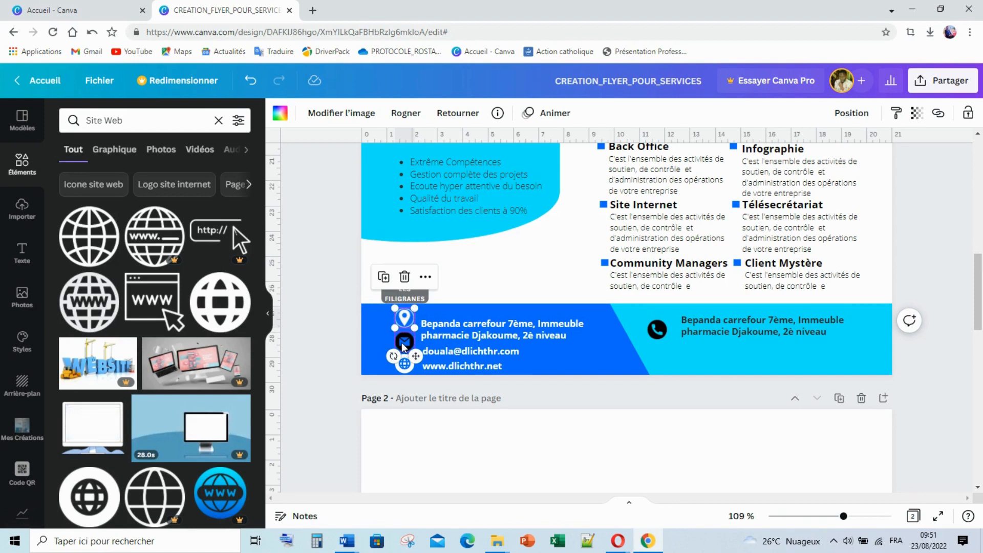
left_click(402, 343)
key("Up")
key("Up")
key("Up")
key("Up")
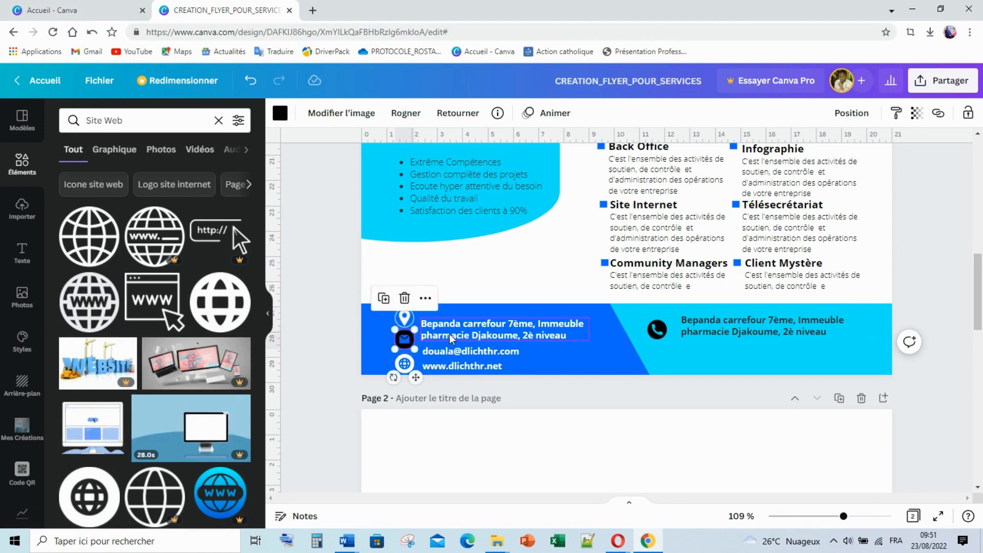
left_click_drag(404, 324, 405, 324)
left_click(343, 330)
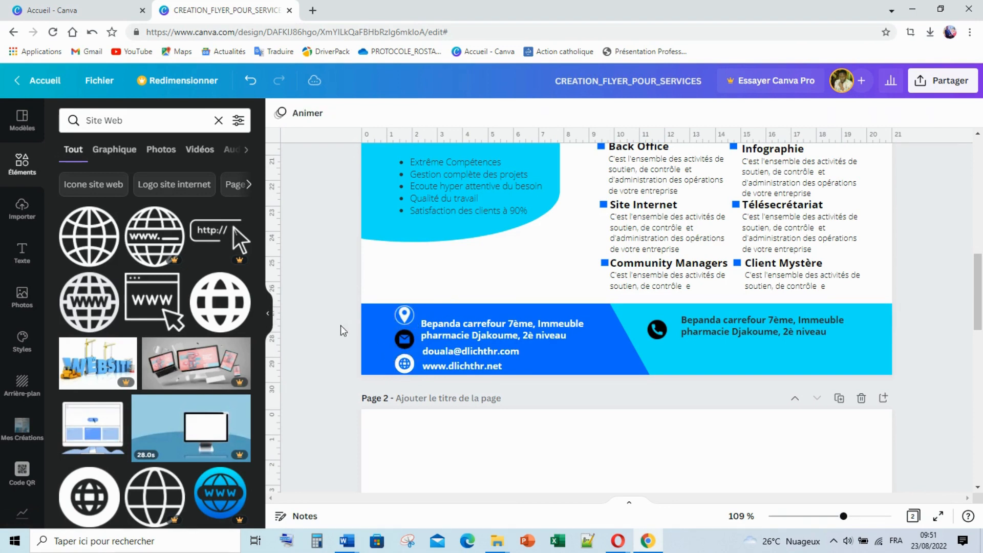
Make the mail icon white and move the address text up beside the pin
left_click(404, 338)
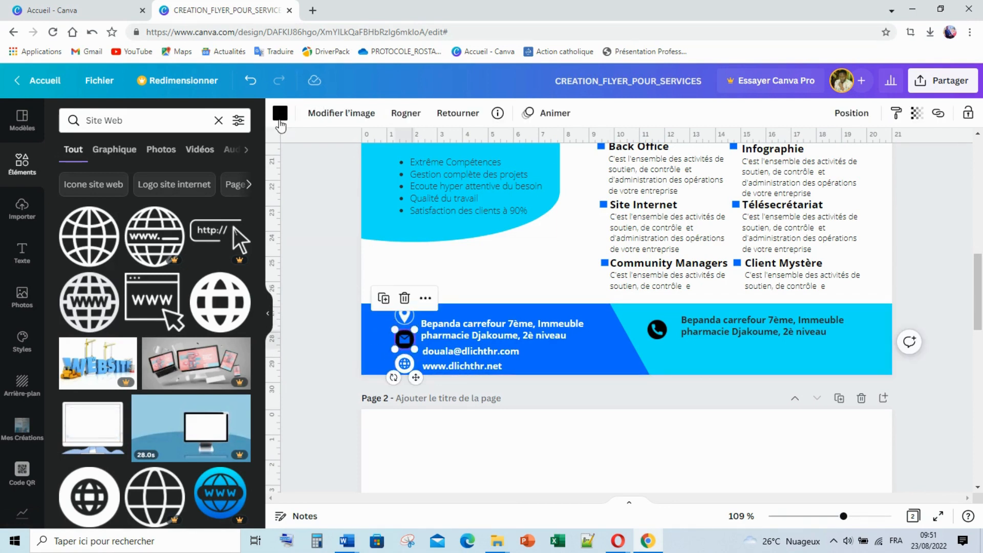
left_click(279, 121)
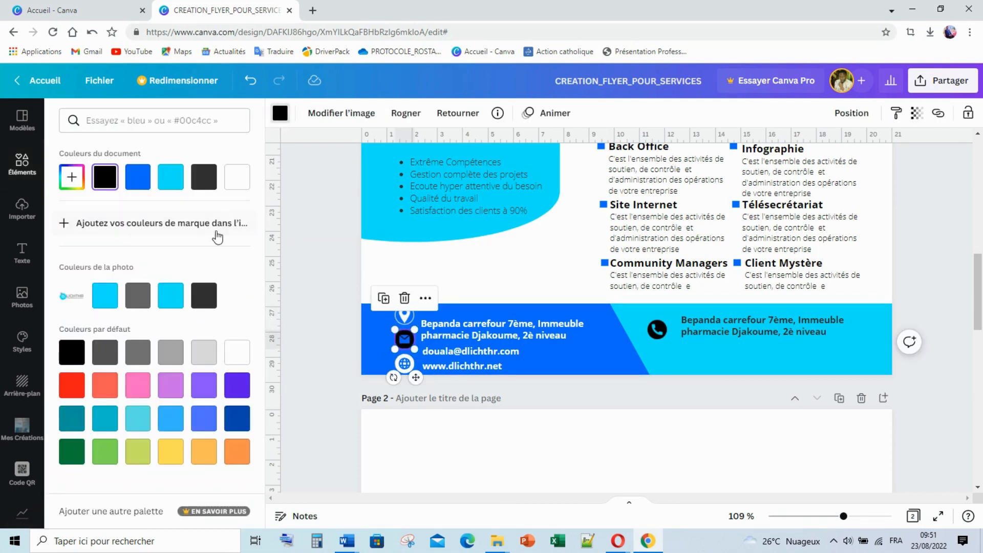
left_click(230, 186)
left_click(324, 327)
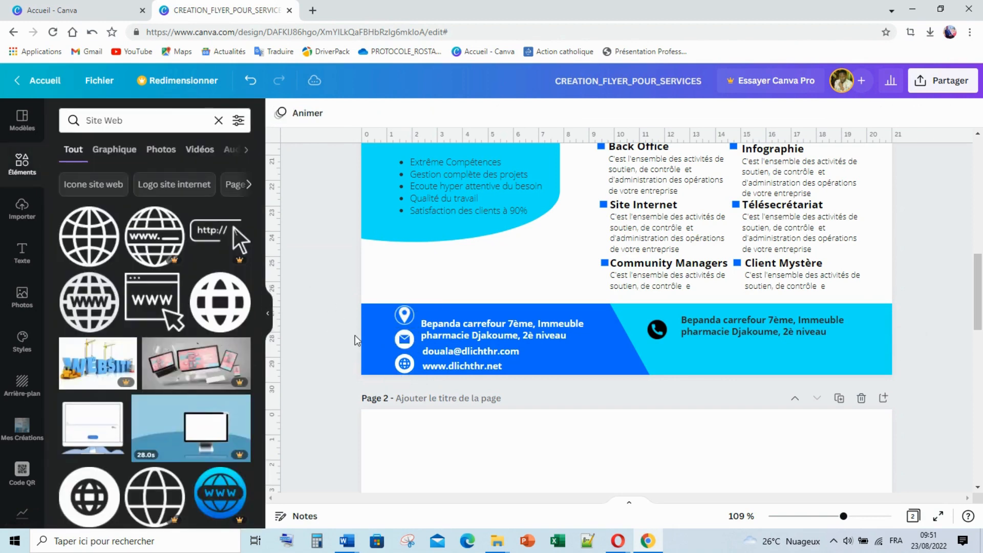
left_click_drag(476, 312, 474, 297)
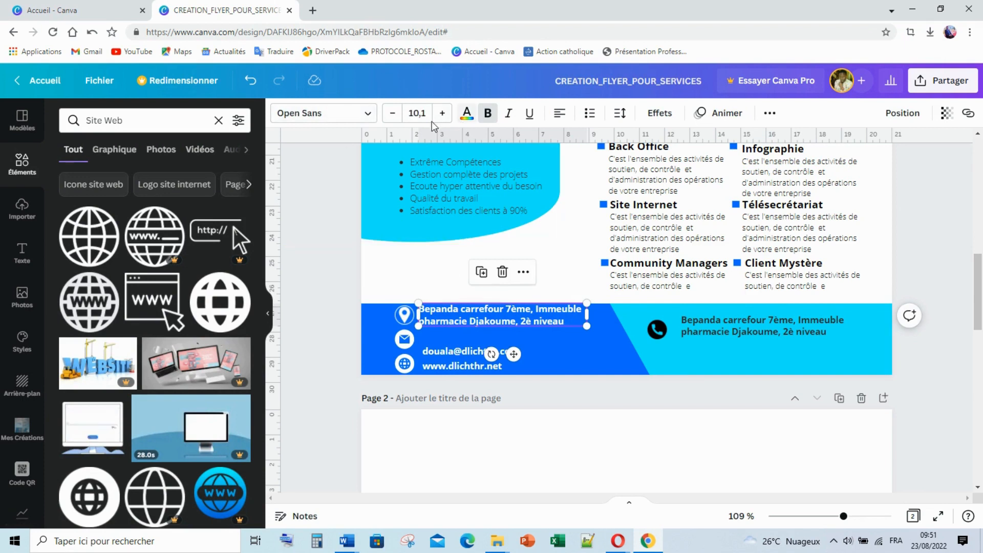
Set the address text to size 9 and widen its box to 7.5 cm
left_click(420, 115)
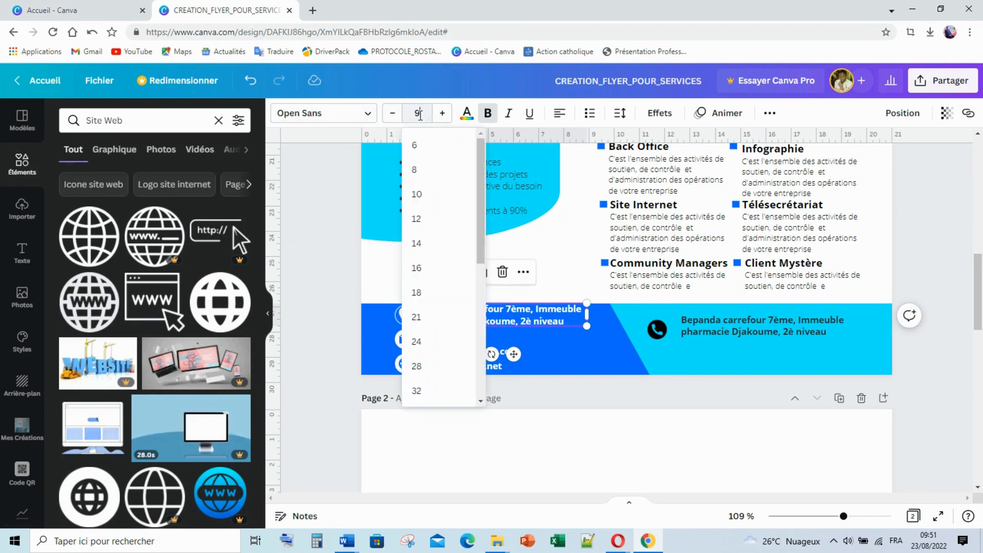
type("9")
key("Return")
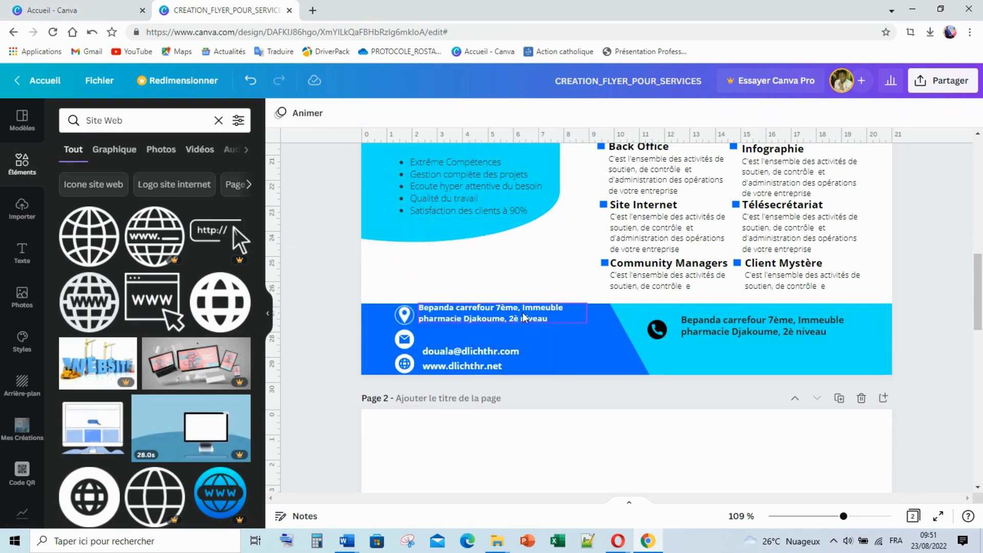
mouse_move(591, 312)
left_mouse_down()
mouse_move(627, 313)
mouse_move(610, 314)
left_mouse_up()
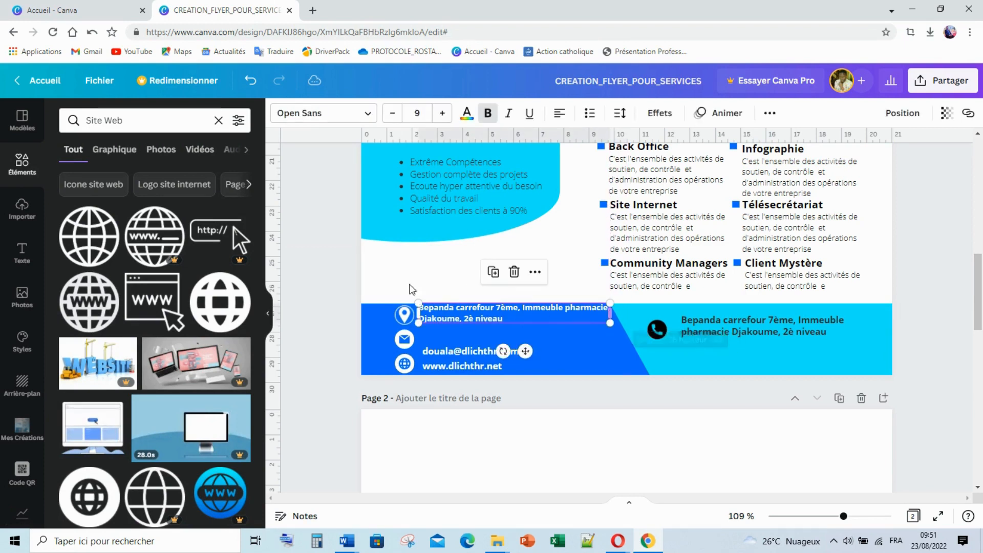
left_click(368, 272)
Align the e-mail and website lines under the address
left_click(465, 314)
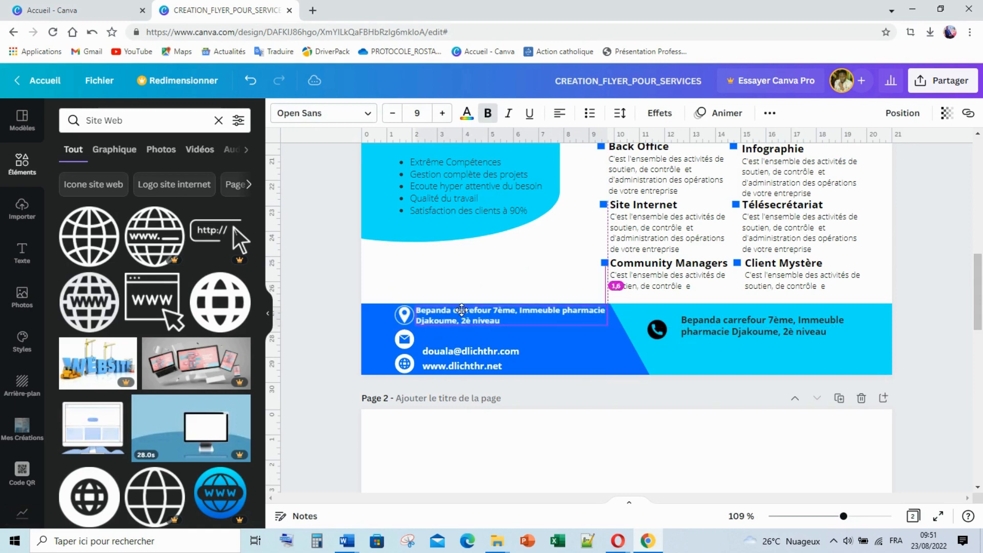
left_click_drag(464, 344, 455, 335)
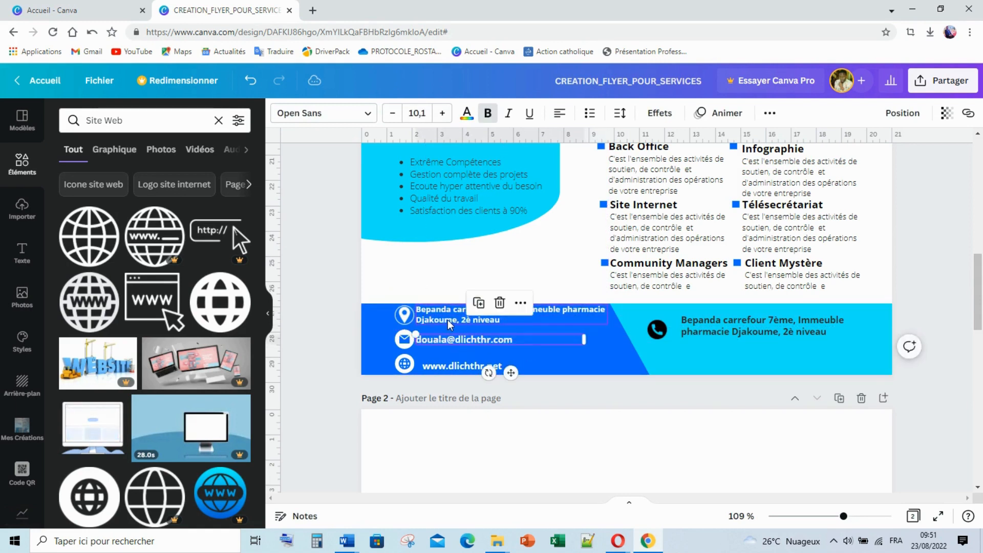
left_click(450, 321)
left_click(447, 340, "shift")
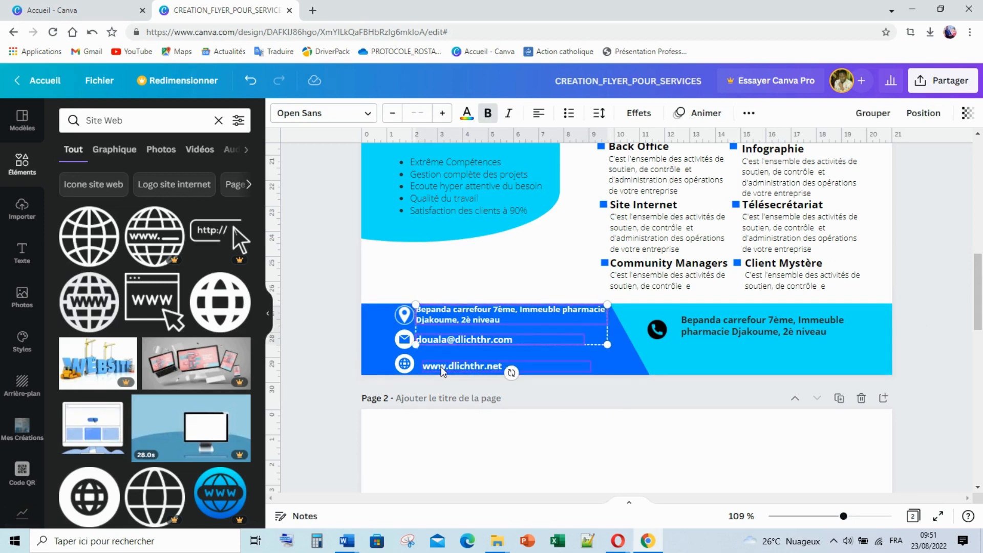
left_click(438, 365, "shift")
left_click(437, 363, "shift")
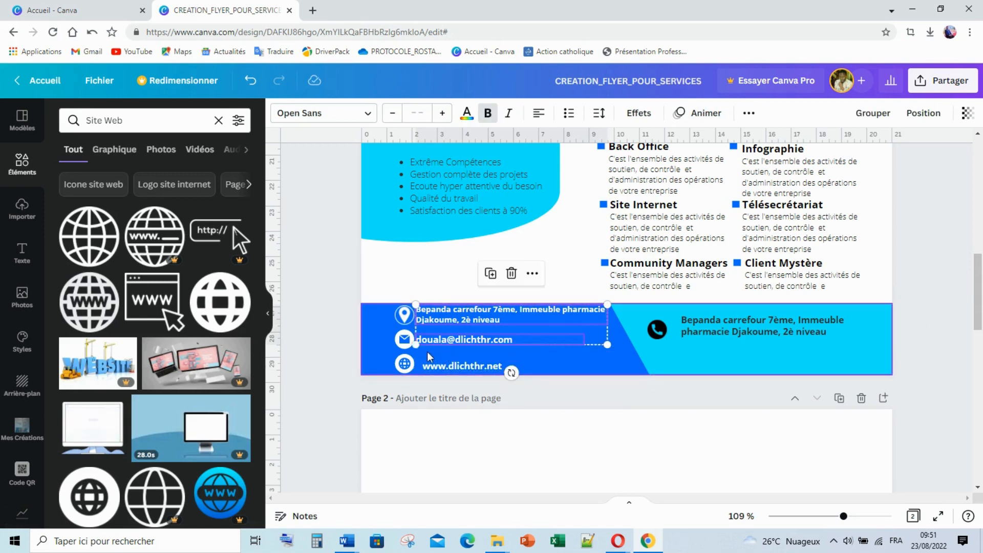
key("Right")
key("Right")
key("Right")
key("Right")
key("Right")
key("Right")
key("Right")
key("Right")
left_click(455, 368)
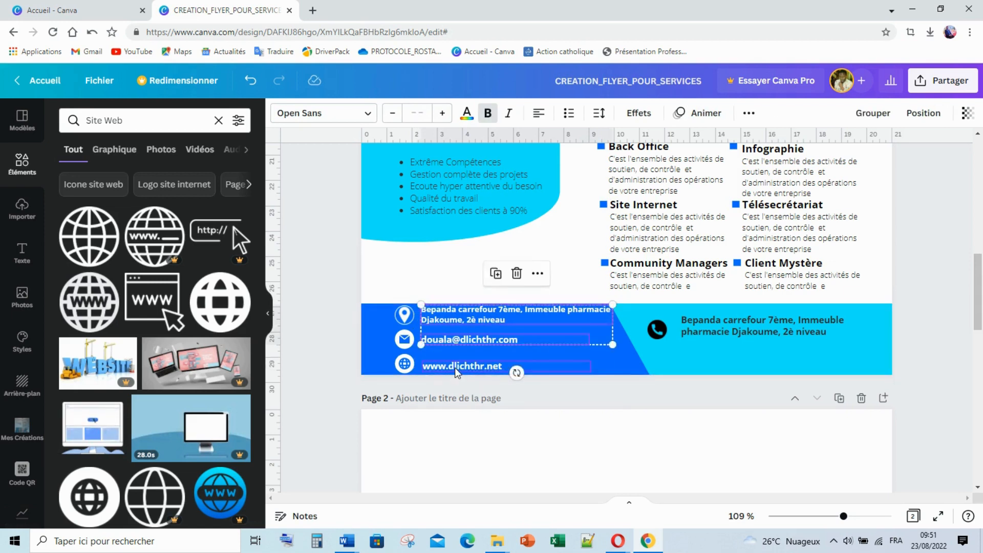
left_click_drag(455, 370, 455, 364)
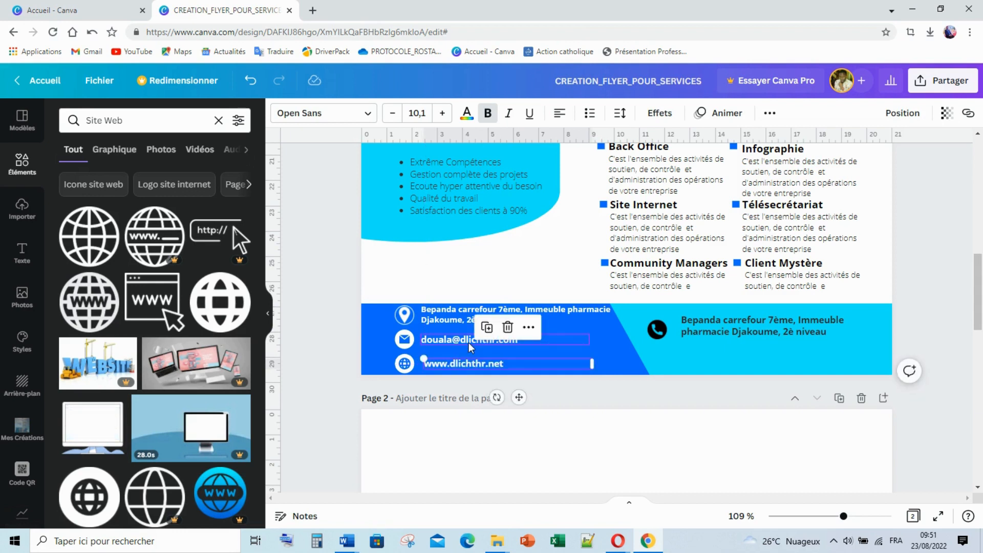
left_click_drag(499, 364, 496, 365)
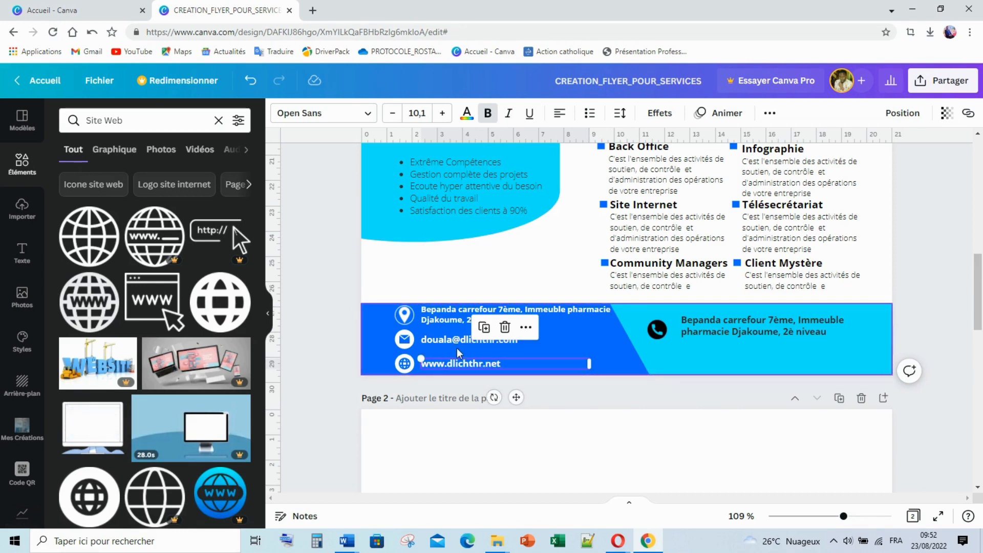
Set the website line to font size 9 and nudge it into place
left_click(421, 114)
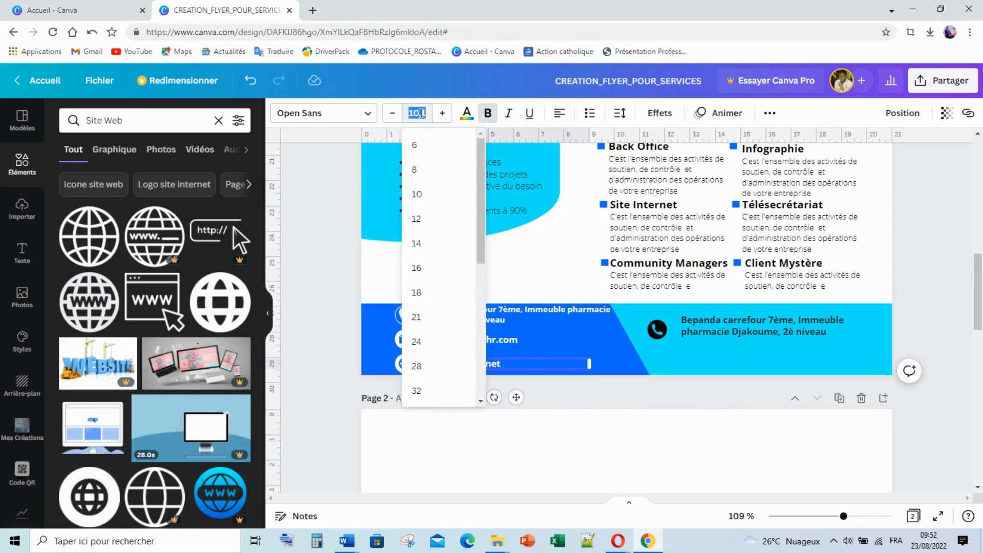
left_click(348, 257)
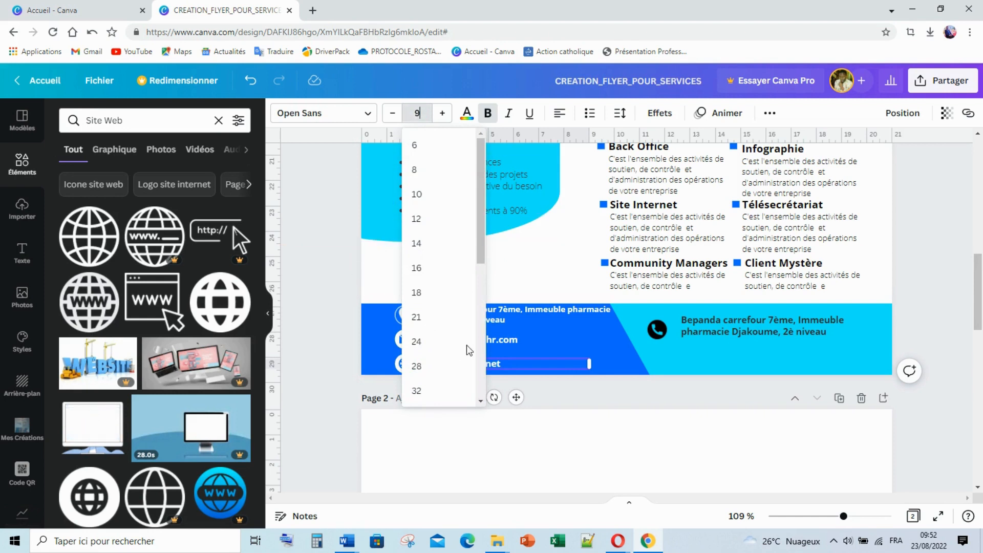
left_click_drag(468, 361, 464, 357)
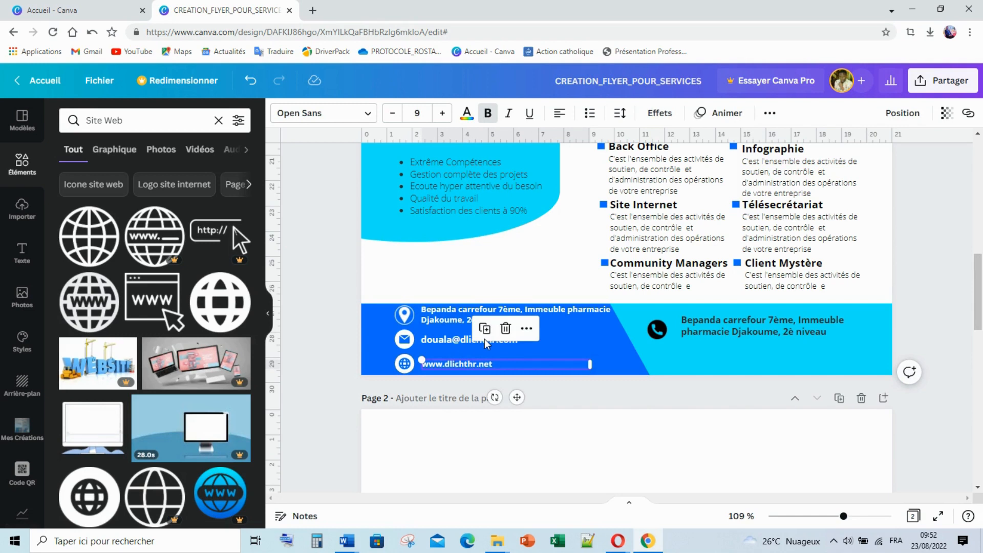
key("Left")
key("Left")
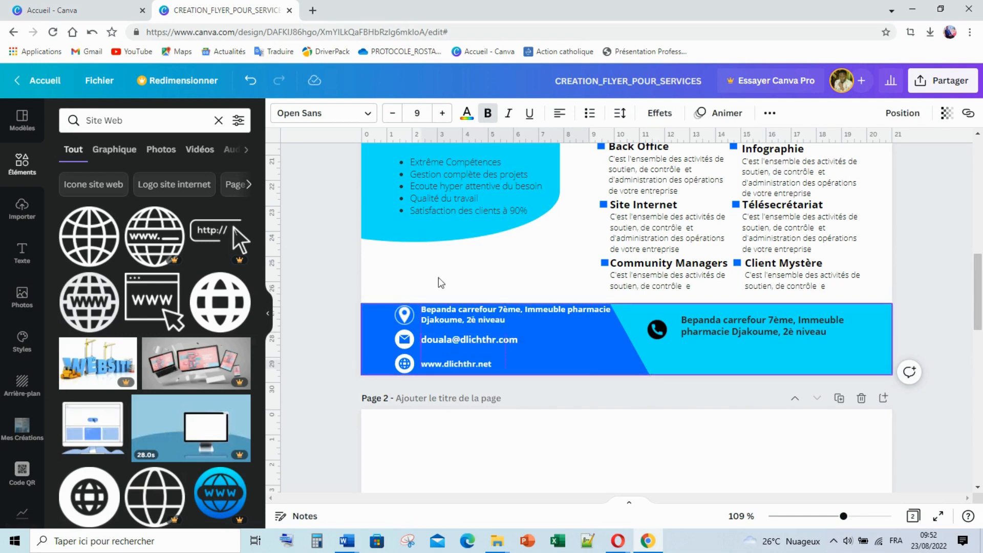
left_click(401, 327)
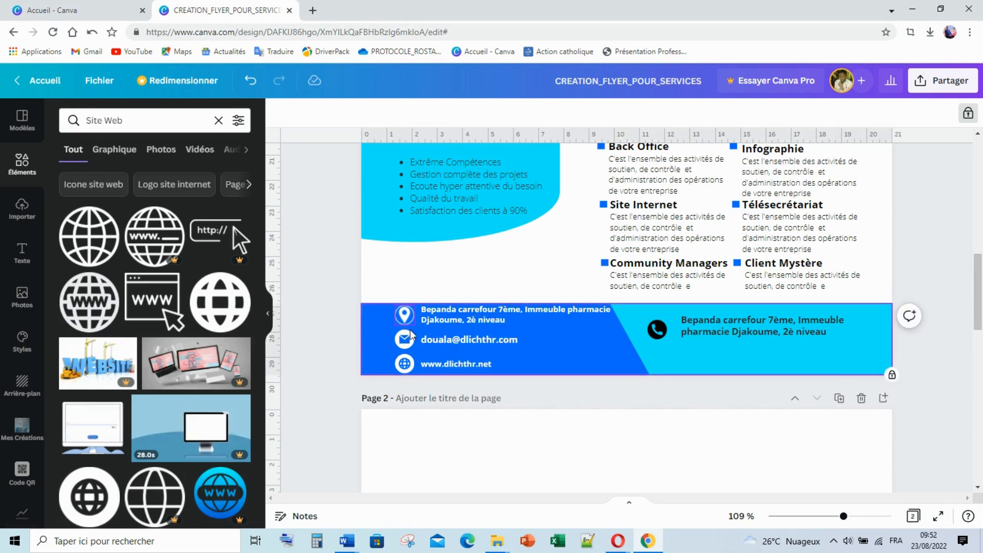
Zoom to 247% and shrink the footer's pin, envelope and globe icons together
left_click(413, 321)
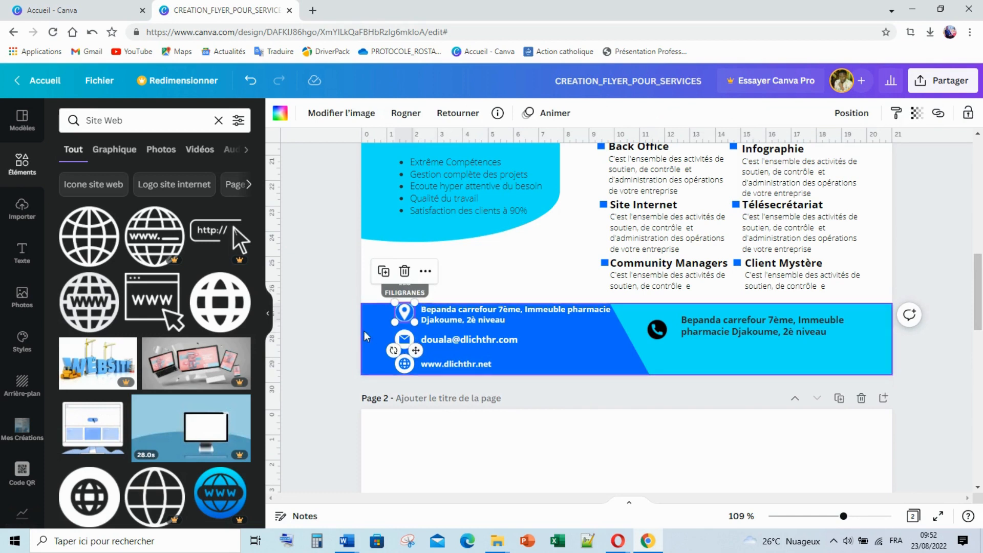
left_click(403, 351)
left_click(402, 358)
left_click(405, 340, "shift")
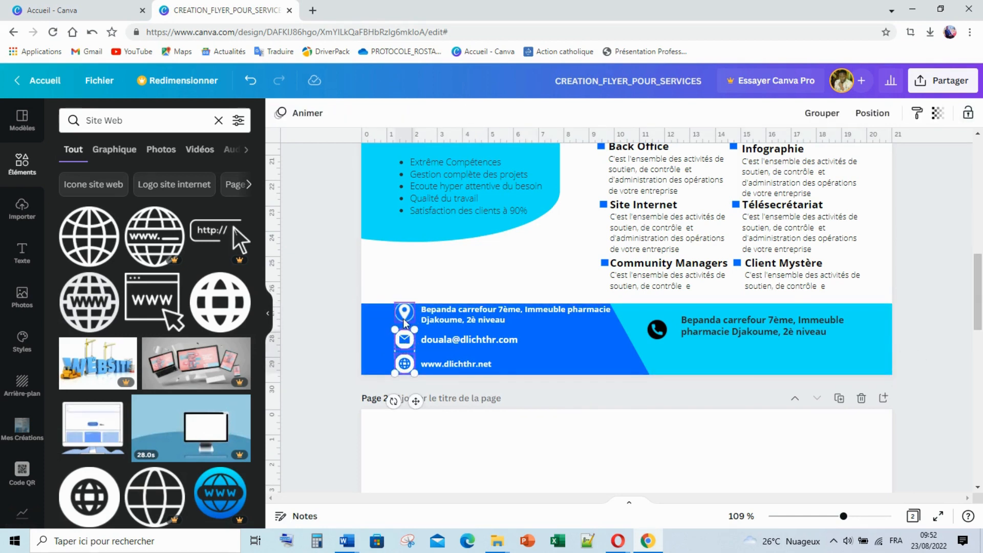
left_click(404, 312, "shift")
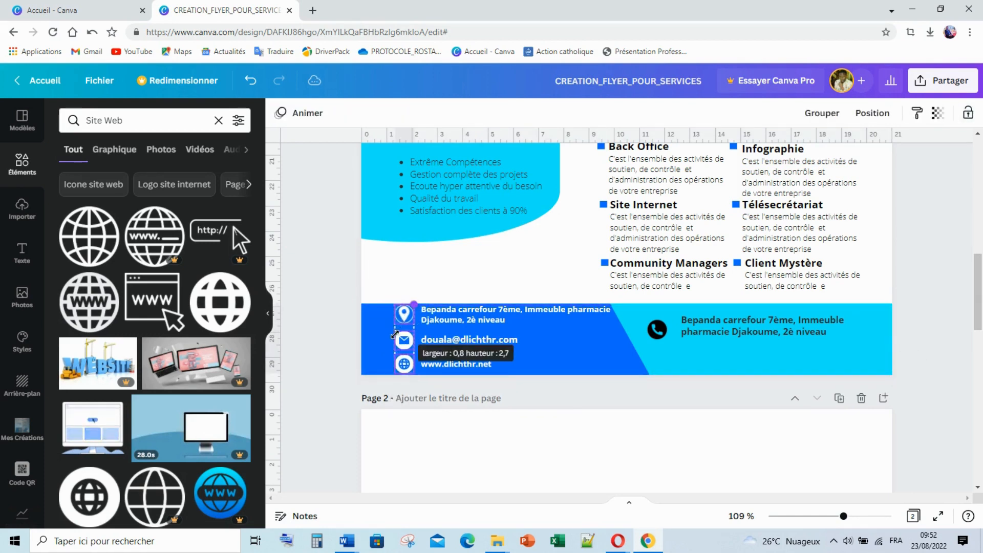
mouse_move(844, 517)
left_mouse_down()
mouse_move(866, 518)
mouse_move(836, 517)
left_mouse_up()
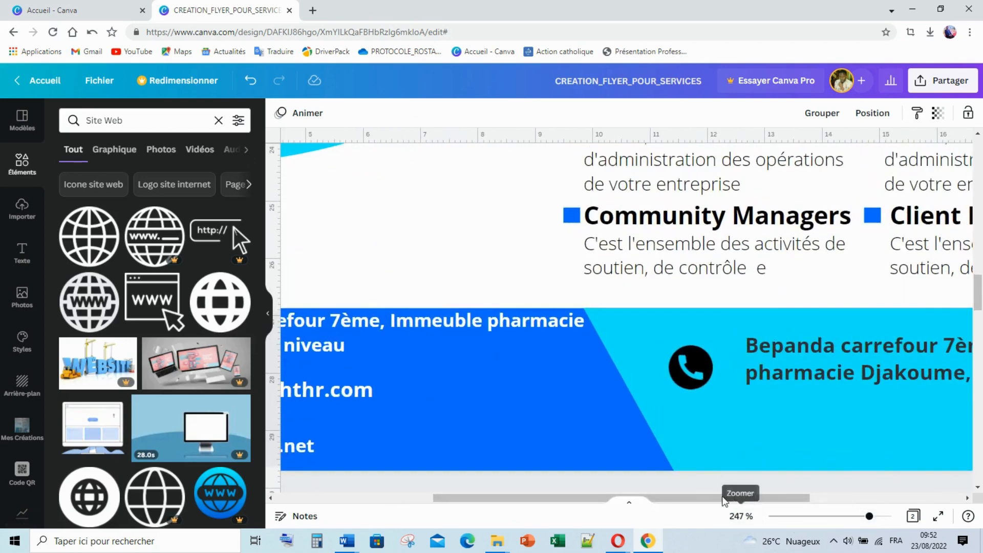
scroll(563, 492, "left", 3)
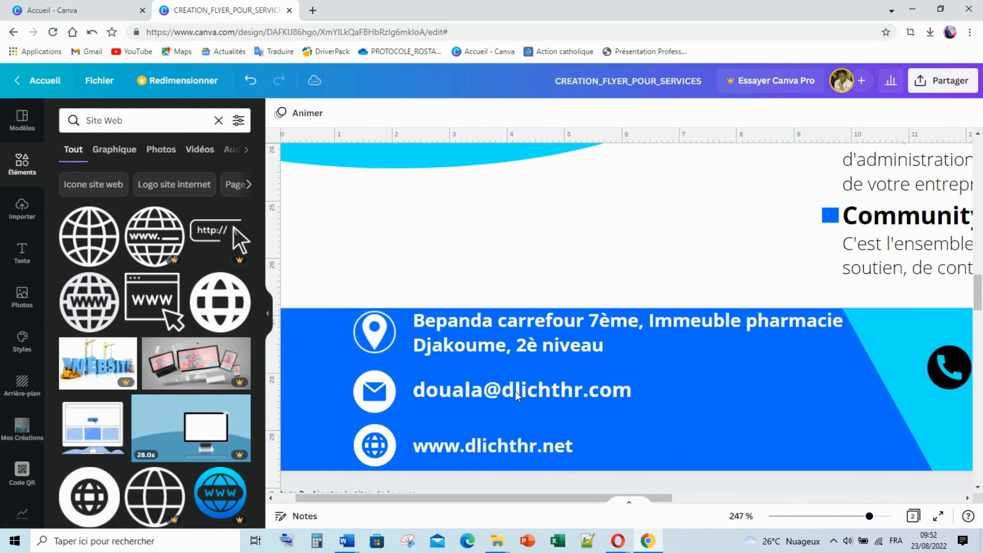
left_click(364, 328)
left_click(373, 404, "shift")
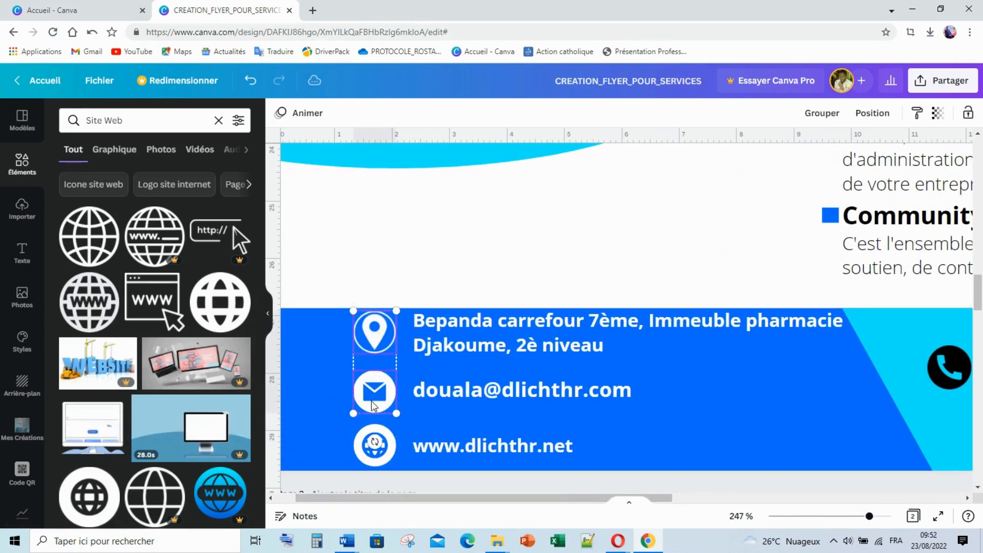
left_click(375, 445, "shift")
left_click_drag(384, 325, 376, 357)
Line the pin, envelope and globe icons up level with the address, email and website lines
left_click(425, 254)
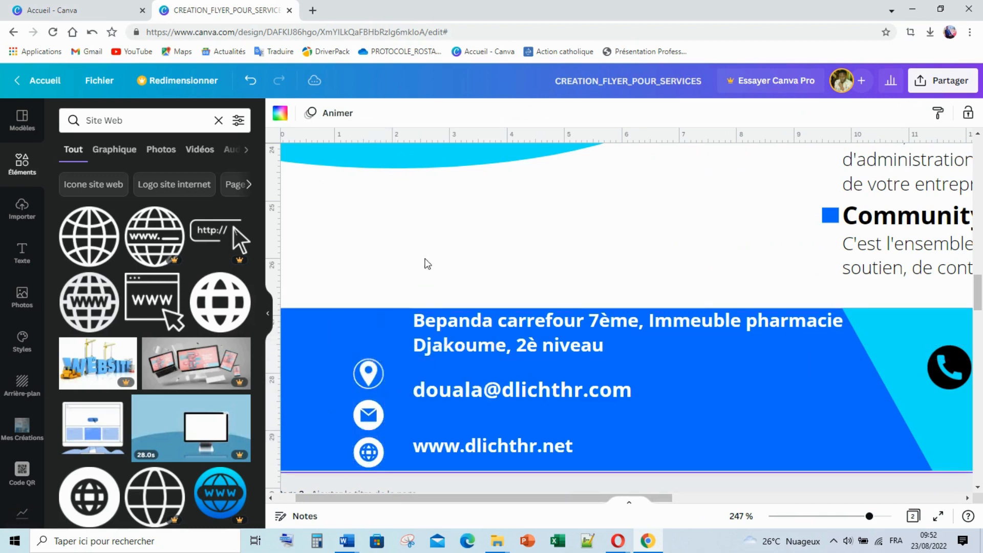
scroll(395, 308, "down", 1)
left_click_drag(367, 296, 368, 279)
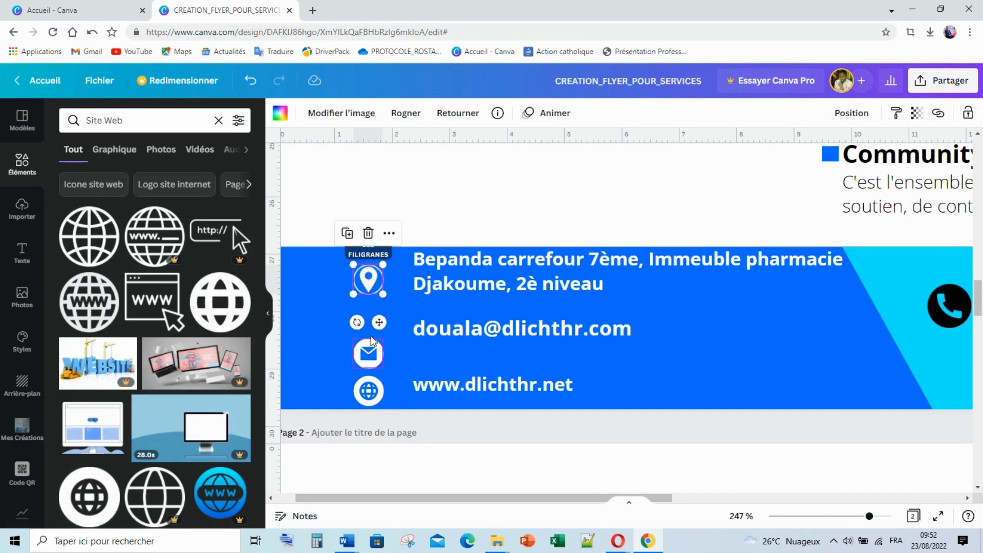
left_click_drag(369, 353, 369, 332)
left_click_drag(370, 390, 366, 384)
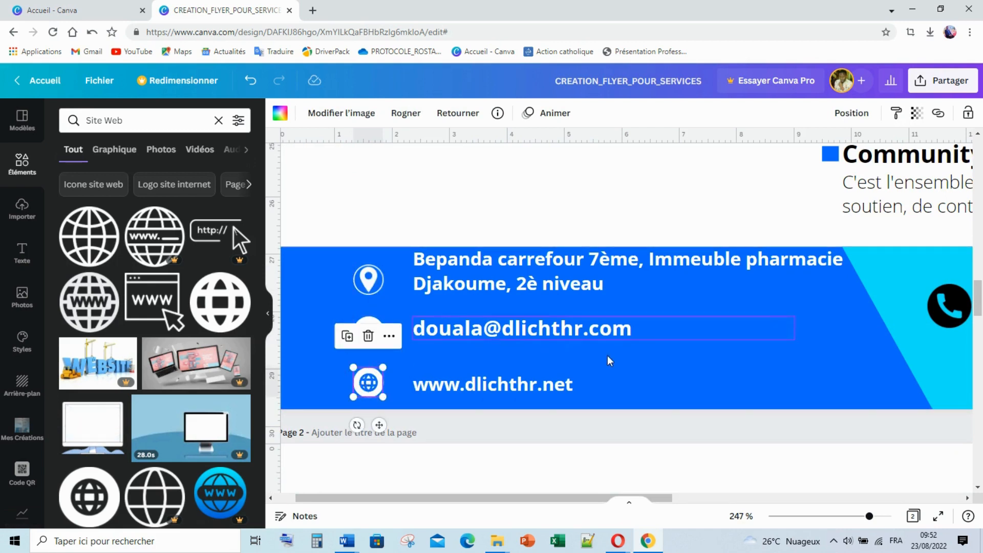
left_click_drag(368, 280, 368, 279)
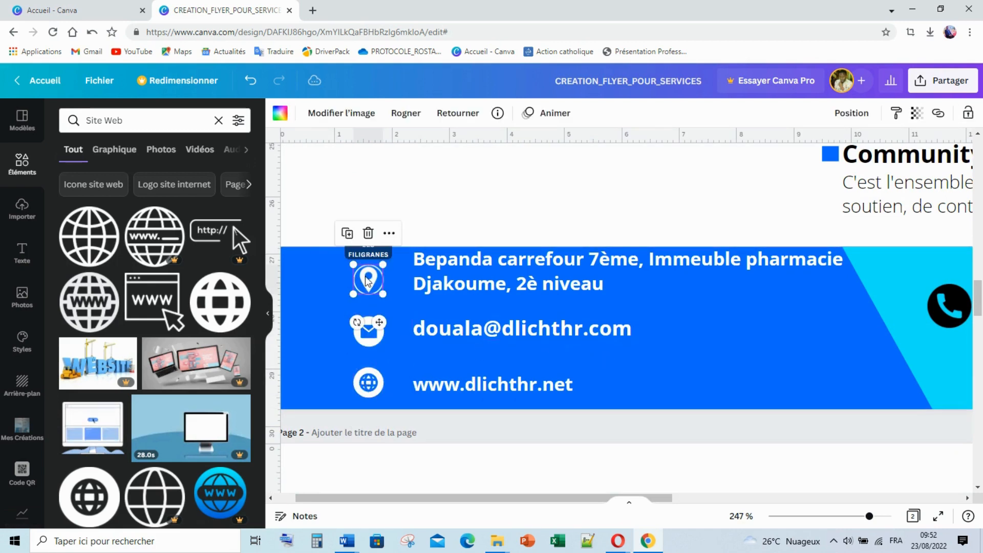
left_click(369, 330, "shift")
left_click(372, 378, "shift")
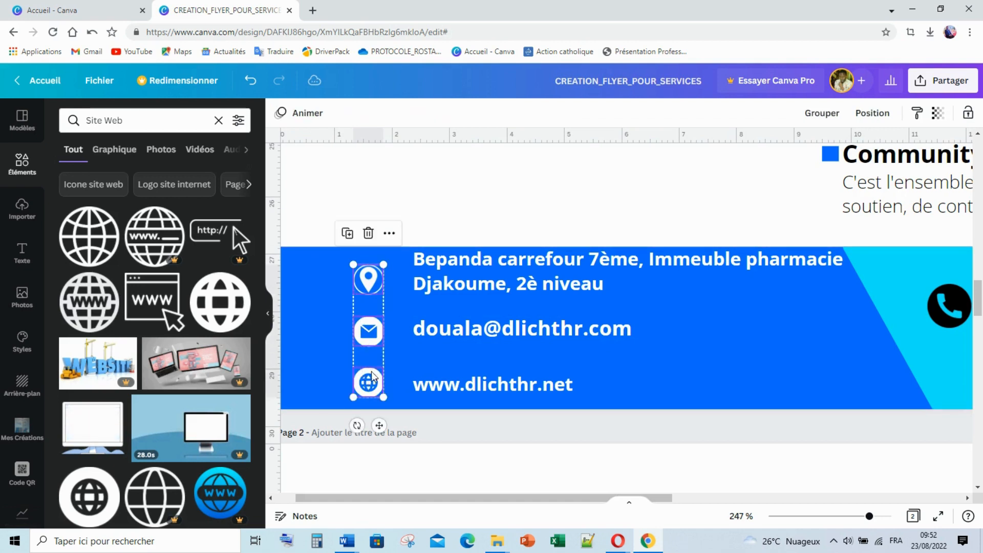
left_click_drag(372, 372, 374, 378)
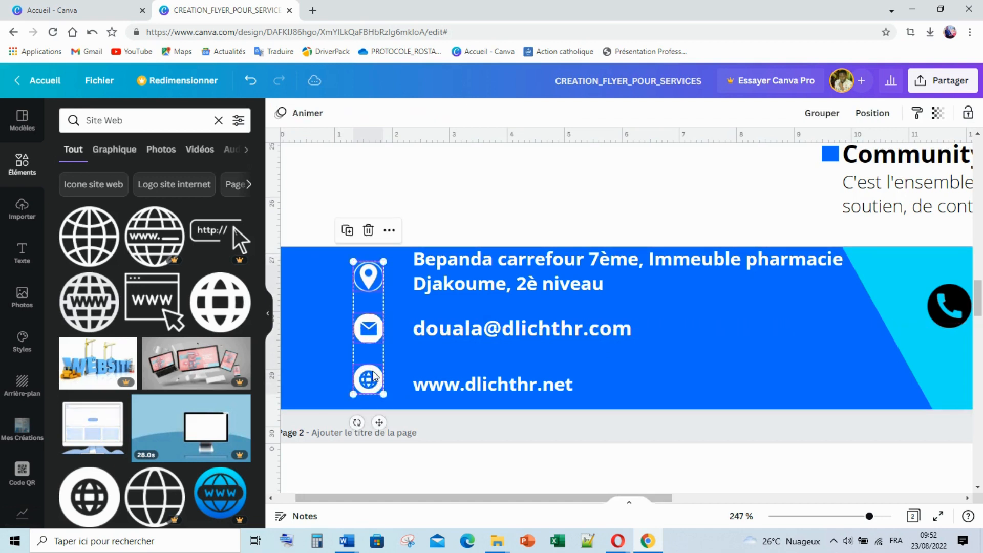
left_click(609, 193)
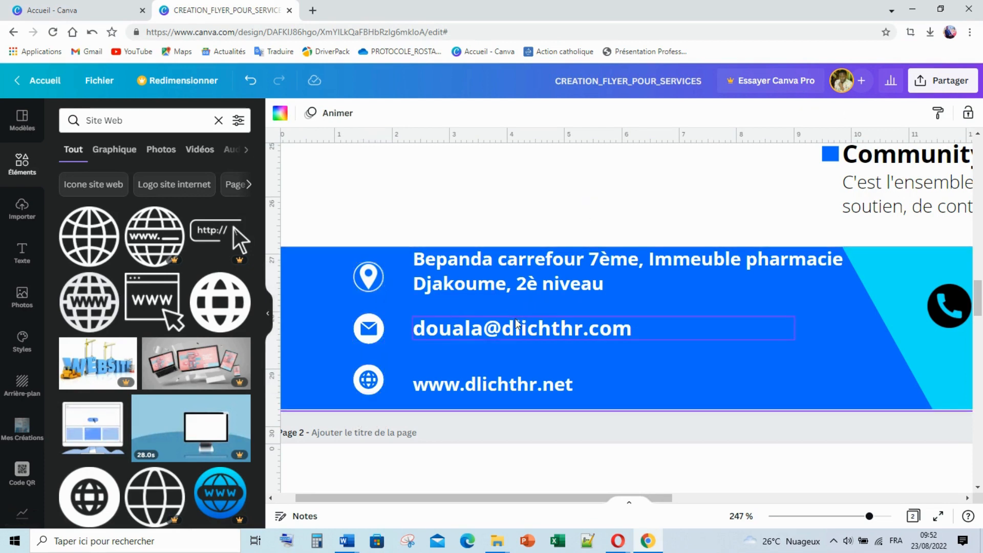
left_click(491, 276)
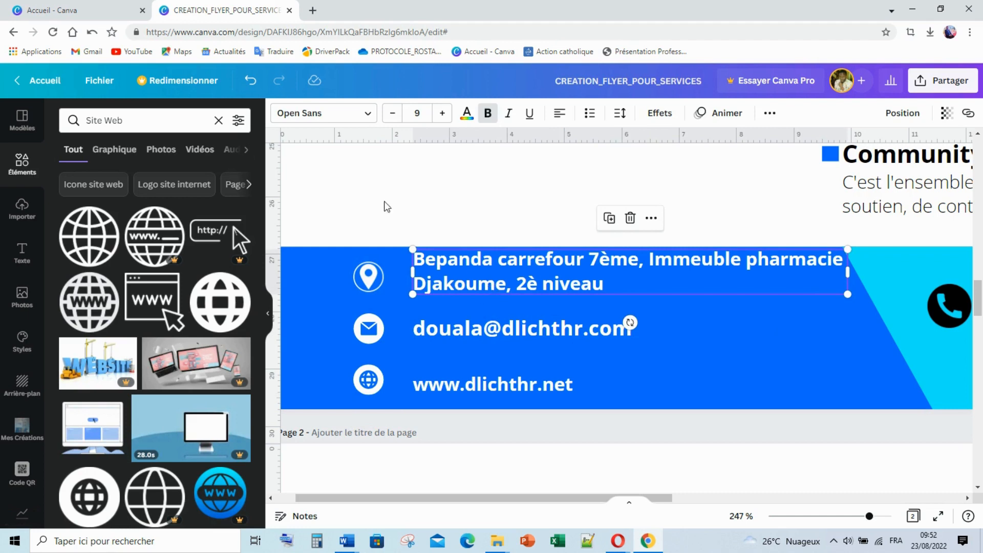
Set the address to size 8 and align the address, email and website lines closer to the icons
left_click(392, 114)
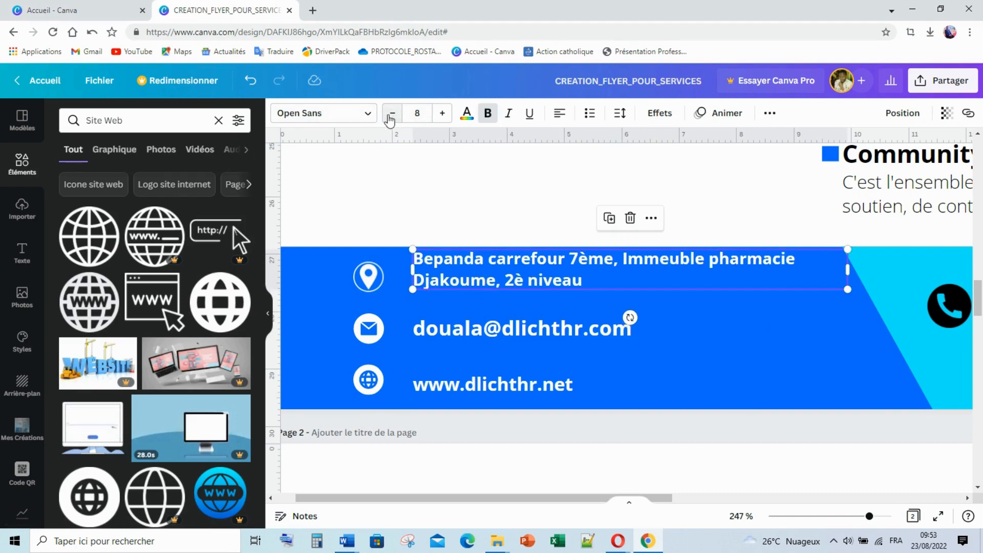
left_click_drag(516, 261, 494, 268)
left_click_drag(497, 332, 476, 329)
left_click_drag(479, 391, 458, 378)
left_click(663, 153)
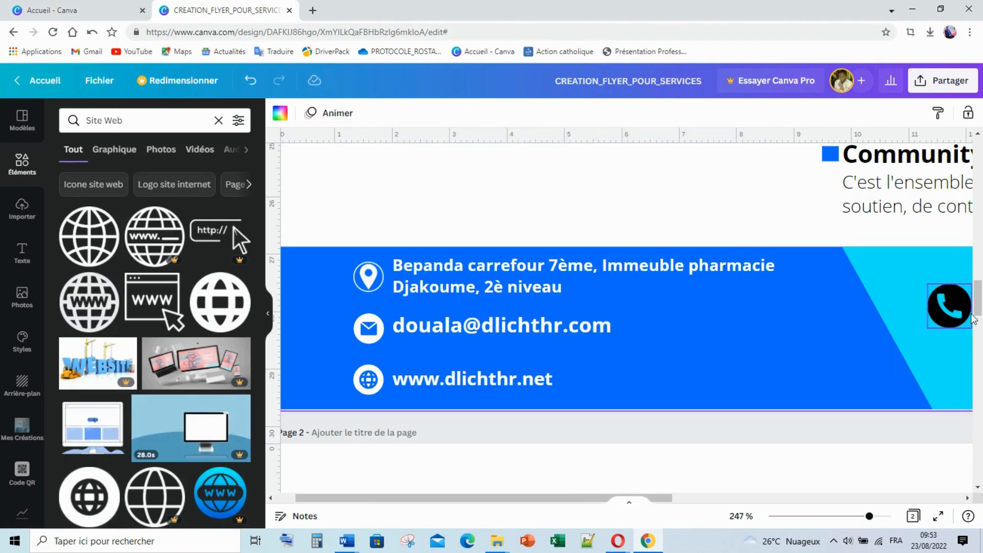
Place the phone icon on the footer's cyan right side and colour it dark grey
left_click_drag(951, 311, 315, 293)
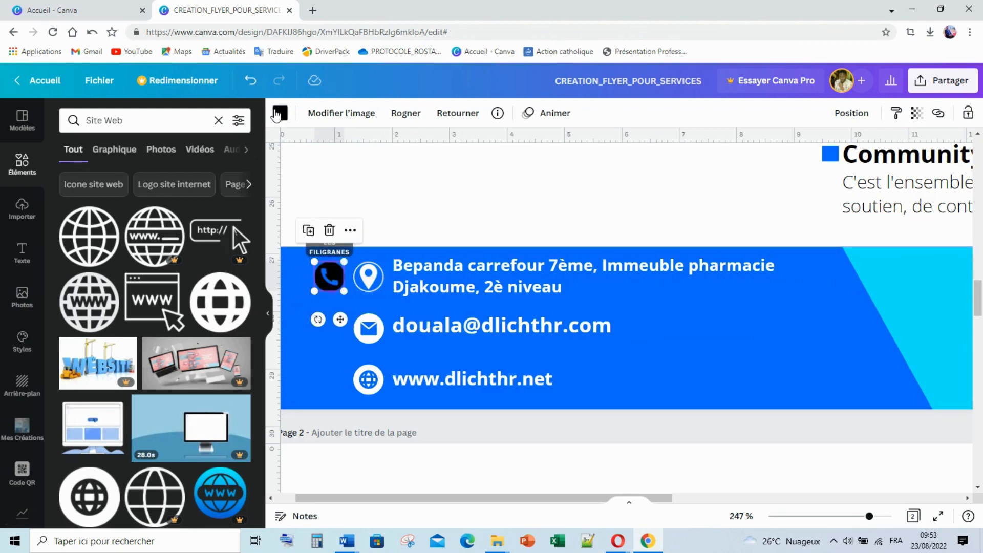
left_click(278, 116)
left_click(238, 180)
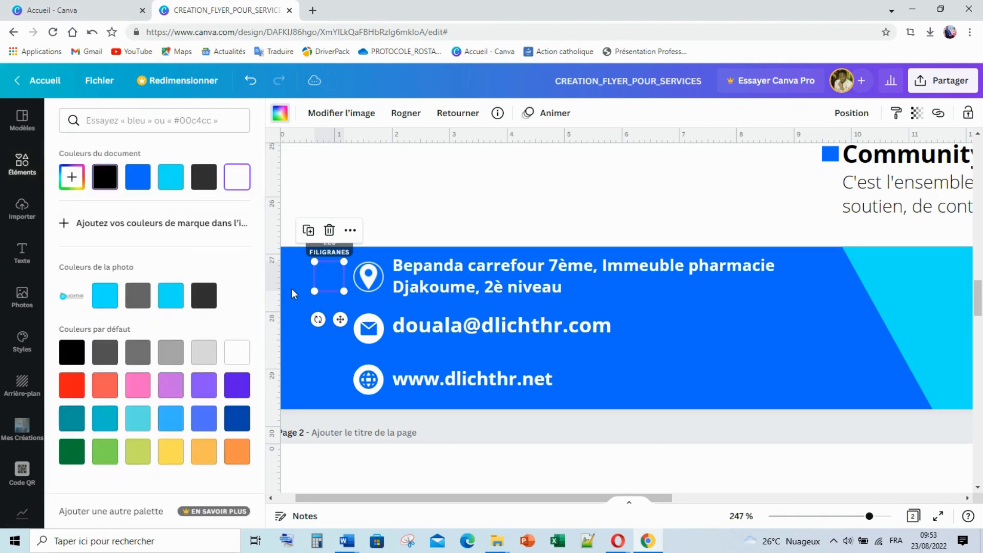
left_click_drag(352, 283, 917, 283)
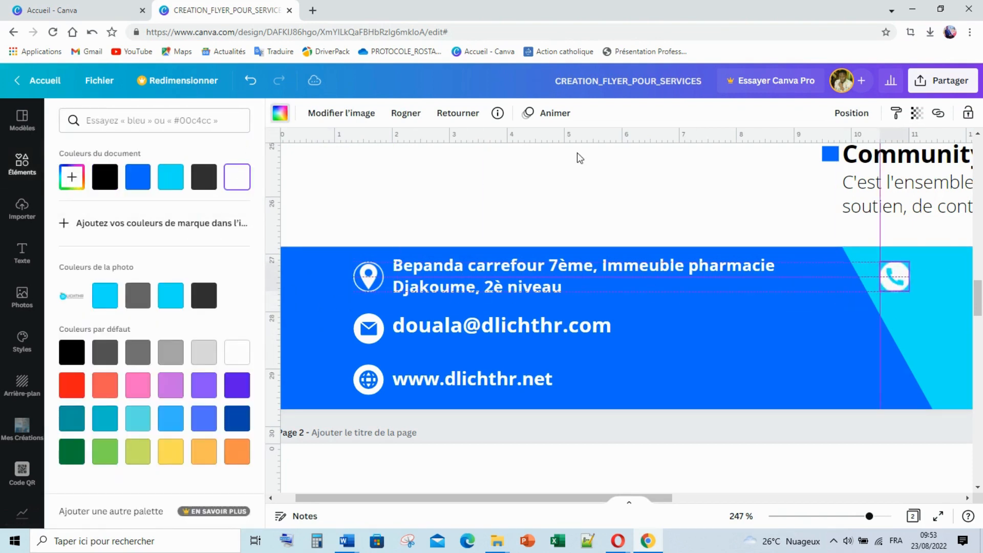
left_click(203, 180)
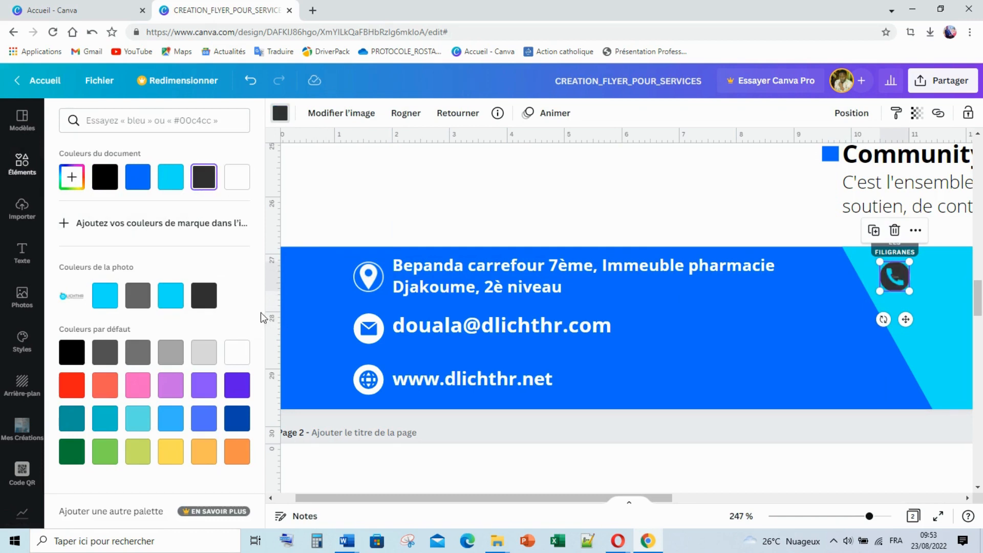
left_click(358, 192)
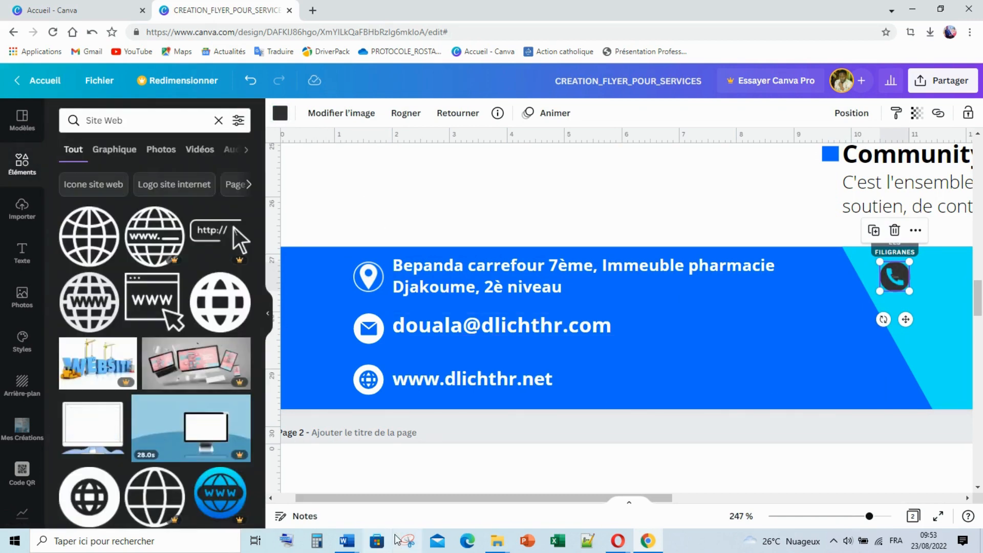
Zoom to about 127% and nudge the phone icon slightly right in the cyan footer
left_click(826, 516)
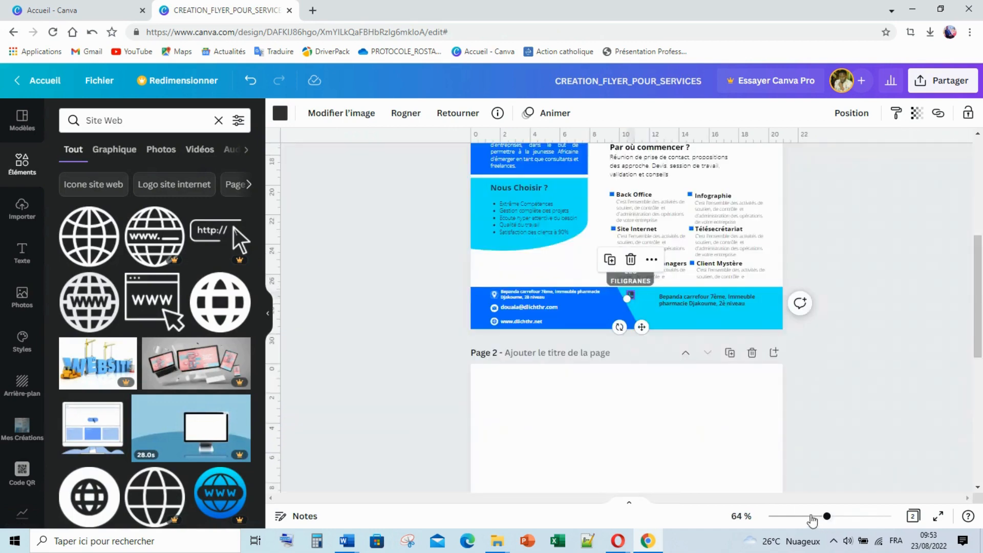
left_click_drag(825, 518, 855, 524)
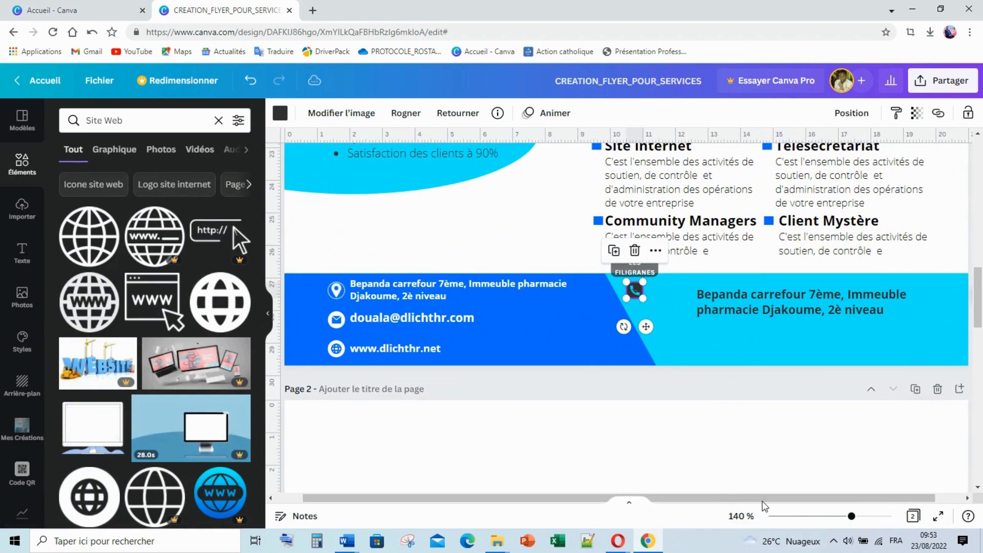
left_click_drag(763, 502, 813, 502)
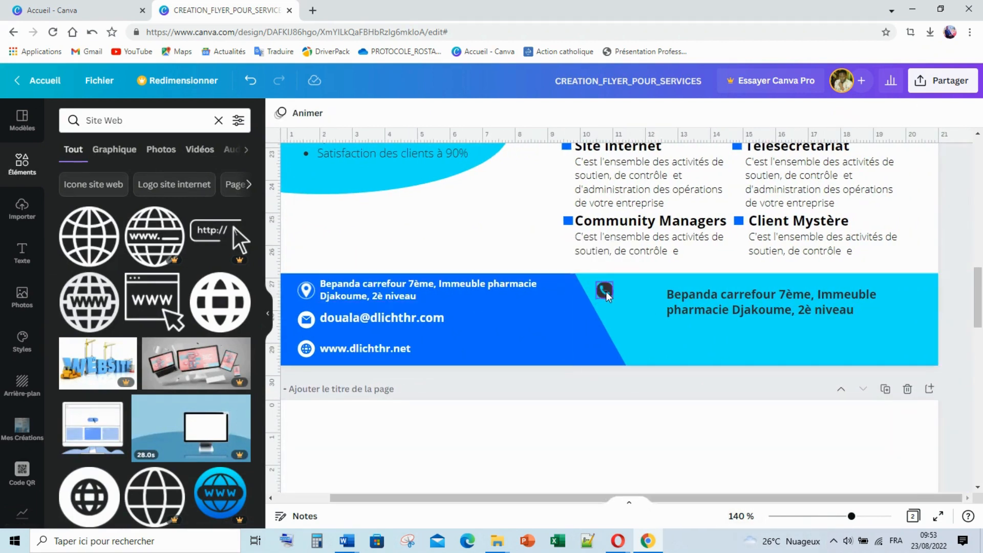
mouse_move(610, 291)
left_mouse_down()
mouse_move(633, 289)
mouse_move(617, 290)
left_mouse_up()
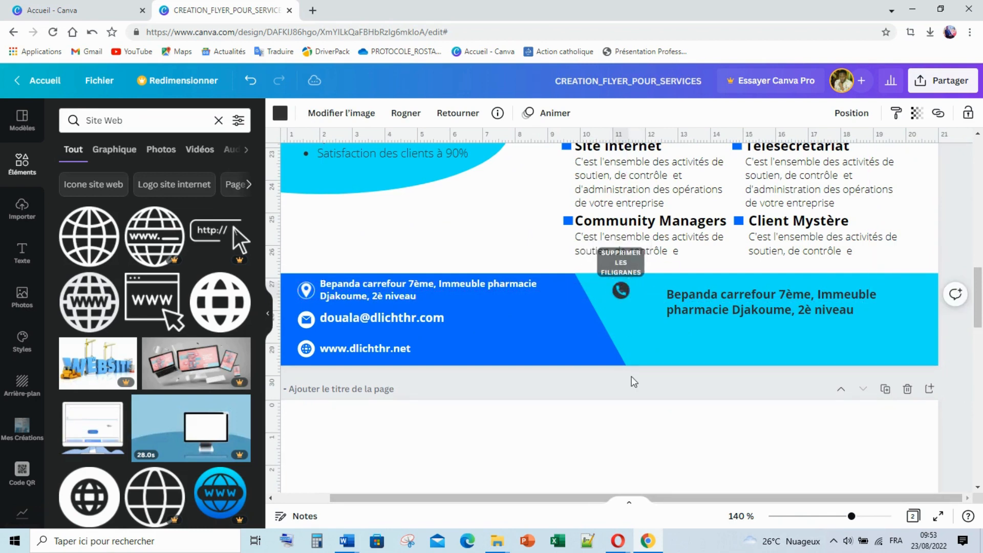
Replace the right footer text with the Bureau Afrique label and its office phone number
left_click(733, 295)
left_click(732, 292)
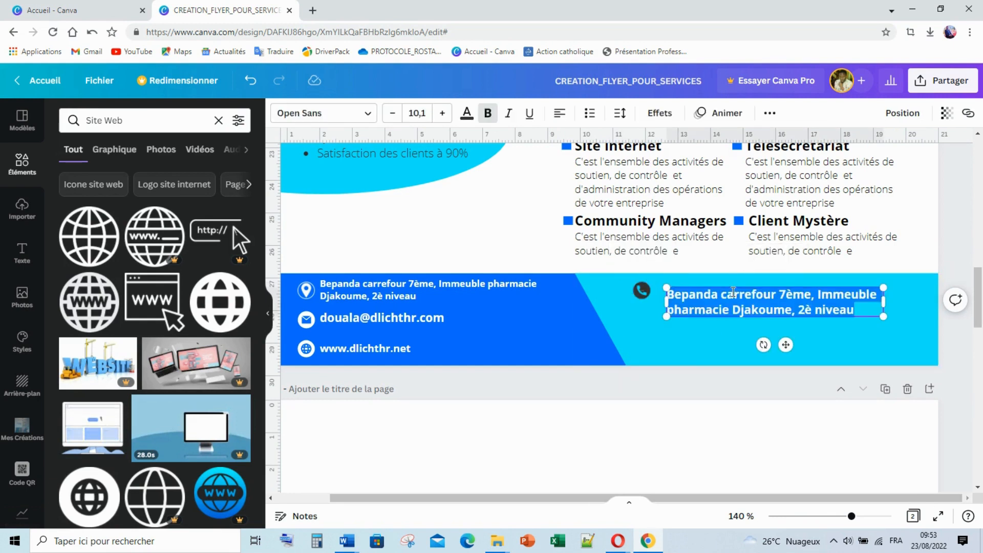
type("Bure")
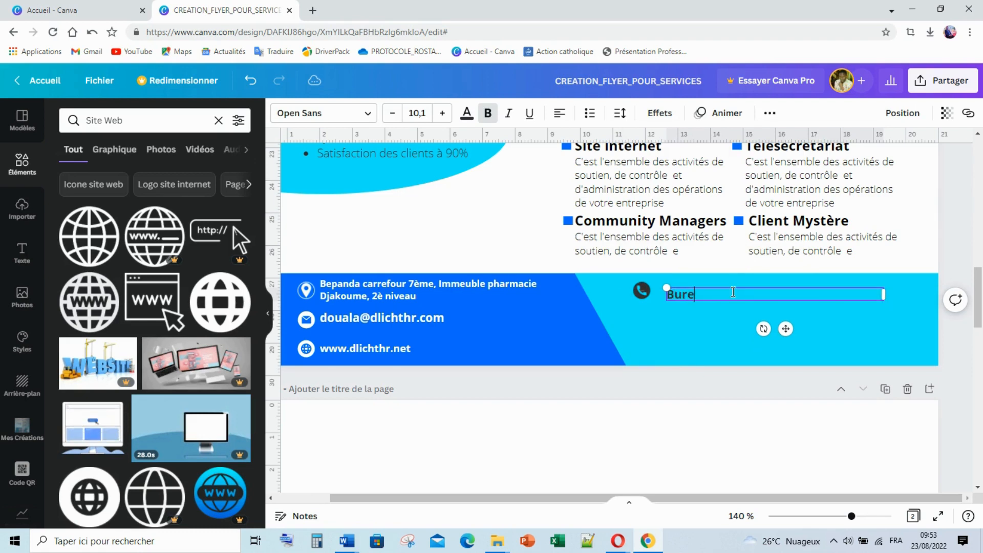
type("au A")
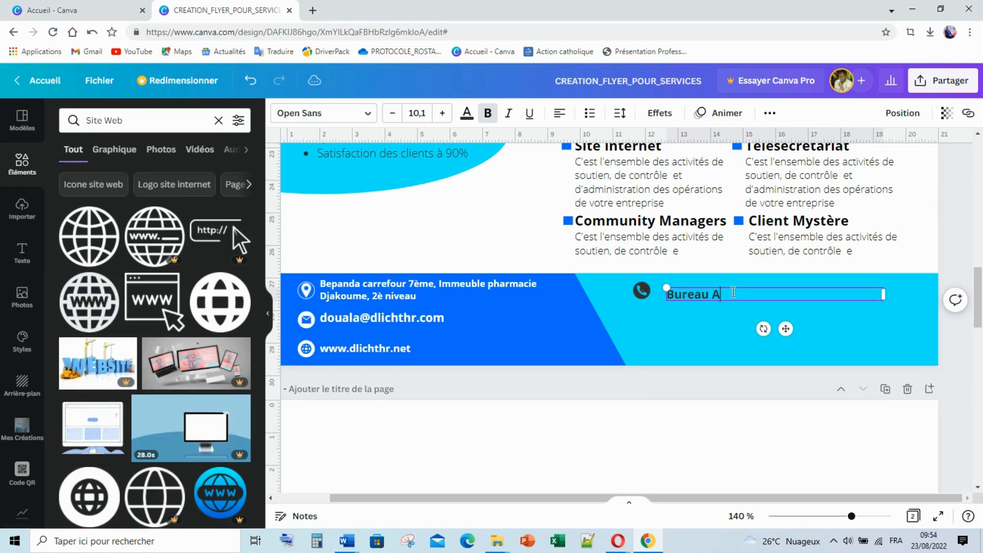
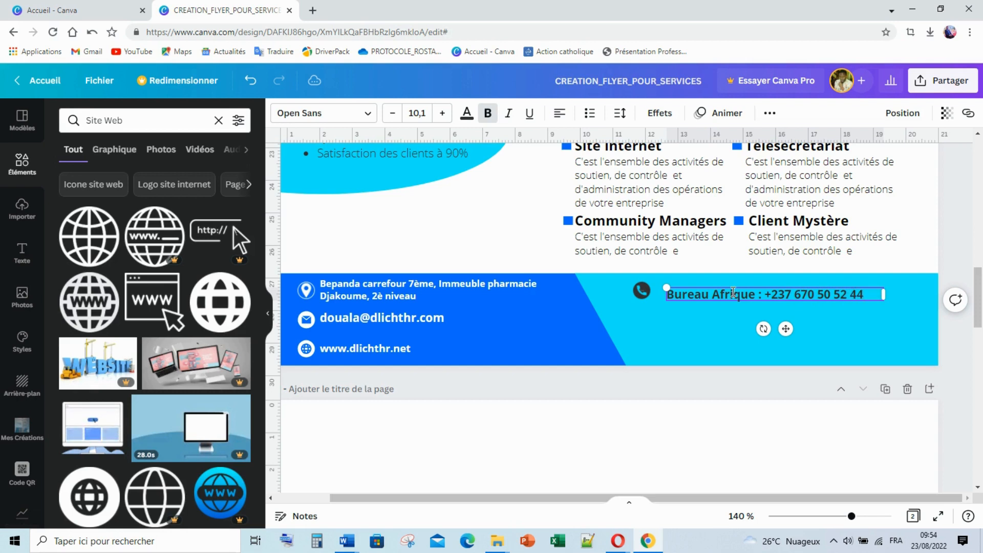
left_click(652, 298)
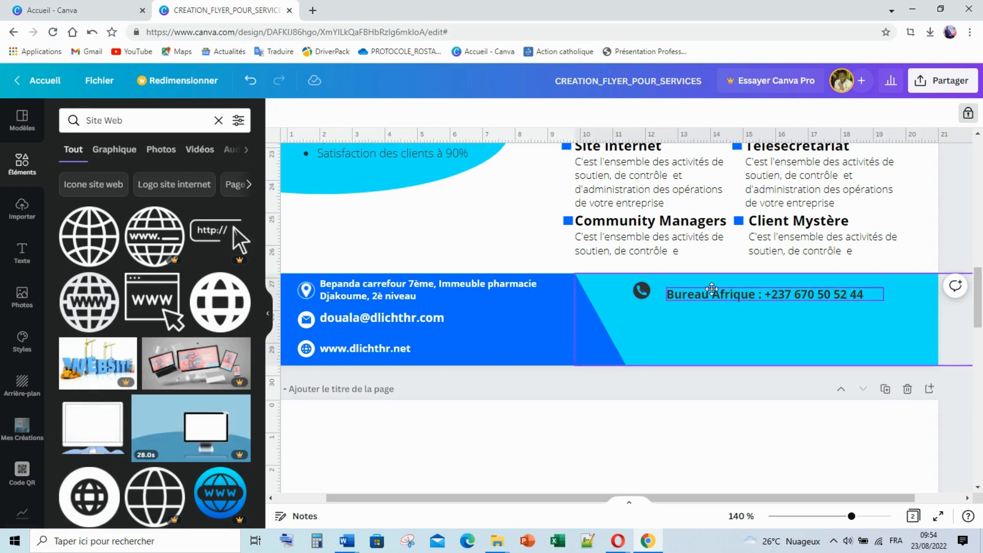
Set the Bureau Afrique line to font size 9 and move it next to the phone icon
left_click(712, 291)
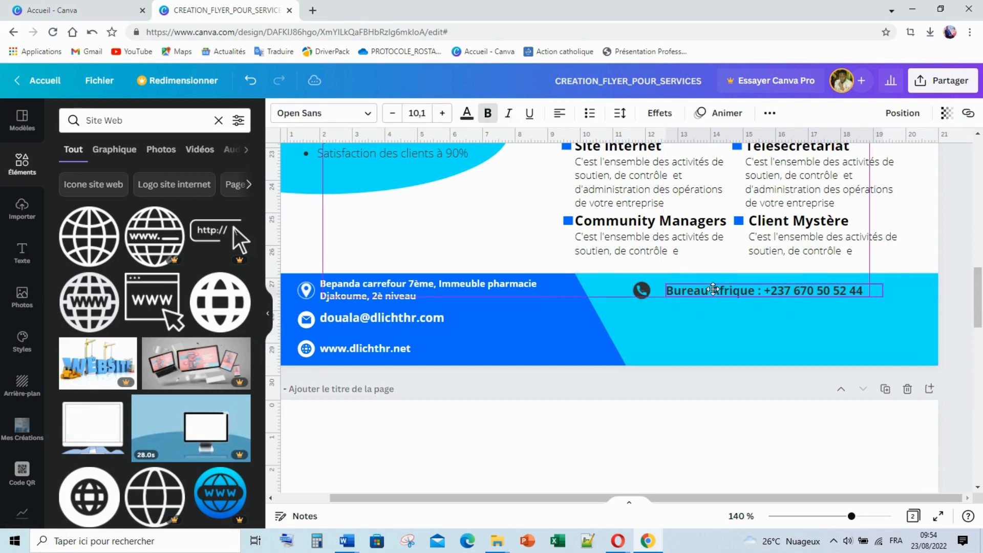
left_click(421, 114)
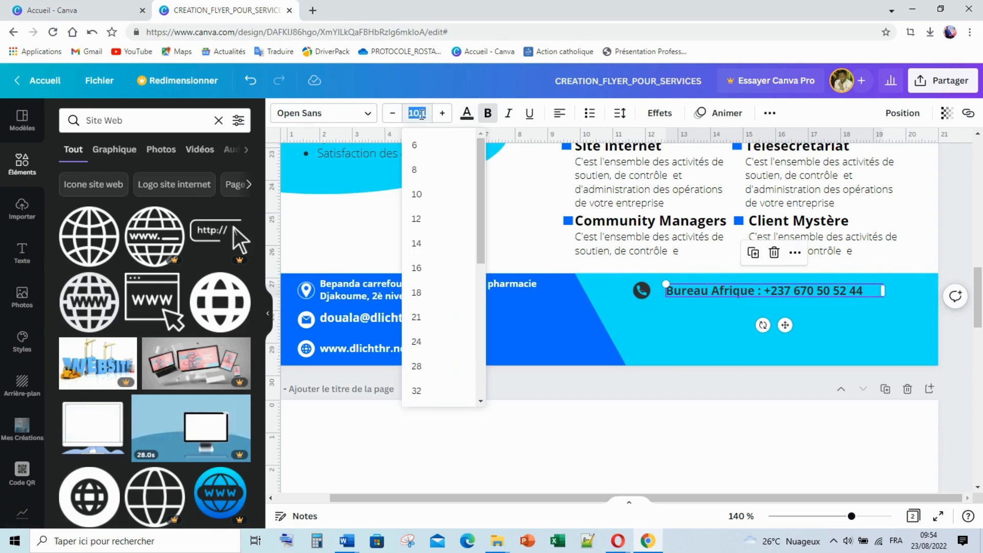
type("9")
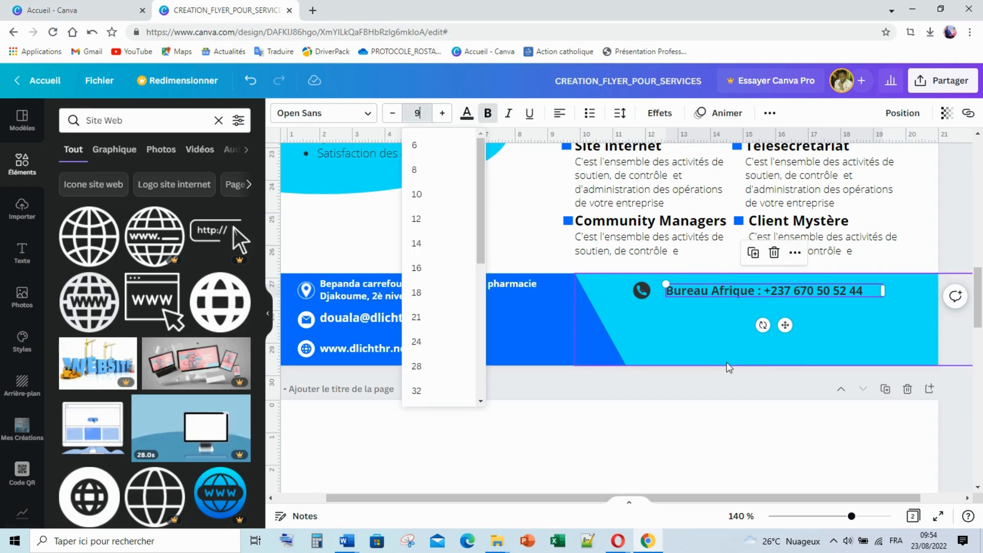
left_click(723, 337)
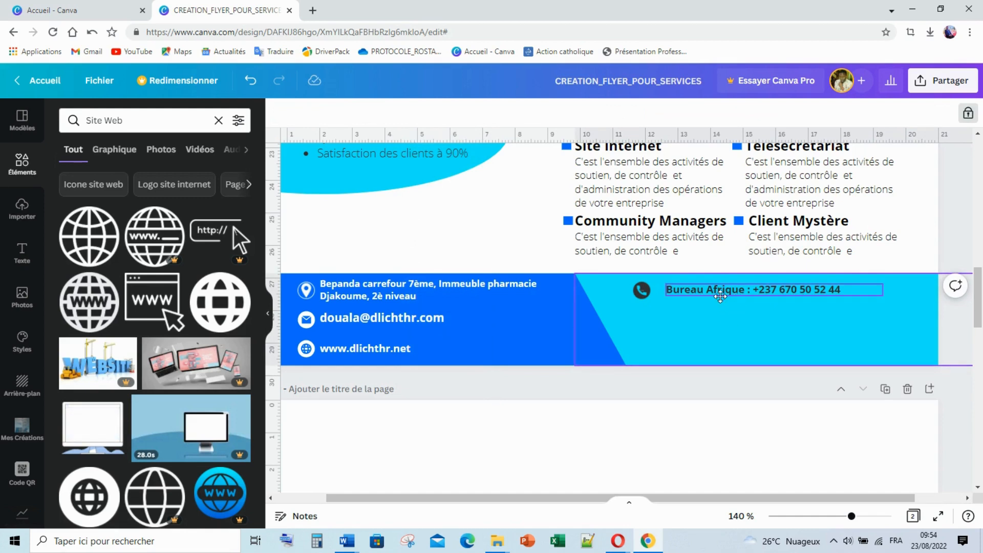
mouse_move(737, 294)
left_mouse_down()
mouse_move(722, 294)
mouse_move(731, 293)
left_mouse_up()
Duplicate the phone icon with its Bureau Afrique line and place the copy below
left_click(642, 291)
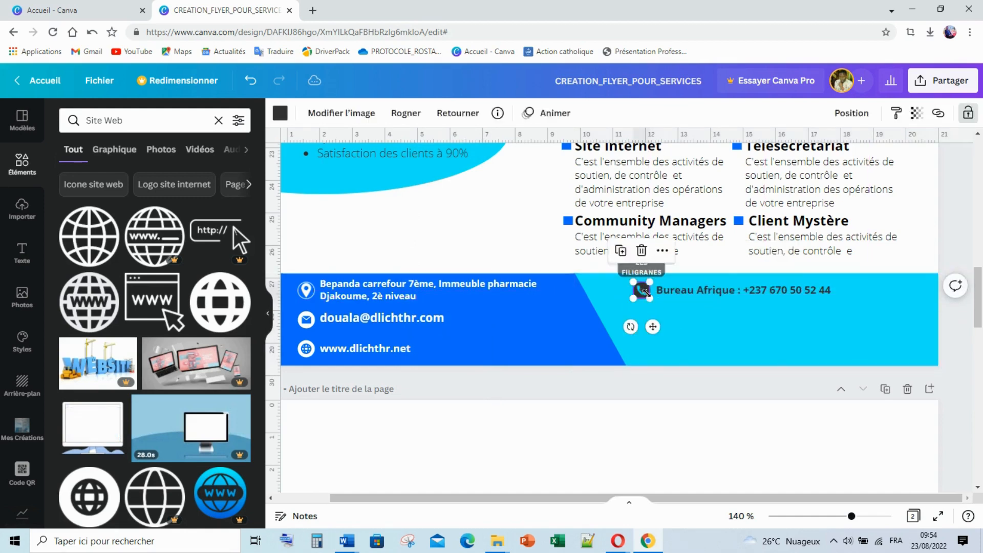
left_click(693, 295, "shift")
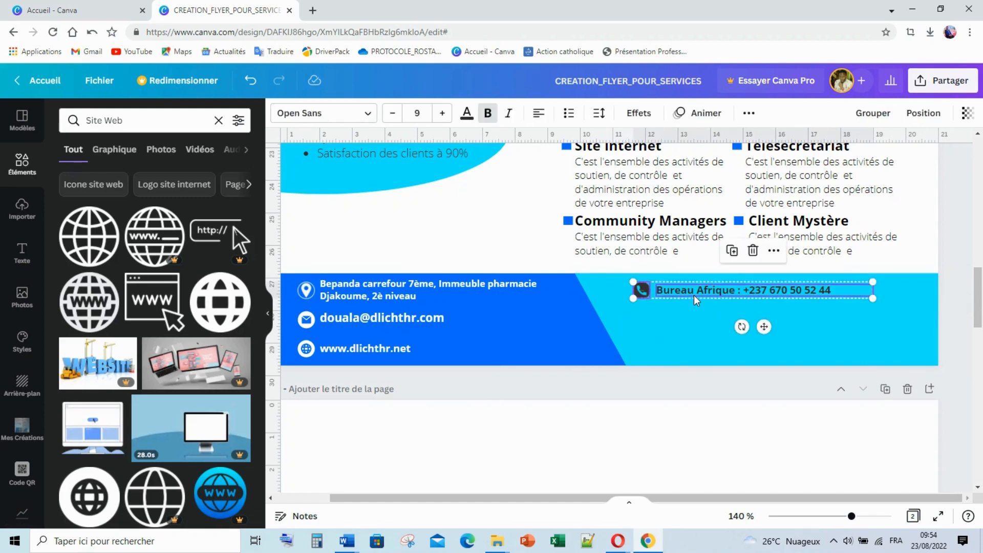
key("ctrl+d")
left_click_drag(716, 305, 700, 320)
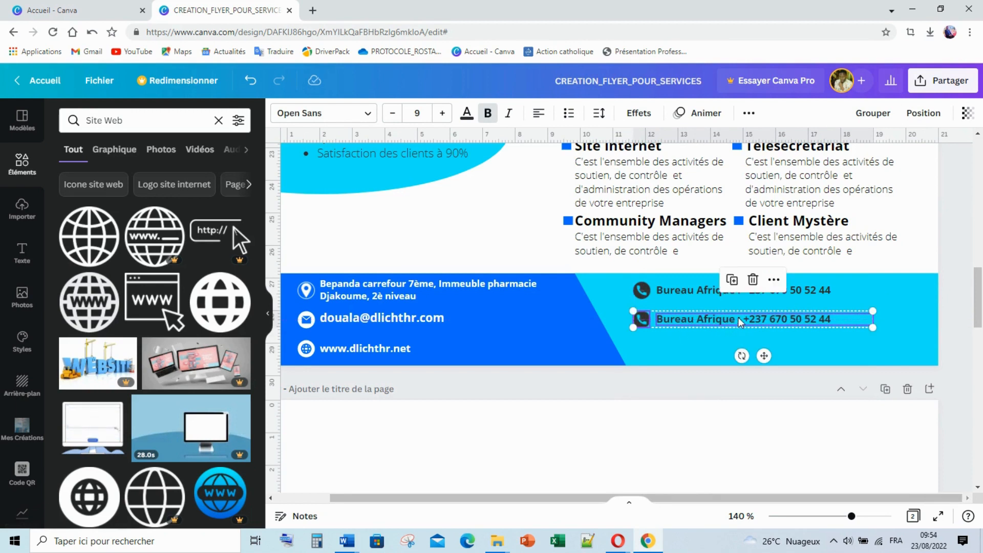
left_click(940, 254)
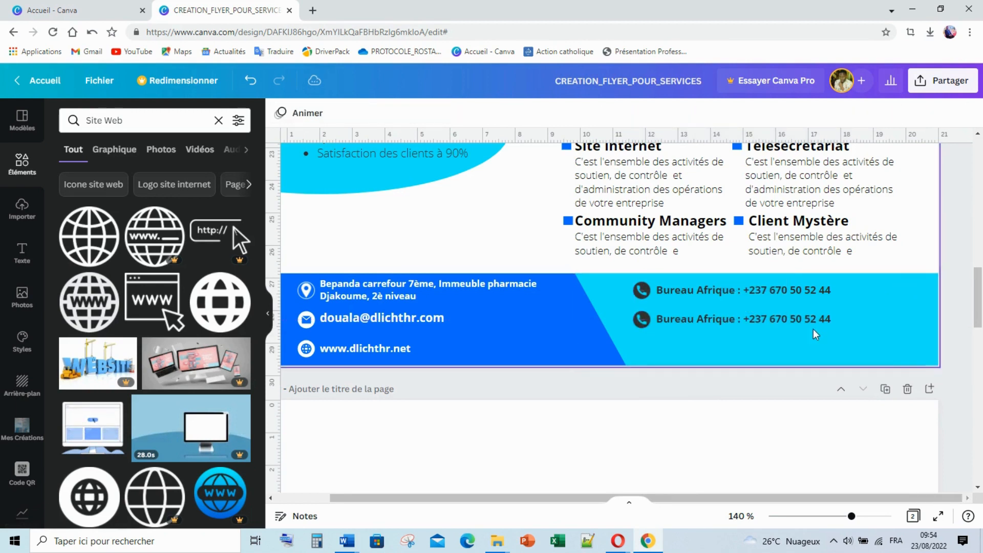
Retype the copied line as 'Bureau Europe' with the Europe office number
left_click(834, 319)
left_click_drag(835, 319, 703, 318)
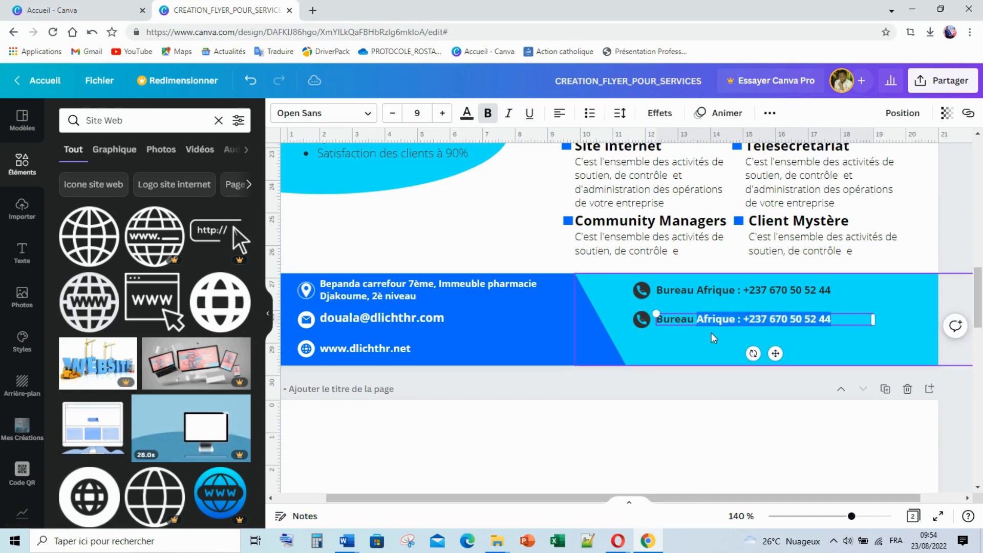
type("Europ")
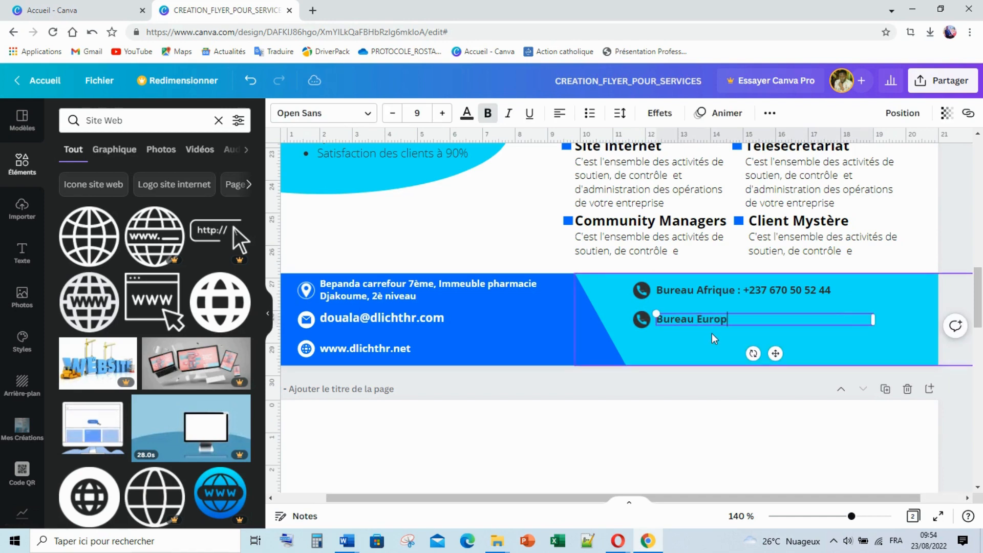
type("e")
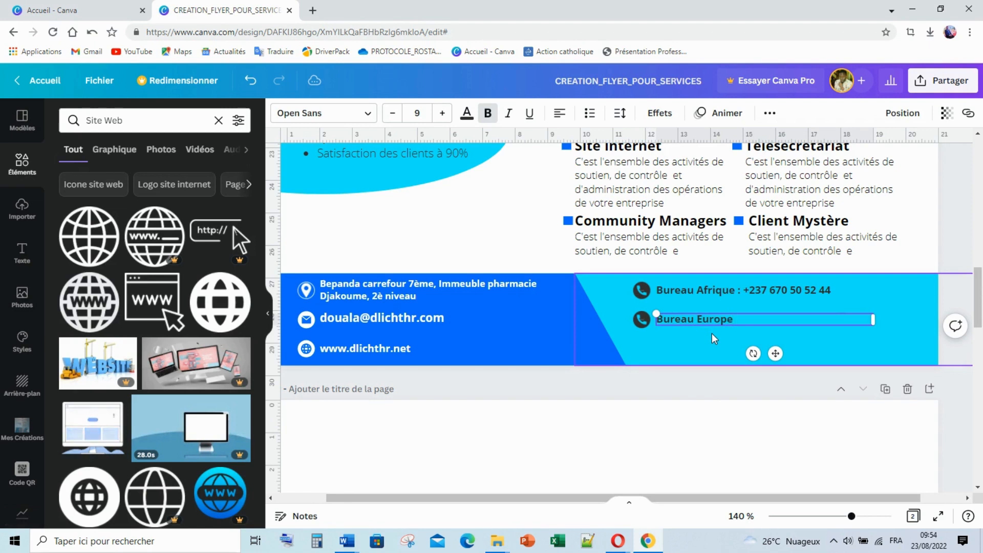
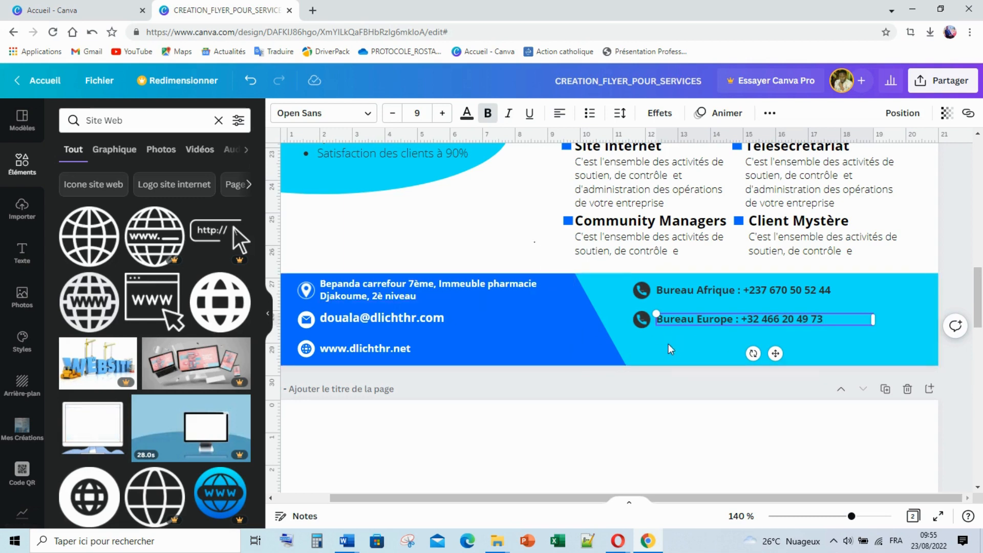
Duplicate the Bureau Europe phone line and place the copy beneath it
left_click(668, 343)
left_click(640, 324)
left_click(697, 325, "shift")
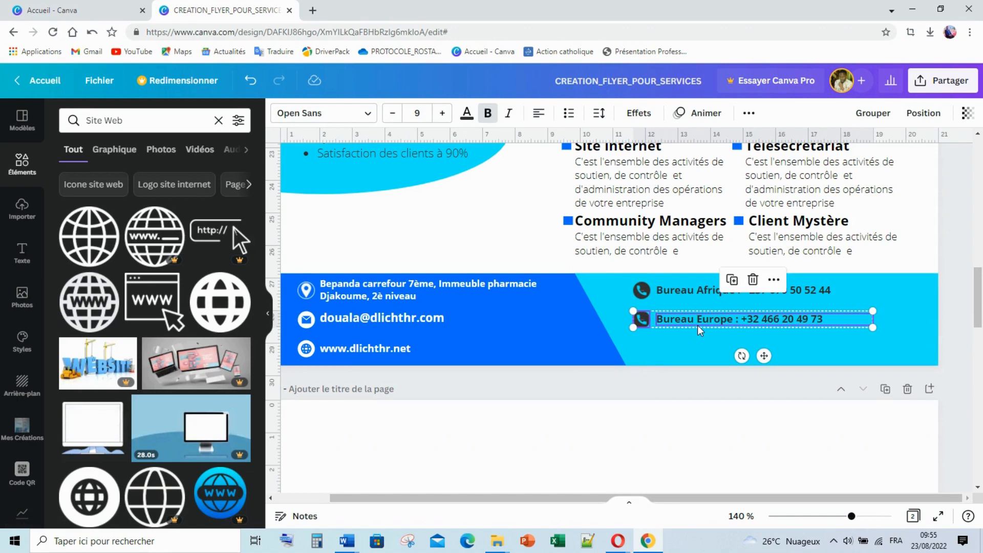
key("ctrl+d")
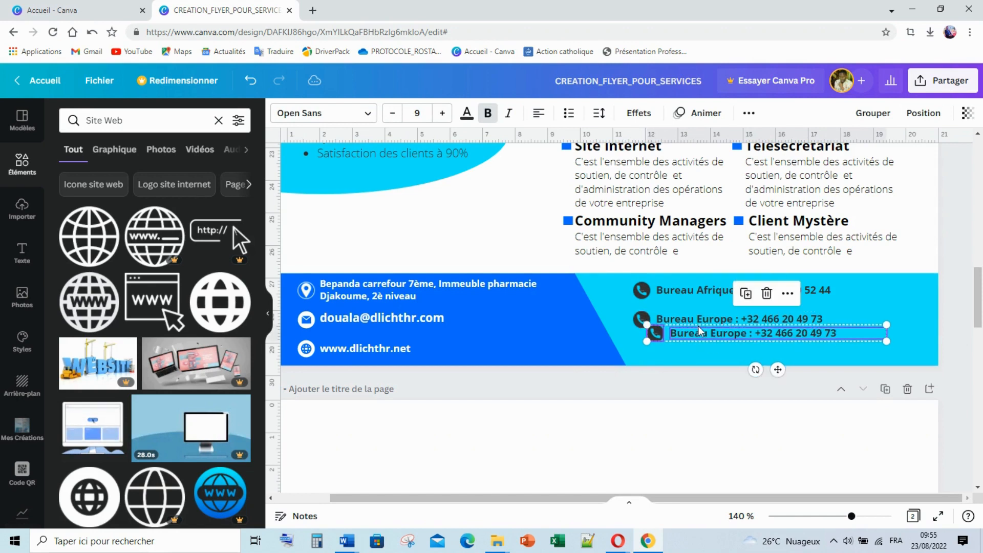
left_click_drag(708, 334, 699, 351)
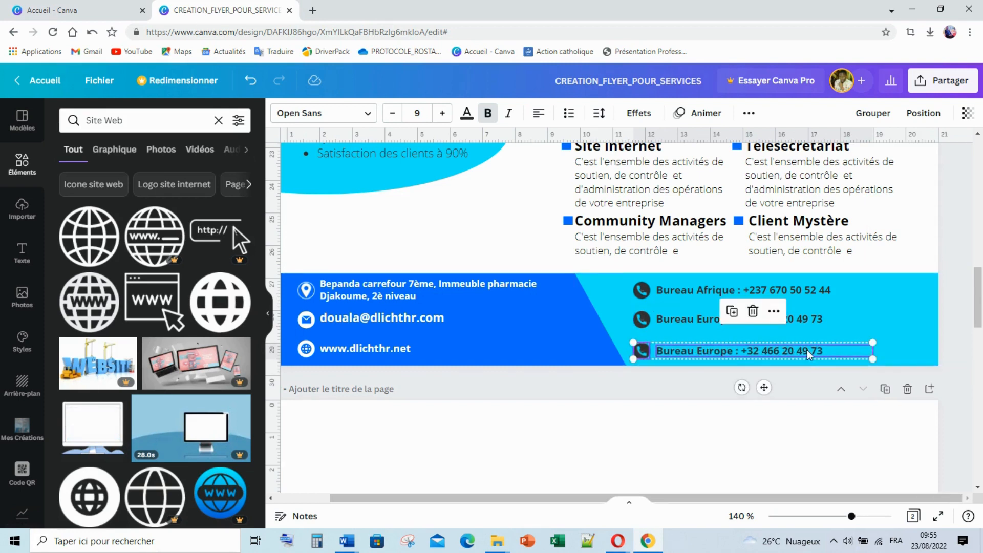
left_click(914, 302)
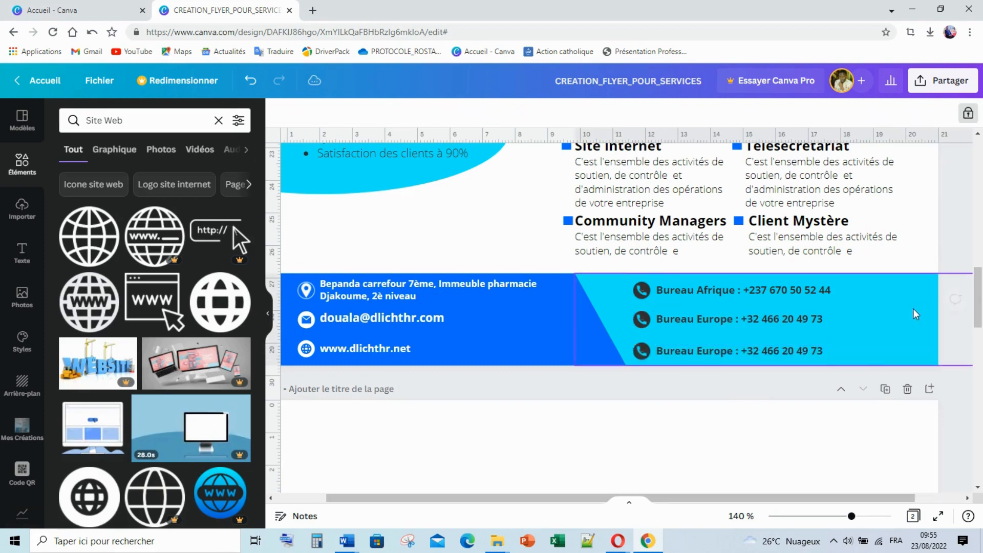
Change the third line to 'Bureau Canada' with the Canadian office number
left_click(836, 350)
left_click_drag(821, 350, 692, 353)
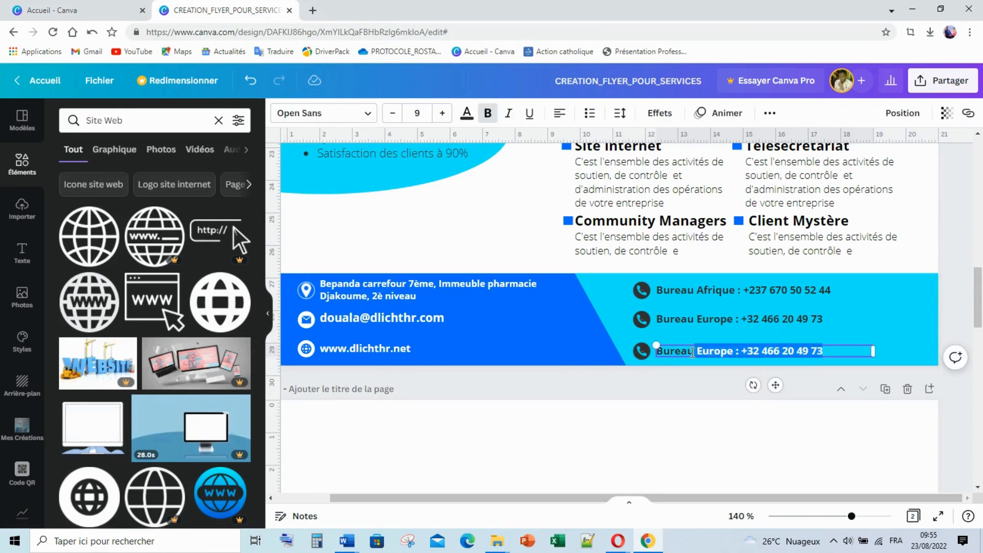
type("Can")
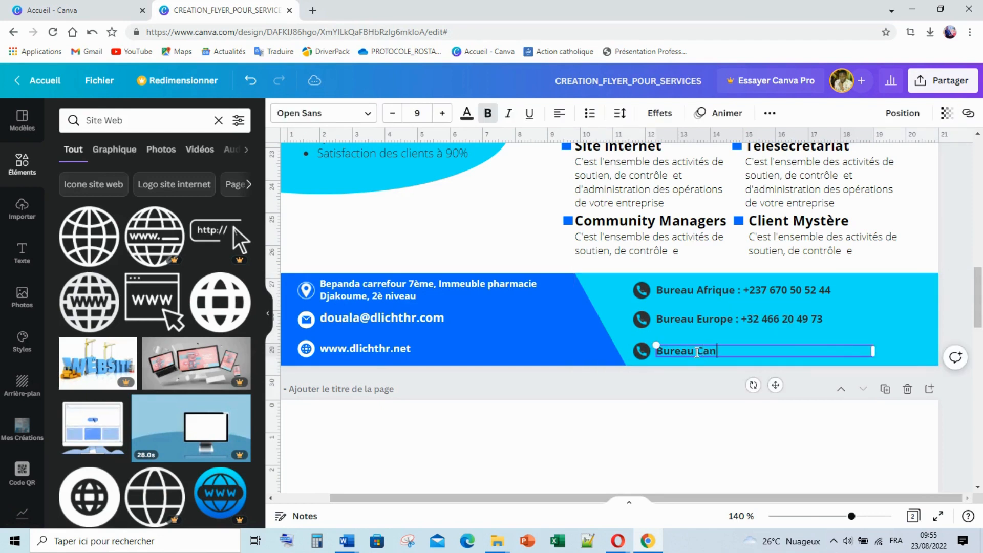
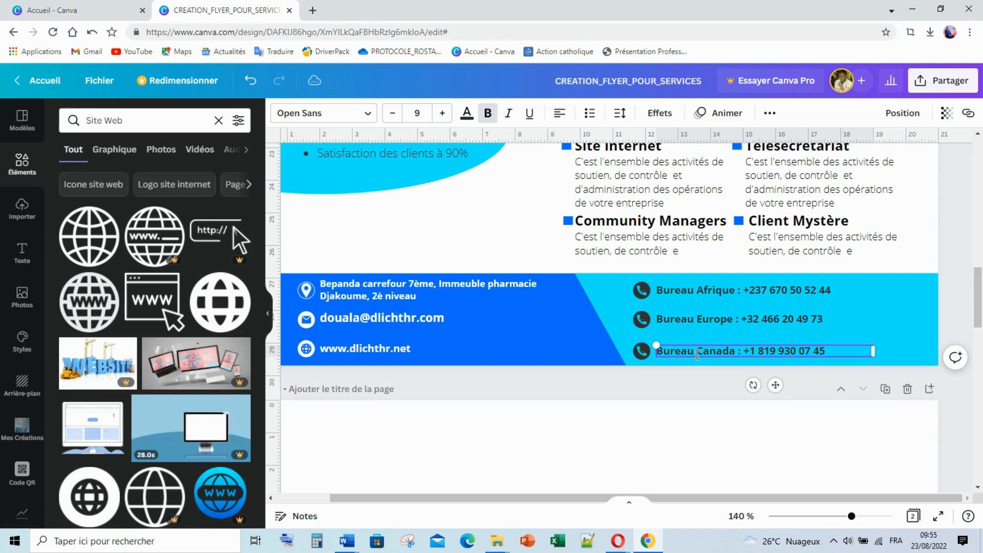
Delete the flyer's empty second page
left_click(266, 314)
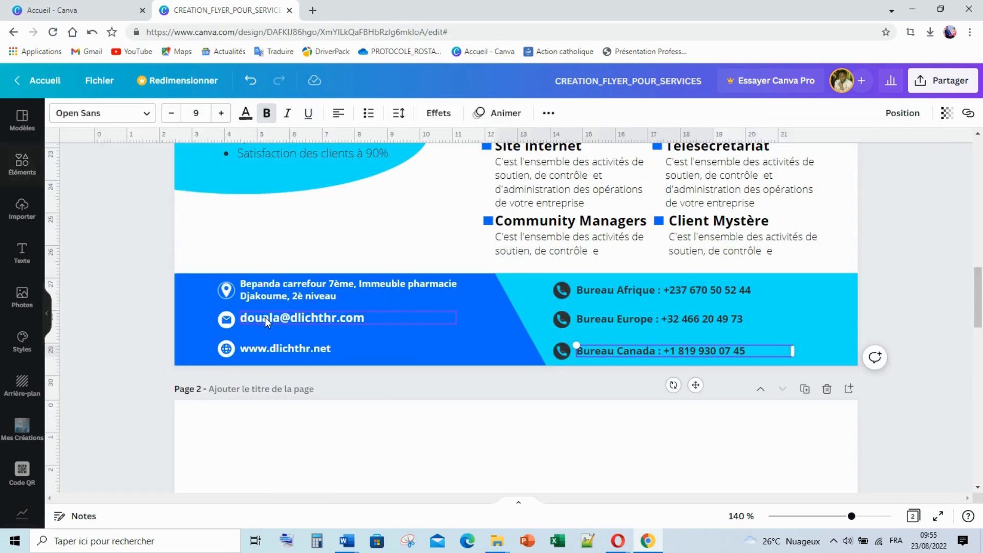
left_click(827, 389)
left_click(907, 295)
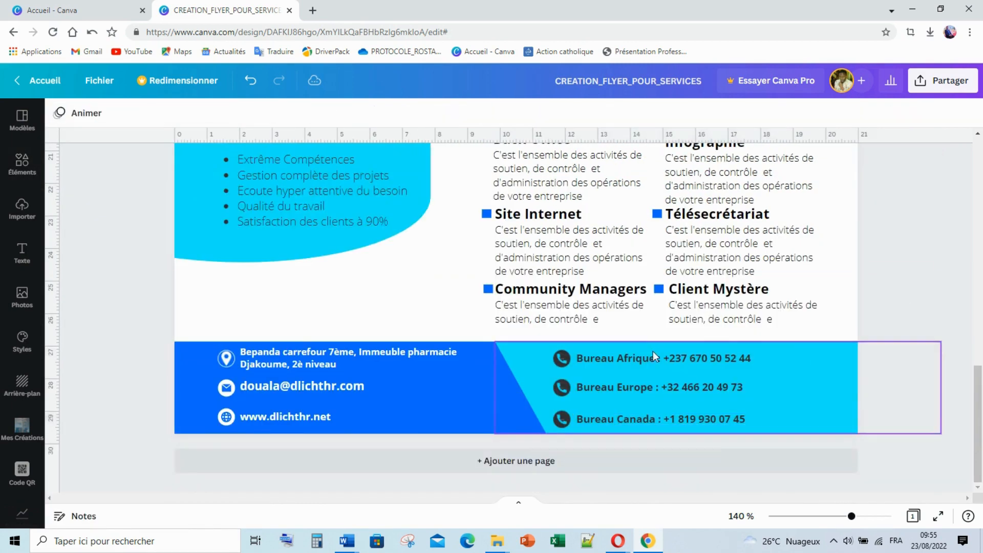
left_click(635, 359)
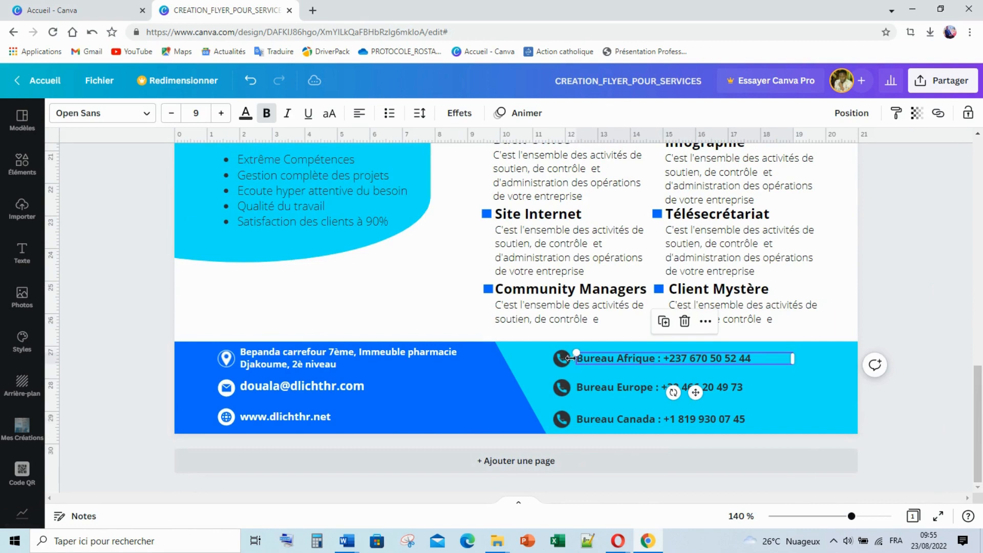
left_click(920, 285)
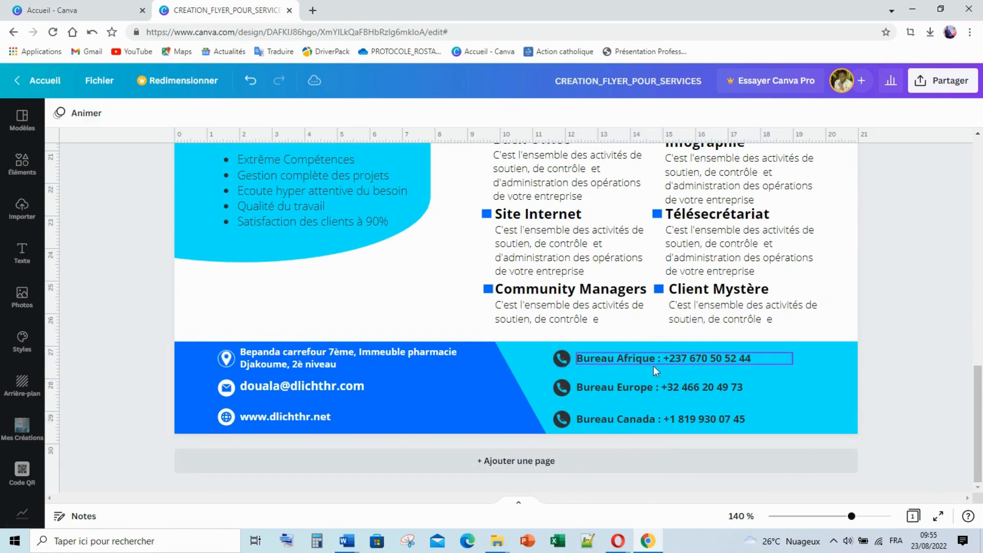
Select the three phone icons and lines and nudge them two steps right
left_click(592, 358)
left_click(602, 386, "shift")
left_click(567, 420, "shift")
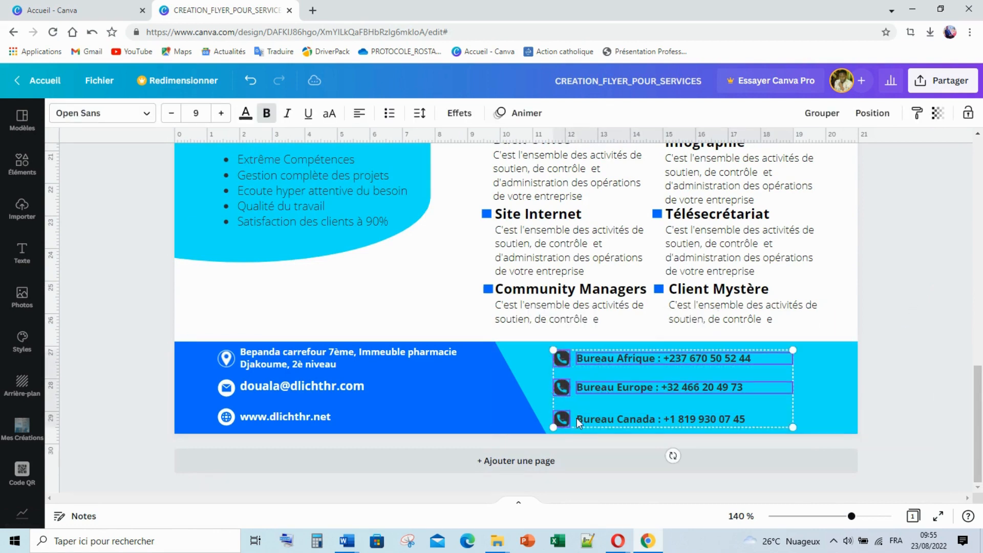
left_click(592, 422, "shift")
key("Right")
key("Right")
key("Right")
key("Right")
key("Right")
key("Right")
key("Right")
key("Right")
key("Right")
key("Right")
key("Right")
key("Right")
key("Right")
key("Right")
key("Right")
key("Right")
key("Right")
key("Right")
key("Right")
key("Right")
key("Right")
key("Right")
key("Right")
key("Right")
key("Right")
key("Right")
key("Right")
key("Right")
key("Right")
key("Right")
key("Right")
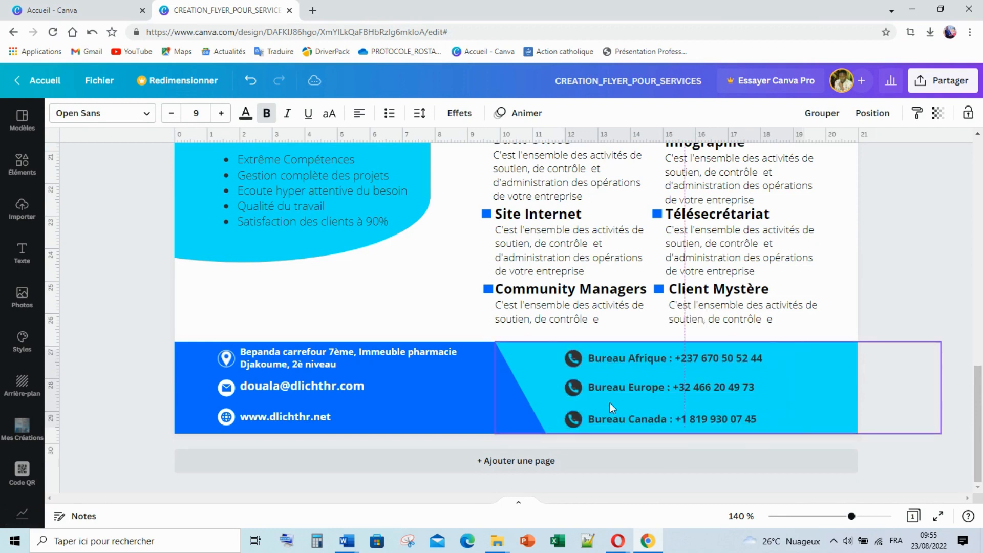
key("Right")
key("Right")
key("Right")
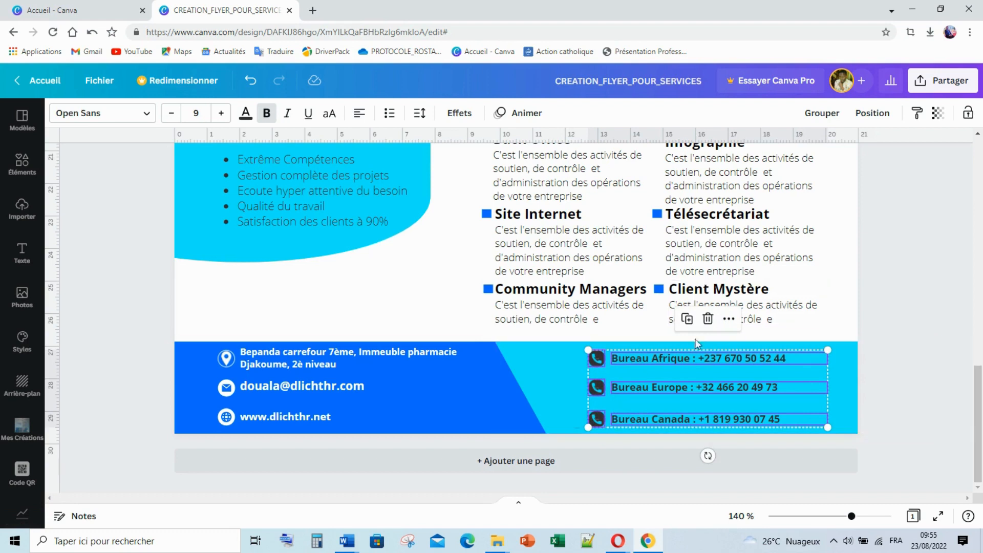
left_click(903, 238)
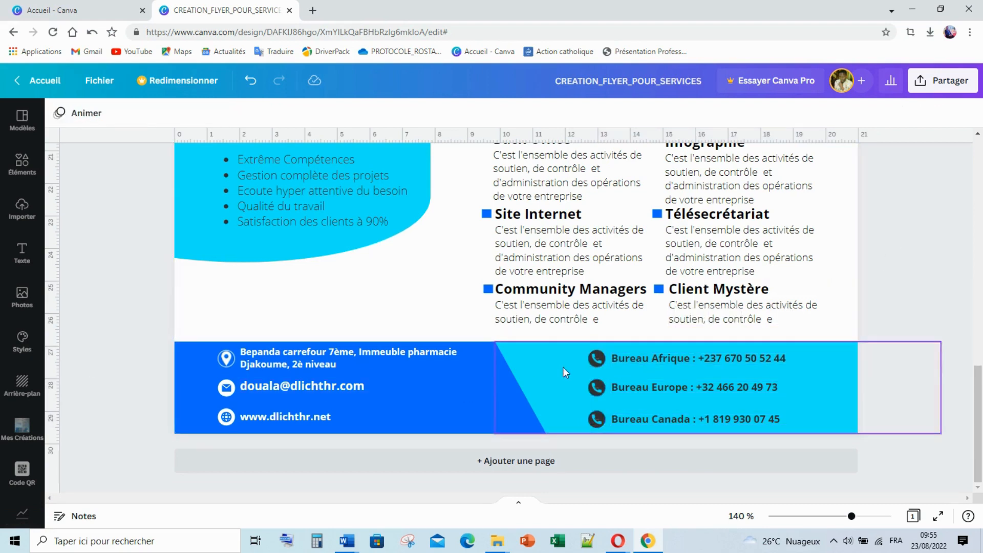
Reselect all three phone lines and nudge them up one step
left_click(596, 358)
left_click(640, 356, "shift")
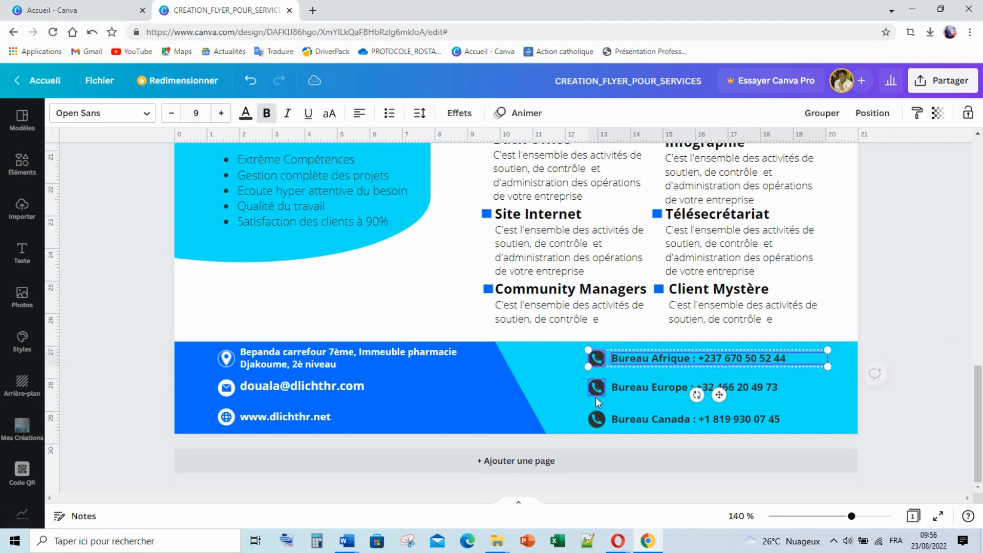
left_click(596, 390, "shift")
left_click(613, 390, "shift")
left_click(593, 420, "shift")
left_click(635, 419, "shift")
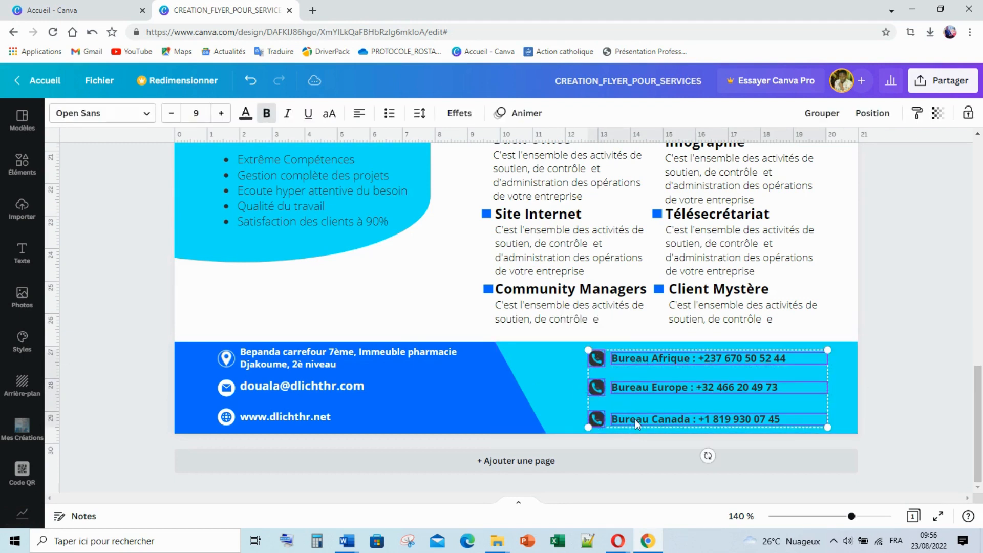
key("Up")
key("Up")
key("Up")
key("Up")
key("Up")
key("Up")
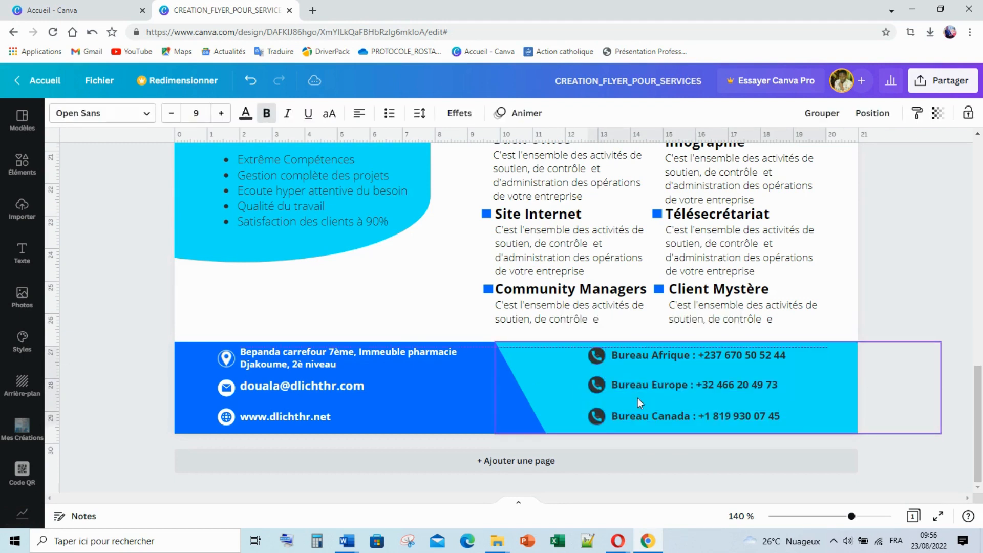
key("Up")
key("Up")
key("Up")
key("Up")
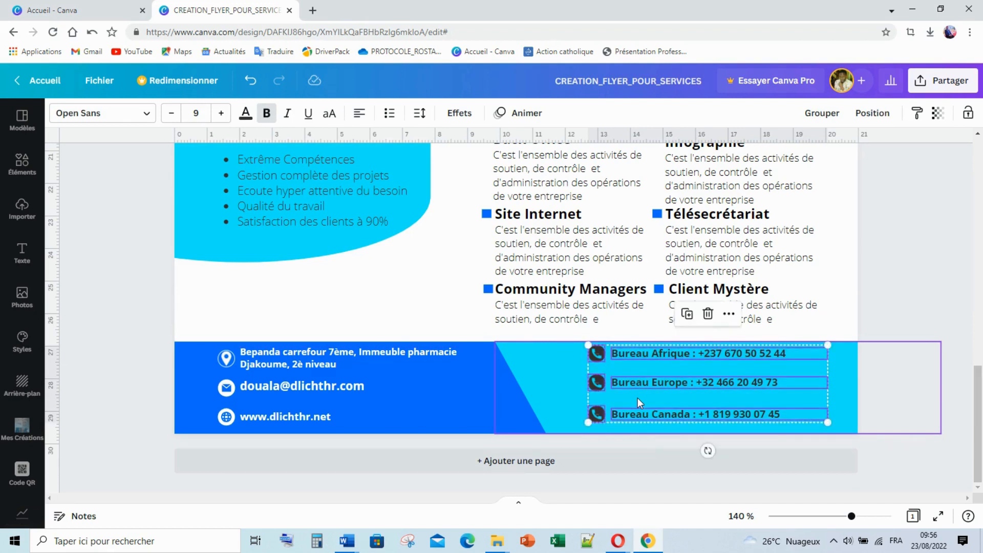
key("Down")
key("Down")
key("Down")
key("Down")
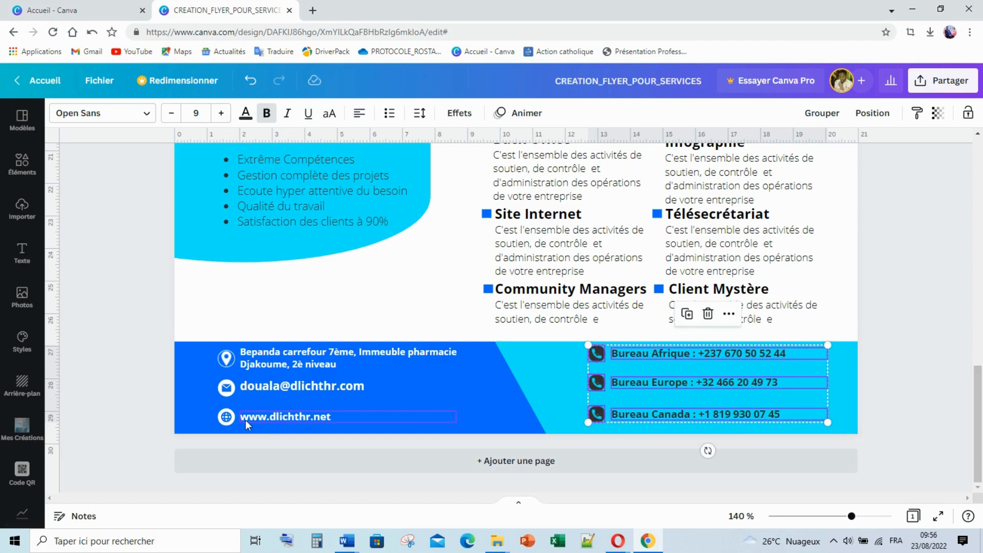
left_click(182, 357)
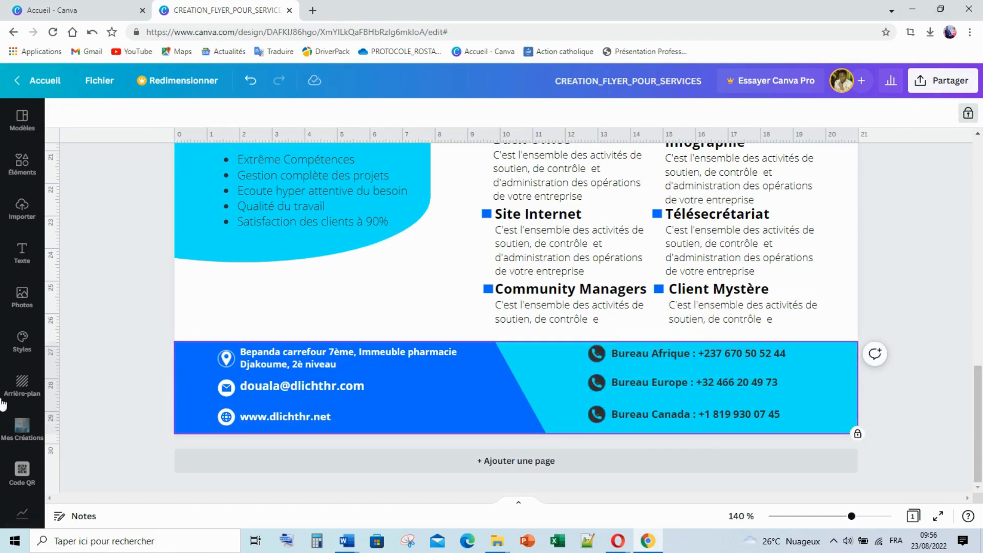
Nudge the address, email and website group up slightly
left_click(138, 366)
left_click_drag(272, 363, 357, 418)
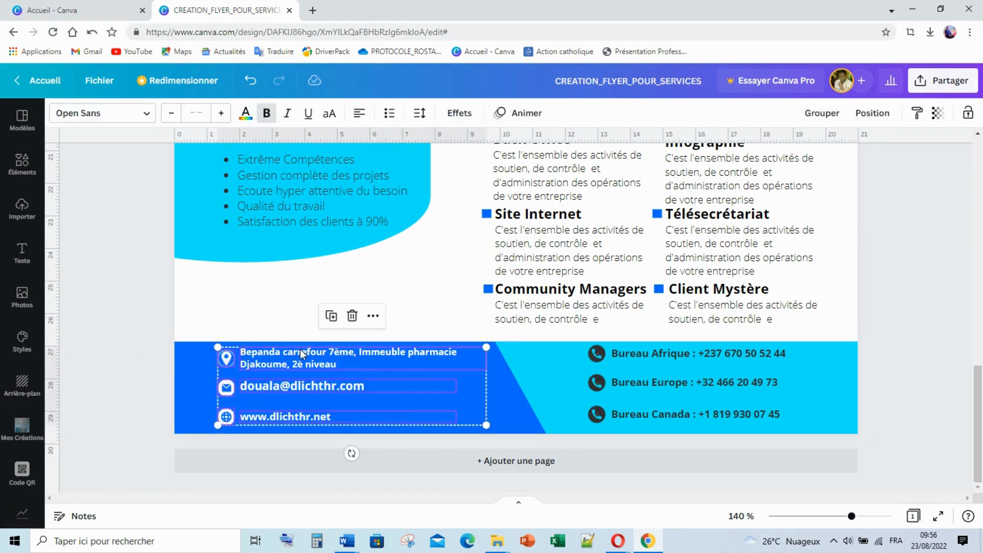
key("Up")
key("Up")
key("Up")
key("Up")
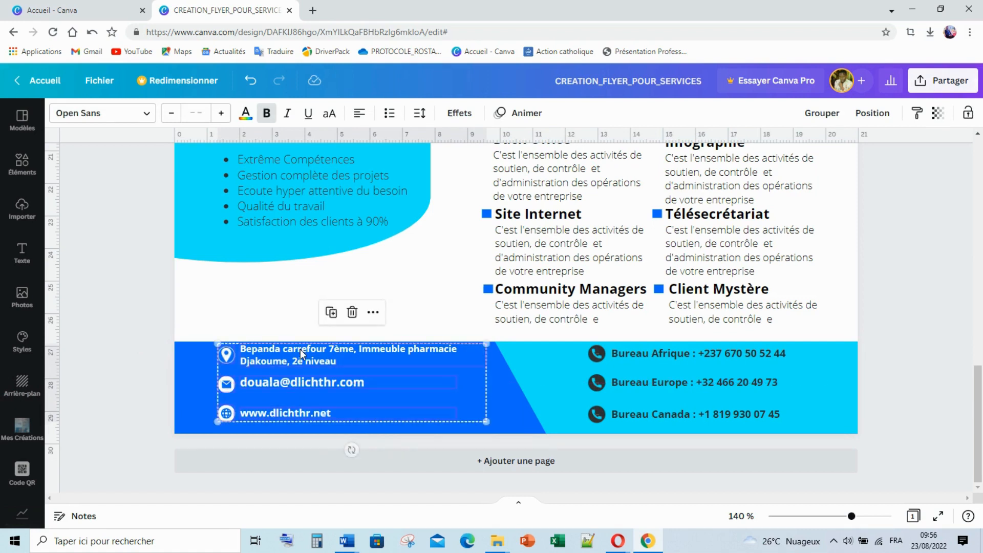
left_click(143, 352)
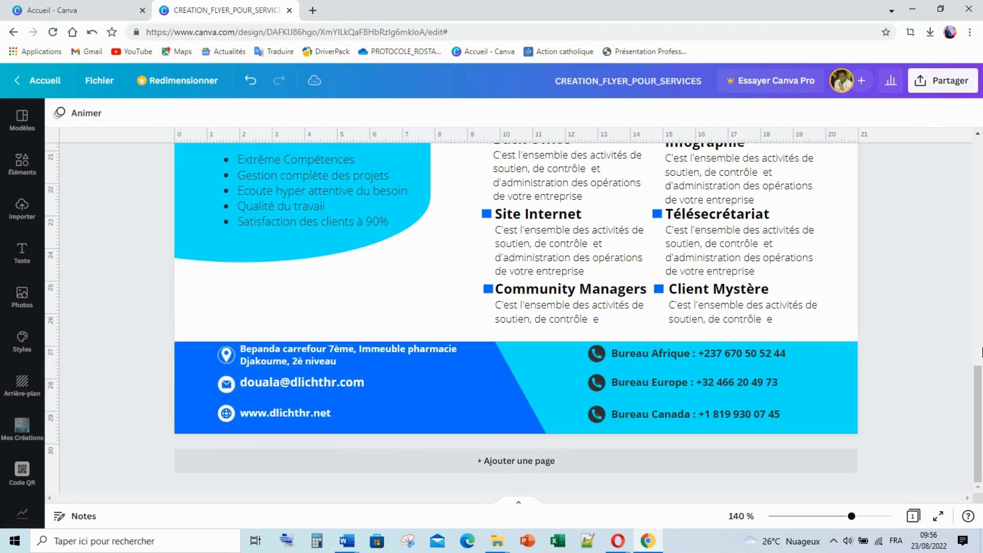
Zoom out to 71% and scroll up to the flyer's top with the empty grey oval
scroll(837, 482, "up", 2)
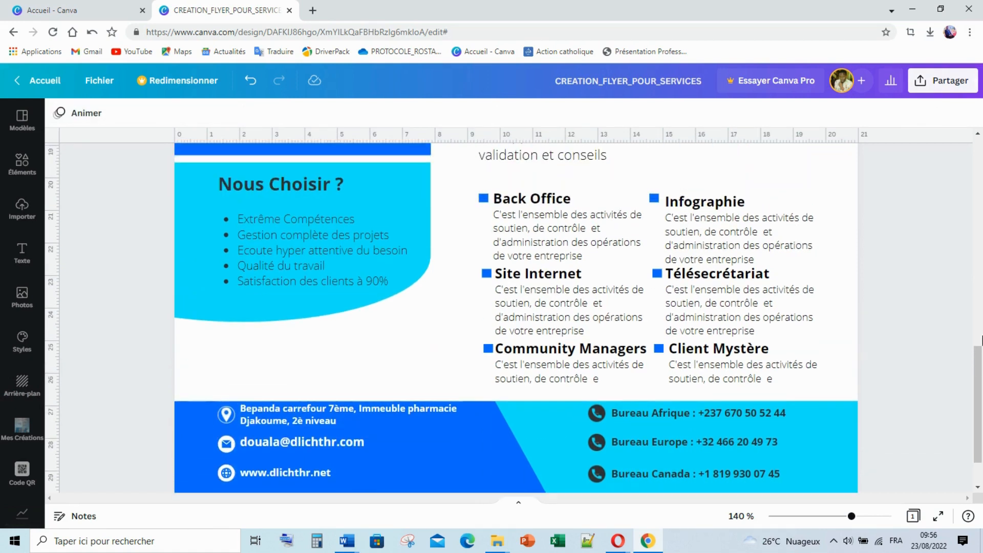
left_click(831, 516)
scroll(845, 367, "up", 5)
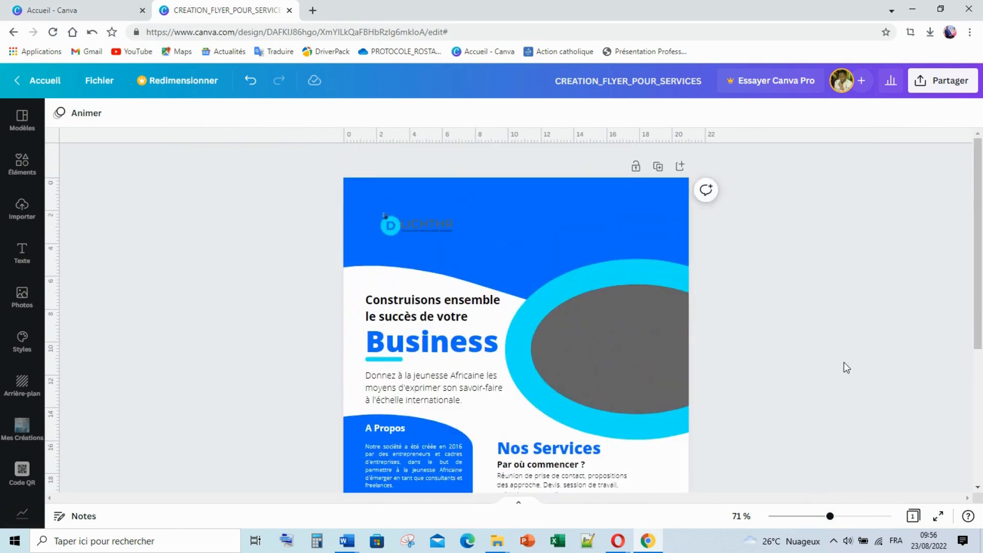
scroll(845, 368, "down", 1)
scroll(844, 363, "up", 3)
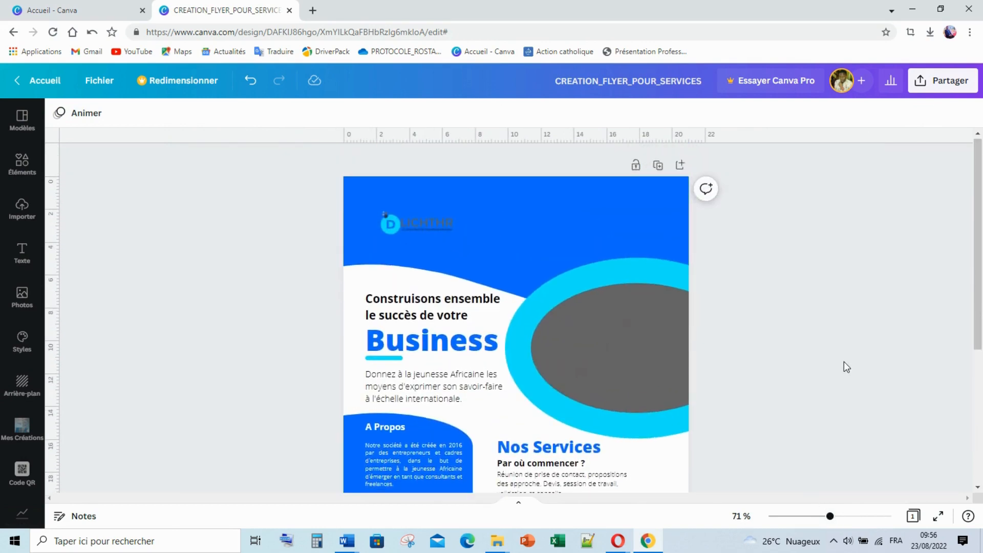
scroll(844, 363, "down", 1)
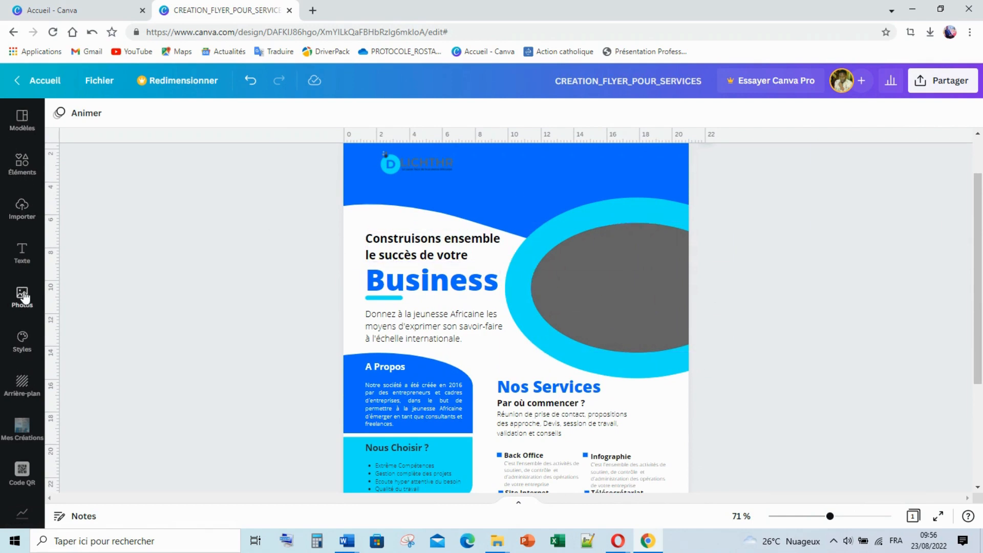
Try adding the uploaded man photos over the grey oval, then remove them
left_click(22, 209)
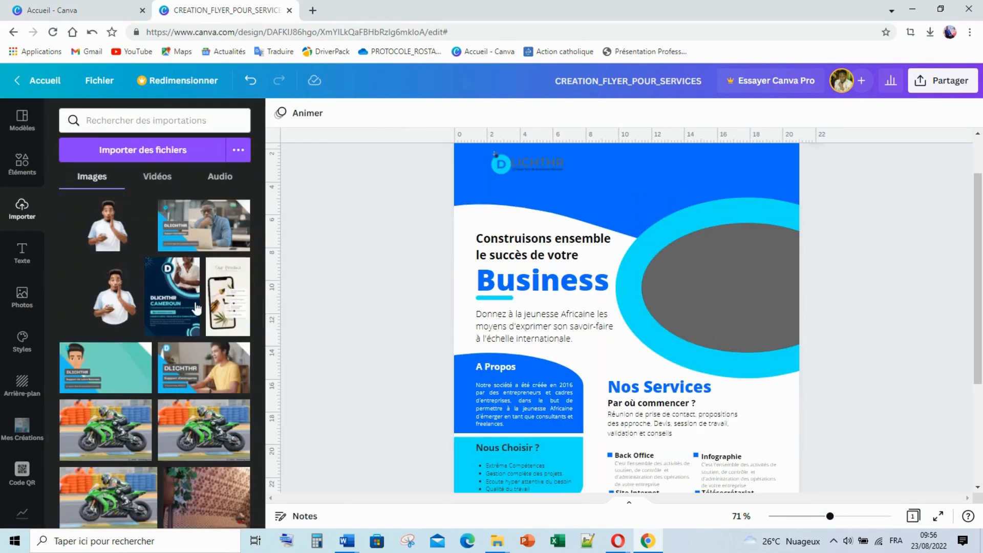
left_click(117, 239)
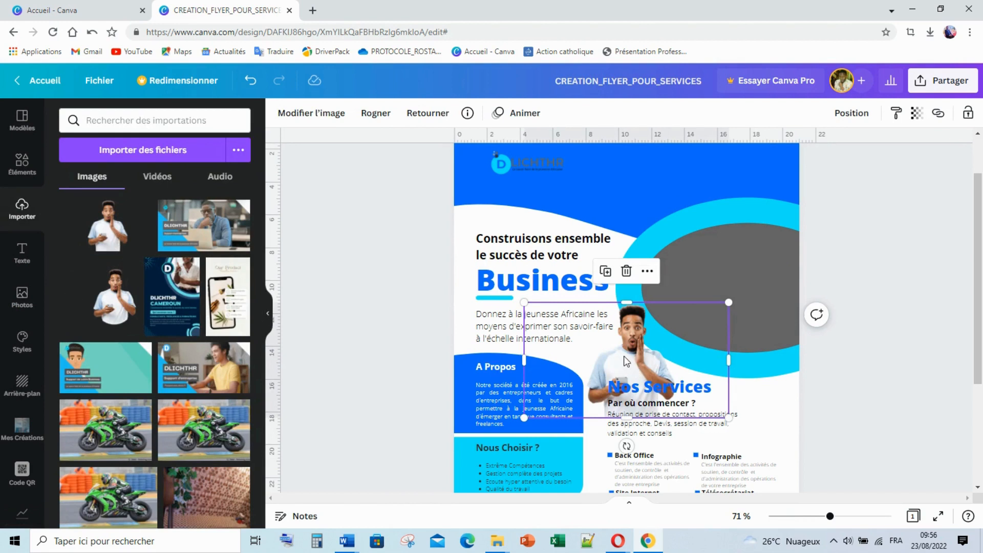
key("Delete")
left_click(108, 298)
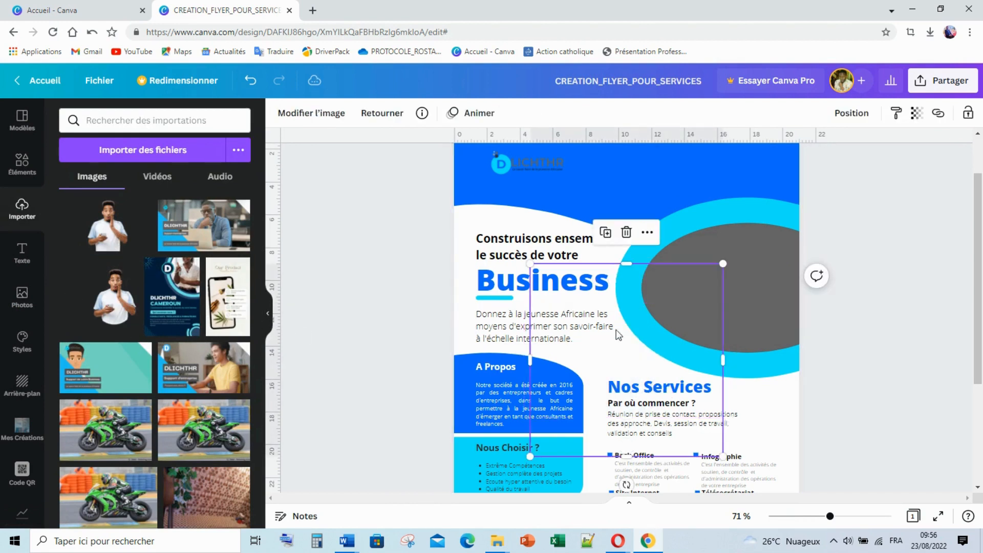
left_click_drag(677, 319, 733, 264)
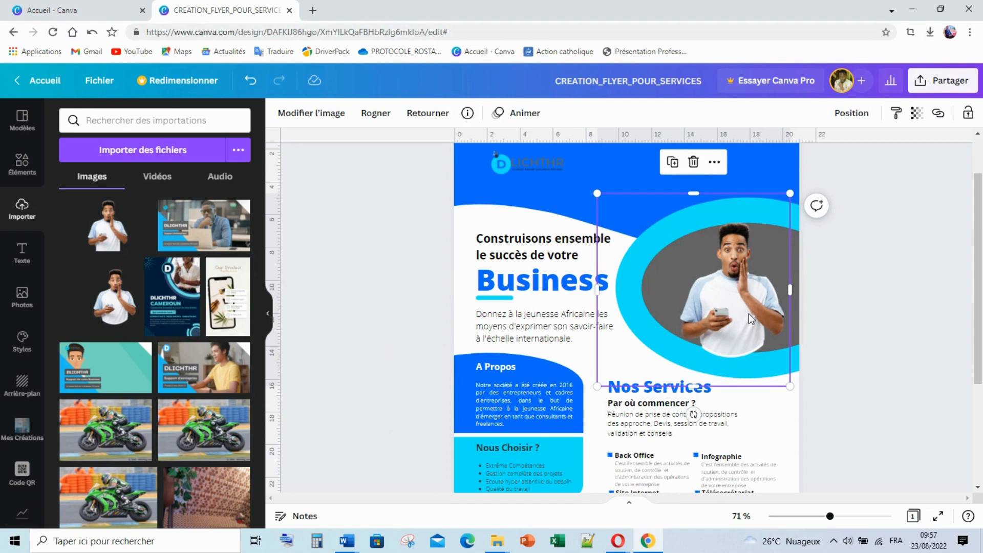
key("Delete")
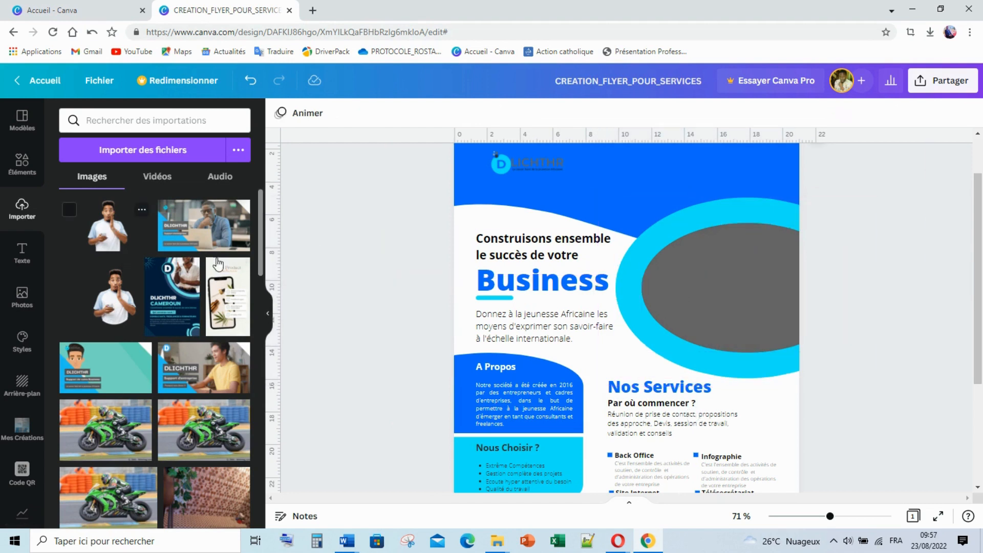
Drop the man photo into the grey oval, crop and enlarge it, then delete it
left_click_drag(108, 225, 727, 279)
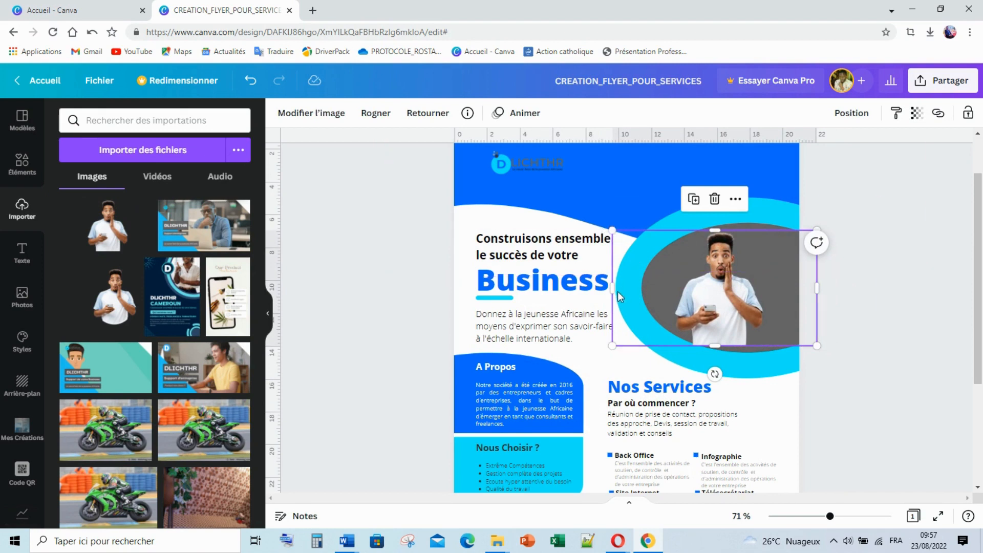
left_click_drag(612, 287, 676, 286)
left_click_drag(817, 288, 765, 276)
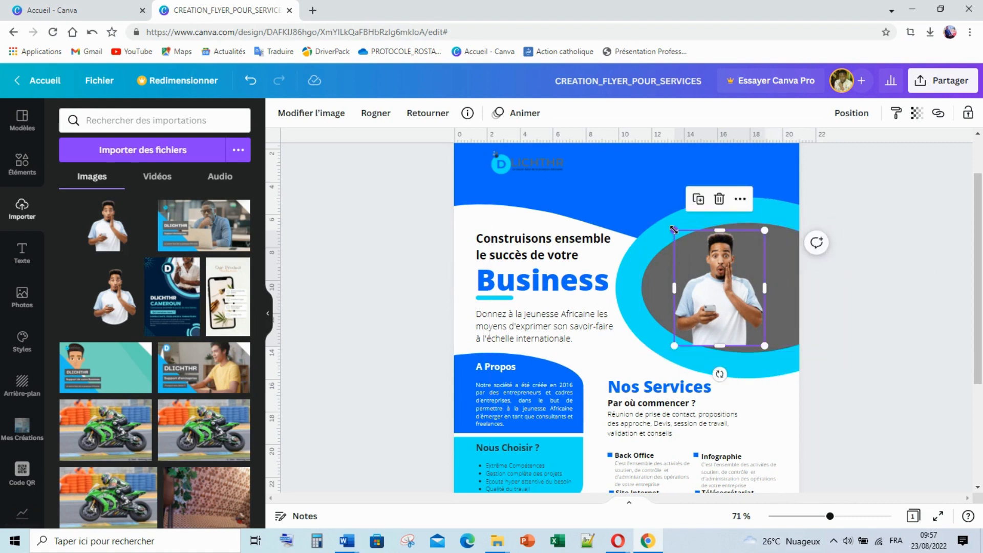
left_click_drag(607, 165, 609, 137)
left_click_drag(710, 300, 745, 303)
key("Delete")
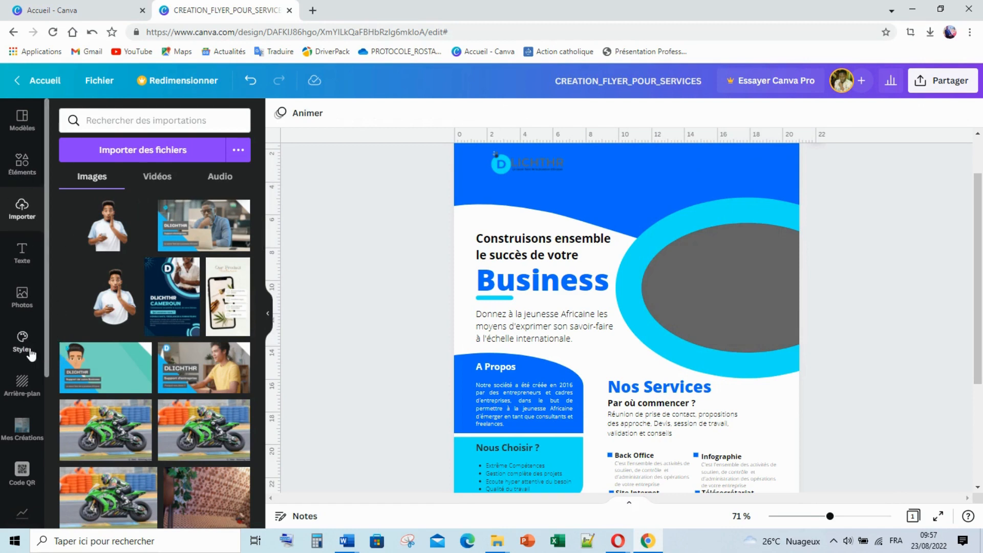
Place a fresh copy of the man's photo lower-left, overlapping the À Propos area
scroll(28, 409, "down", 2)
scroll(32, 417, "down", 2)
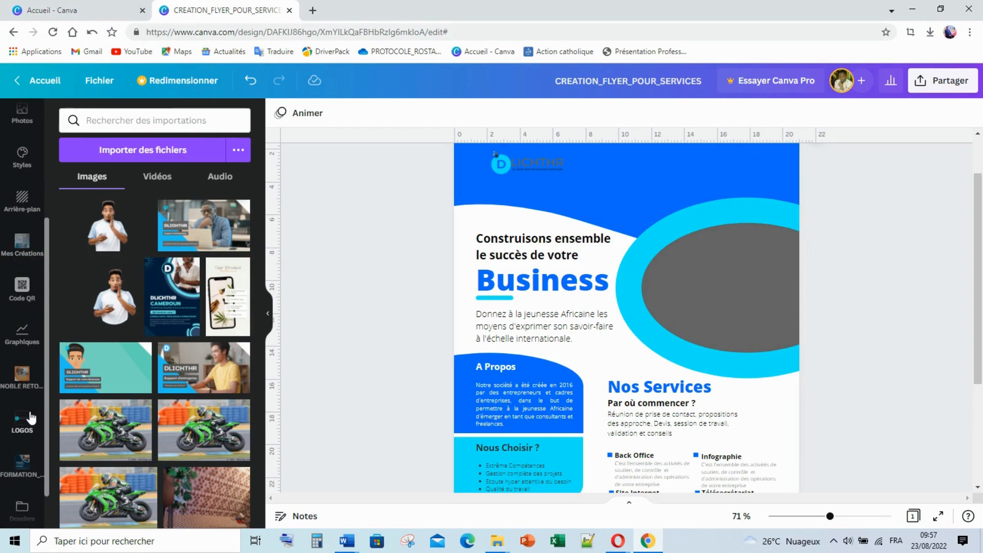
scroll(30, 417, "up", 4)
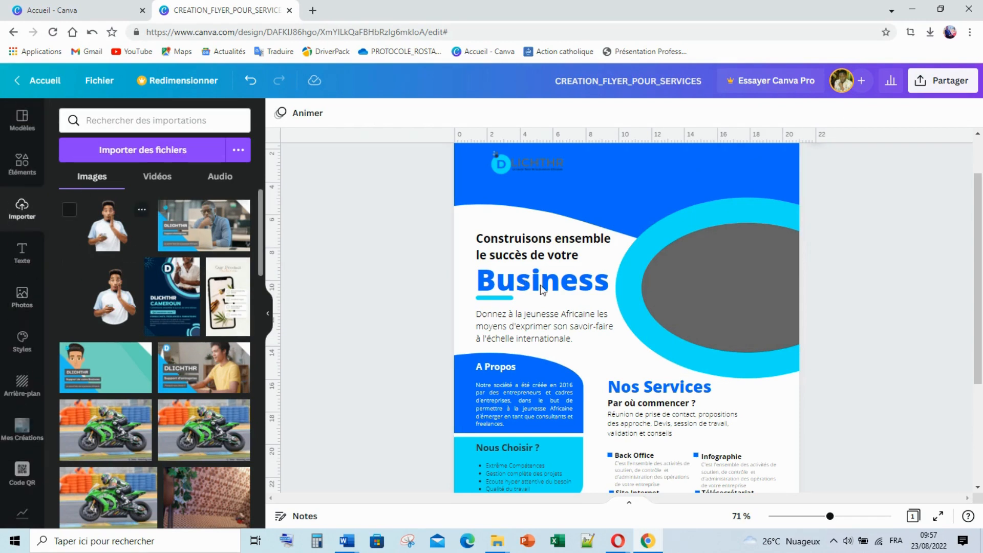
left_click_drag(629, 349, 561, 417)
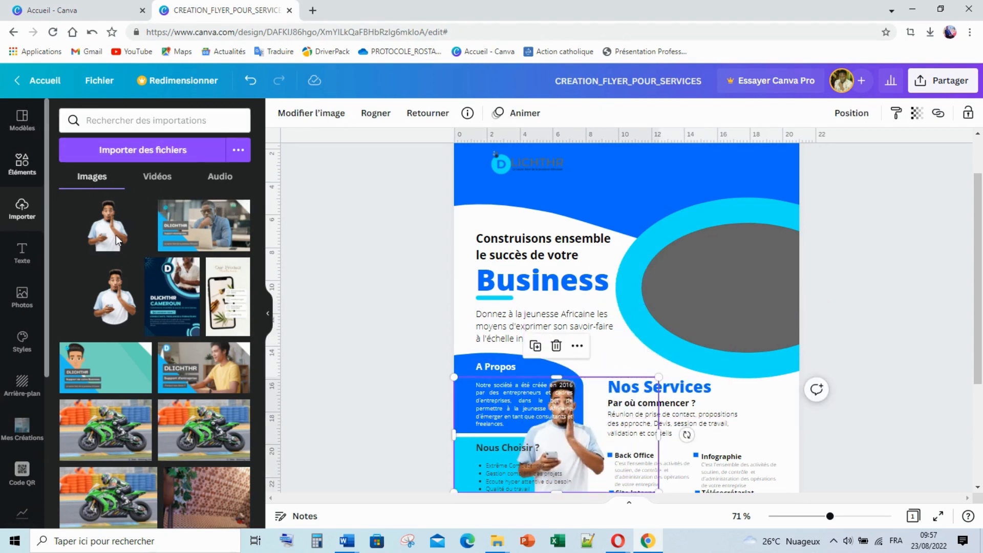
Clear the elements search and show the full Cadres collection of shaped frames
scroll(156, 297, "down", 4)
scroll(139, 182, "up", 3)
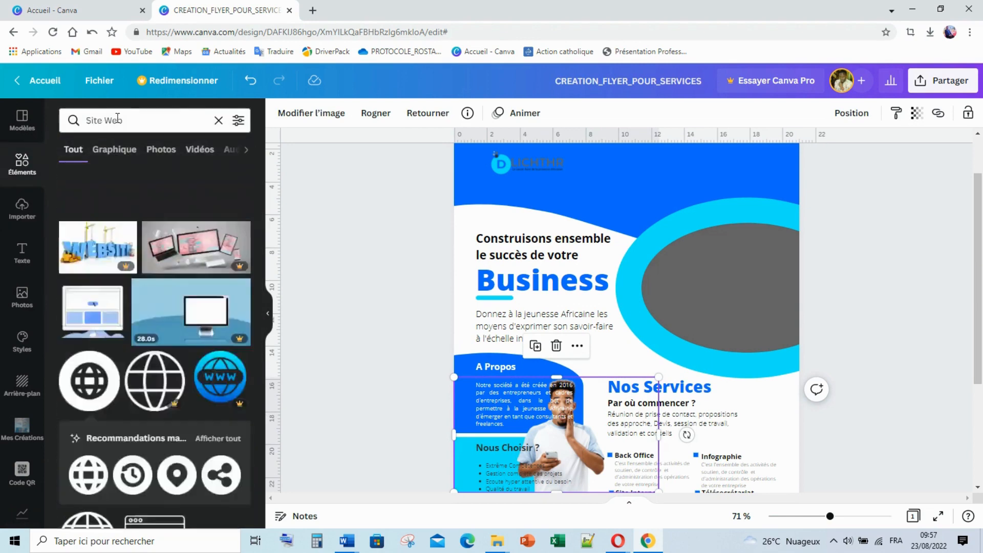
left_click(219, 120)
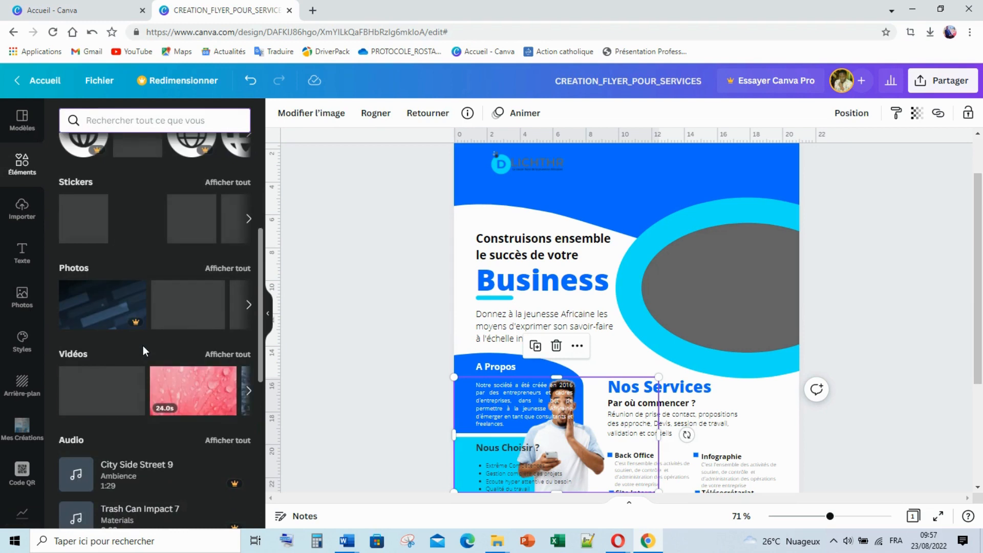
scroll(143, 346, "down", 7)
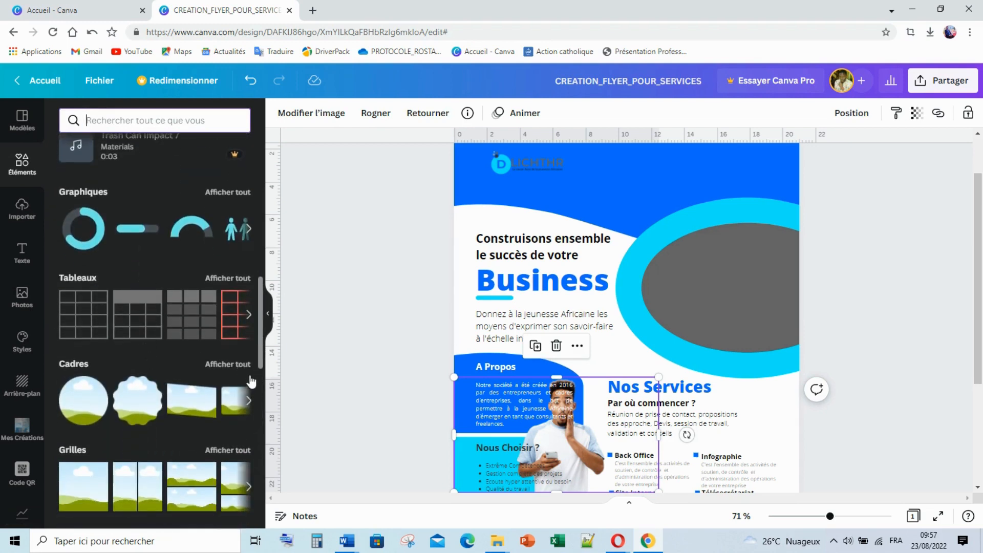
left_click(241, 364)
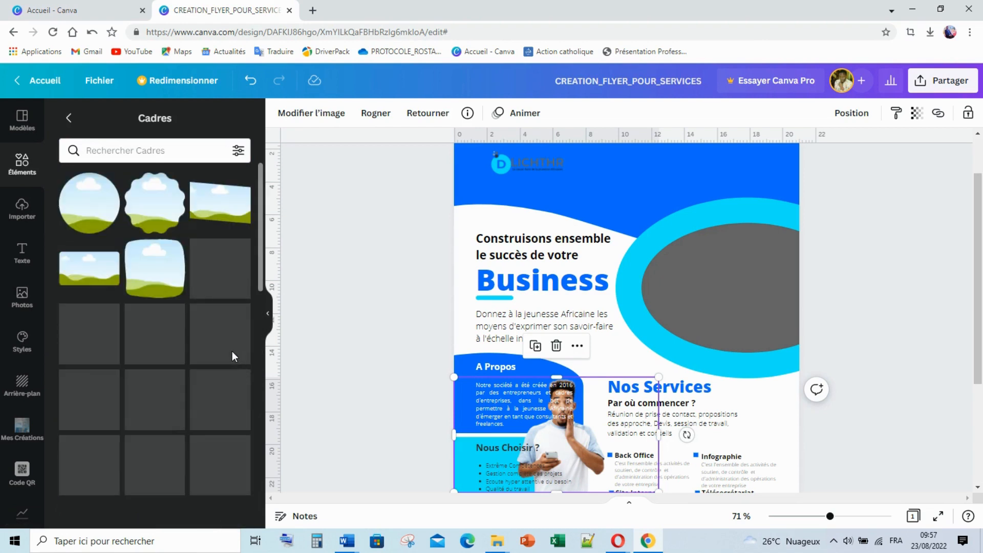
scroll(226, 350, "down", 5)
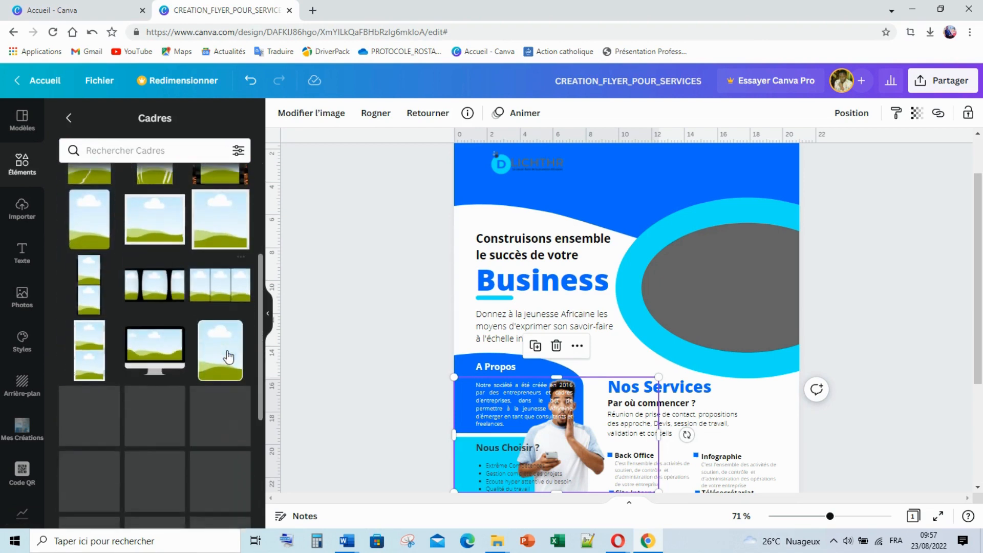
scroll(228, 357, "down", 10)
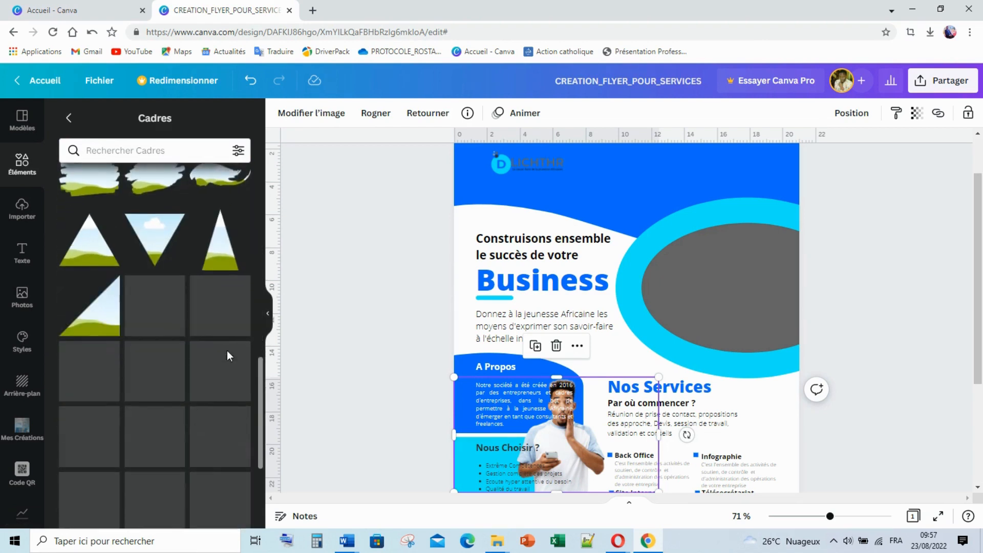
scroll(228, 357, "down", 3)
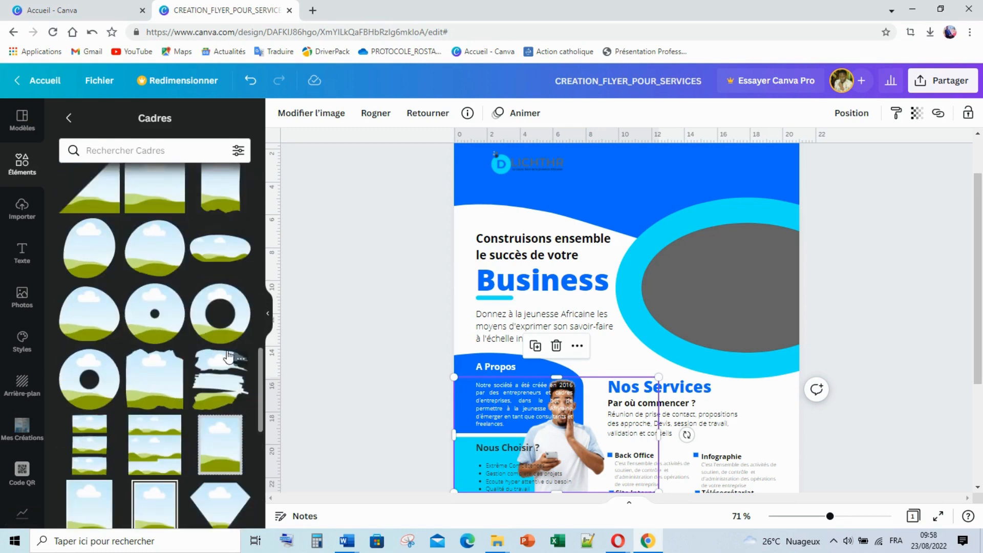
scroll(228, 357, "down", 10)
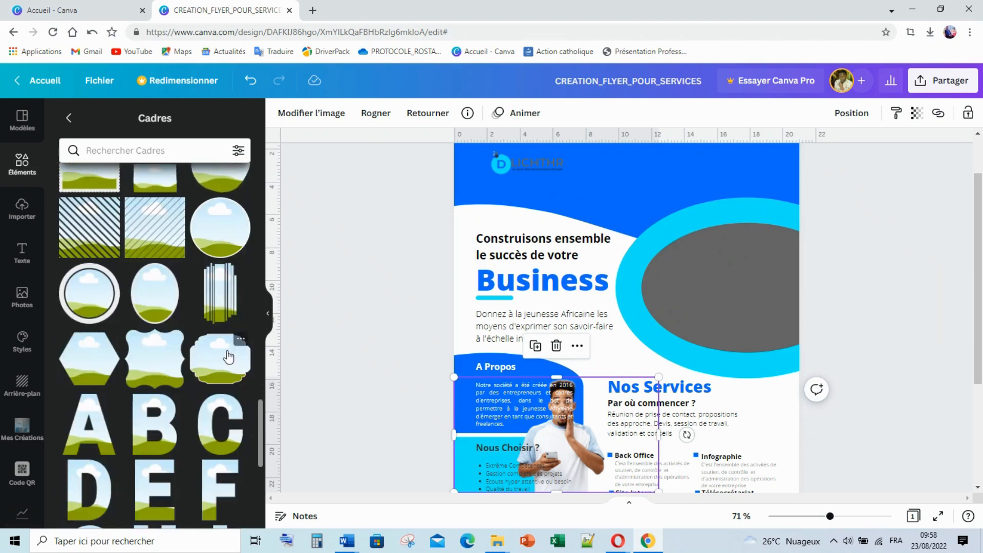
scroll(228, 357, "down", 8)
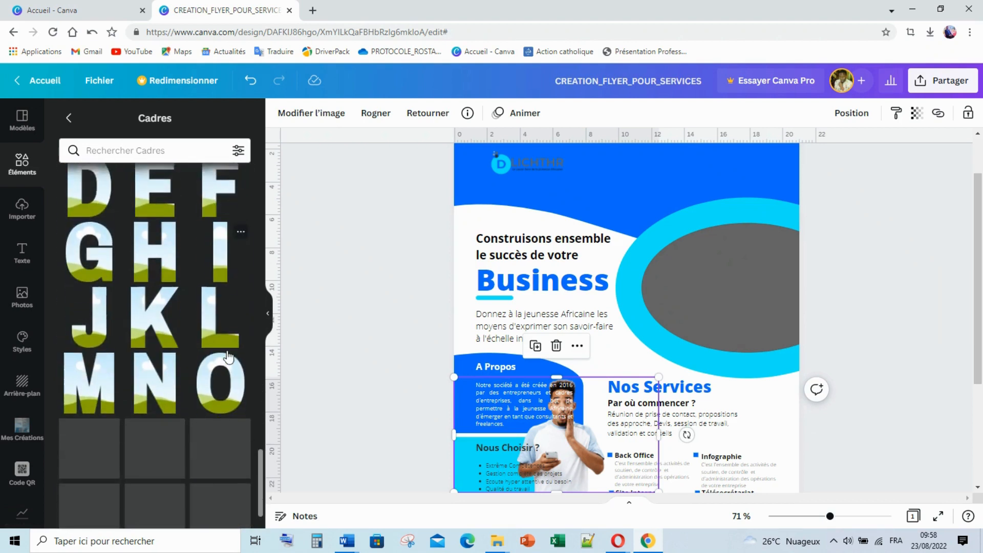
scroll(228, 357, "down", 5)
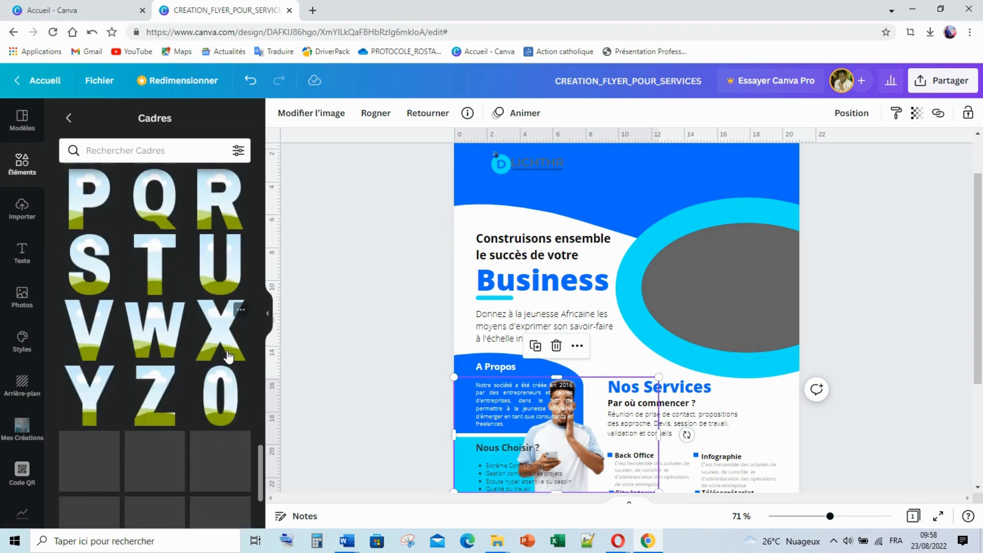
scroll(228, 357, "down", 2)
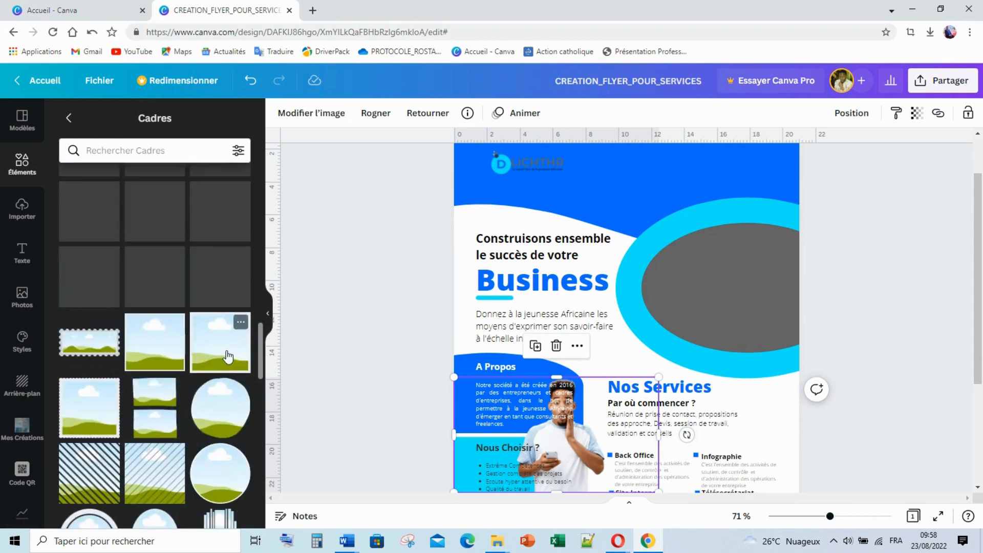
scroll(228, 357, "up", 6)
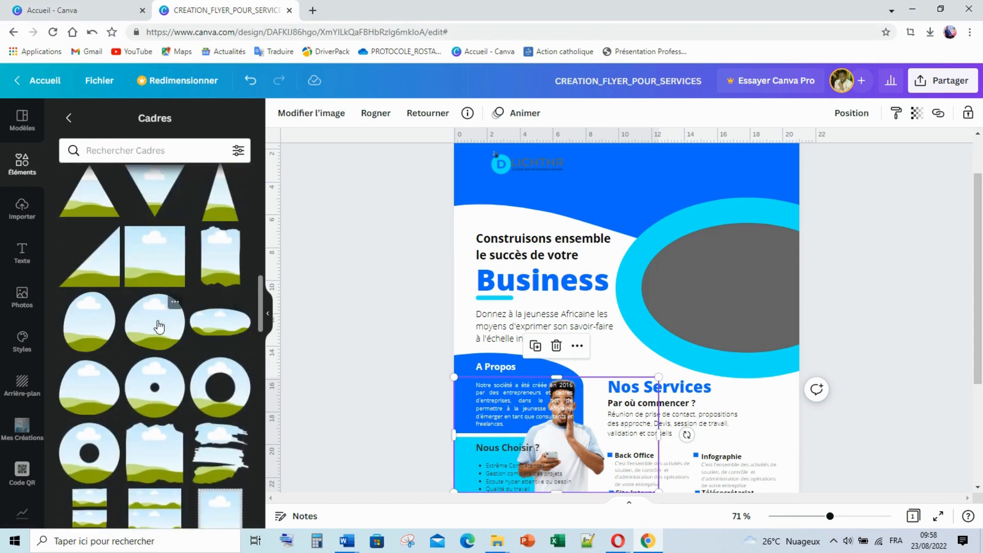
Place a circle frame over the header's grey oval and fit it to the oval
left_click_drag(183, 334, 776, 253)
left_click_drag(814, 345, 797, 326)
mouse_move(761, 285)
left_mouse_down()
mouse_move(769, 294)
mouse_move(761, 294)
left_mouse_up()
left_click(880, 296)
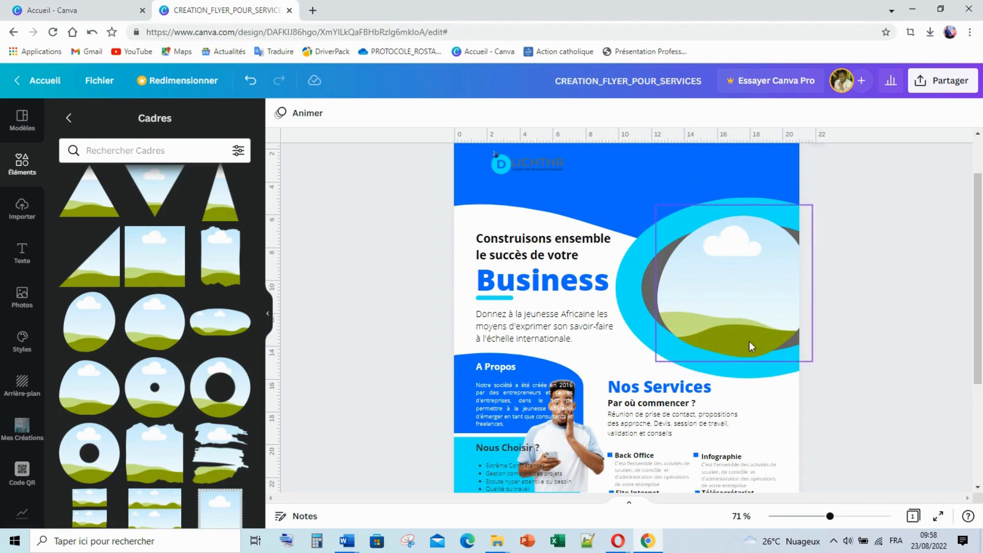
Move the man's photo to the page top, crop both sides and enlarge it
left_click_drag(579, 437, 619, 203)
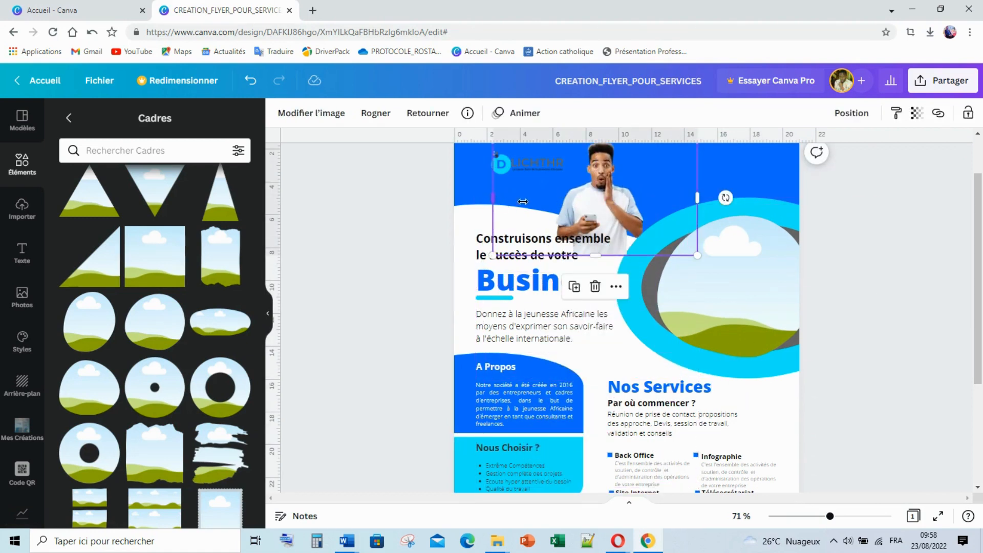
left_click_drag(523, 201, 555, 203)
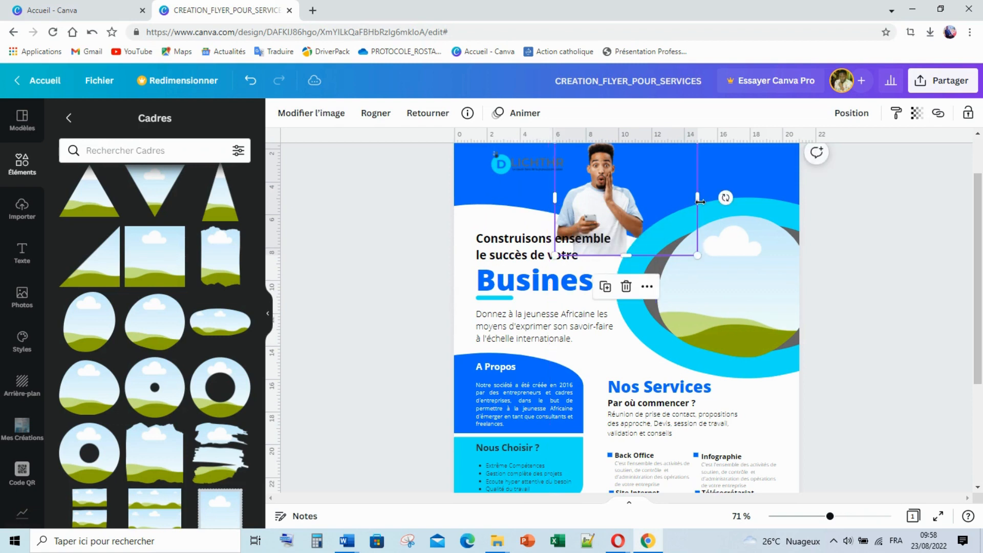
left_click_drag(688, 201, 649, 192)
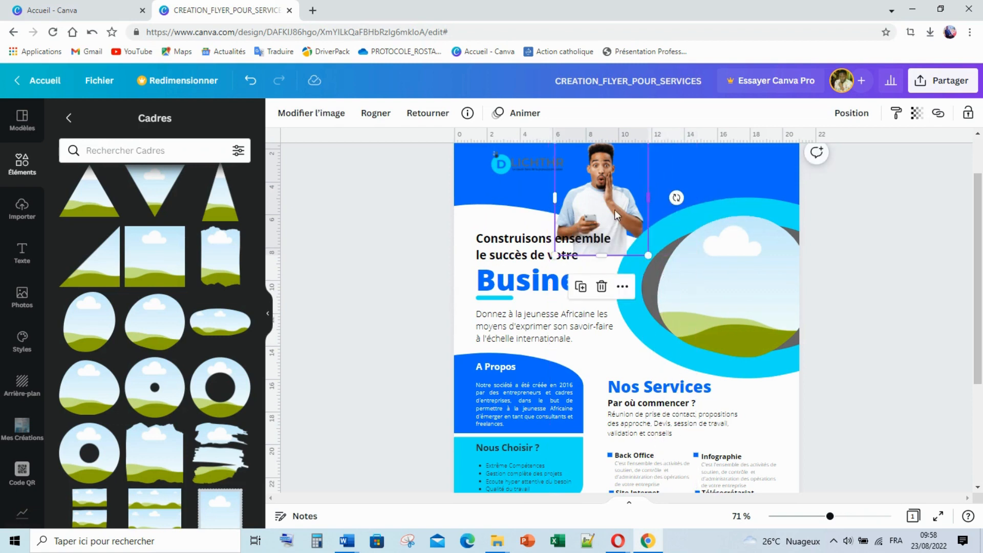
left_click_drag(555, 254, 504, 317)
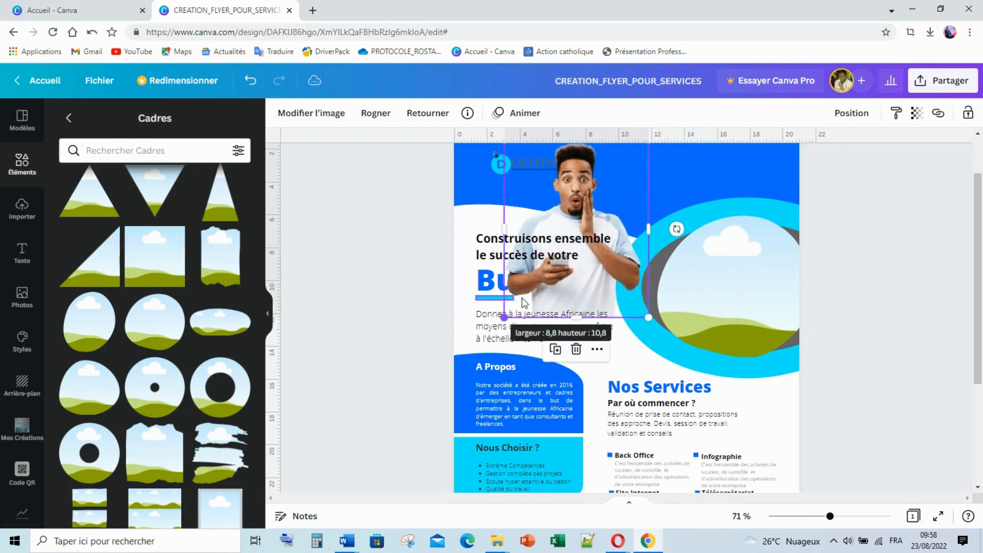
left_click(877, 203)
Duplicate the man's photo and drop the copy into the circle frame
left_click(576, 205)
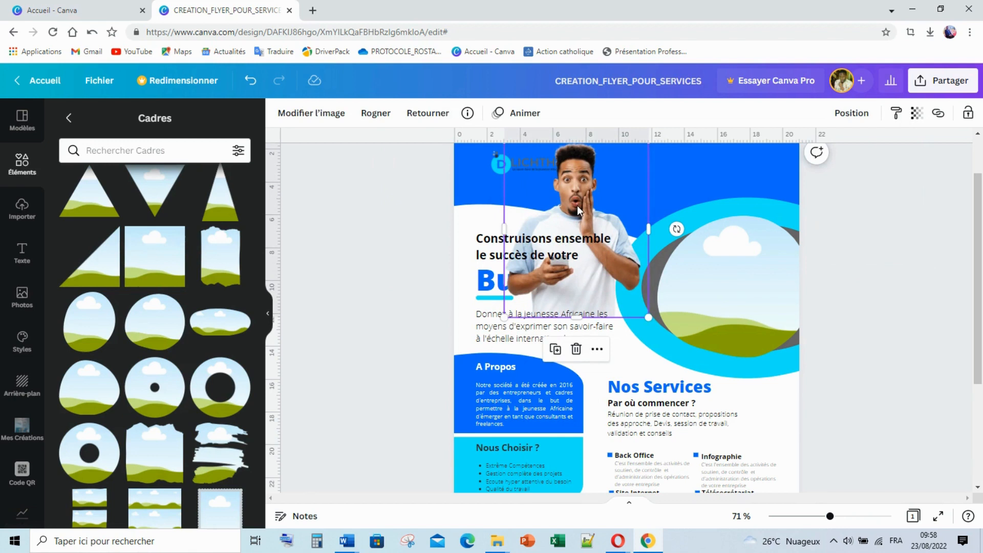
key("ctrl+d")
left_click_drag(648, 246, 729, 277)
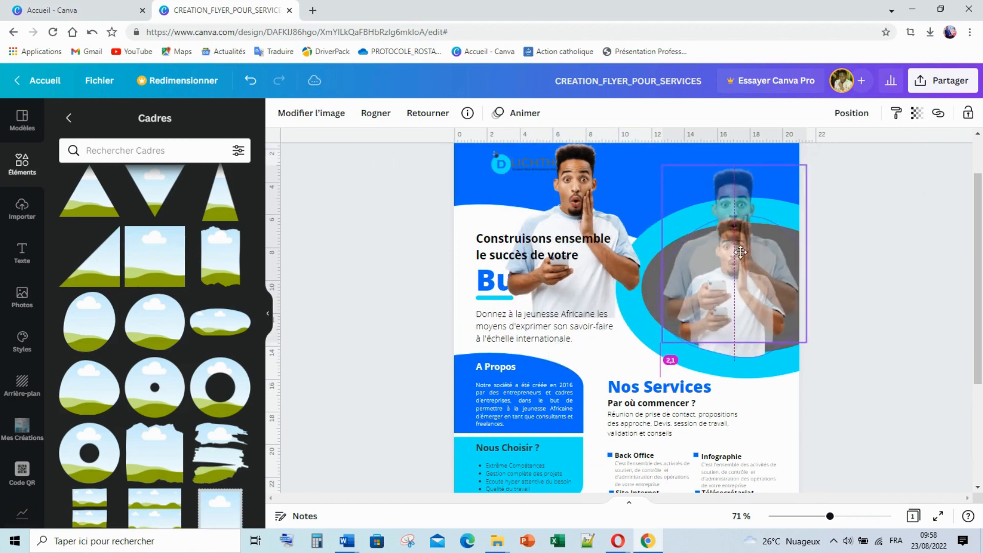
left_click(890, 242)
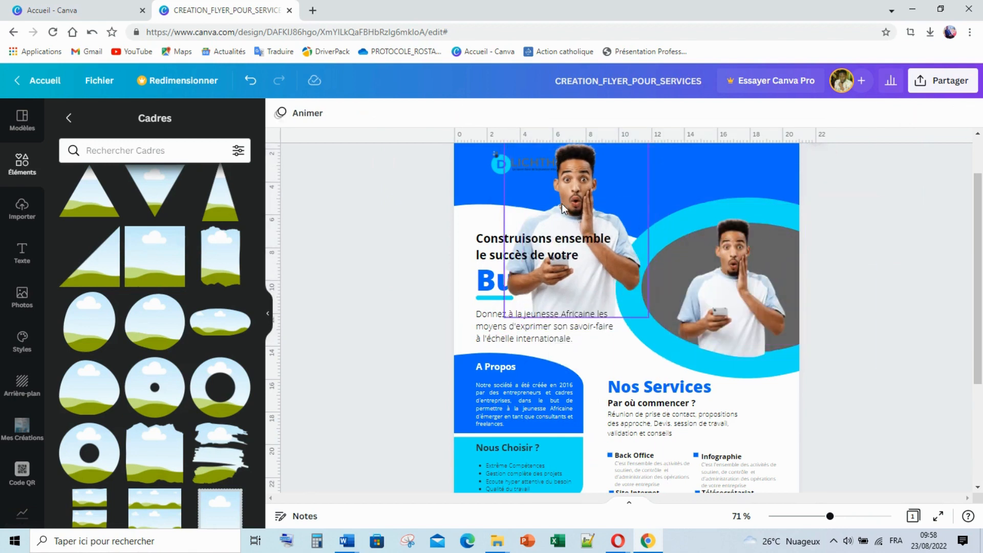
Bring the original photo to the front over the framed copy, then shrink it and move it aside
left_click_drag(562, 203, 715, 216)
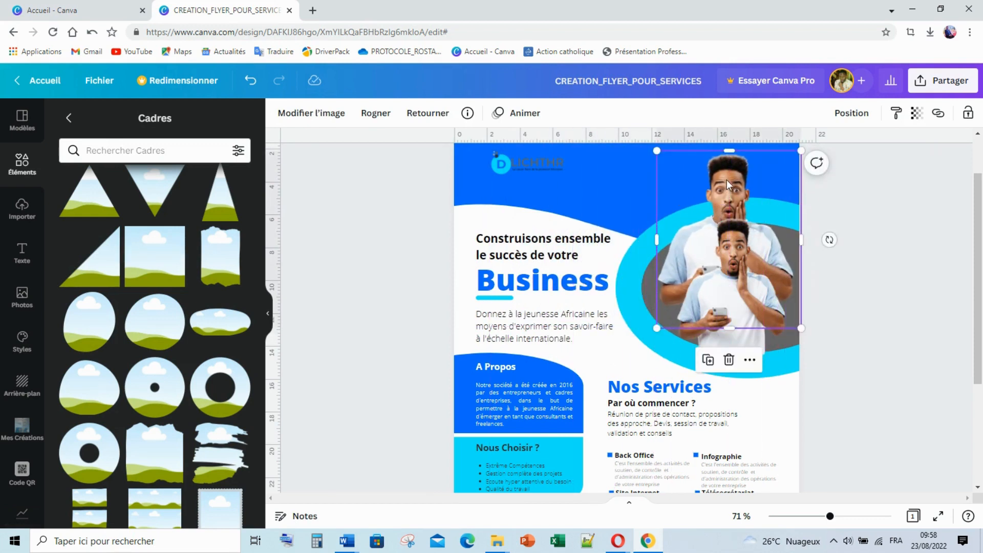
right_click(726, 180)
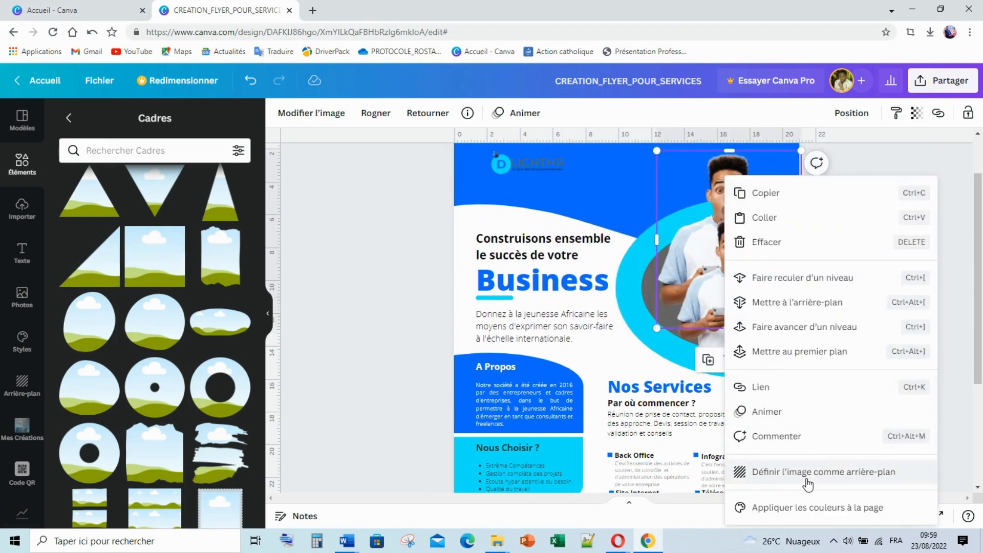
left_click(808, 352)
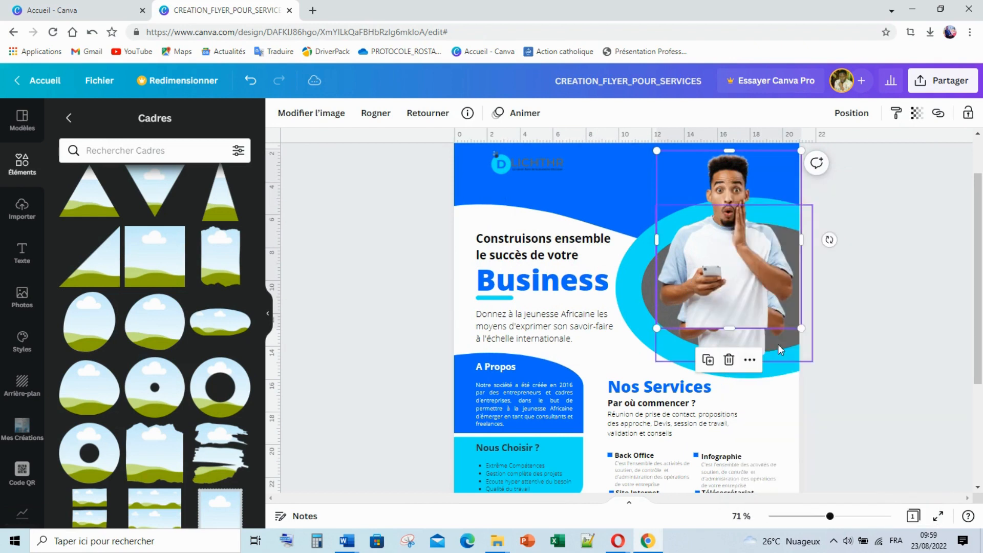
left_click_drag(657, 151, 679, 170)
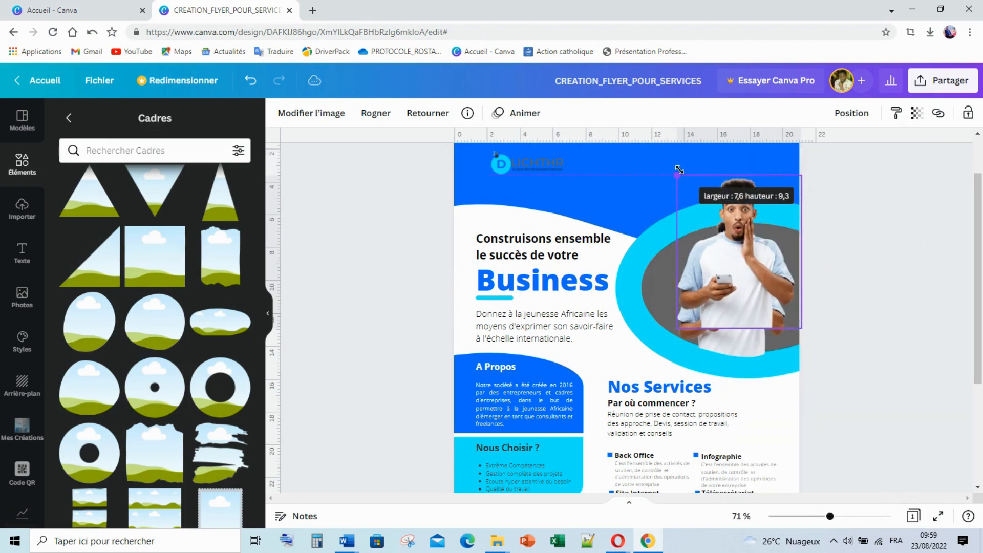
left_click_drag(731, 253, 590, 232)
Enlarge the photo inside the oval frame and delete the small duplicate over the headline
left_click(734, 262)
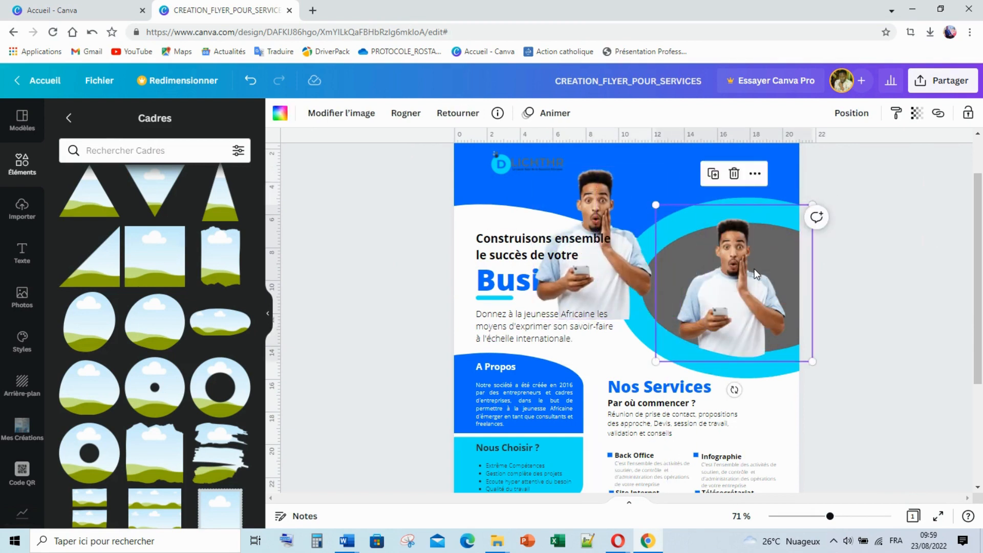
left_click_drag(655, 204, 629, 148)
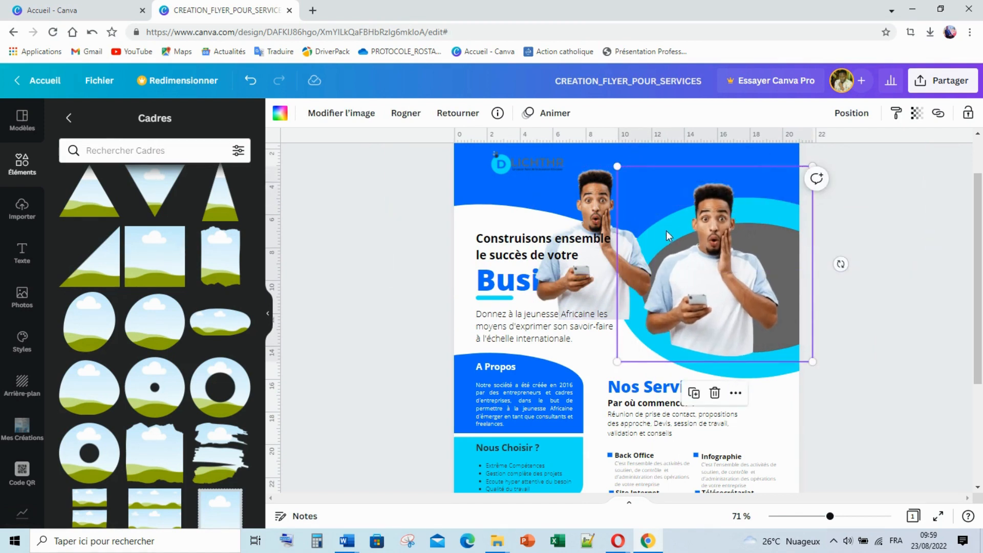
left_click_drag(813, 167, 853, 122)
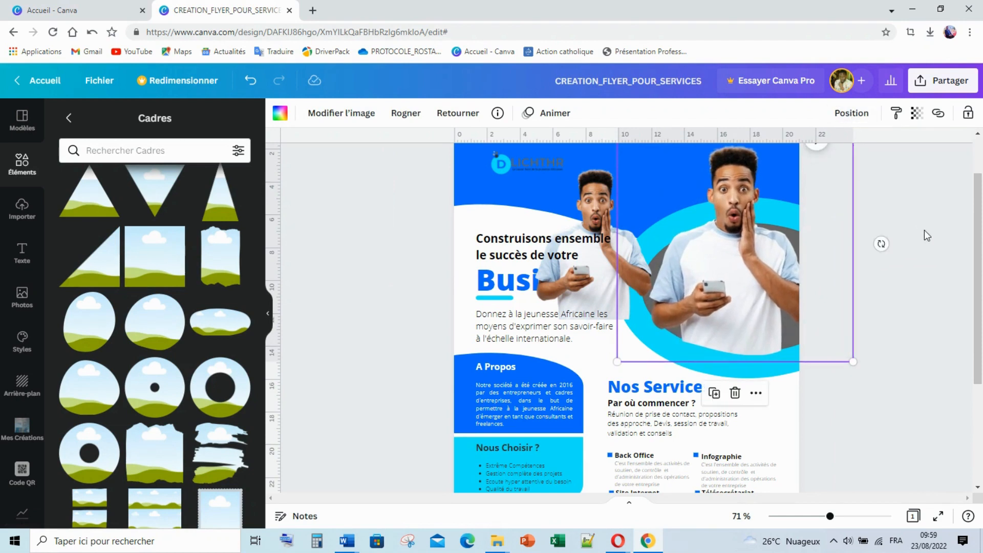
left_click(928, 237)
left_click(595, 203)
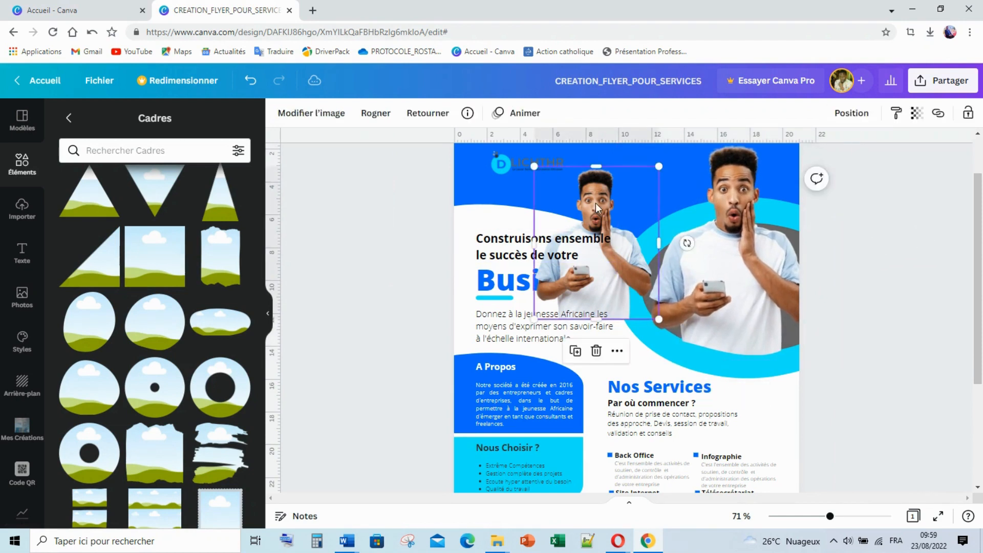
key("Delete")
Resize the oval-framed photo to about 12.9 × 12.9 to fit the header oval
left_click(694, 305)
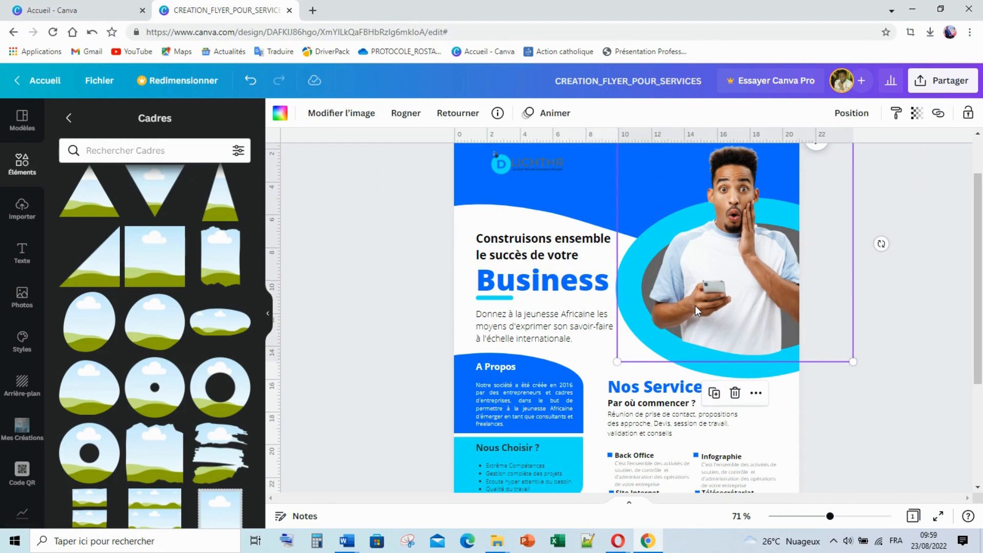
left_click_drag(695, 306, 696, 306)
scroll(883, 288, "up", 2)
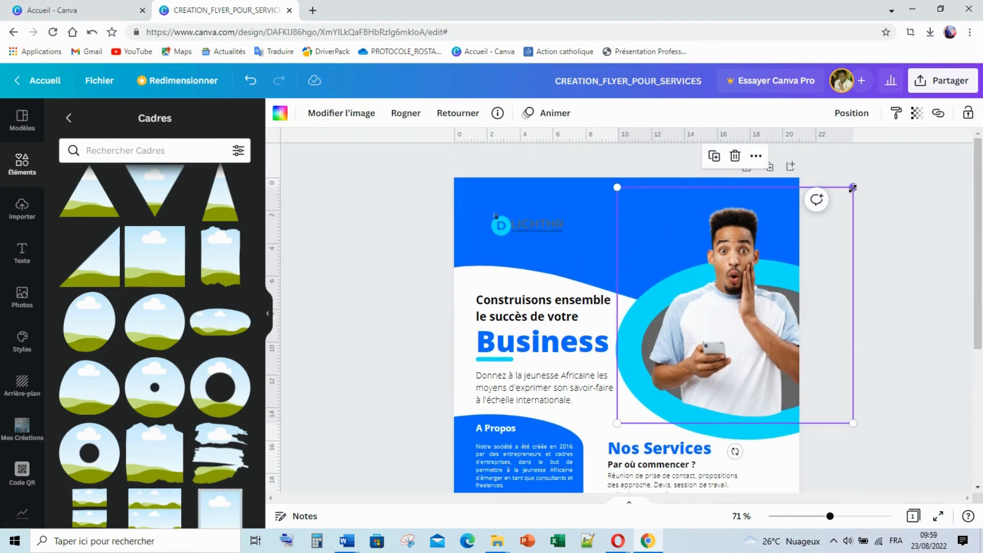
left_click_drag(854, 186, 827, 212)
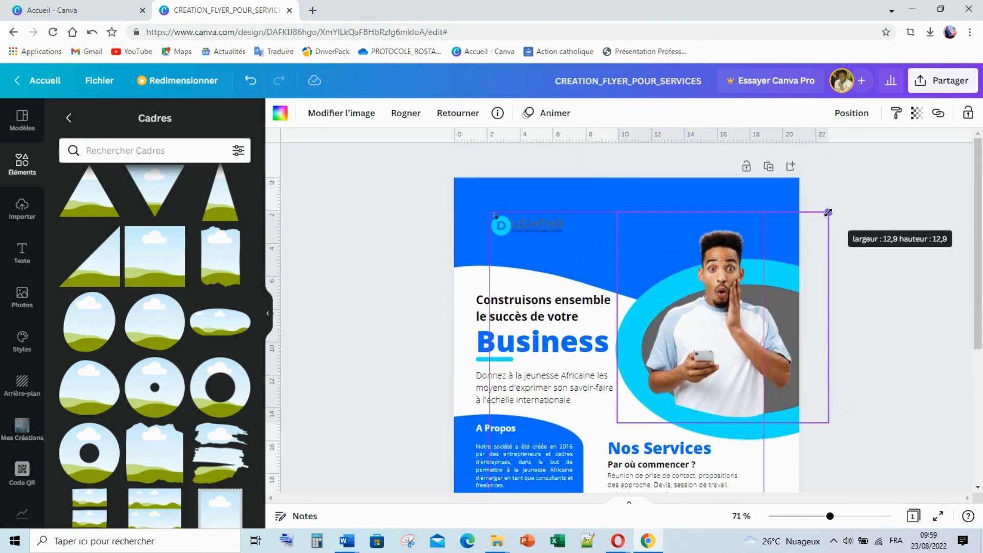
left_click_drag(828, 212, 828, 212)
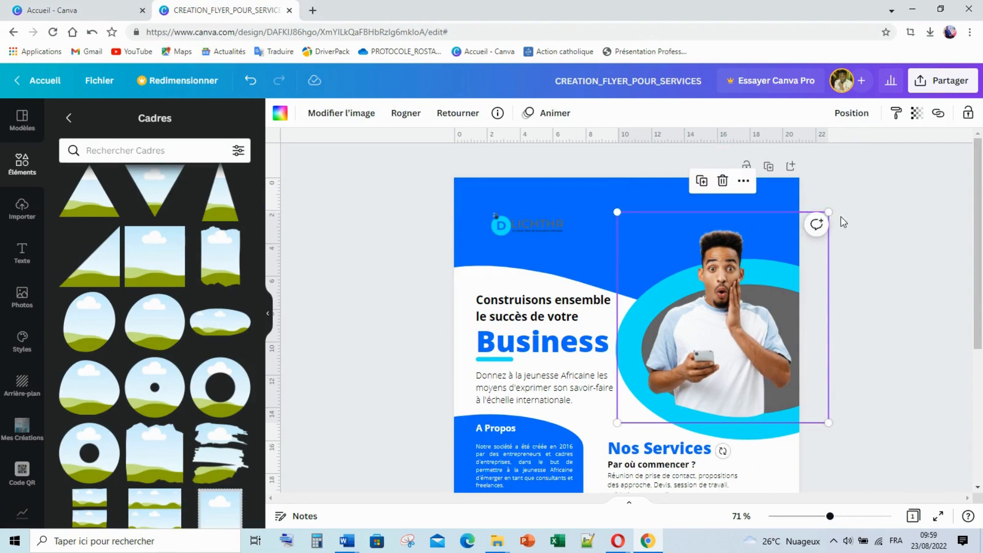
left_click(863, 218)
scroll(865, 241, "down", 4)
Return from Cadres to Éléments, open Lignes et formes and scroll to Autres formes
scroll(864, 241, "up", 4)
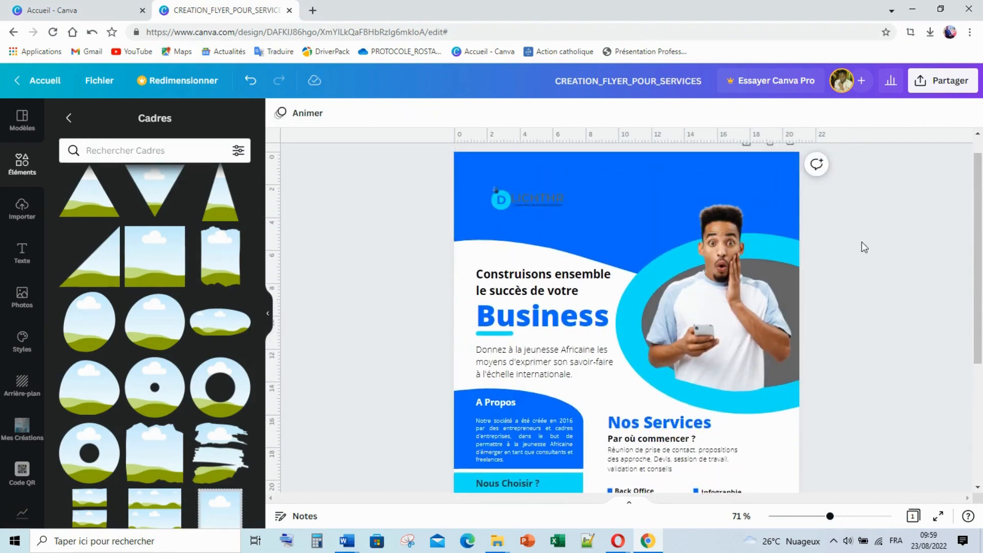
scroll(860, 242, "down", 2)
scroll(860, 242, "down", 4)
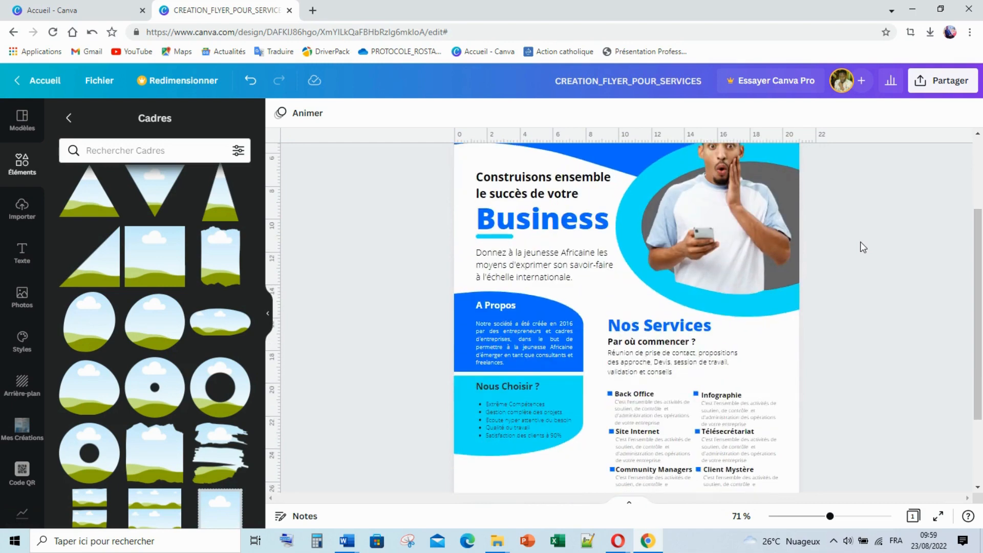
scroll(858, 242, "up", 4)
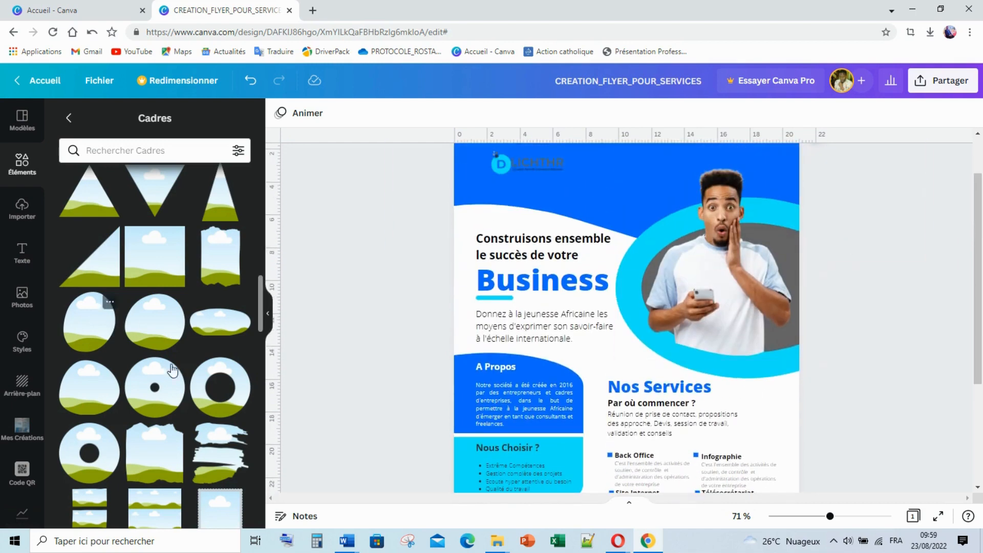
scroll(272, 383, "down", 2)
scroll(96, 349, "down", 1)
scroll(96, 349, "down", 2)
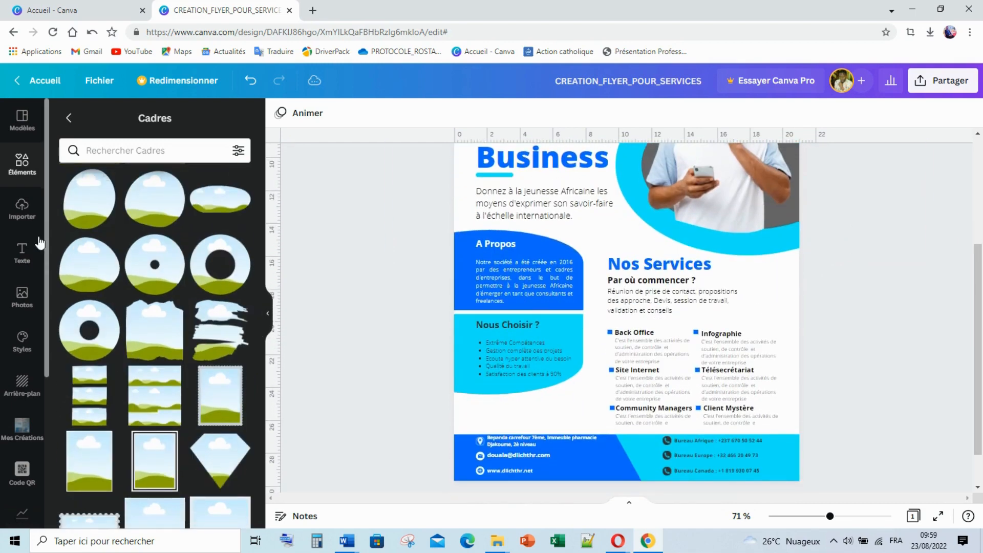
left_click(29, 161)
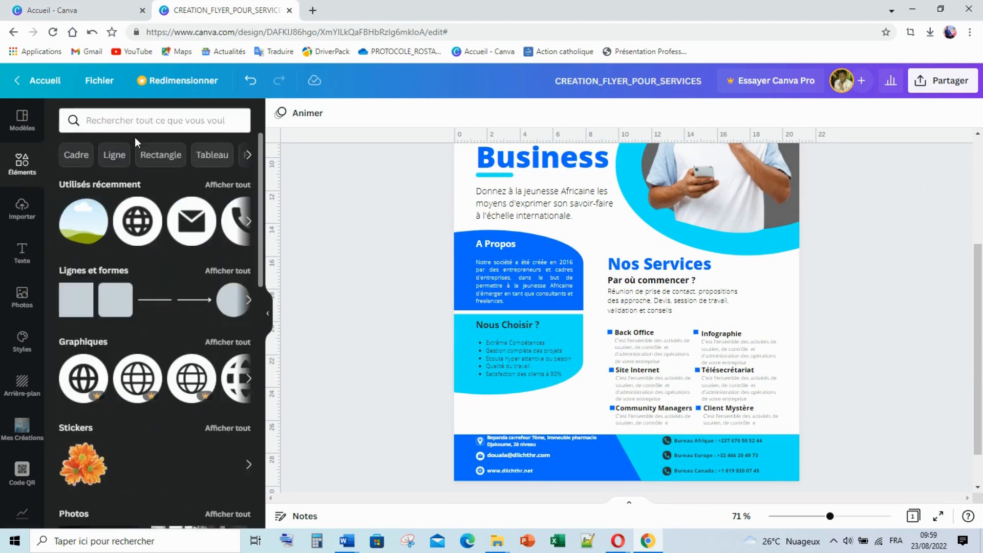
left_click(227, 270)
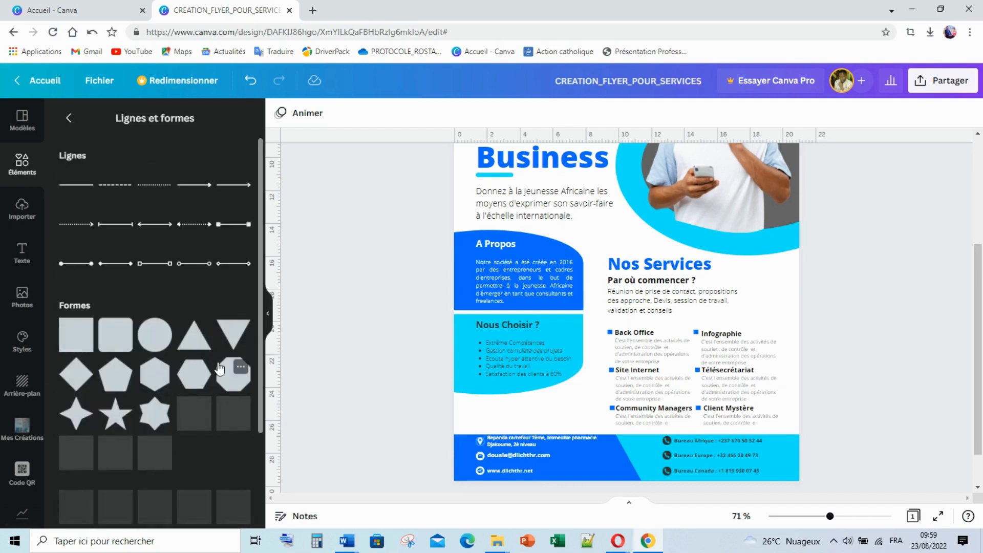
scroll(208, 406, "down", 3)
scroll(207, 406, "down", 4)
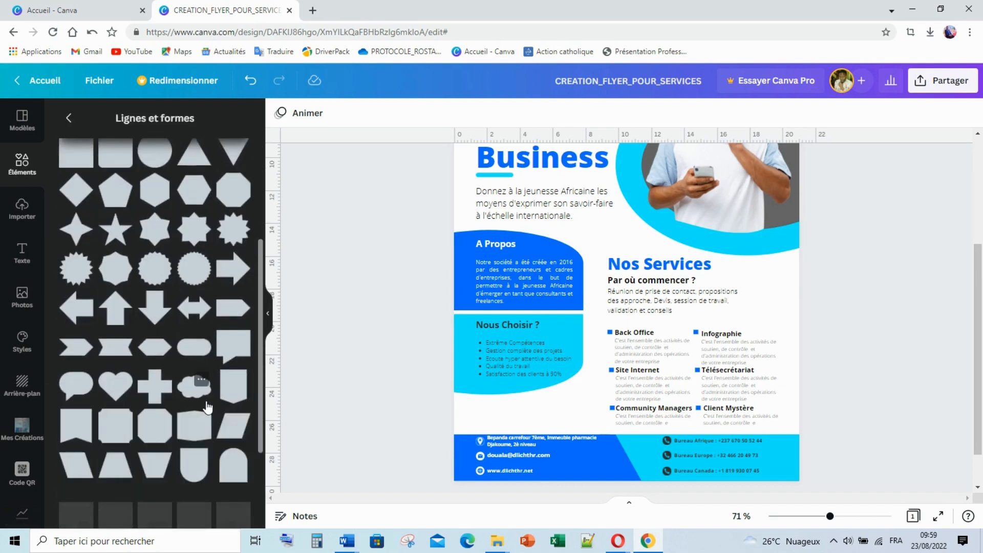
scroll(207, 408, "down", 3)
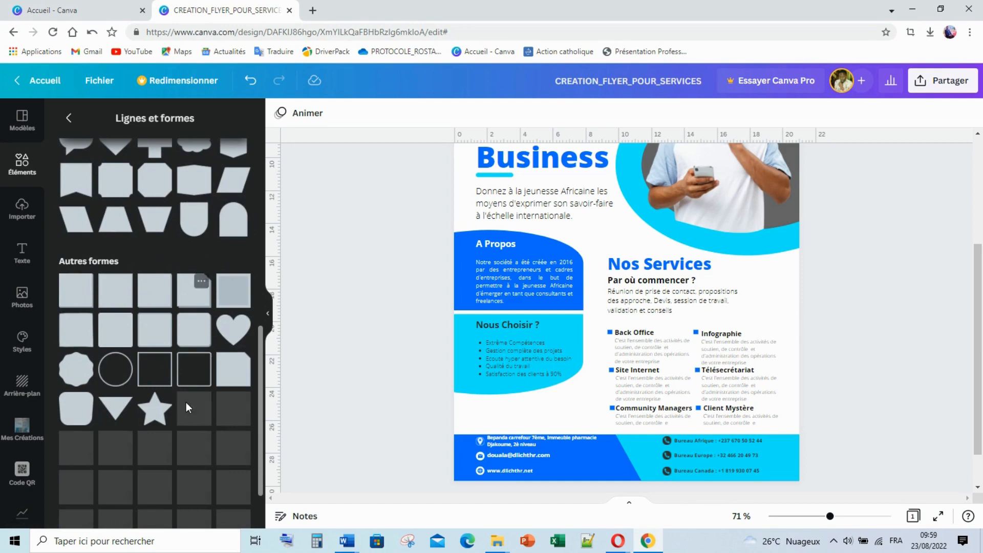
Add a square outline shape to the flyer and colour it white
left_click(157, 383)
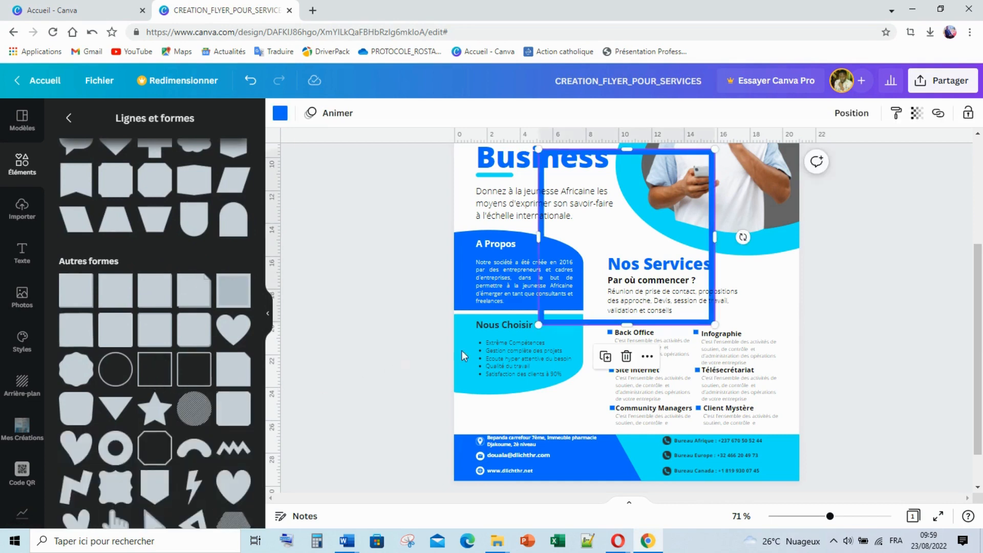
scroll(783, 233, "up", 2)
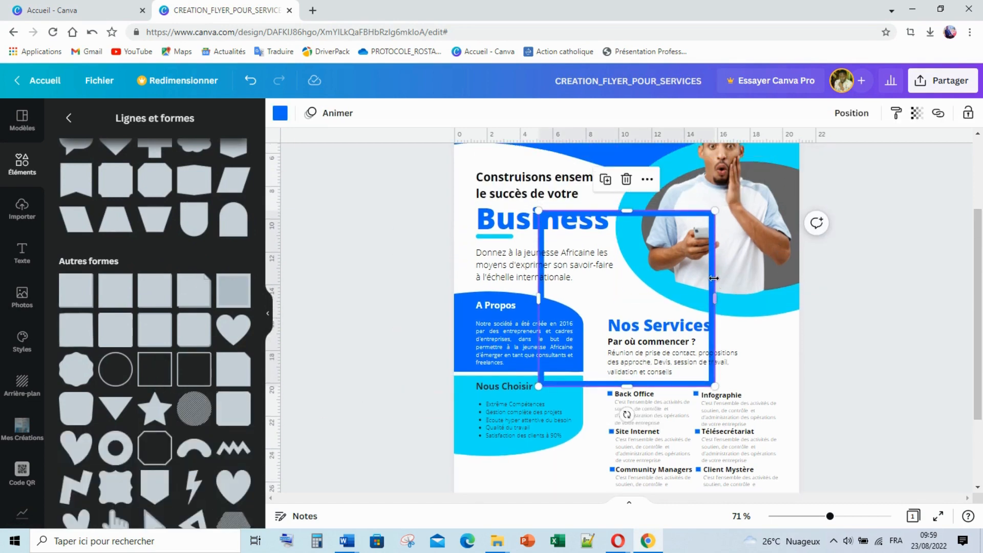
left_click(885, 297)
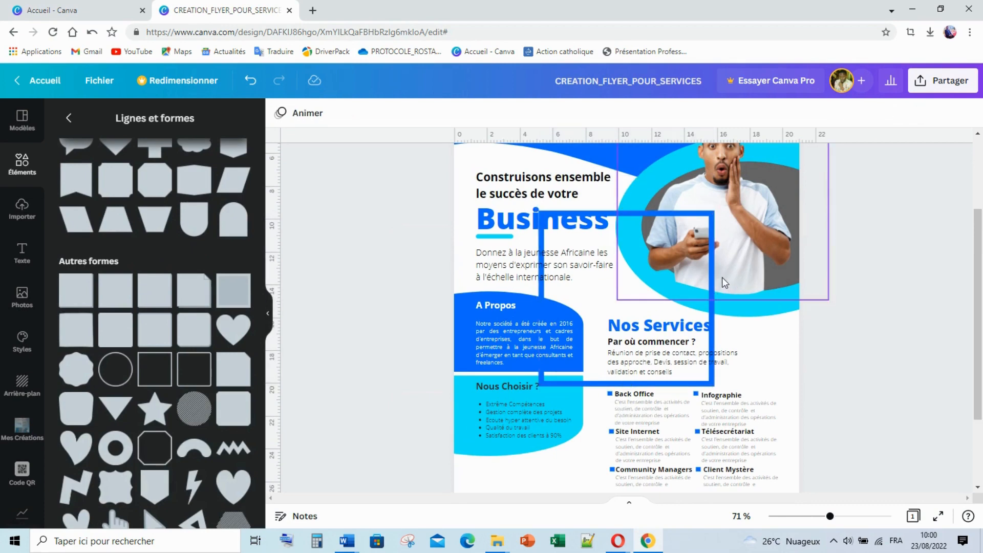
left_click_drag(712, 279, 691, 214)
scroll(702, 235, "up", 1)
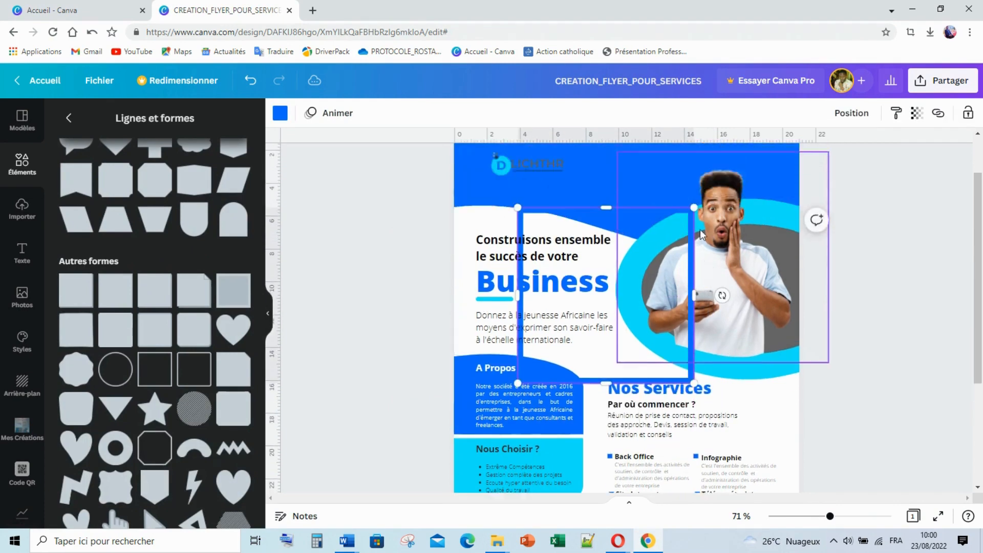
scroll(701, 235, "up", 1)
left_click(280, 113)
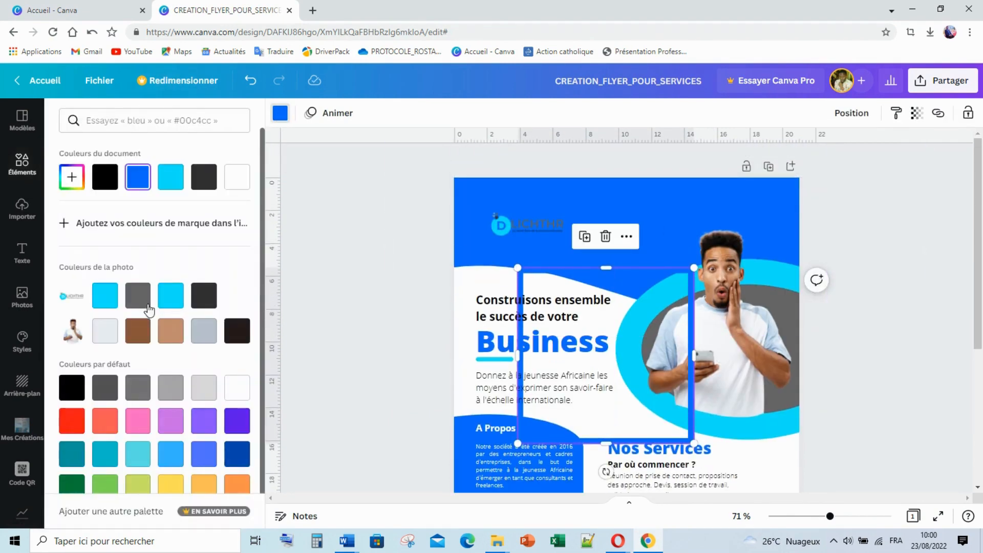
left_click(238, 184)
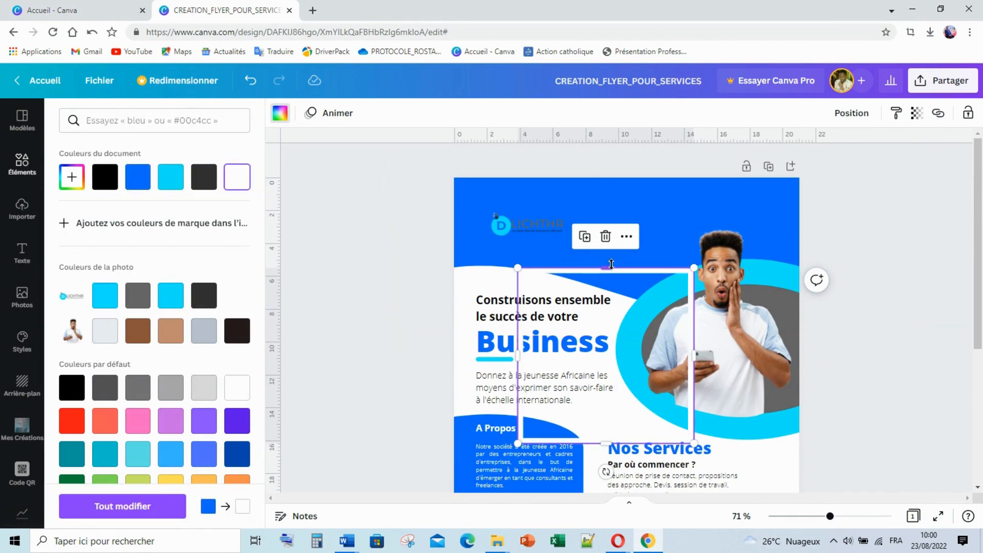
Stretch the white outline to the full 21 × 29.7 page size
left_click_drag(605, 267, 604, 175)
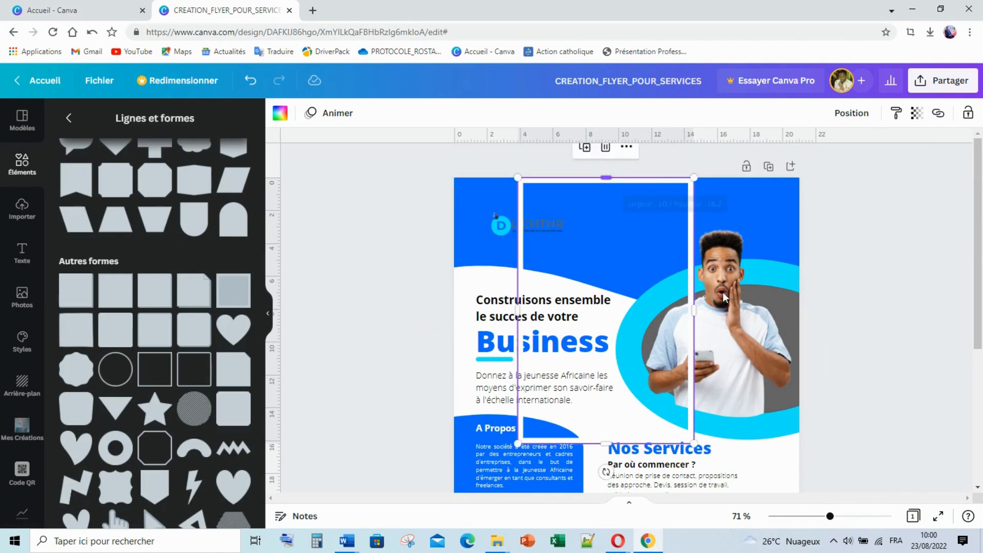
left_click_drag(693, 310, 801, 309)
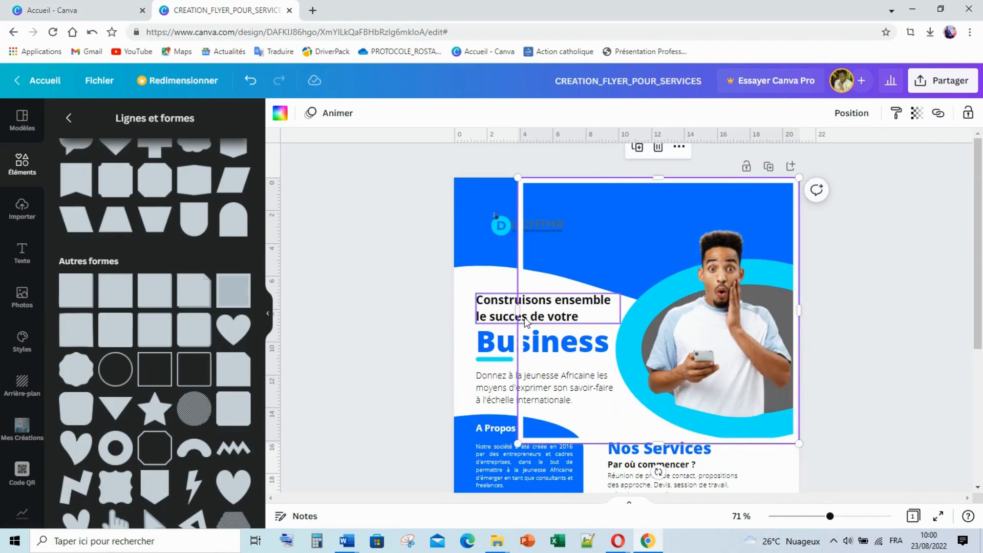
left_click_drag(518, 310, 459, 305)
scroll(752, 283, "down", 3)
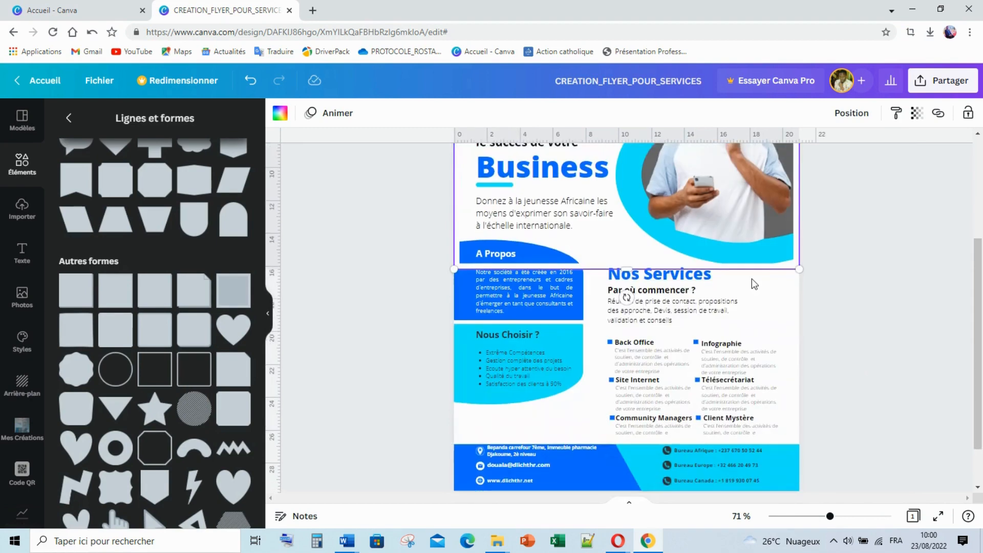
left_click_drag(629, 292, 650, 485)
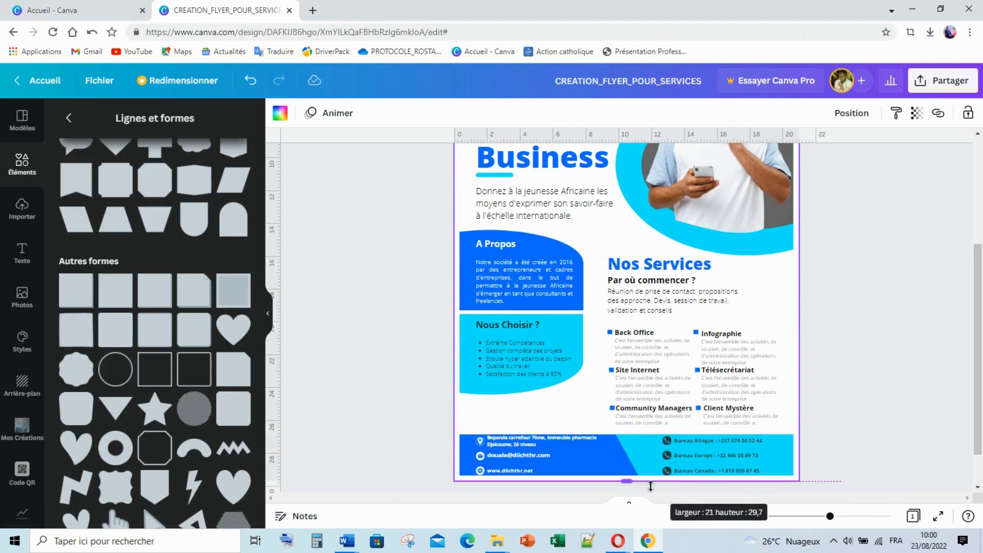
left_click_drag(650, 486, 650, 486)
left_click(869, 368)
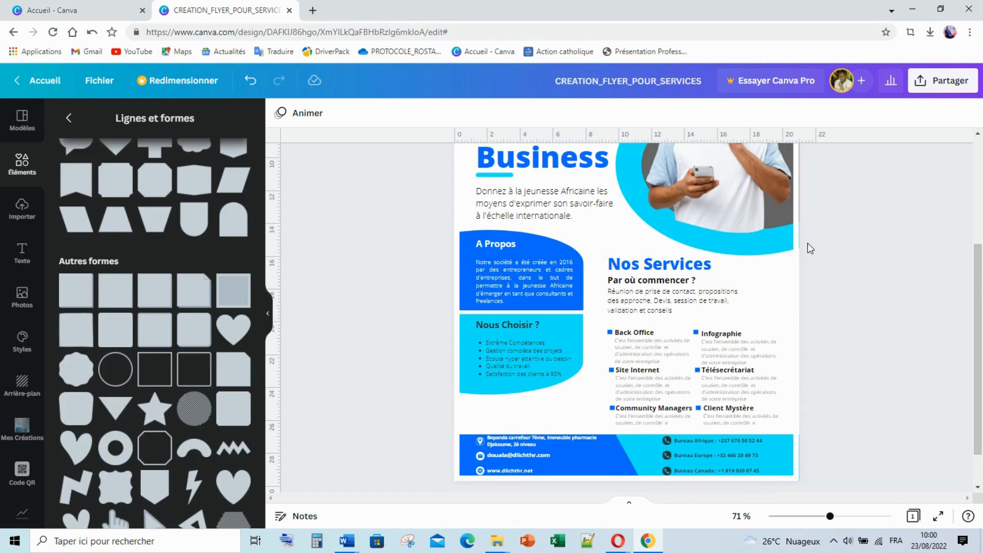
Nudge the white border's side outward and check that it measures about 21.1 × 29.7
scroll(804, 251, "up", 3)
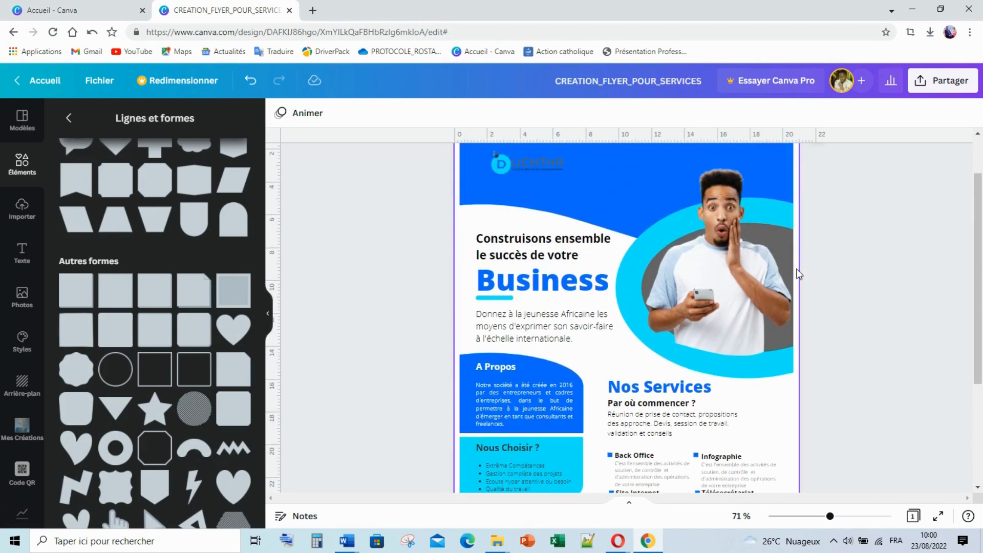
left_click(795, 269)
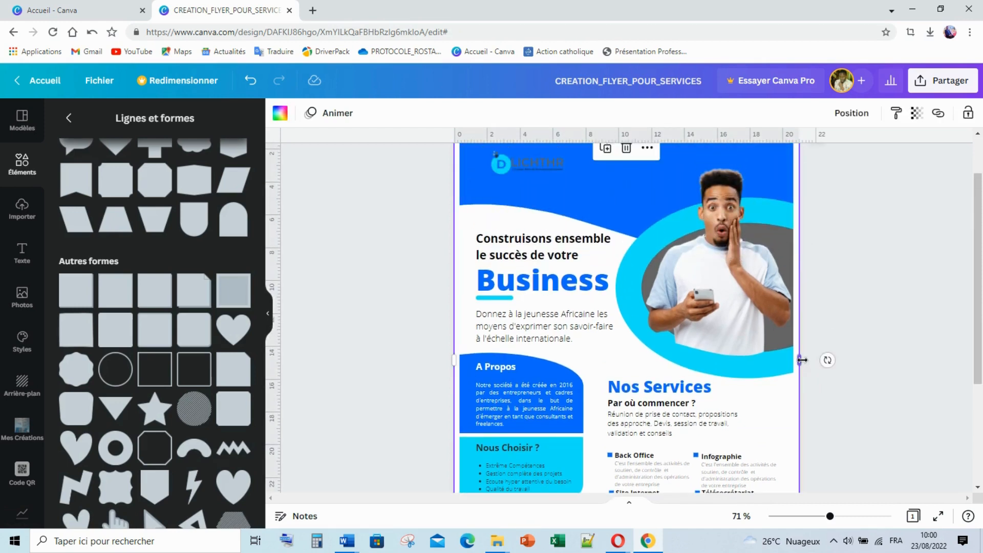
left_click_drag(802, 360, 807, 360)
left_click(840, 382)
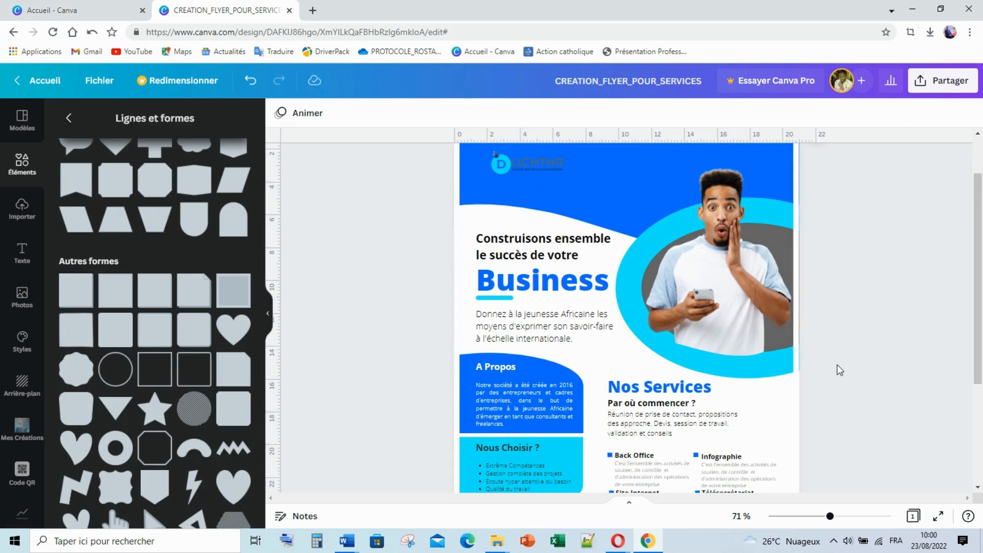
left_click(819, 316)
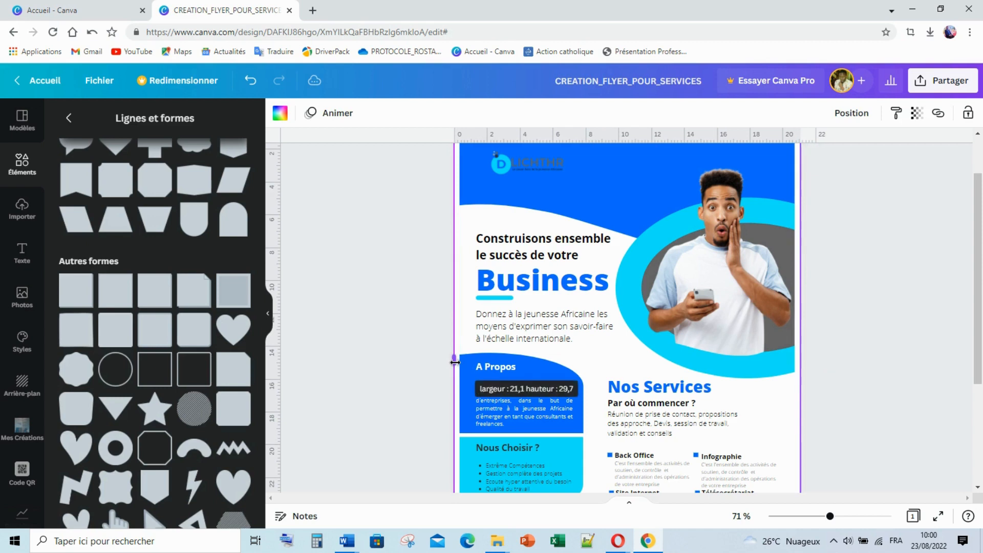
left_click(851, 321)
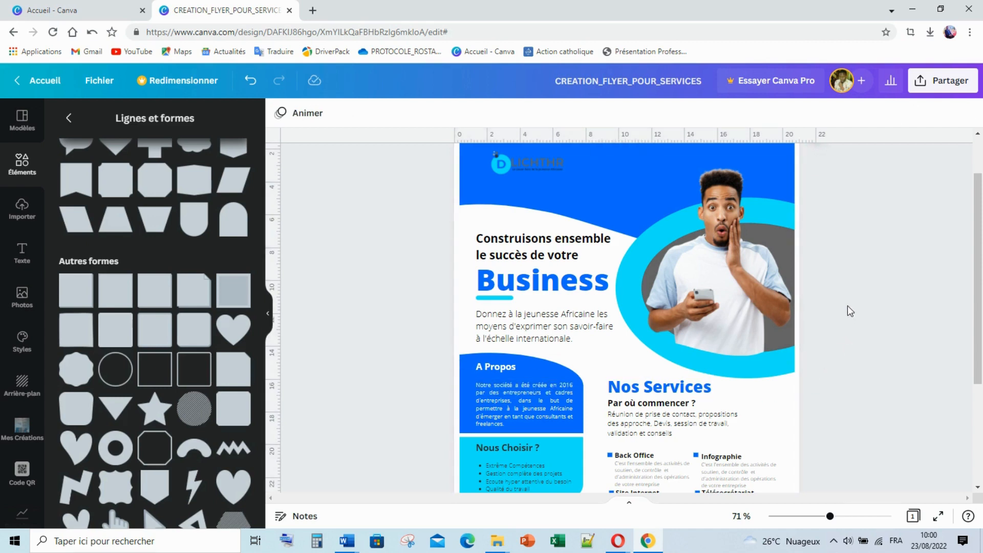
left_click(639, 349)
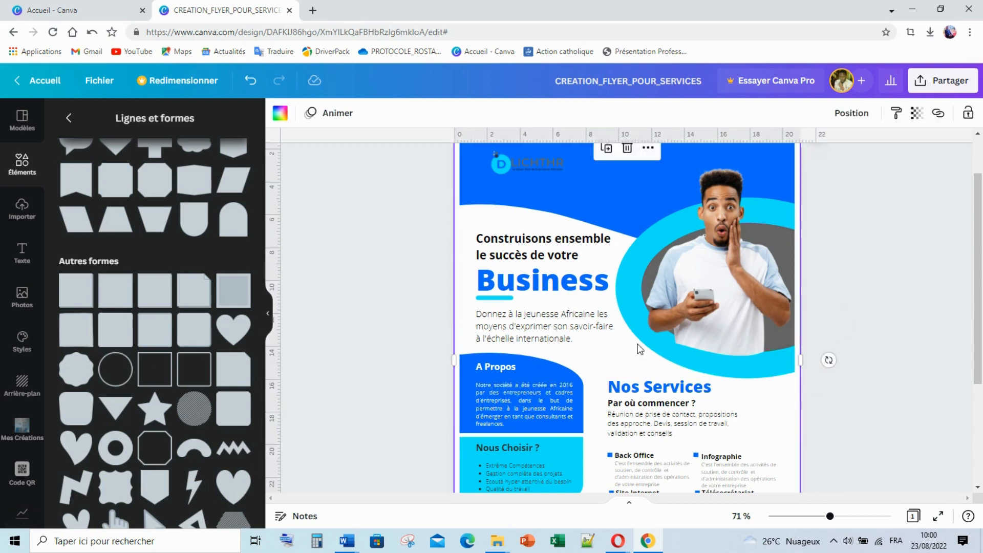
scroll(742, 293, "up", 1)
scroll(754, 274, "down", 4)
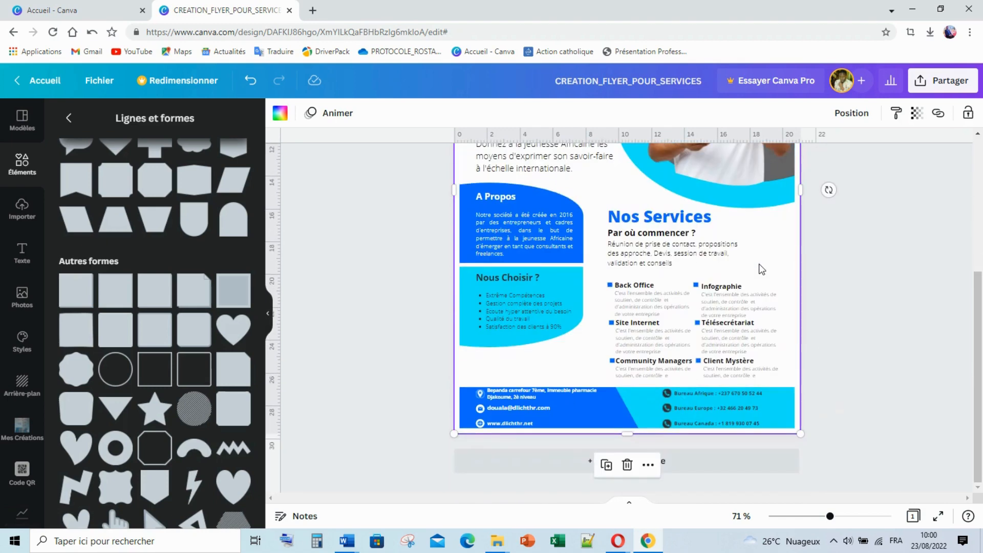